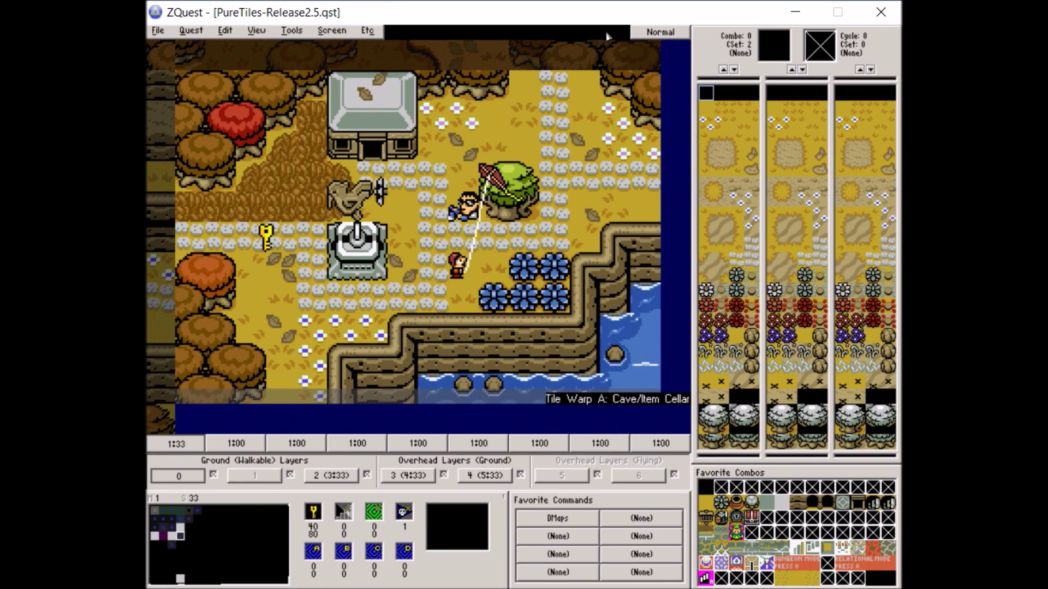
Step: Look through the sample overworld, cave and dungeon screens of map 1, up to the empty screen 34
key("Left")
key("Left")
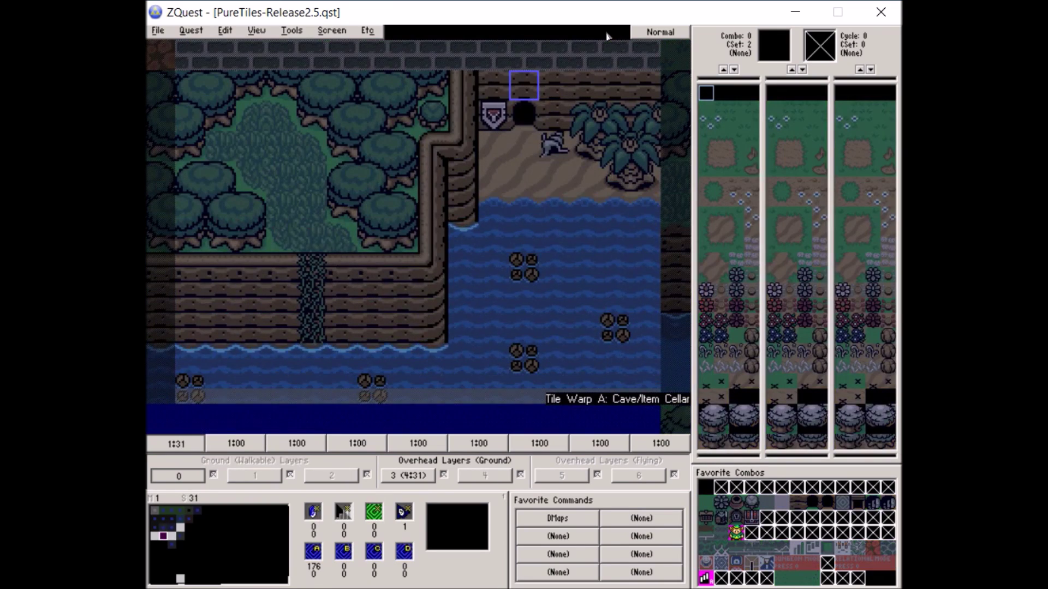
key("Up")
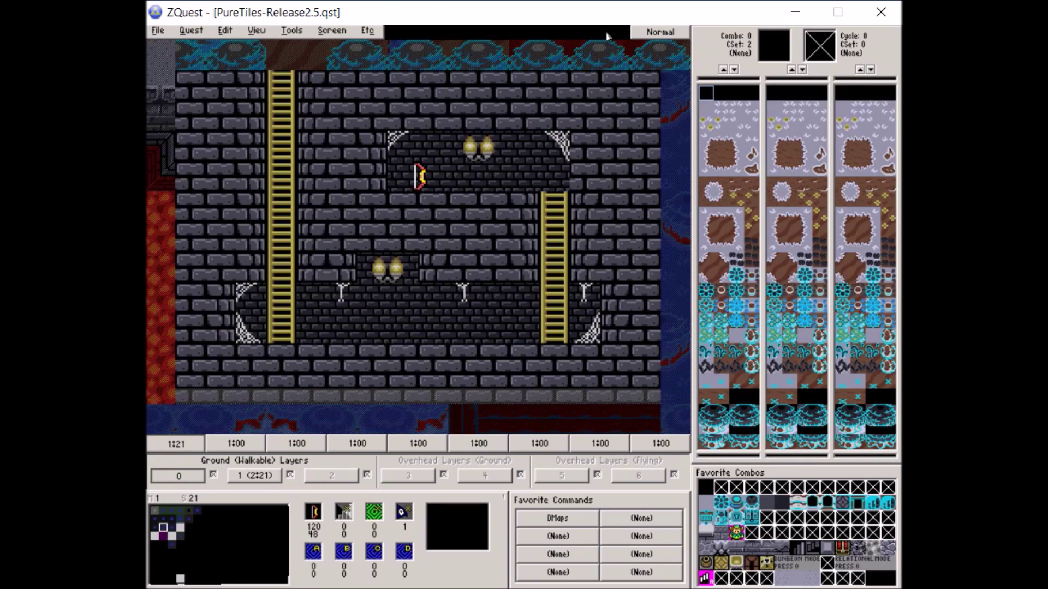
key("Left")
key("Up")
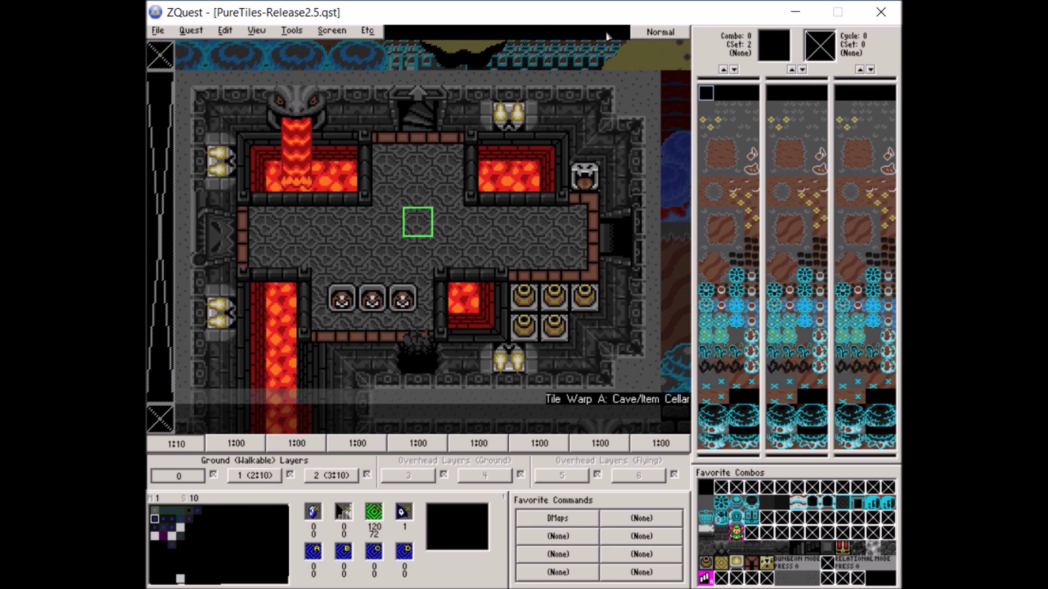
key("Right")
key("Down")
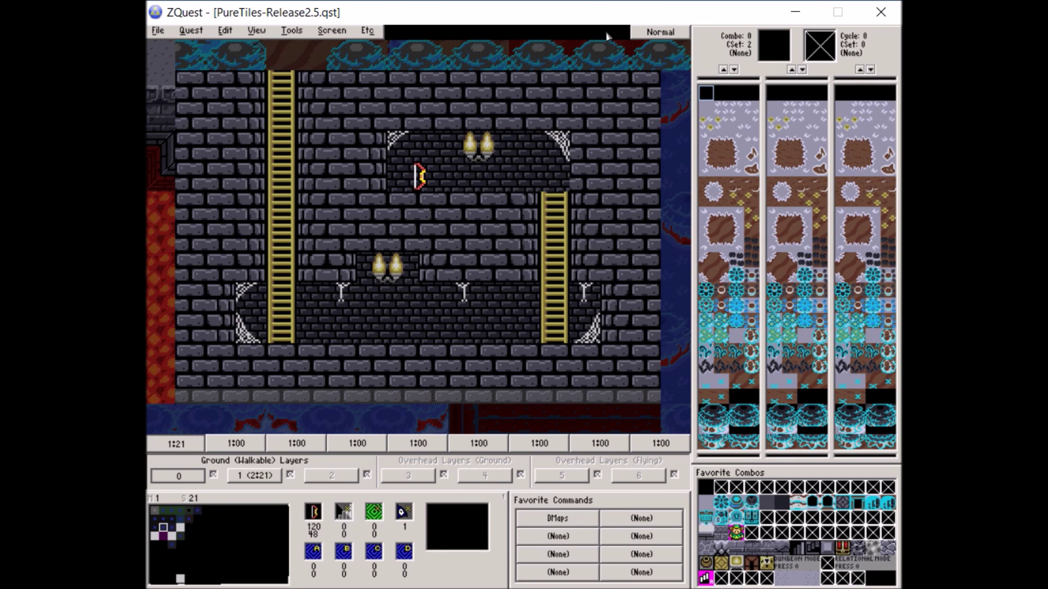
key("Down")
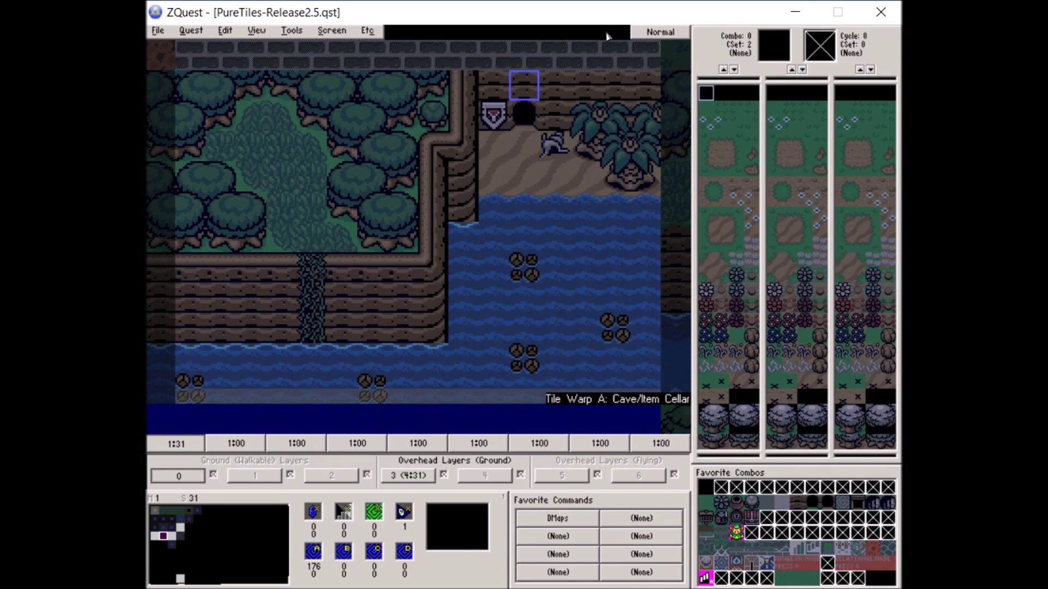
key("Up")
key("Right")
key("Down")
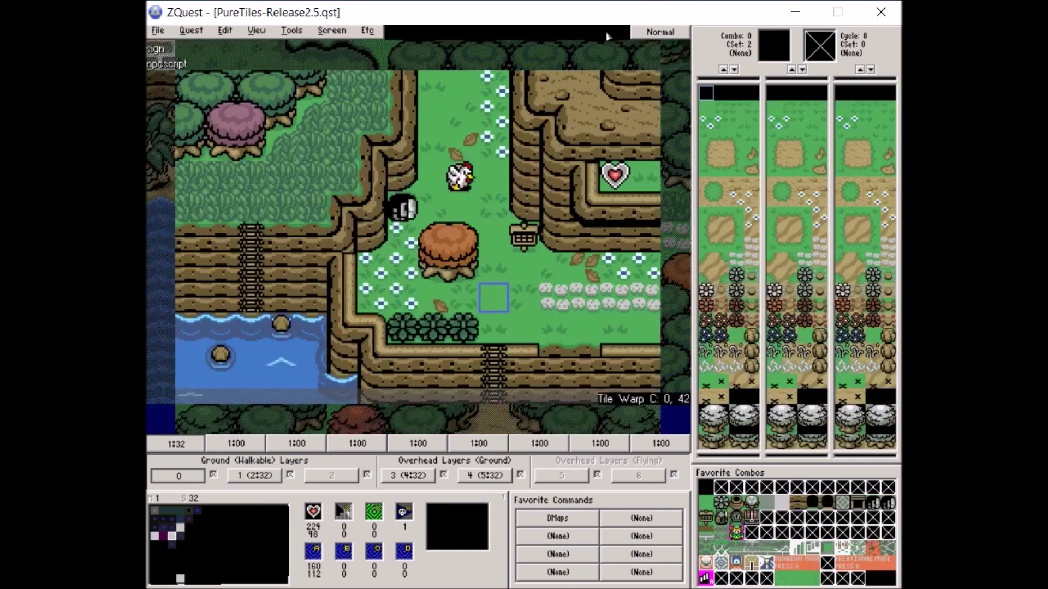
key("Right")
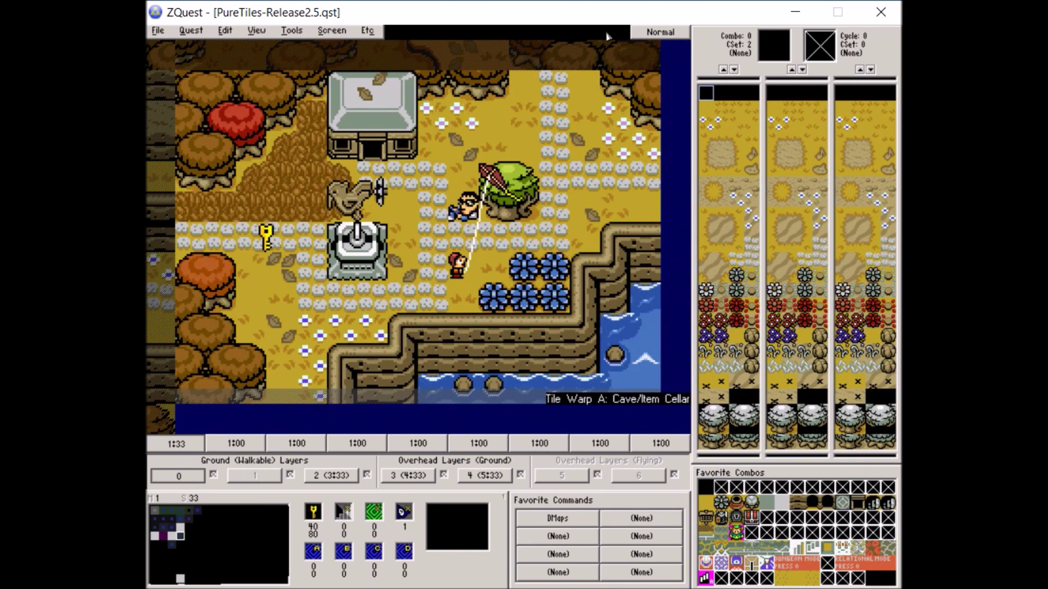
key("Right")
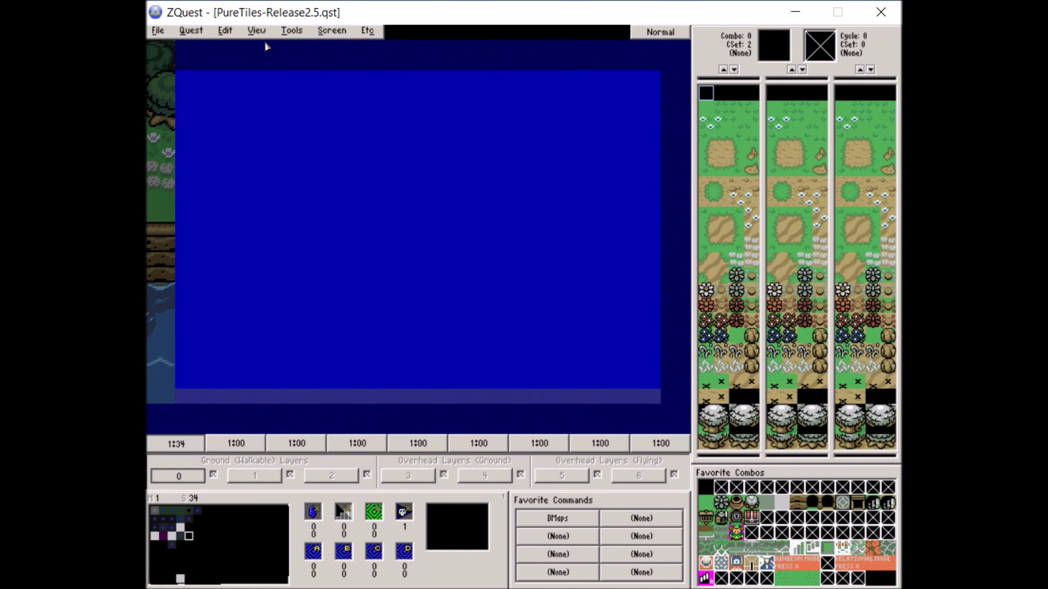
Step: Delete the whole of map 1 to clear all of its sample screens
left_click(221, 31)
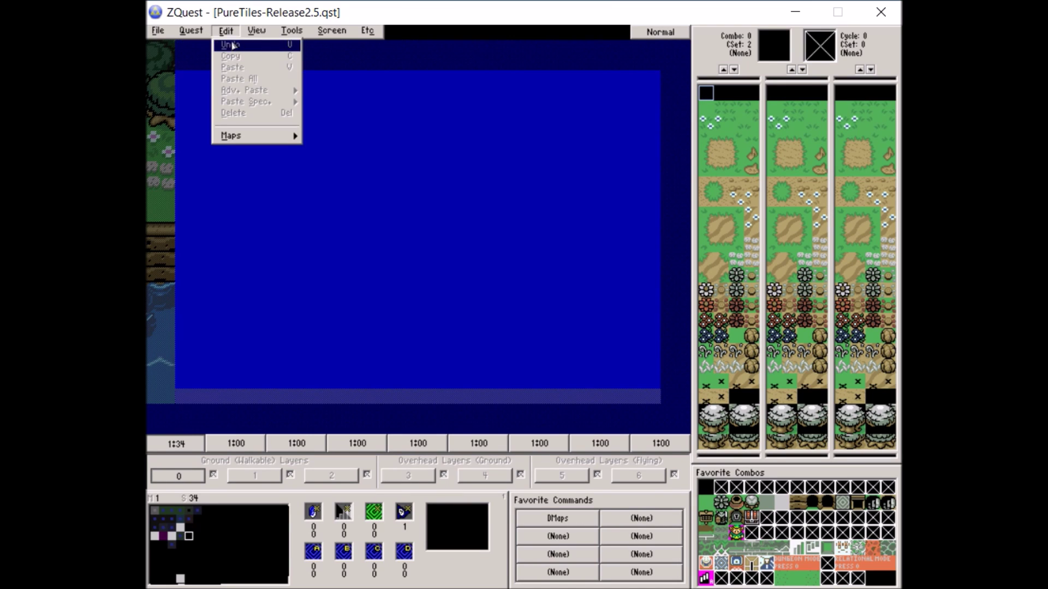
mouse_move(230, 136)
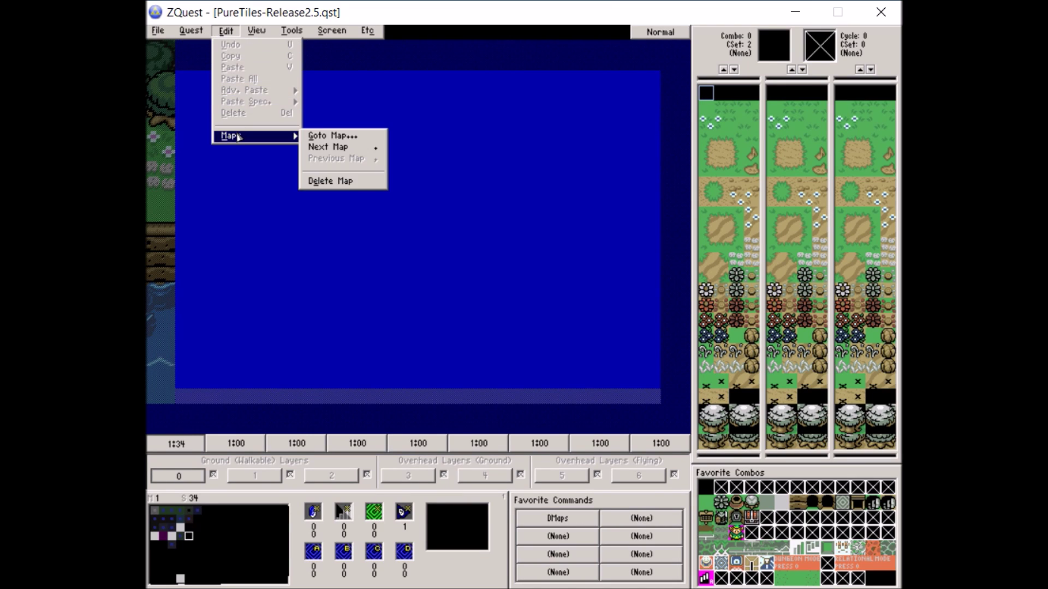
left_click(368, 187)
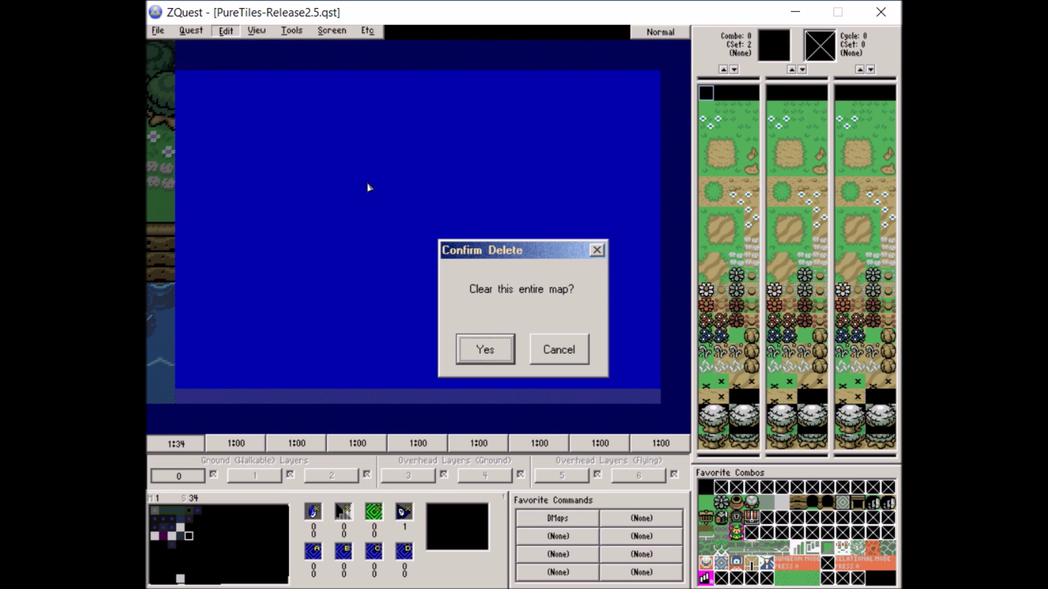
left_click(477, 342)
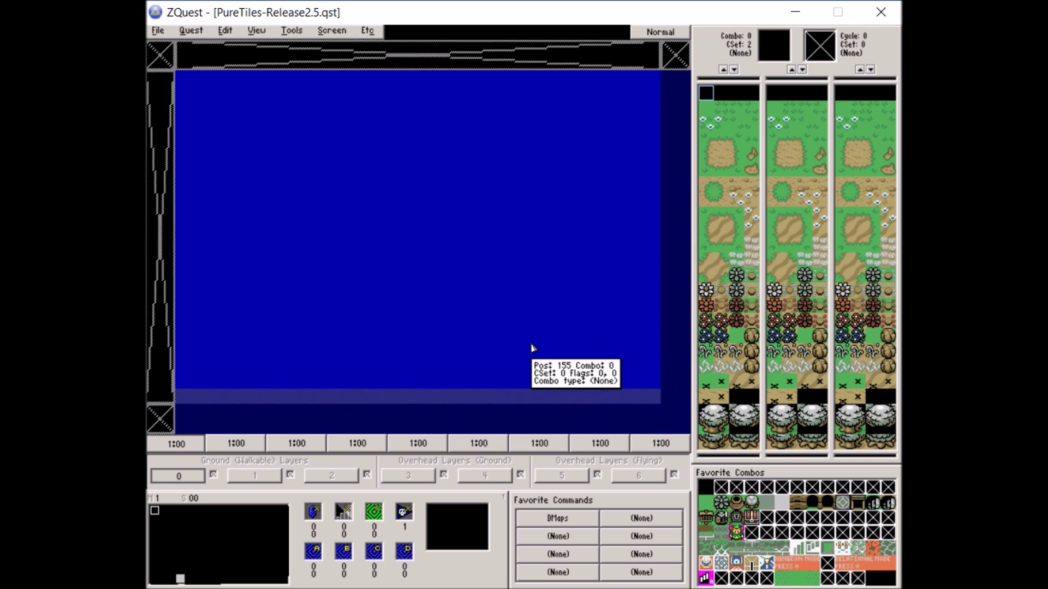
Step: Save the quest under the new file name Tutorial.qst in the Zelda Classic folder
left_click(163, 32)
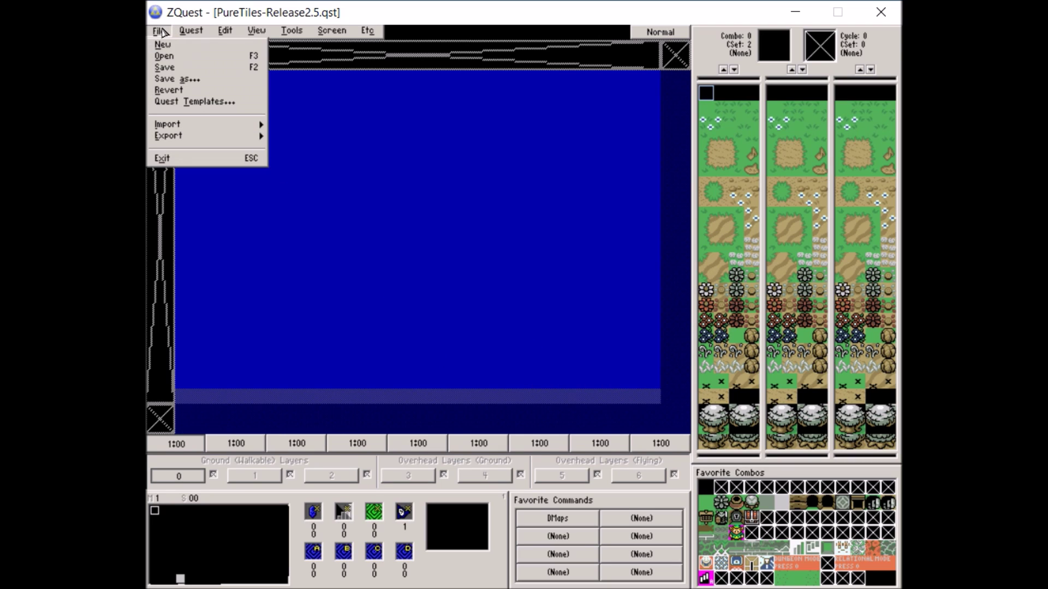
left_click(191, 80)
key("BackSpace")
key("BackSpace")
key("BackSpace")
key("BackSpace")
key("BackSpace")
key("BackSpace")
key("BackSpace")
key("BackSpace")
key("BackSpace")
key("BackSpace")
key("BackSpace")
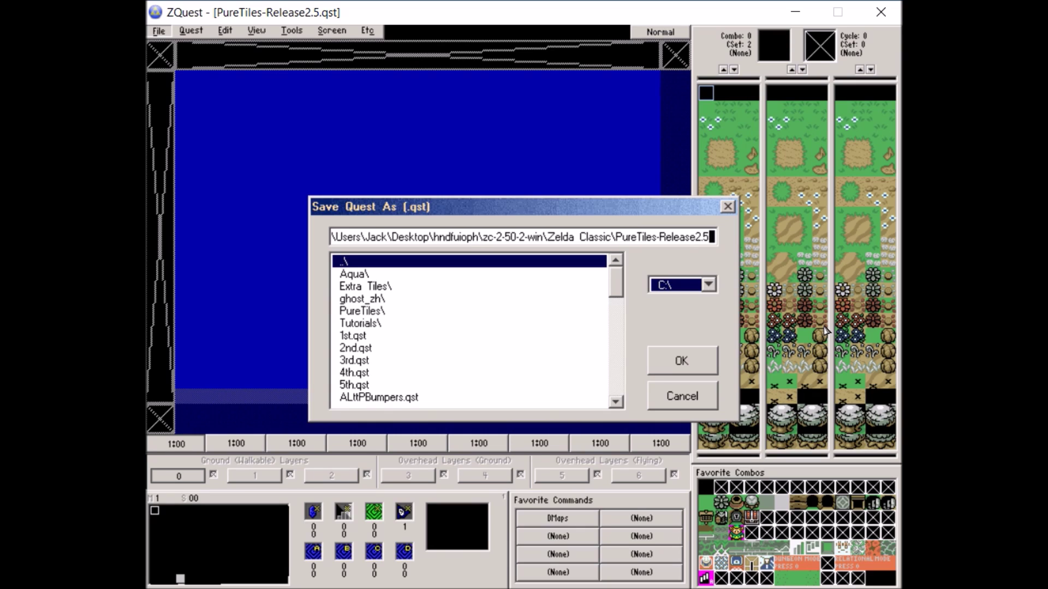
key("BackSpace")
key("BackSpace")
key("BackSpace")
key("BackSpace")
key("BackSpace")
key("BackSpace")
key("BackSpace")
key("BackSpace")
key("BackSpace")
key("BackSpace")
key("BackSpace")
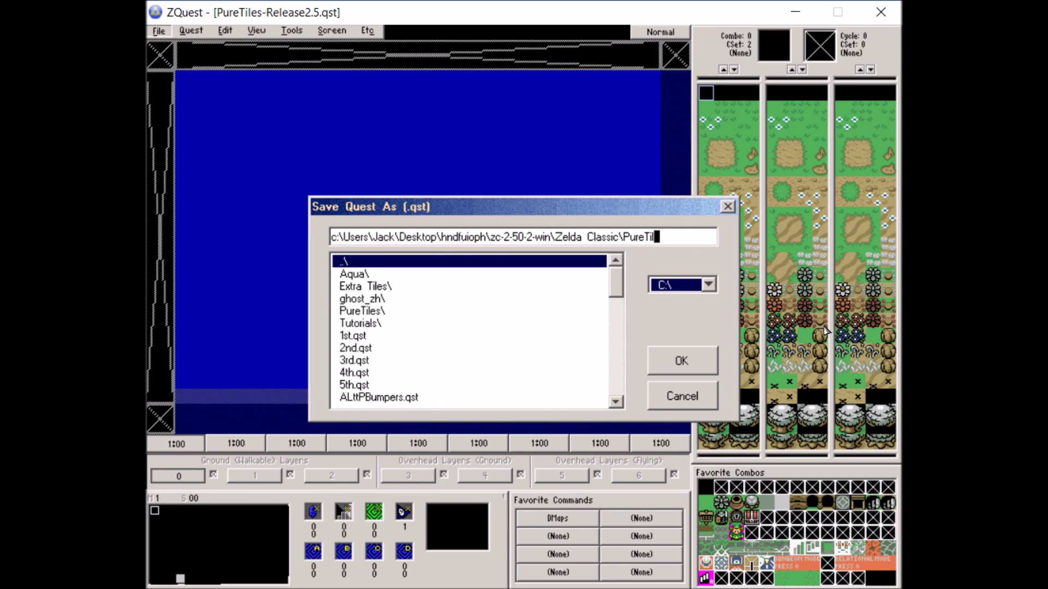
key("BackSpace")
key("BackSpace")
type("Tutorial.qst")
left_click(680, 365)
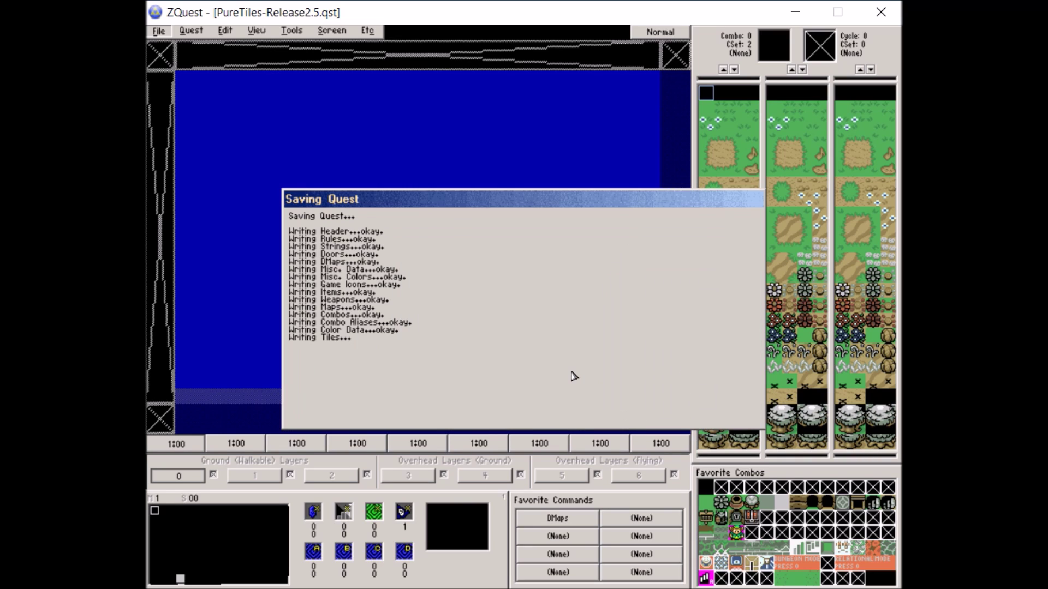
key("Return")
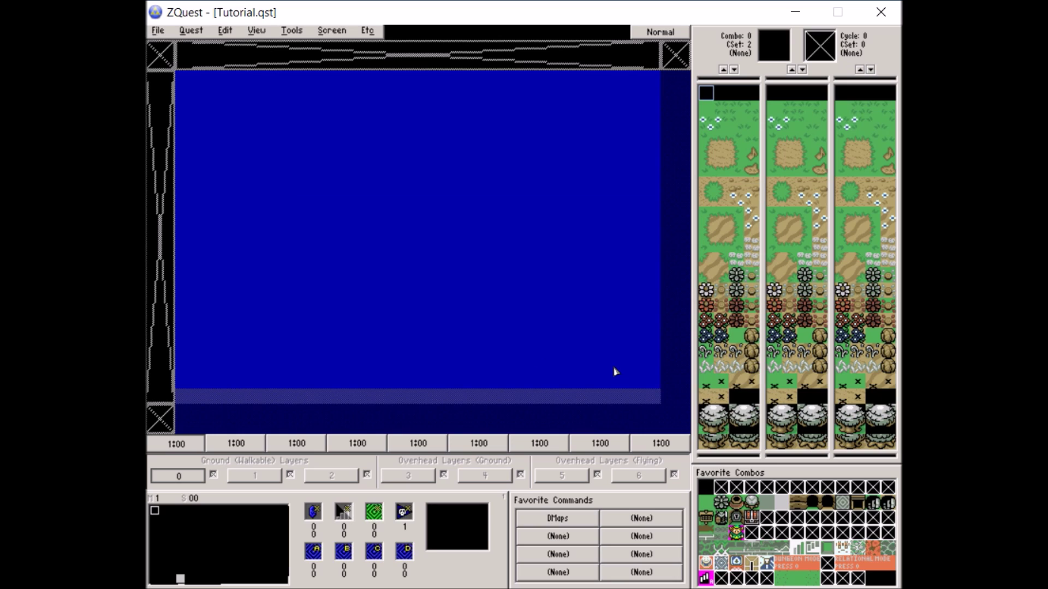
Step: Fill screen 74 of map 1 with the plain grass combo 4 in CSet 2, undoing and redoing the fill once
key("Down")
key("Down")
key("Down")
key("Right")
key("Right")
key("Right")
key("Right")
key("Down")
key("Down")
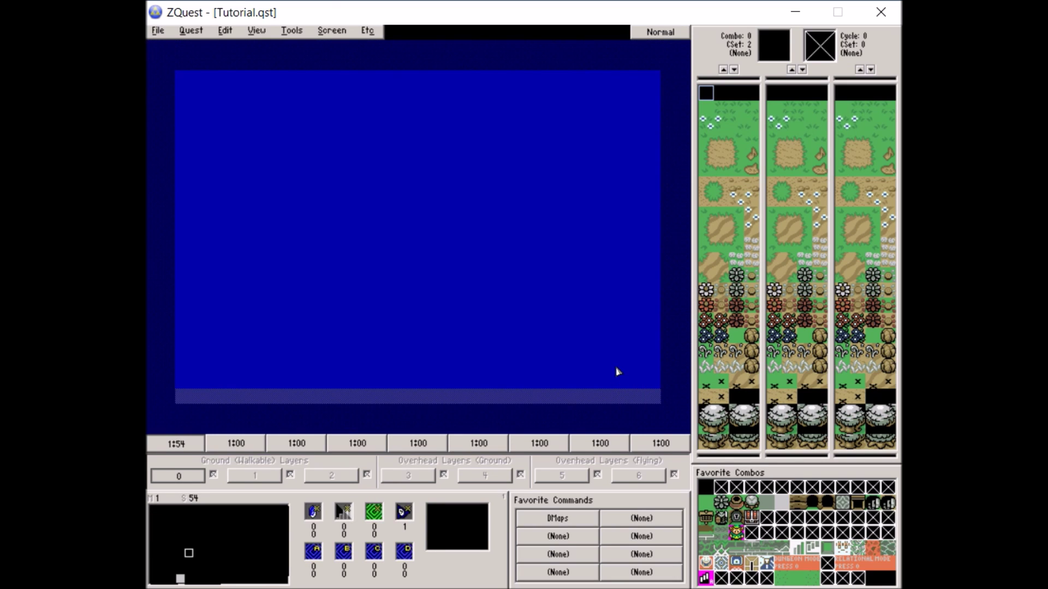
key("Down")
key("Down")
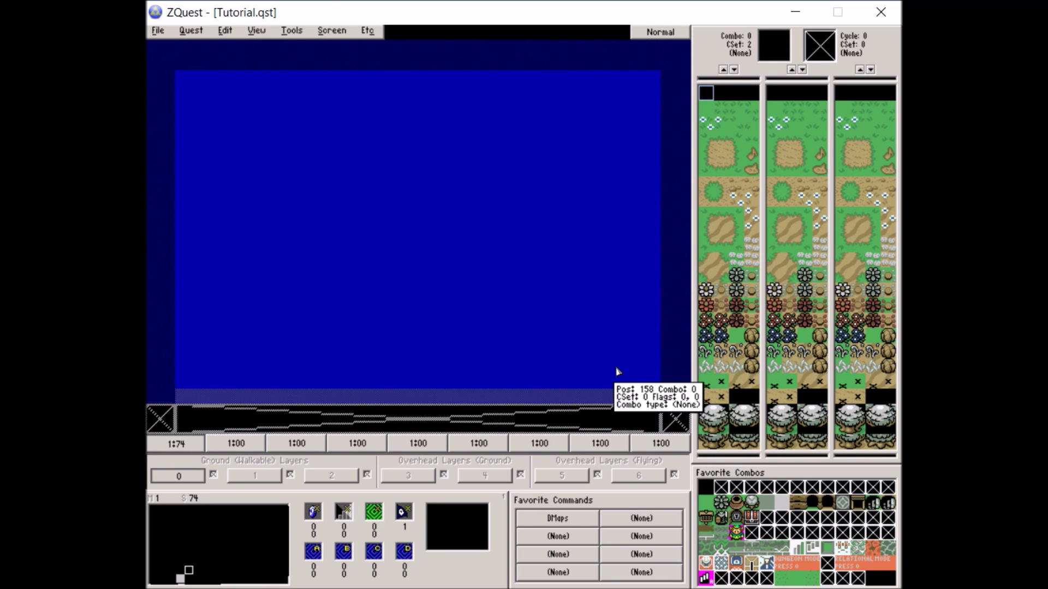
left_click(705, 108)
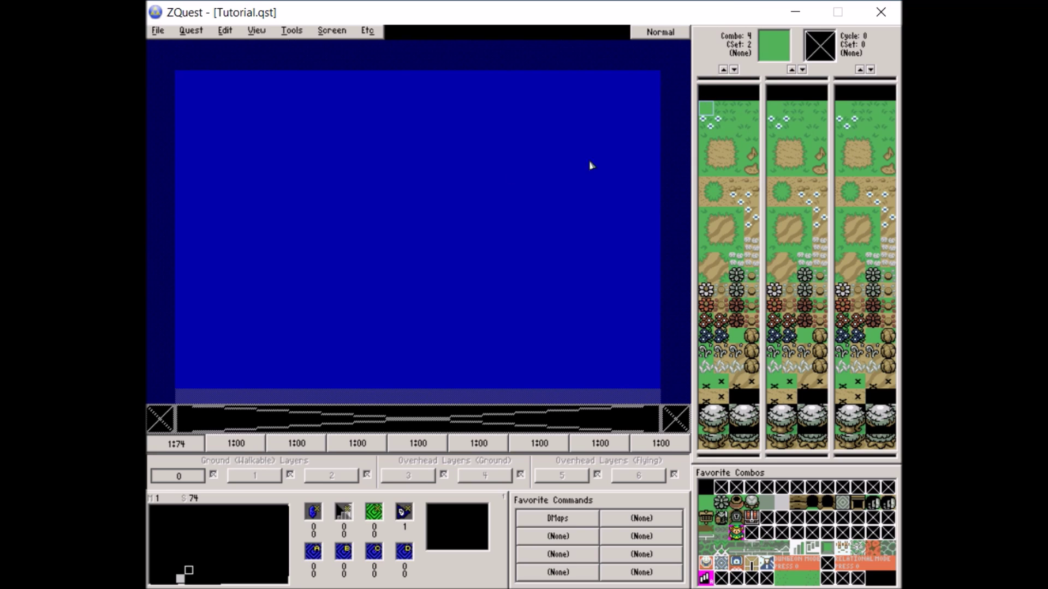
mouse_move(457, 180)
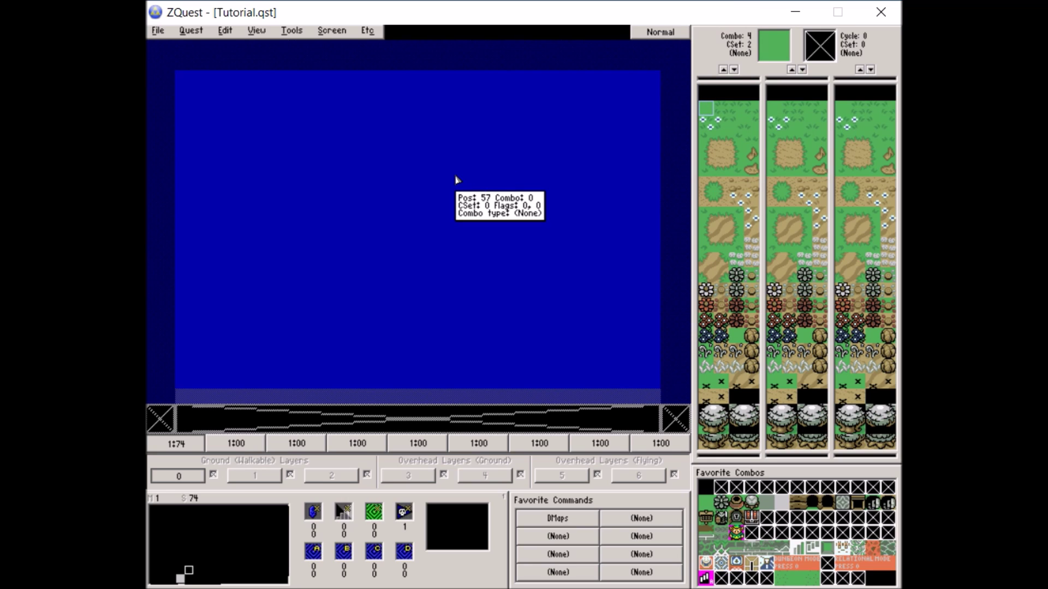
key("f")
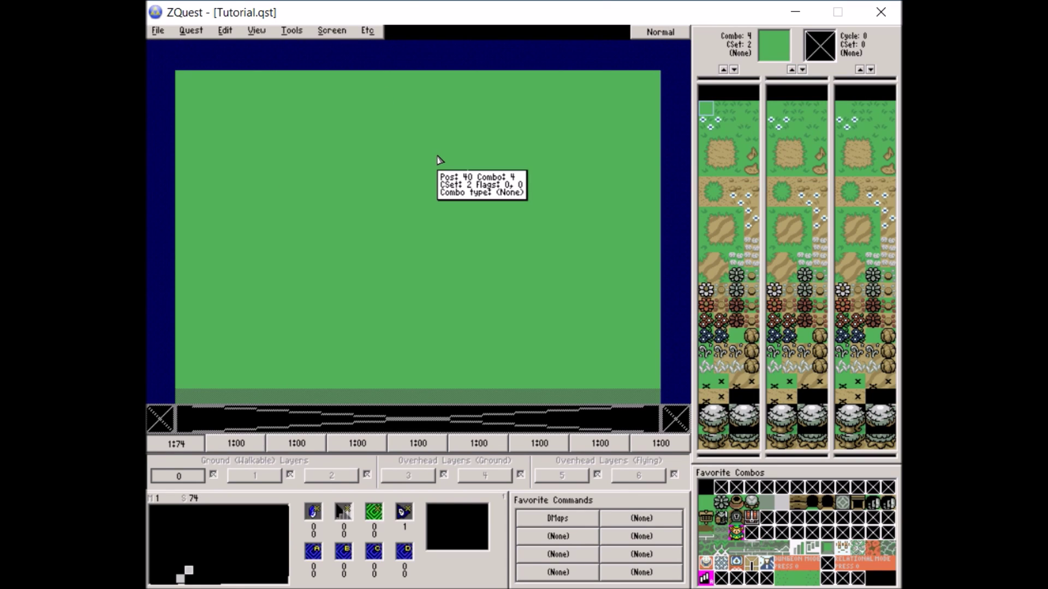
key("u")
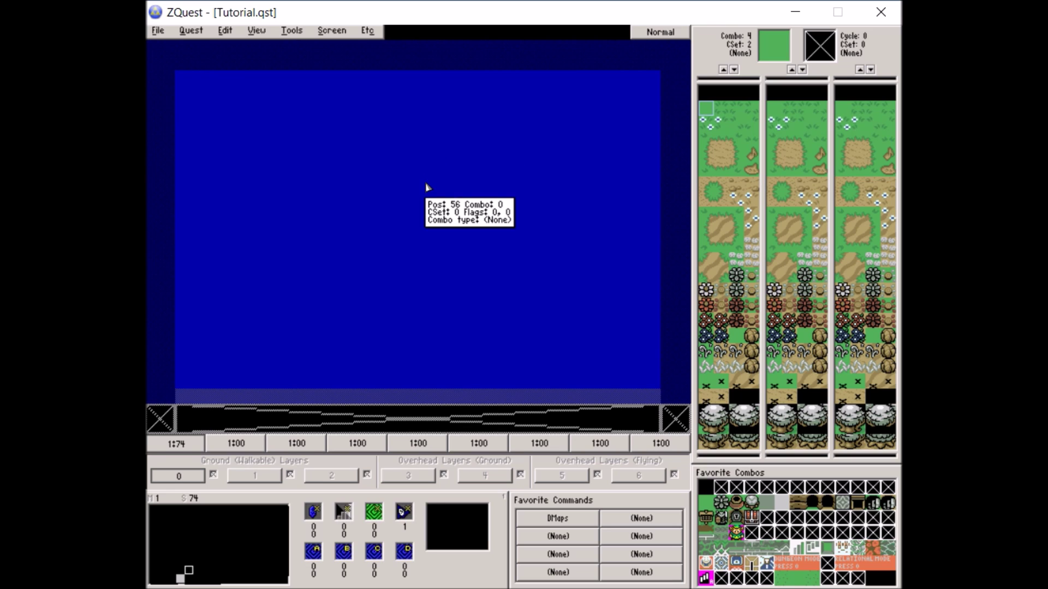
key("u")
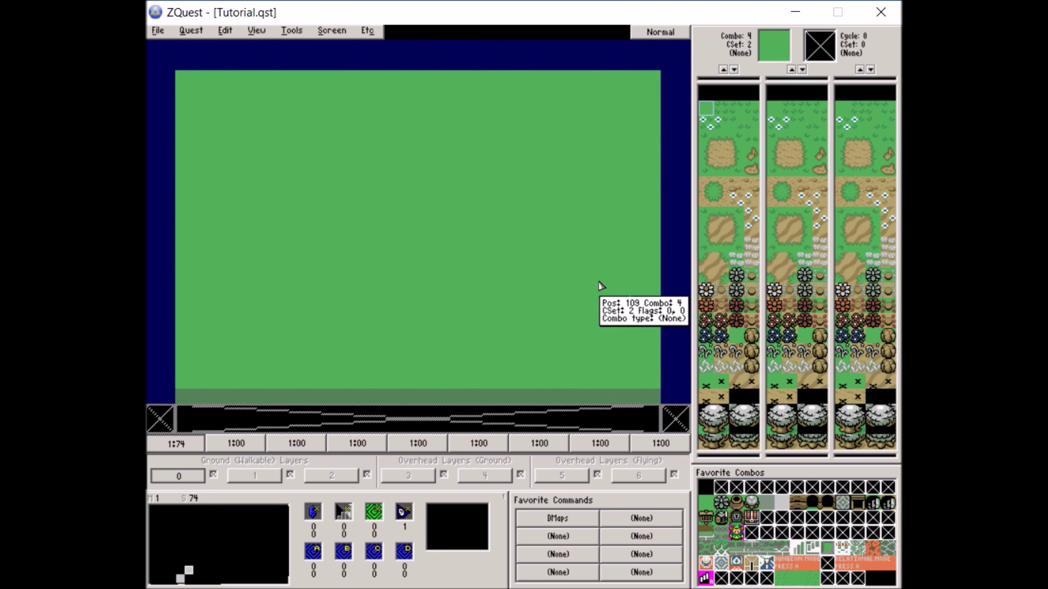
Step: Set the quest's number of maps to 7
left_click(191, 30)
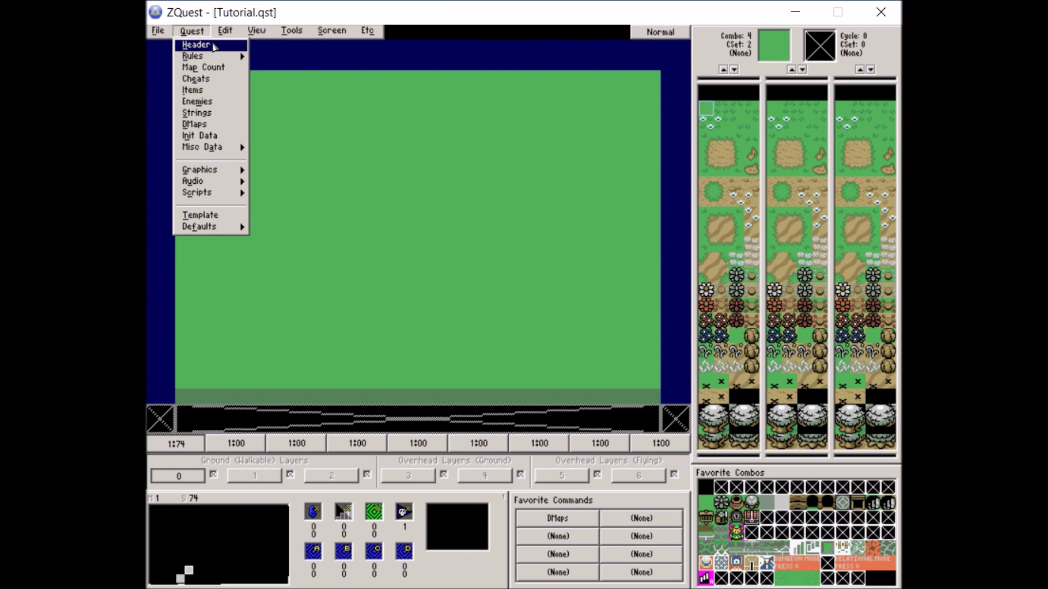
left_click(232, 67)
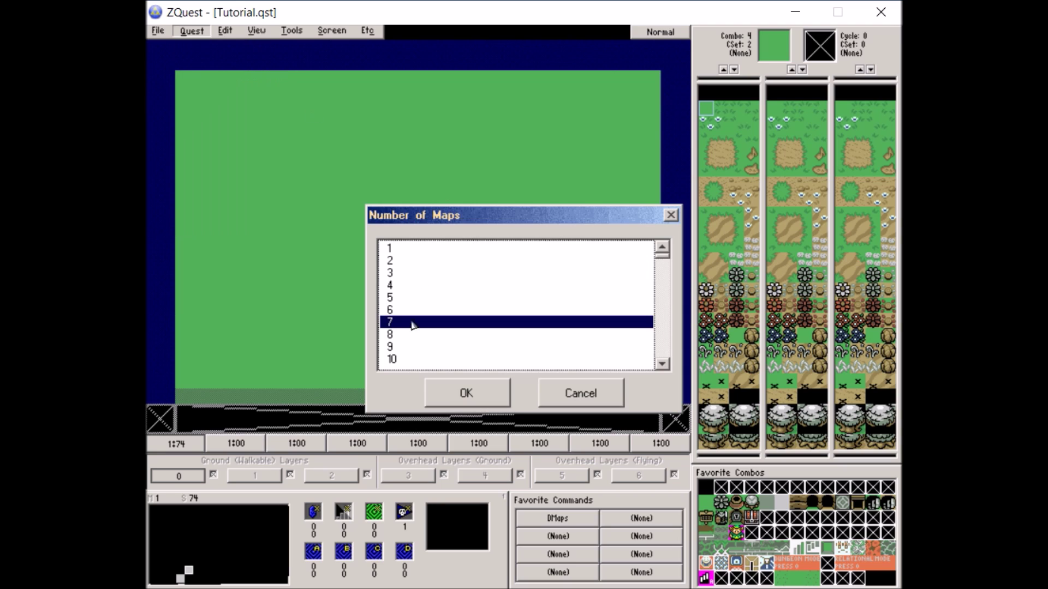
left_click(447, 404)
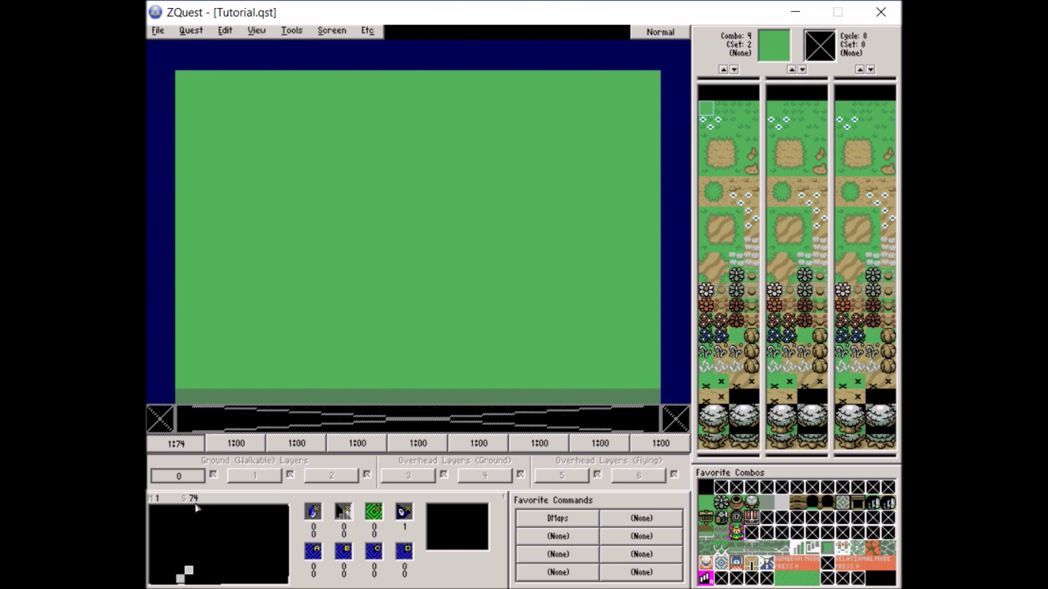
Step: Switch through the nine quick-access screen slots and return to the first one holding screen 74 of map 1
left_click(240, 447)
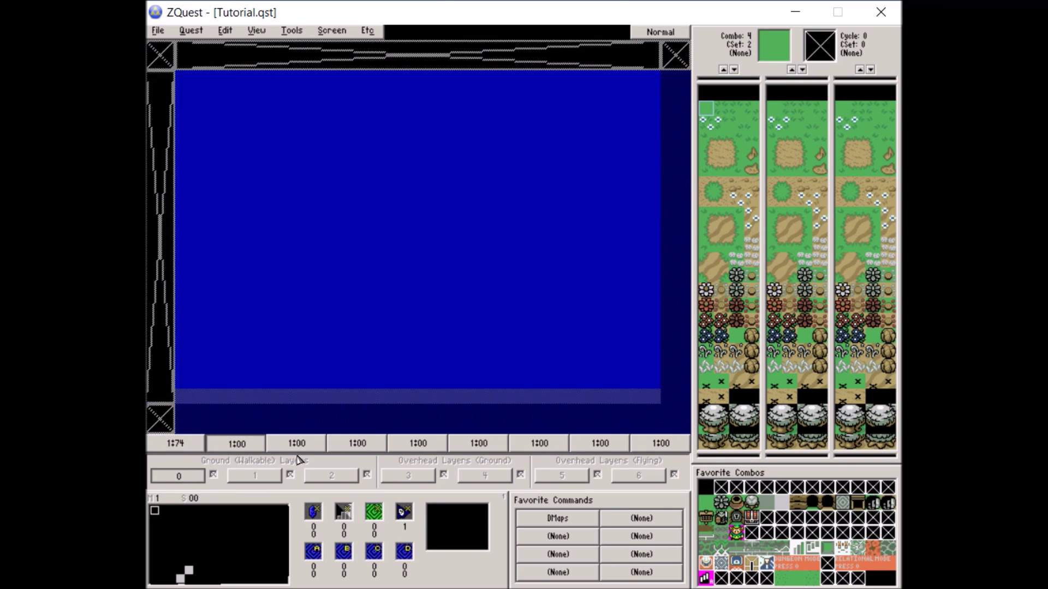
left_click(175, 446)
left_click(251, 445)
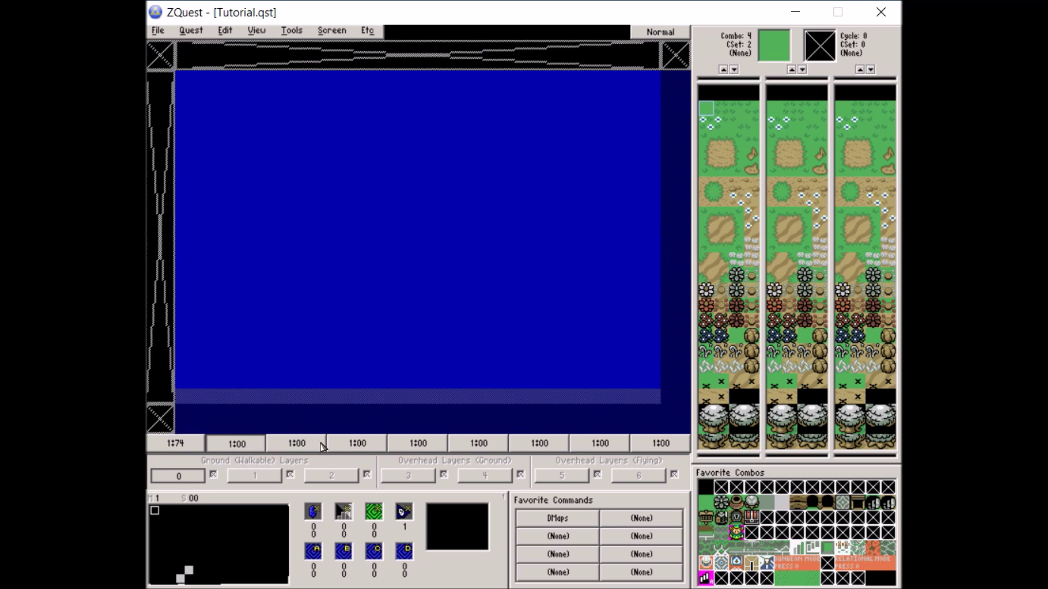
left_click(310, 453)
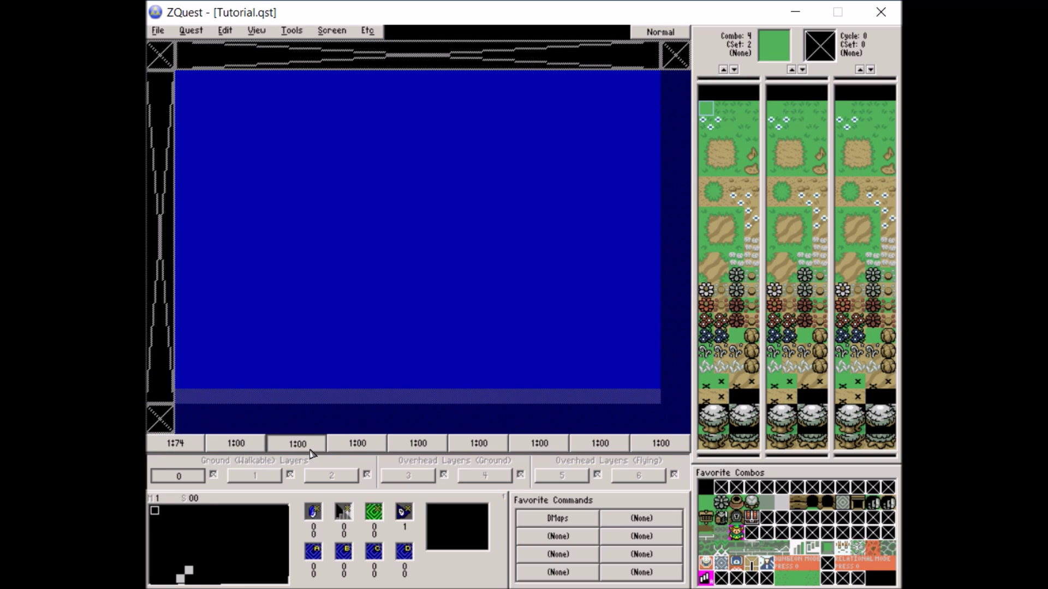
left_click(377, 444)
left_click(418, 446)
left_click(478, 445)
left_click(539, 444)
left_click(600, 444)
left_click(660, 444)
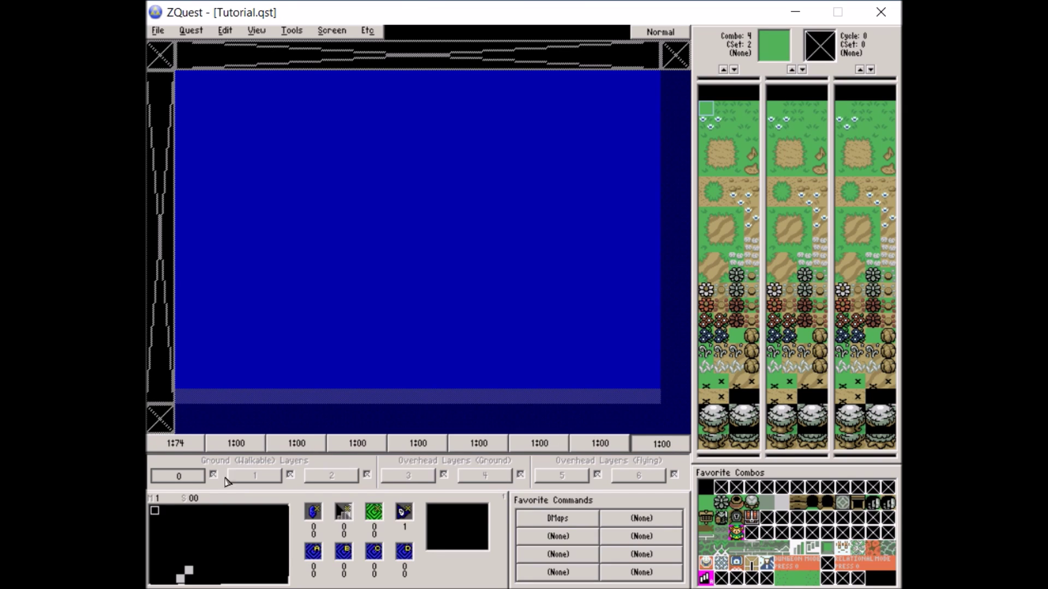
left_click(164, 451)
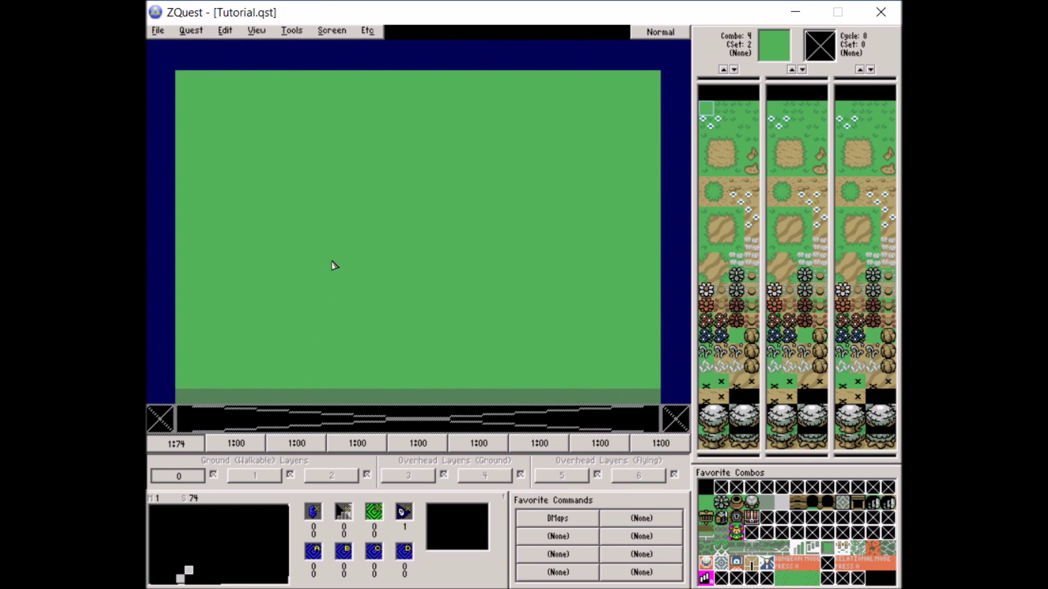
Step: Assign maps to layers 1 to 6 of the grass screen, from map 2 for layer 1 to map 7 for layer 6, all using screen 74
left_click(331, 32)
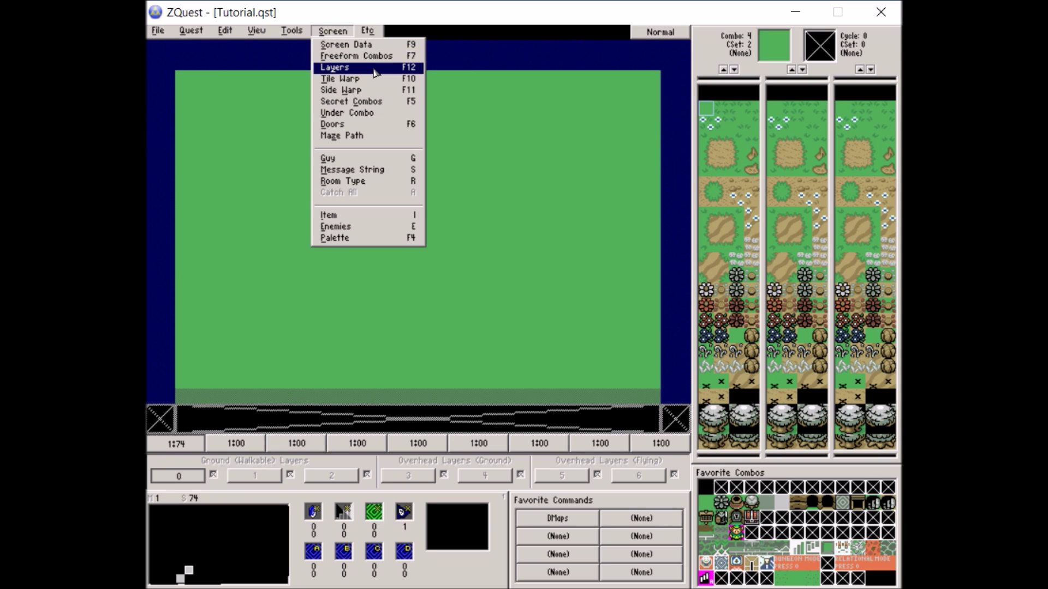
left_click(360, 70)
left_click(422, 262)
key("BackSpace")
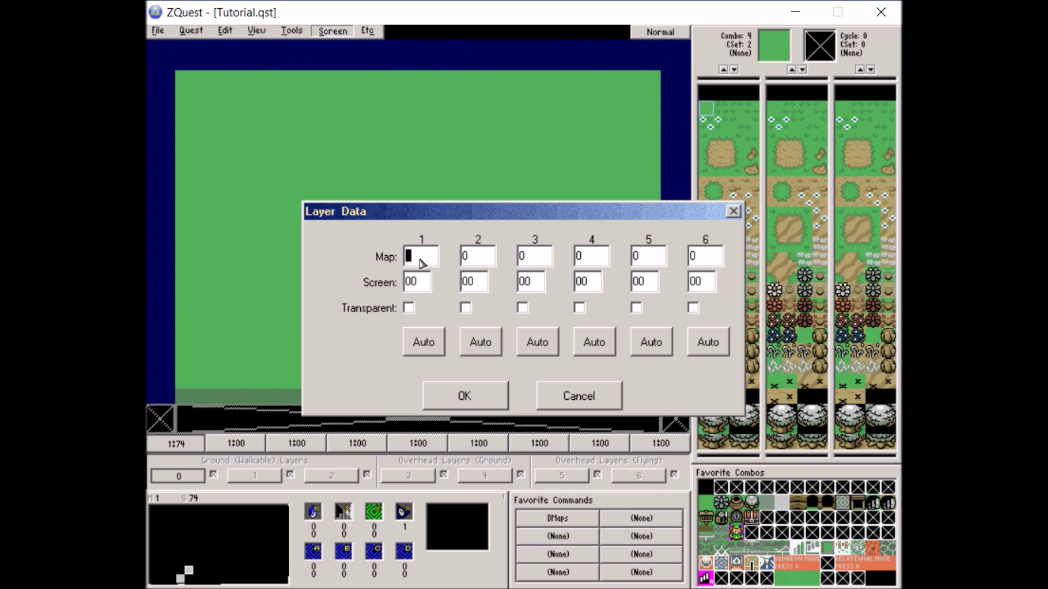
type("2")
key("Return")
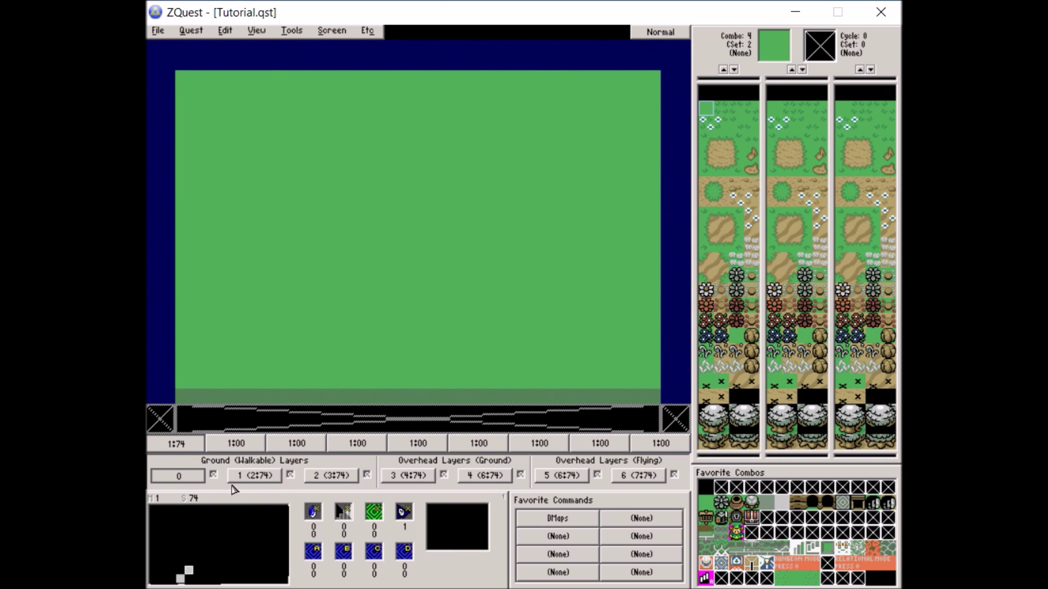
Step: Switch through drawing layers 1 to 6 of the grass screen and return to layer 0
left_click(254, 474)
left_click(329, 482)
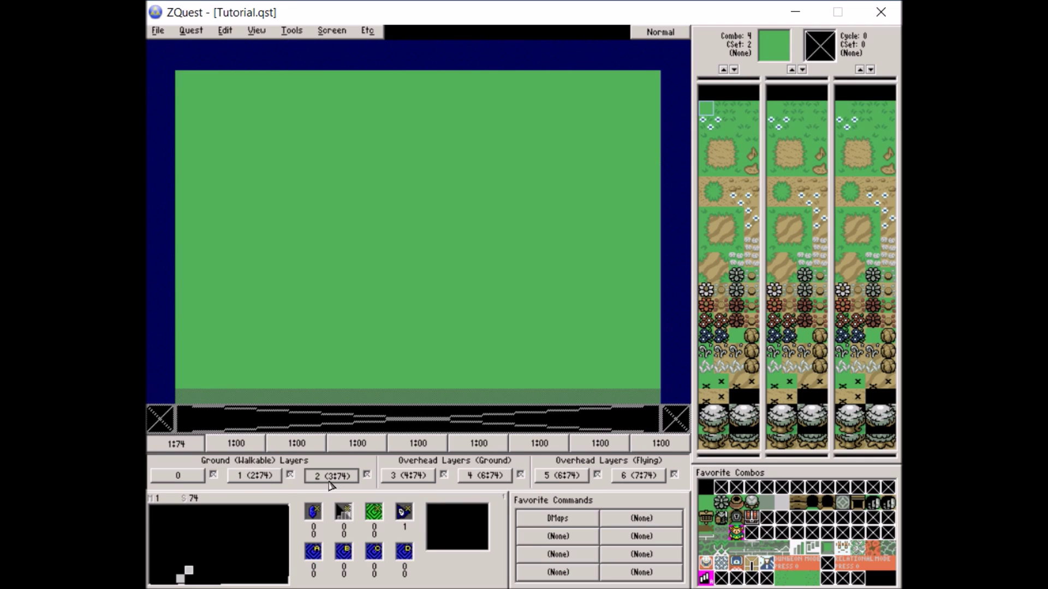
left_click(418, 480)
left_click(485, 483)
left_click(568, 480)
left_click(622, 480)
left_click(183, 477)
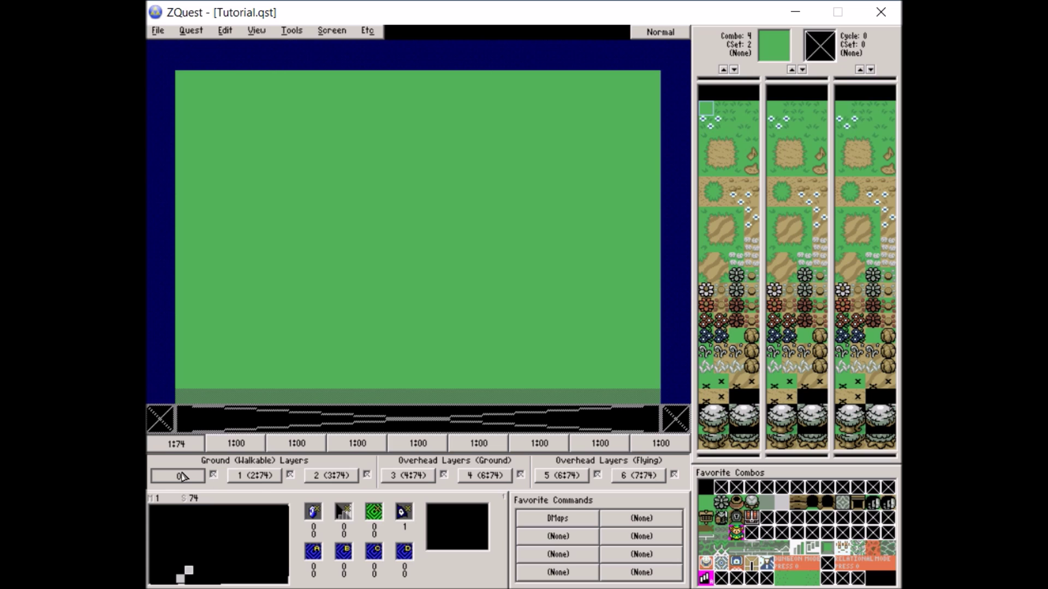
Step: Try placing treetop combo 84 in CSet 3 on layer 1 near the middle of the screen, and undo the placement
left_click(260, 477)
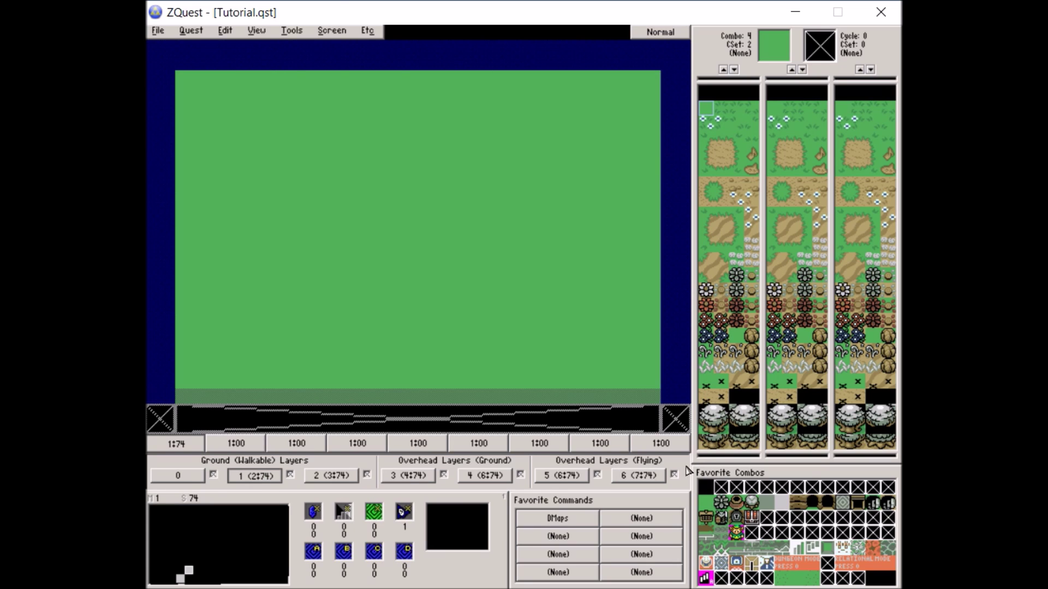
left_click(709, 416)
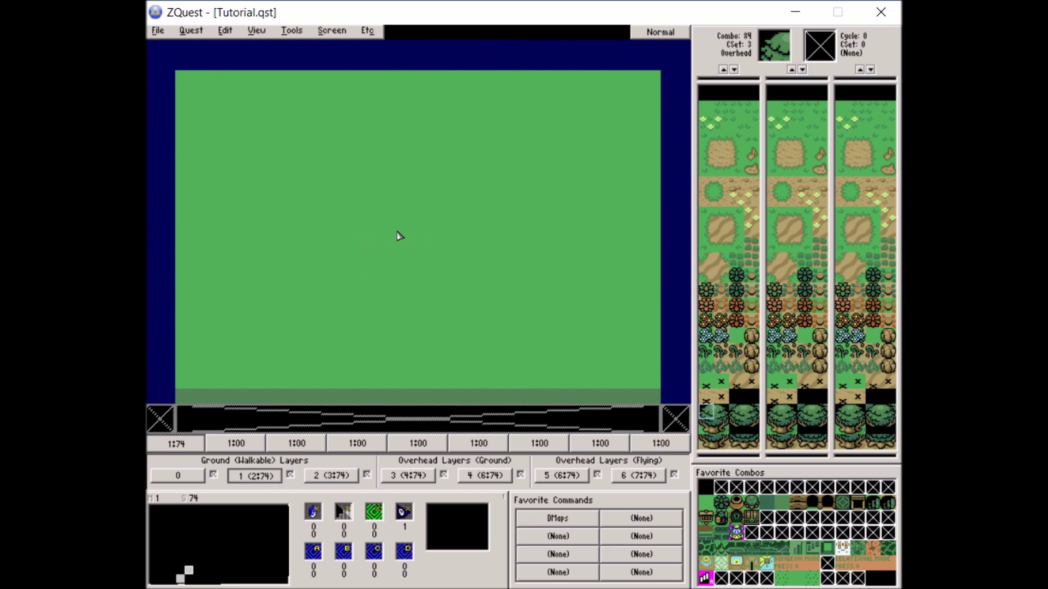
left_click(463, 238)
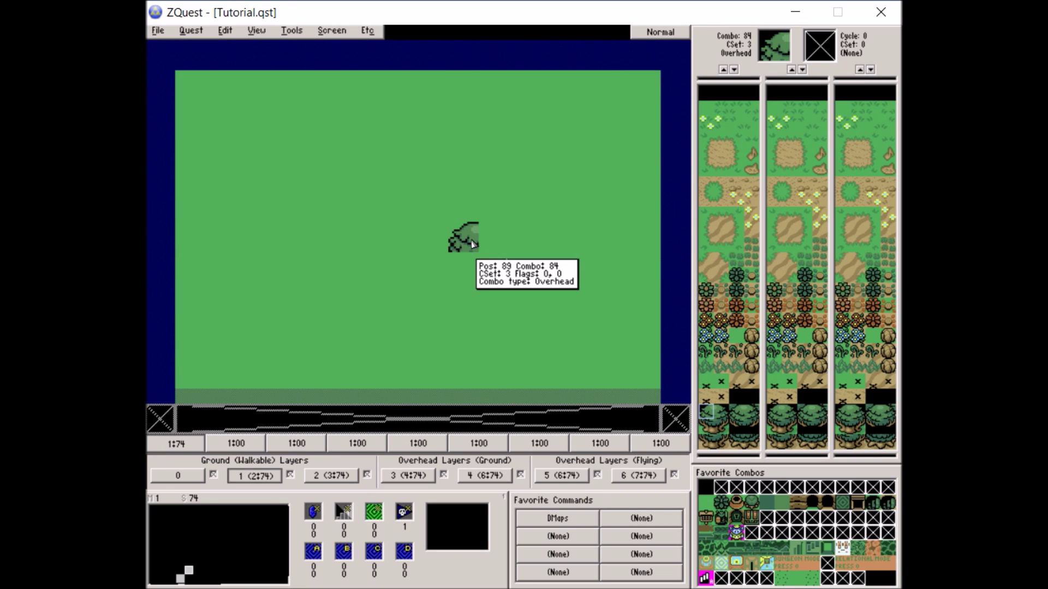
mouse_move(468, 244)
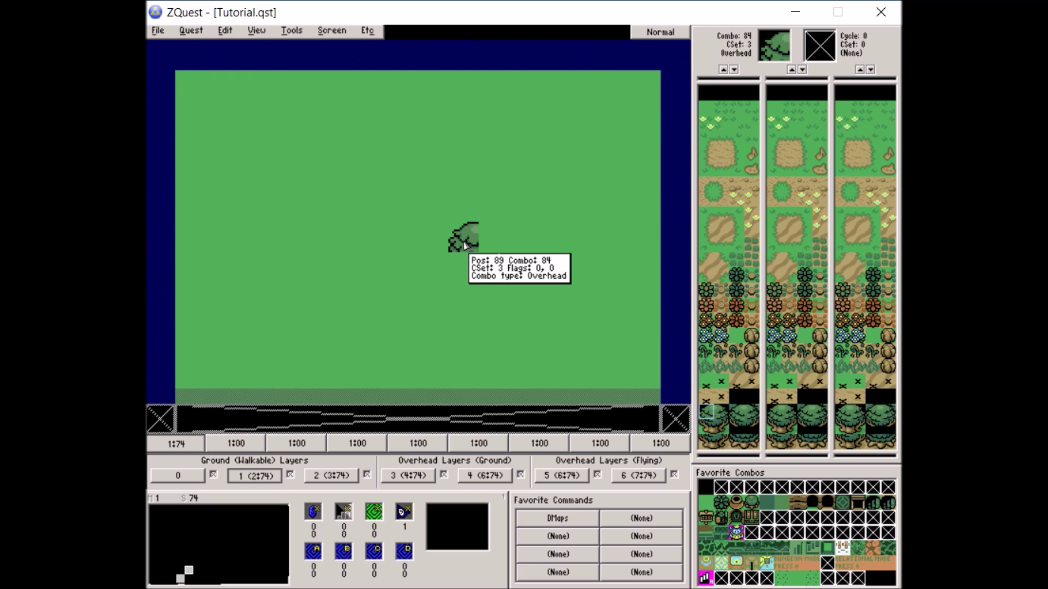
key("u")
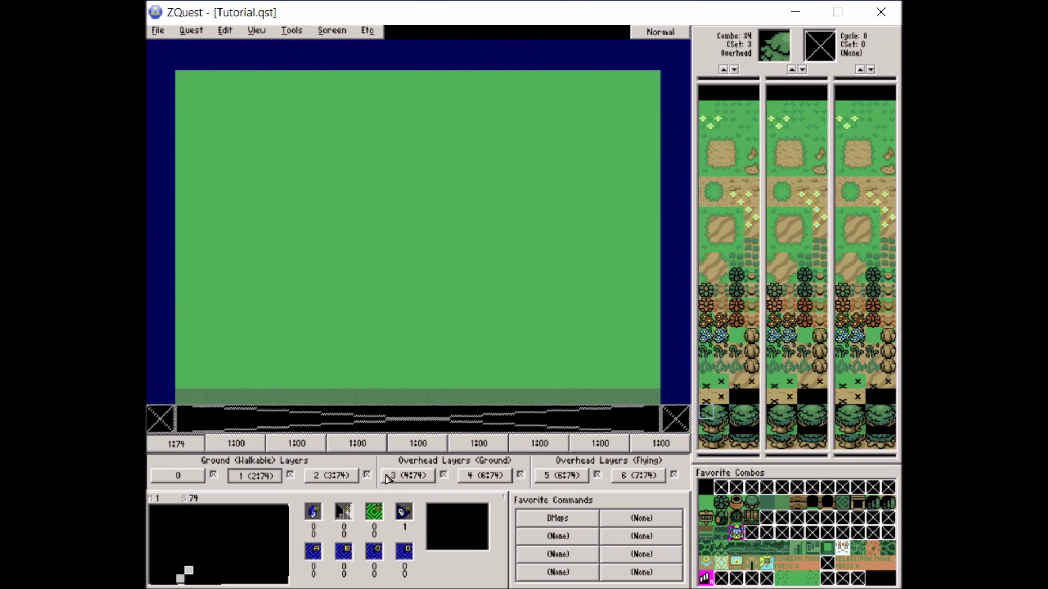
Step: With layer 2 active, select character combo 1800 from the favorite combos and browse the combo list around it
left_click(331, 476)
scroll(658, 463, "down", 1)
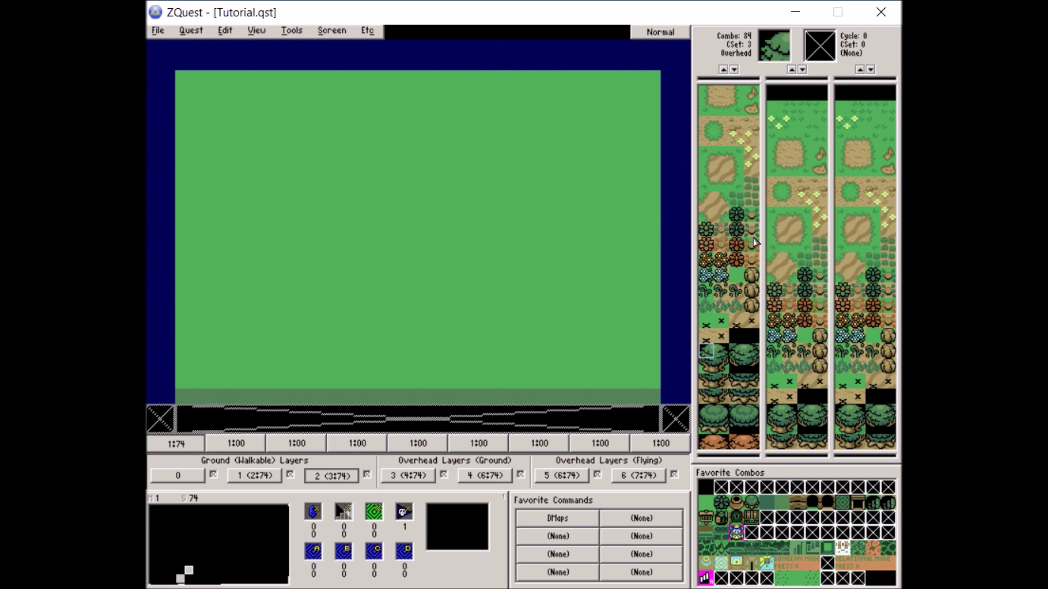
left_click(756, 517)
right_click(757, 517)
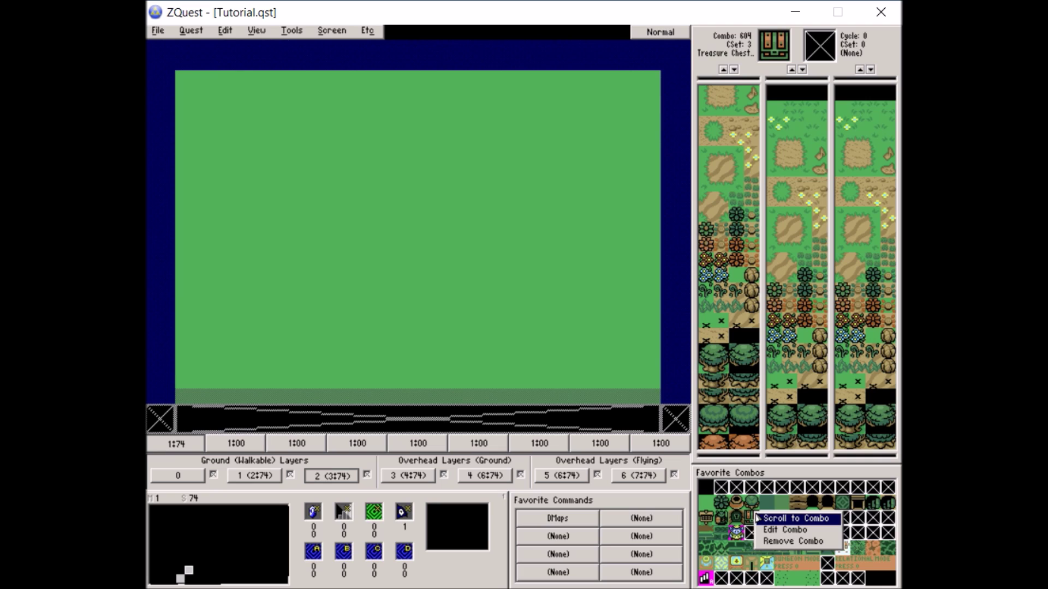
left_click(738, 519)
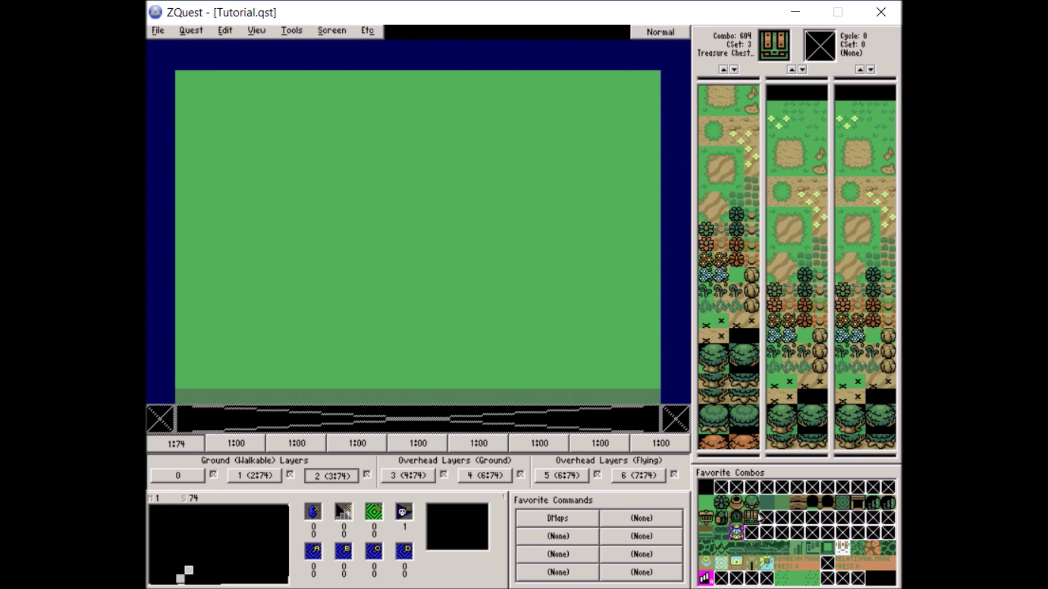
right_click(738, 532)
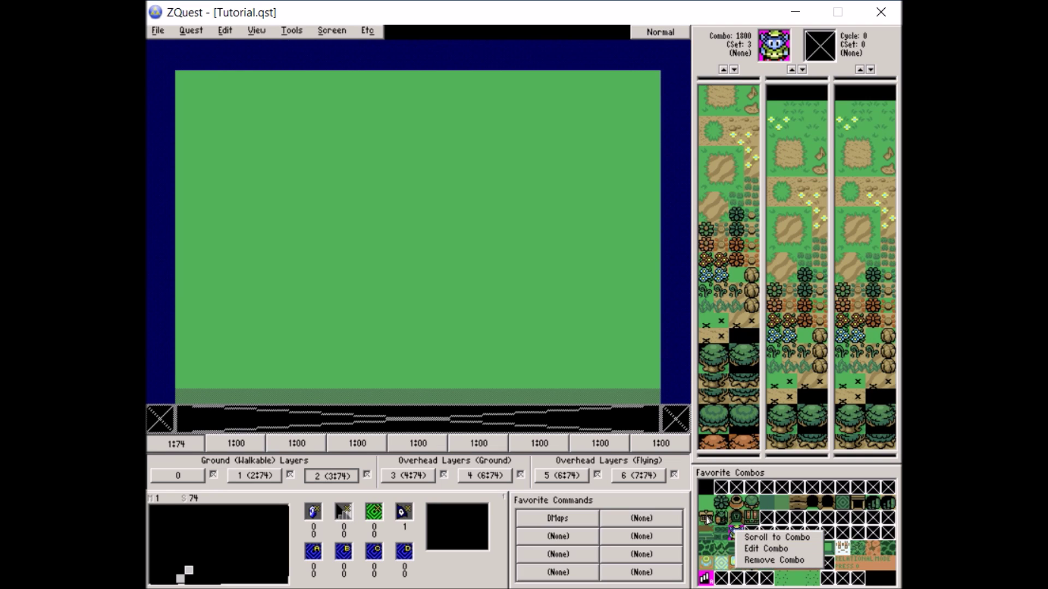
left_click(773, 538)
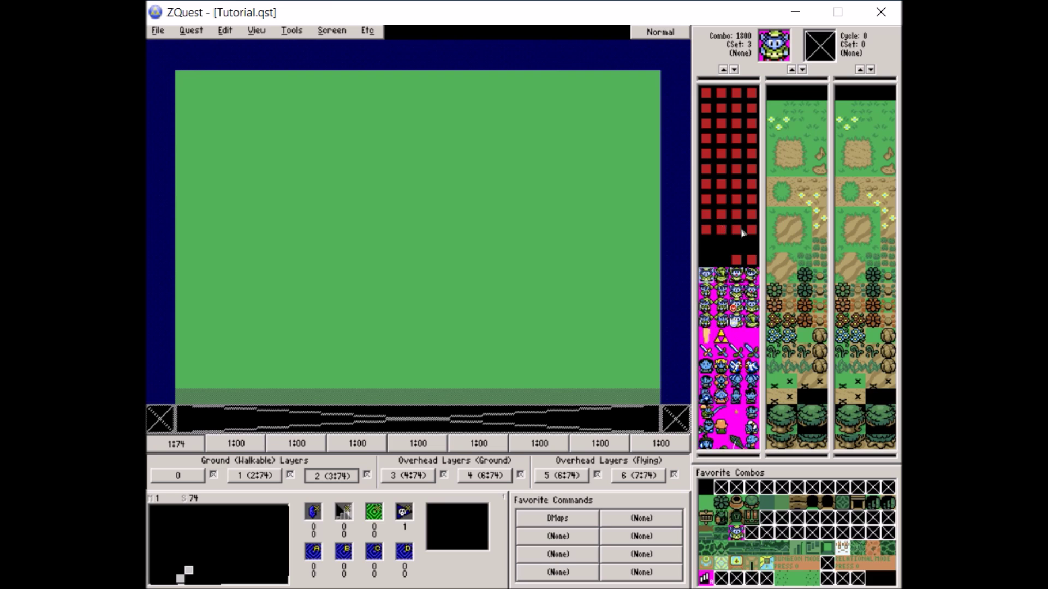
scroll(742, 234, "down", 3)
scroll(742, 234, "up", 3)
scroll(747, 231, "down", 2)
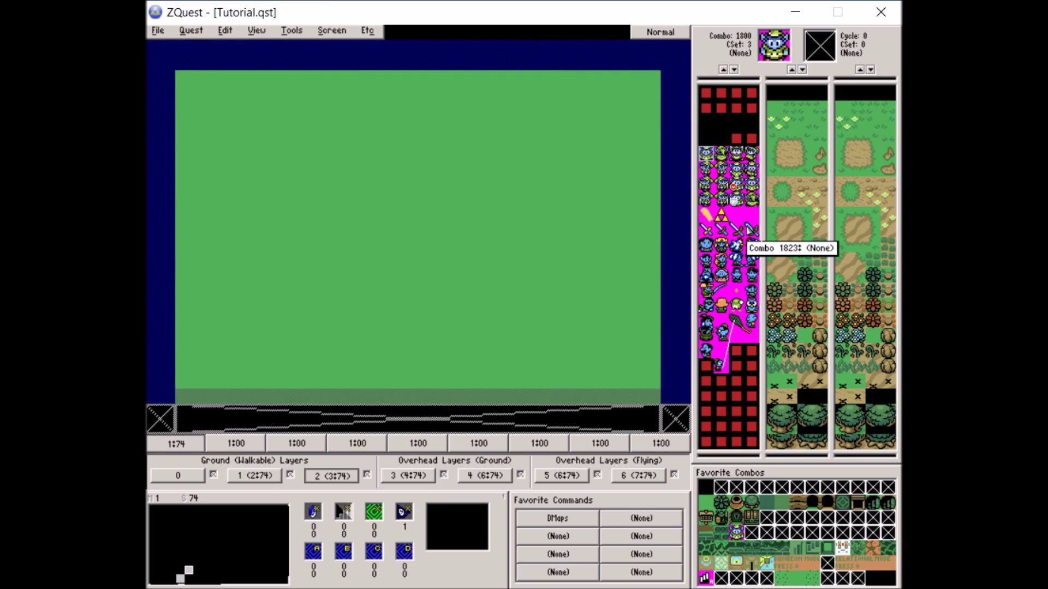
Step: Cycle through the color sets for the combos, settle on CSet 2, and make layer 1 active
key("plus")
key("plus")
key("plus")
key("plus")
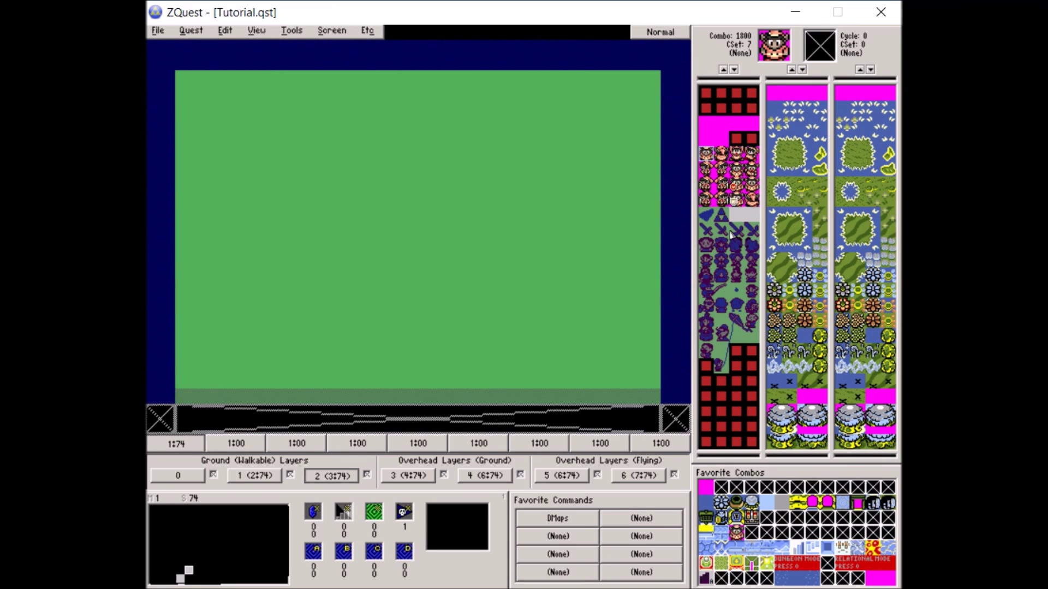
key("plus")
key("minus")
key("minus")
key("minus")
key("minus")
key("minus")
key("minus")
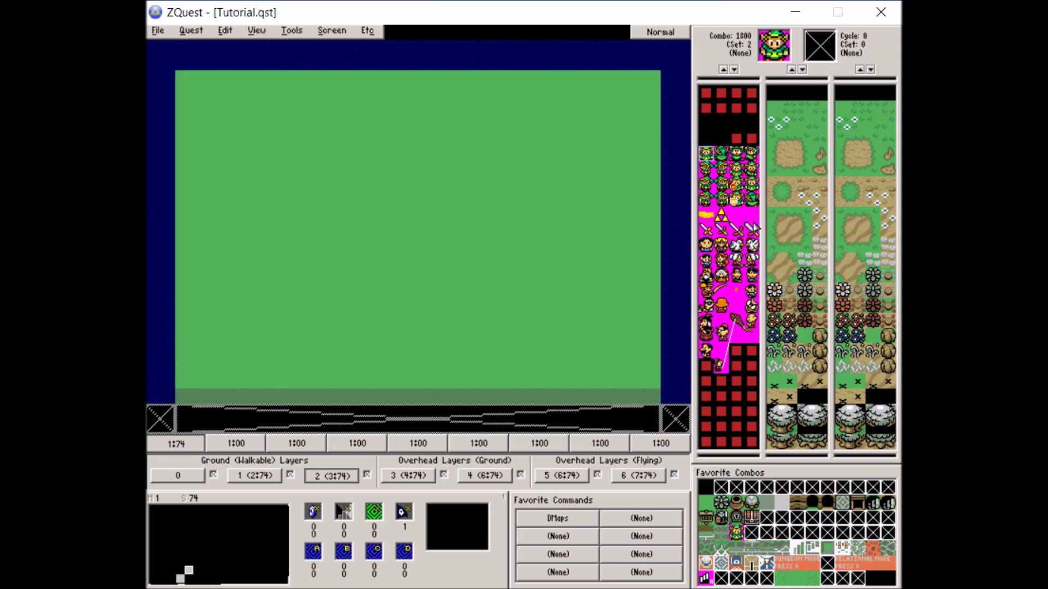
left_click(256, 476)
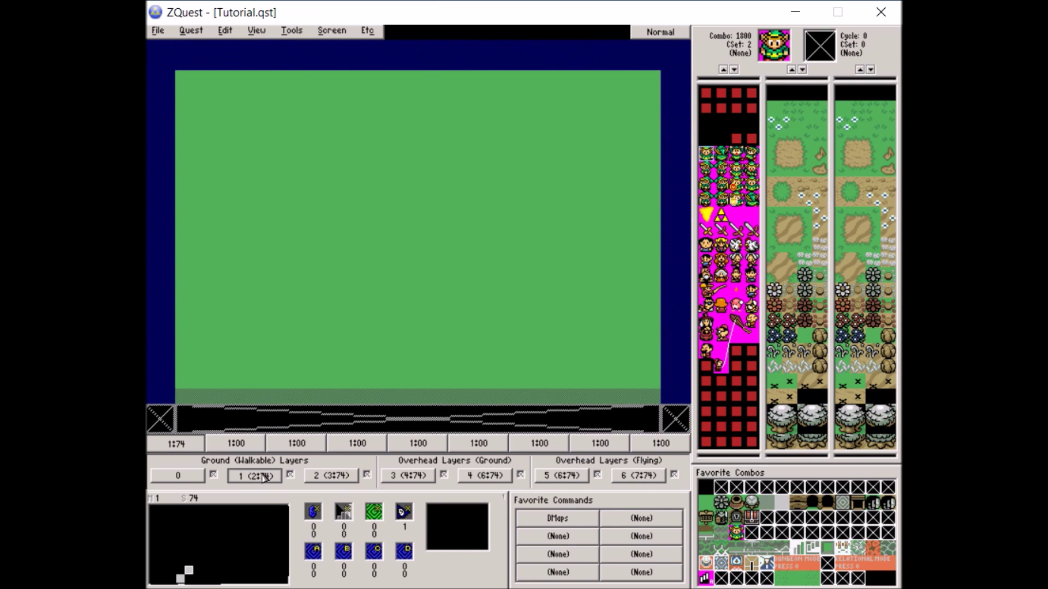
Step: Try placing character combo 1800 on layer 1 near the upper part of the grass screen, and undo the placement
left_click(454, 125)
mouse_move(519, 147)
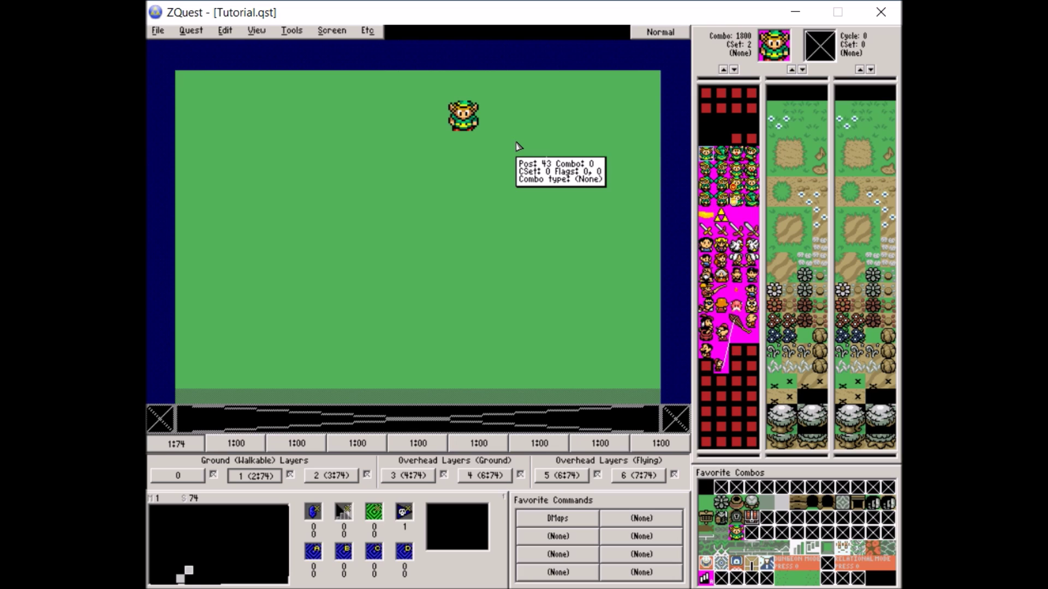
key("u")
left_click(721, 124)
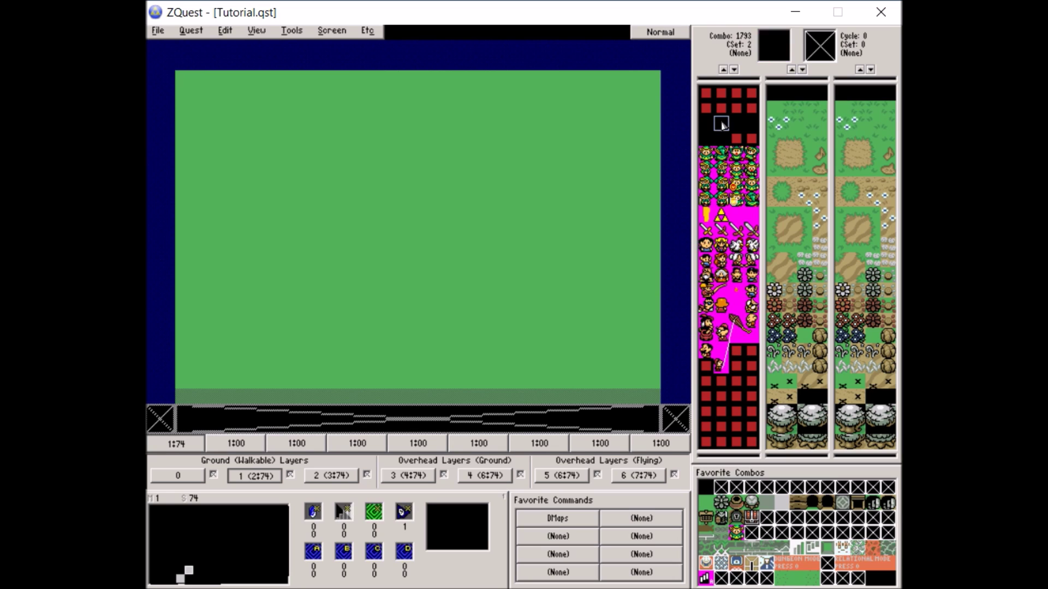
left_click(706, 153)
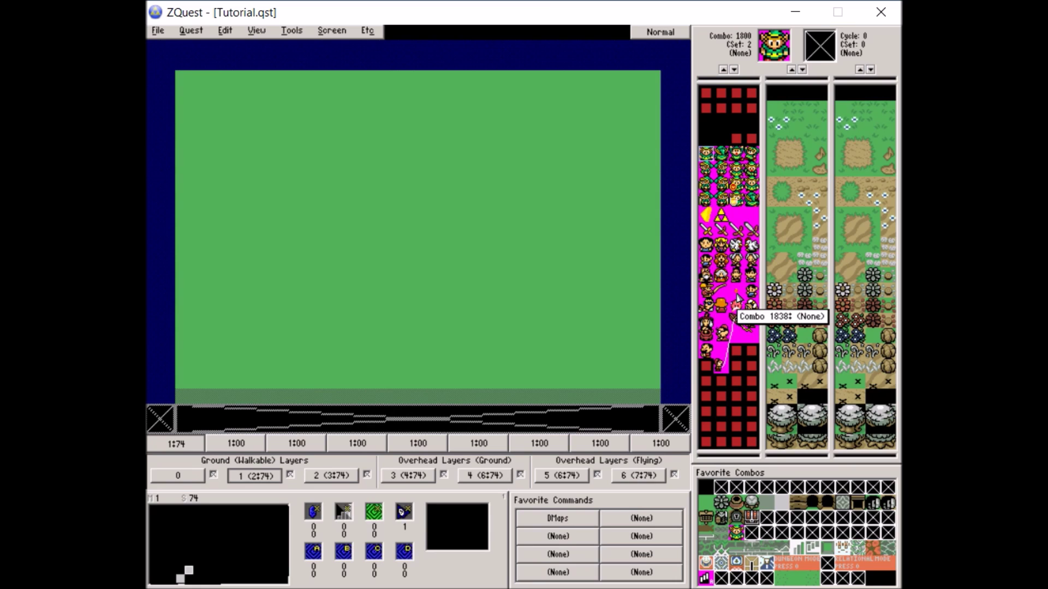
scroll(736, 297, "up", 5)
scroll(728, 82, "up", 10)
scroll(722, 72, "up", 15)
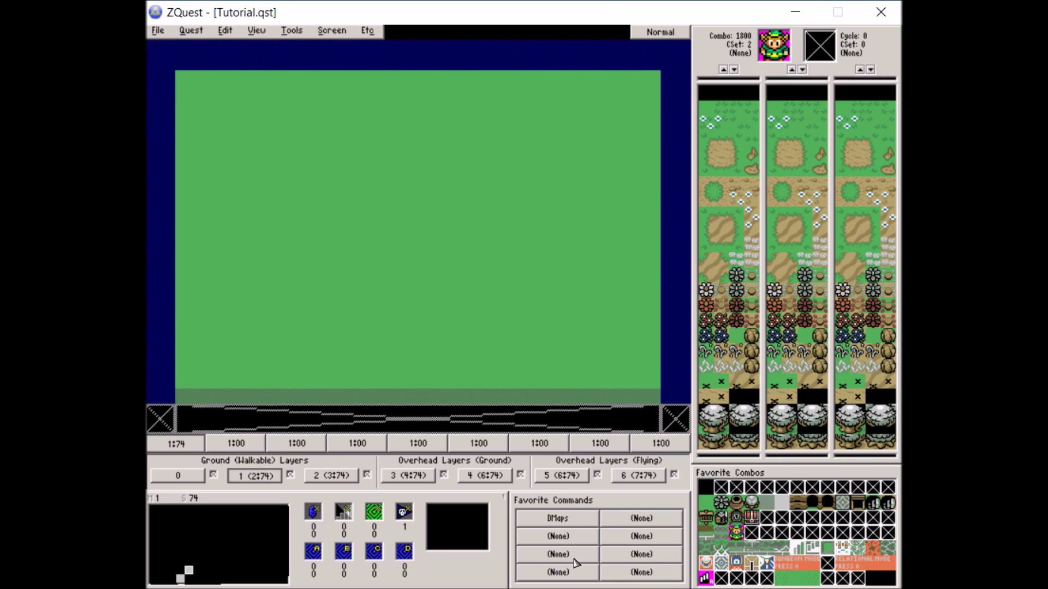
Step: Look through the commands that can be assigned to an empty favorite command slot, without assigning any
left_click(626, 520)
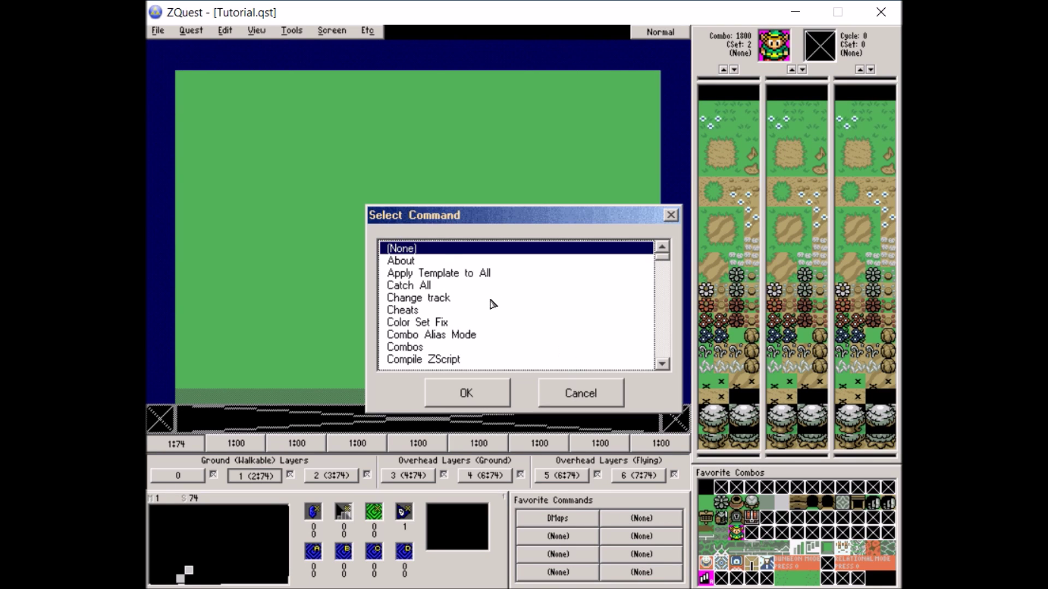
scroll(521, 322, "down", 10)
scroll(520, 323, "down", 5)
scroll(503, 311, "up", 7)
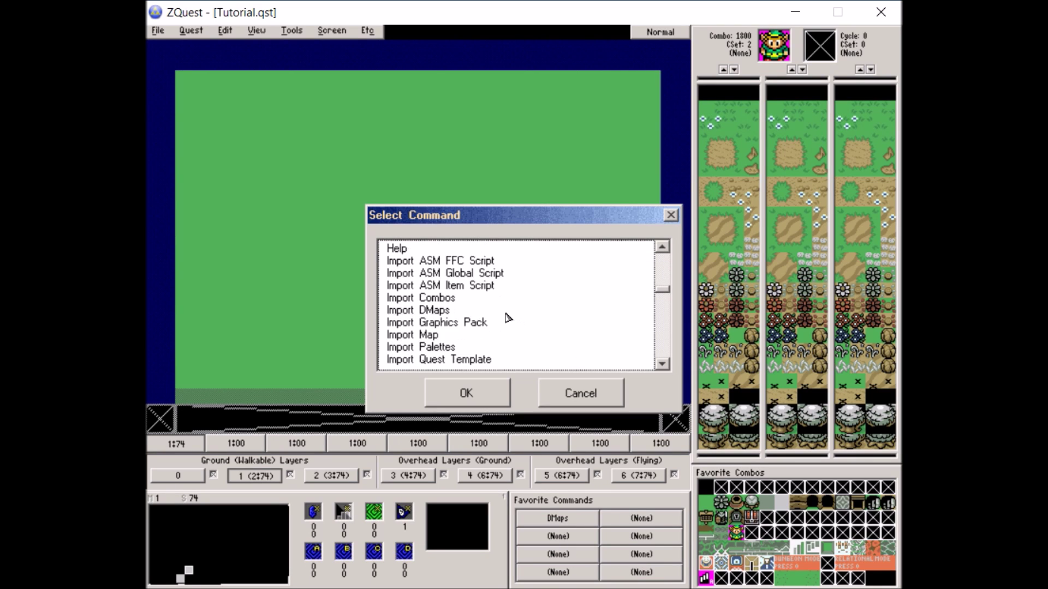
left_click(556, 394)
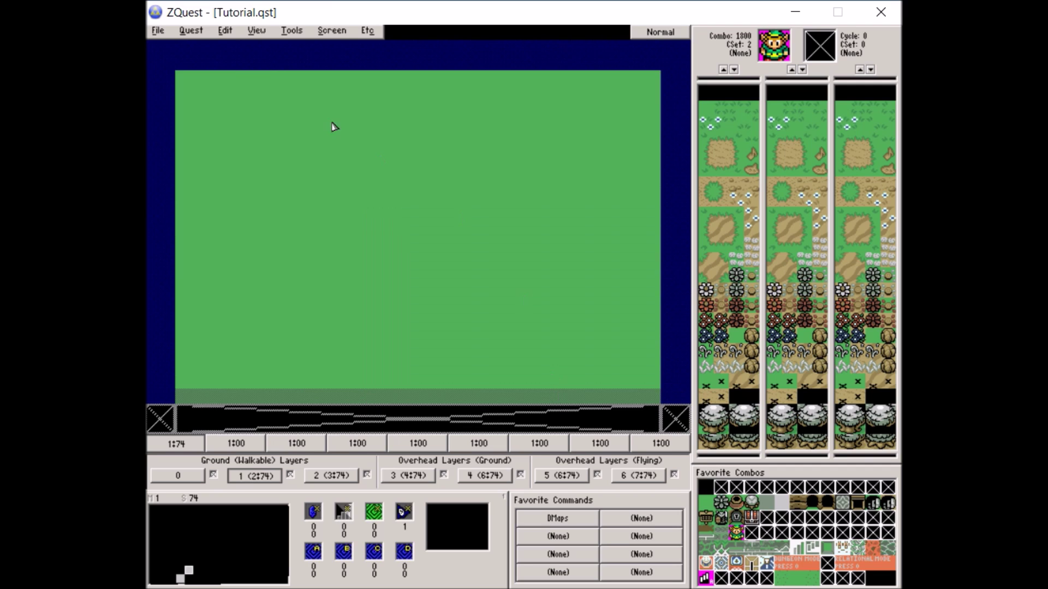
left_click(201, 33)
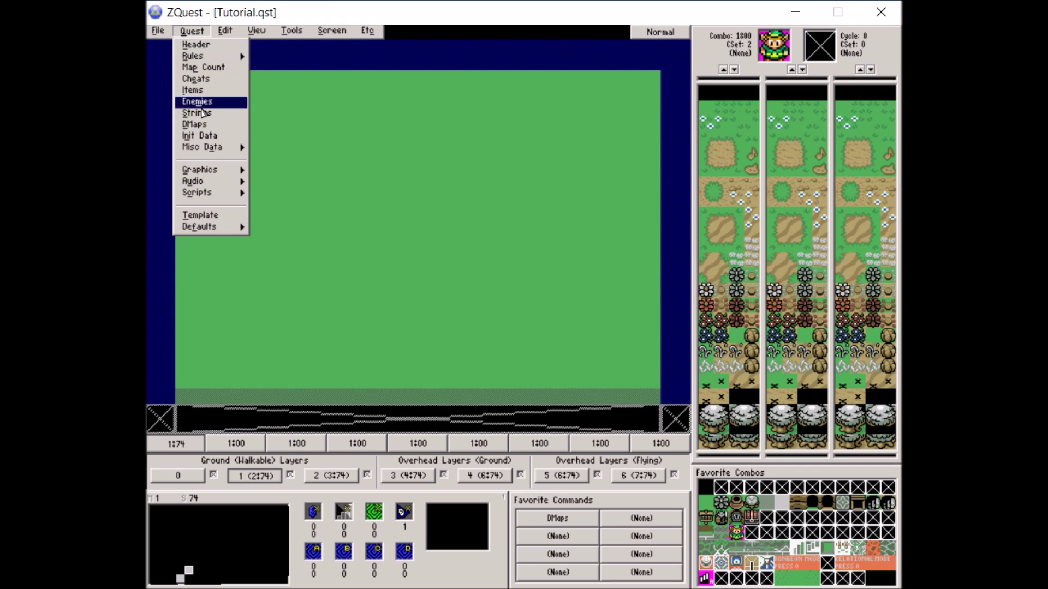
left_click(310, 106)
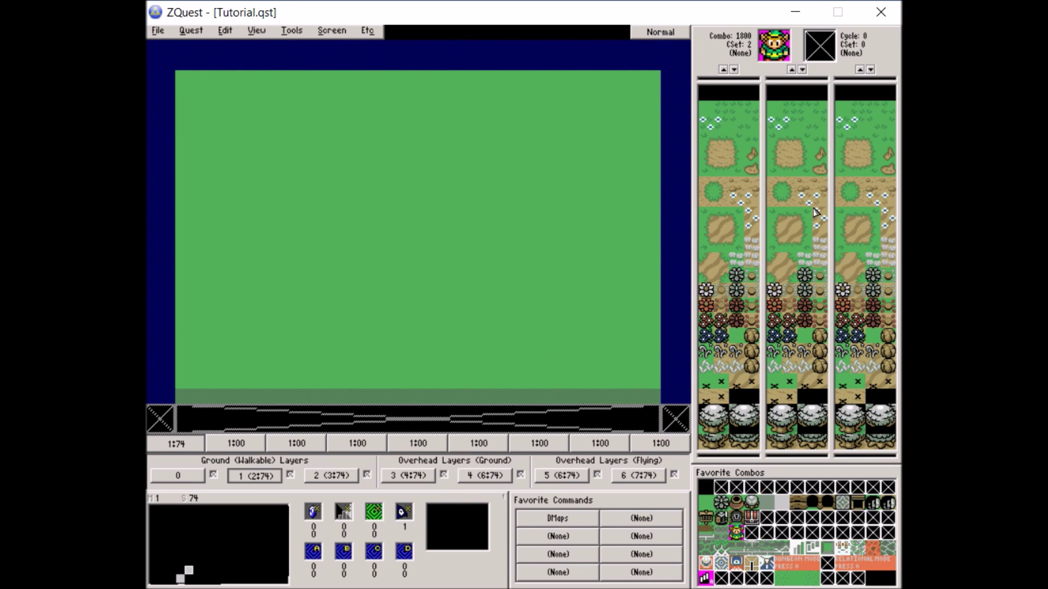
Step: Draw a brown cliff-top edge in the grass screen's upper-right corner on layer 1, with horizontal edge, corner combo 296 and vertical edge above it
scroll(753, 248, "down", 10)
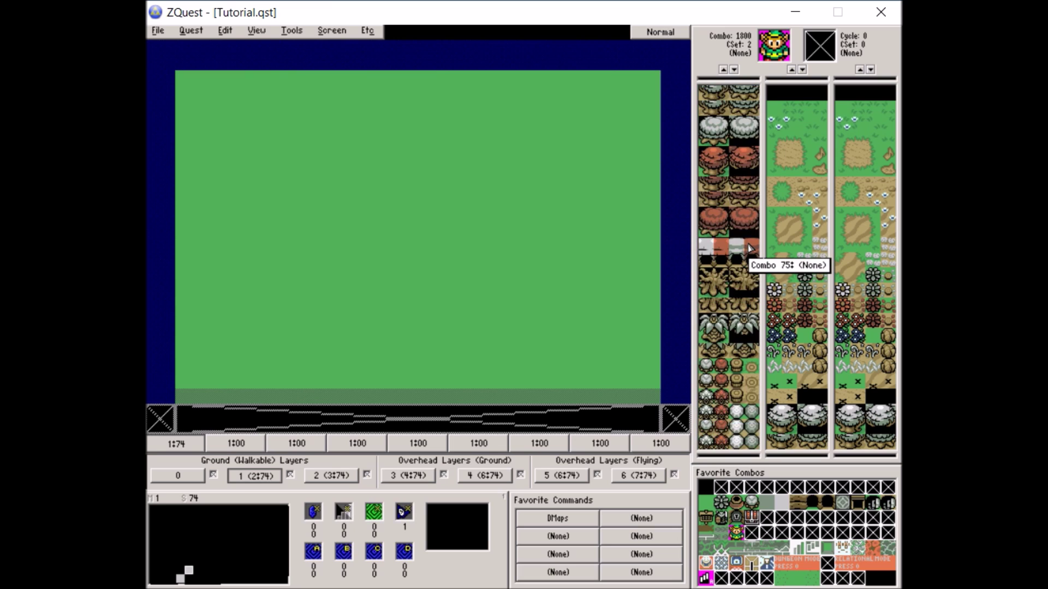
scroll(748, 247, "down", 10)
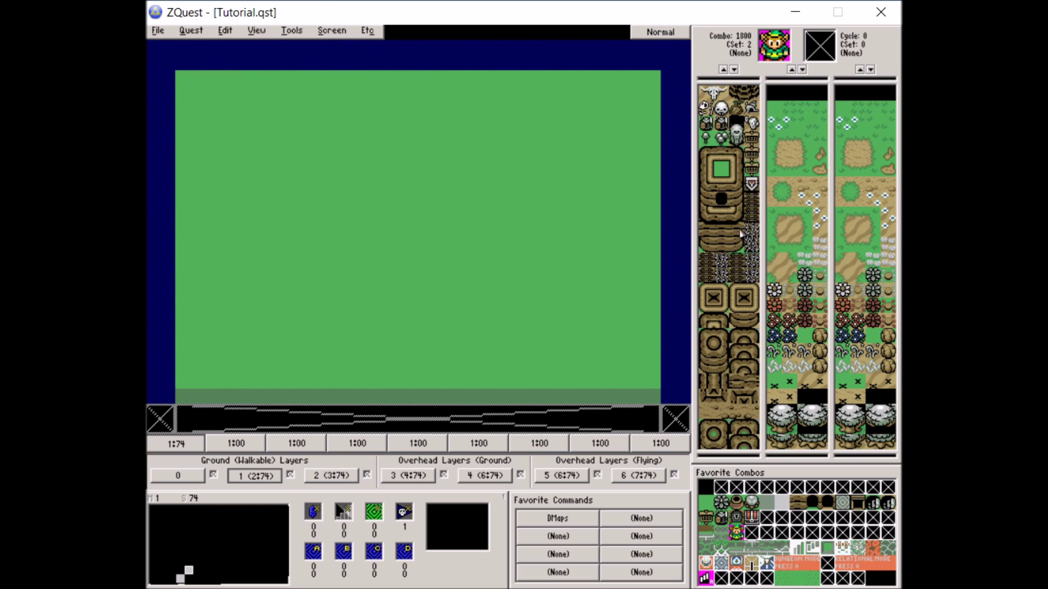
left_click(722, 189)
left_click(638, 112)
left_click_drag(624, 115, 543, 117)
left_click(706, 184)
left_click(516, 124)
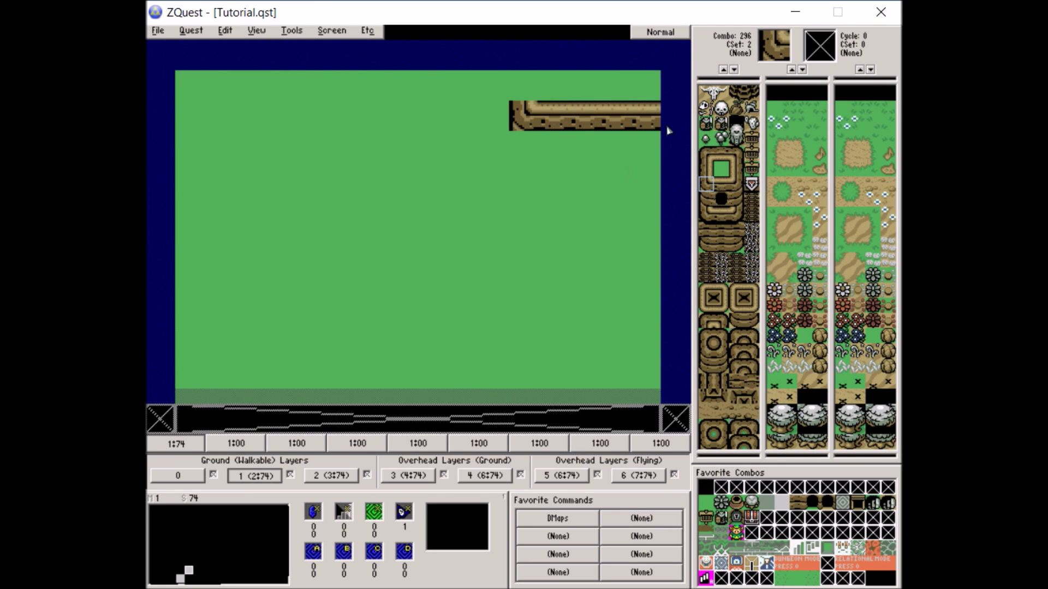
left_click(708, 173)
left_click(534, 90)
Step: Extend the cliff's left wall two tiles down from the corner with combo 300, ending it in base corner combo 312
left_click(708, 188)
left_click(708, 200)
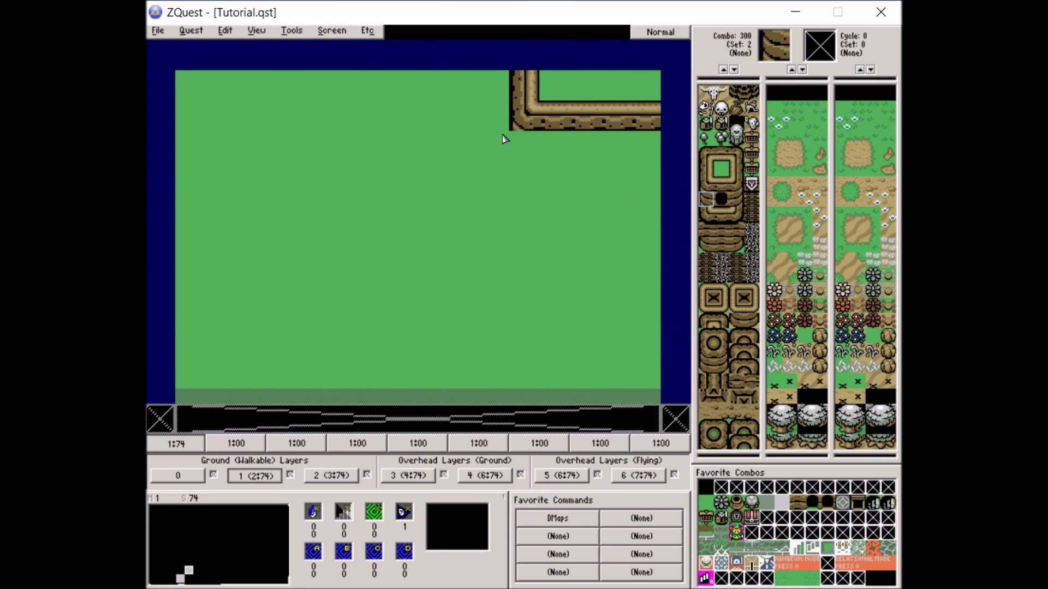
left_click_drag(516, 146, 519, 193)
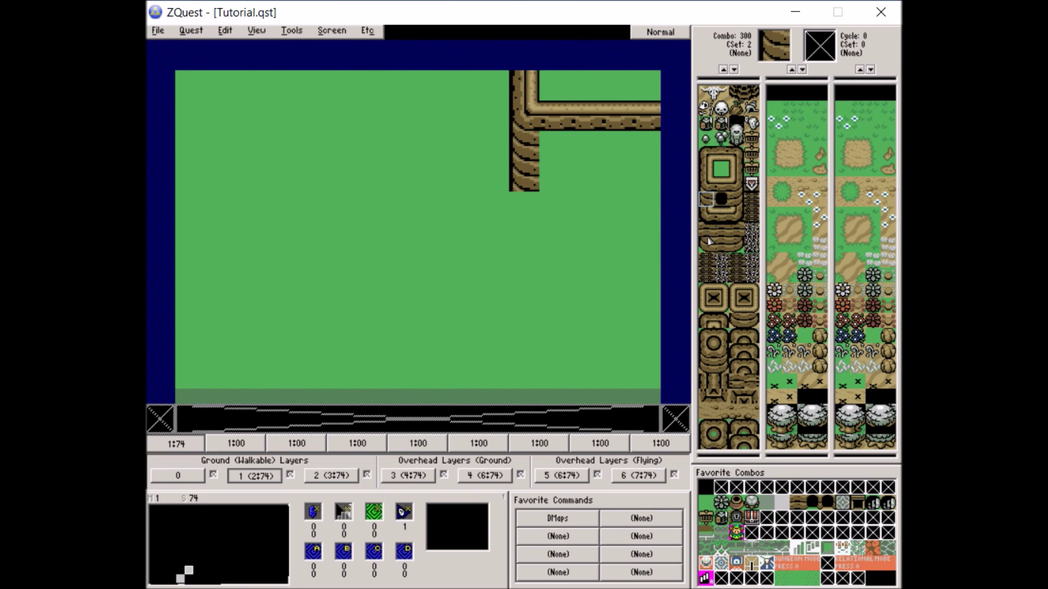
left_click(708, 237)
left_click(521, 183)
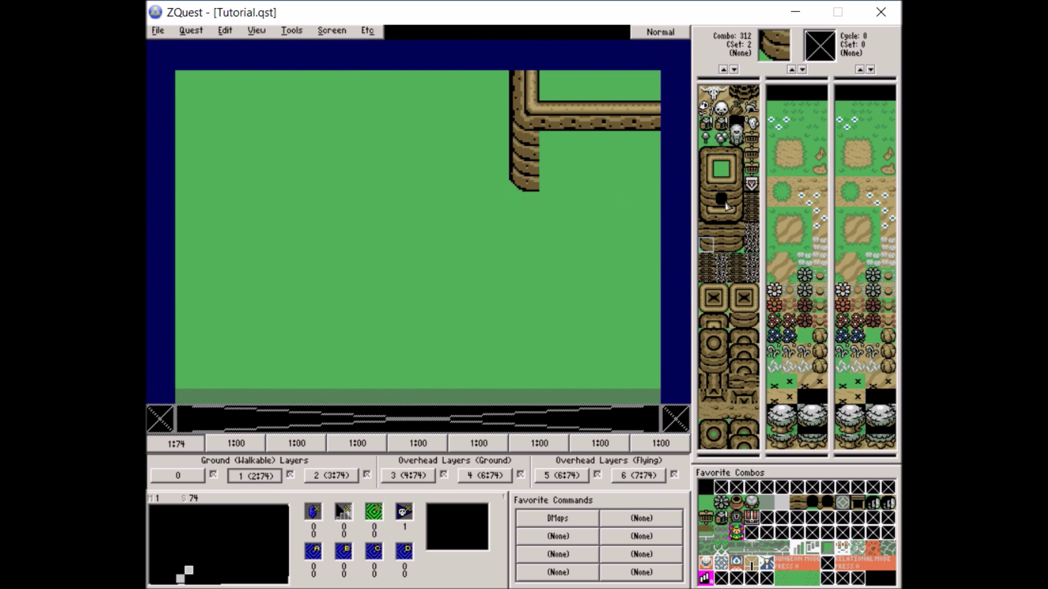
Step: Fill the cliff wall from its left side to the screen's right edge, using combo 313 for the base row
left_click(721, 244)
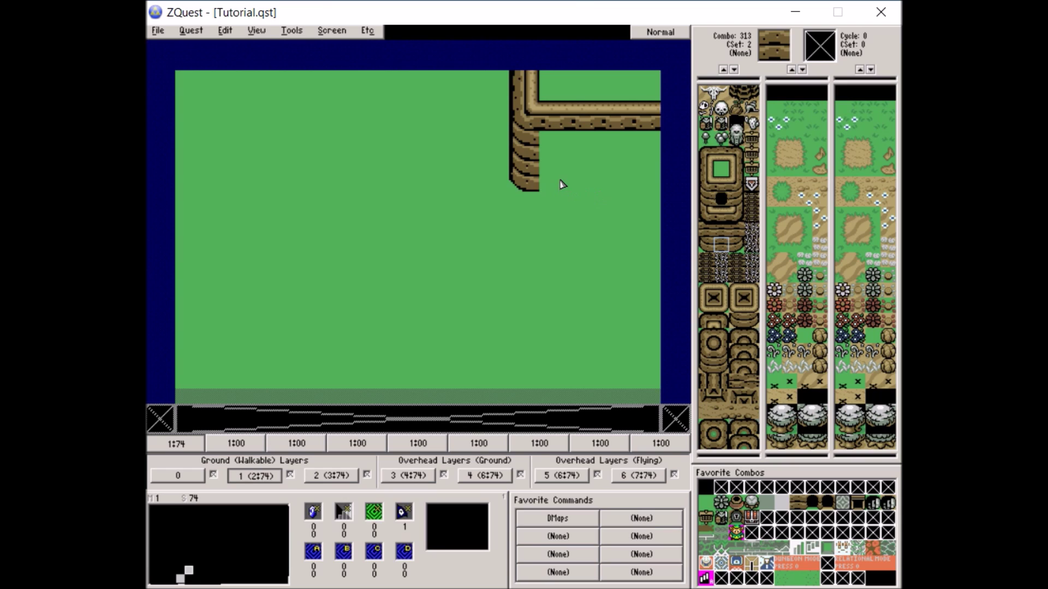
left_click_drag(561, 182, 660, 180)
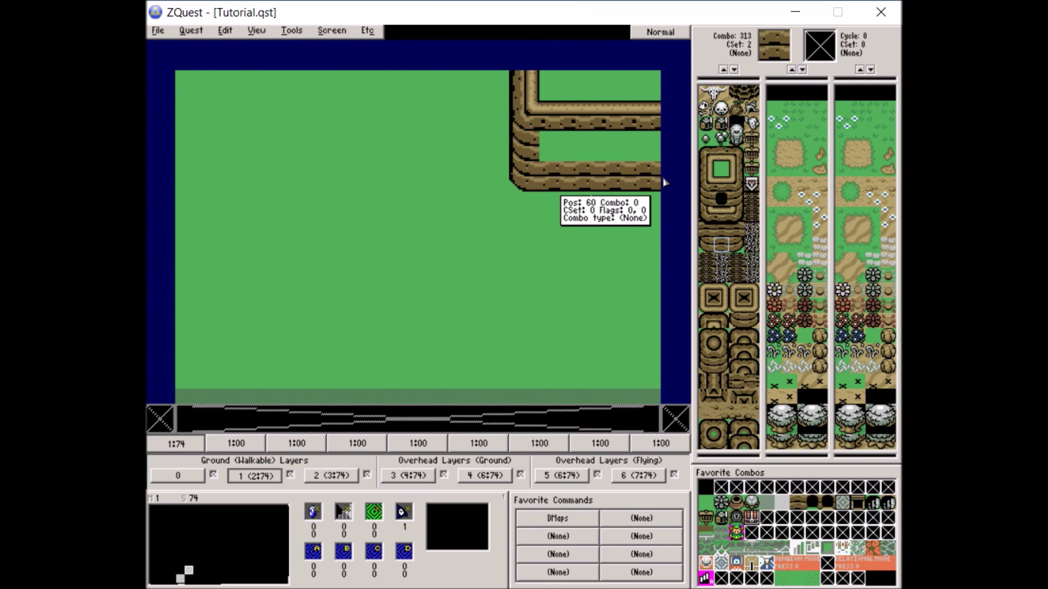
left_click(626, 152)
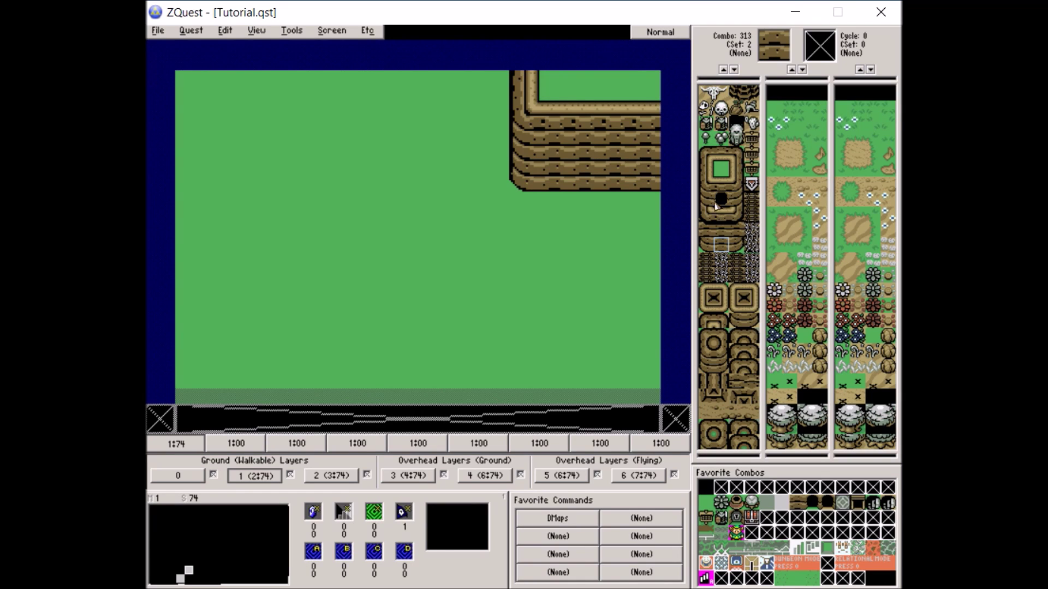
left_click(720, 185)
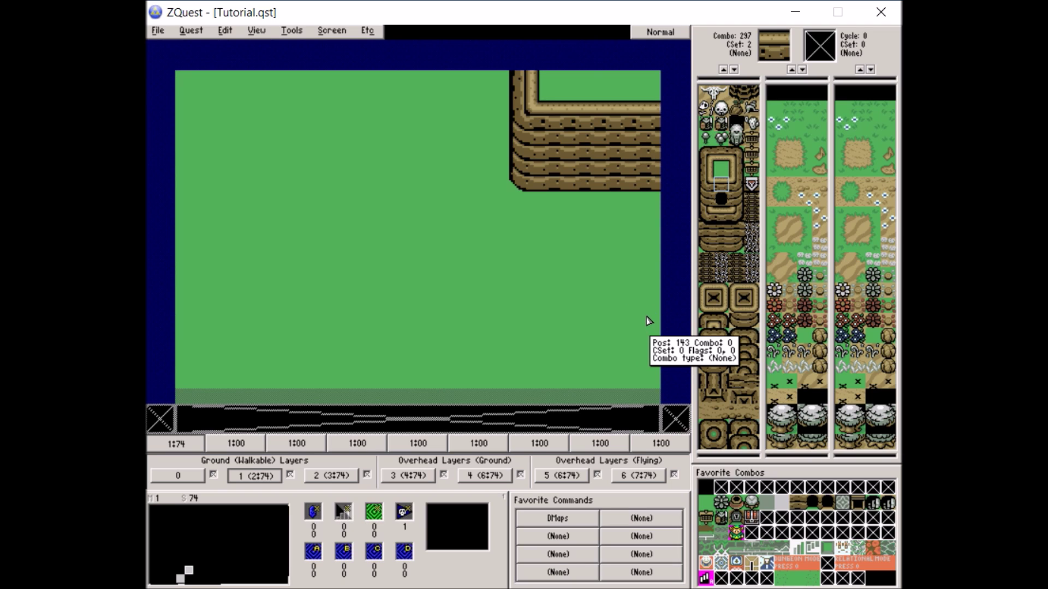
left_click_drag(649, 326, 483, 341)
key("u")
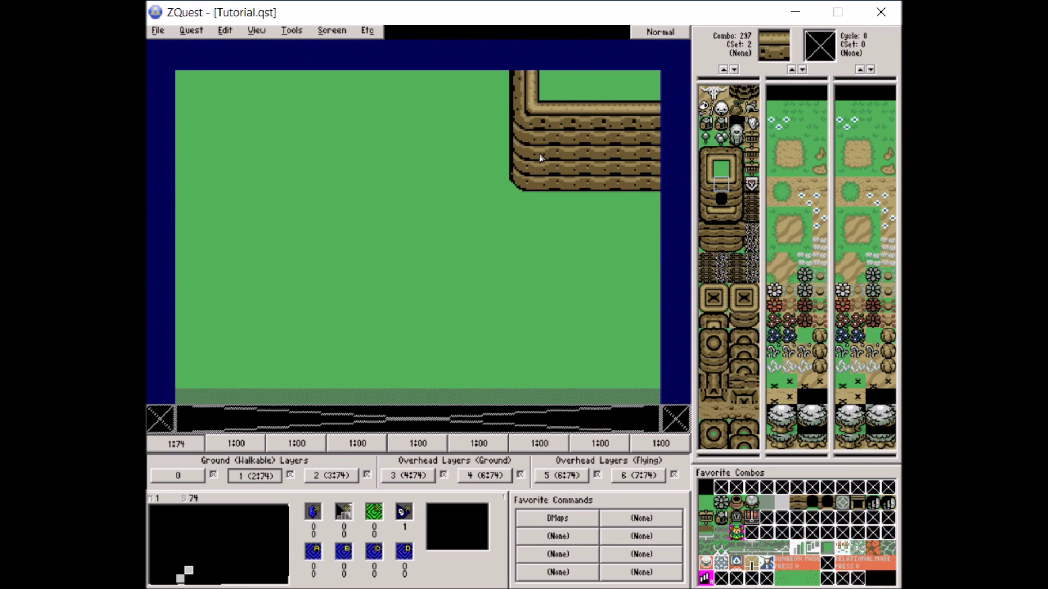
left_click(485, 143)
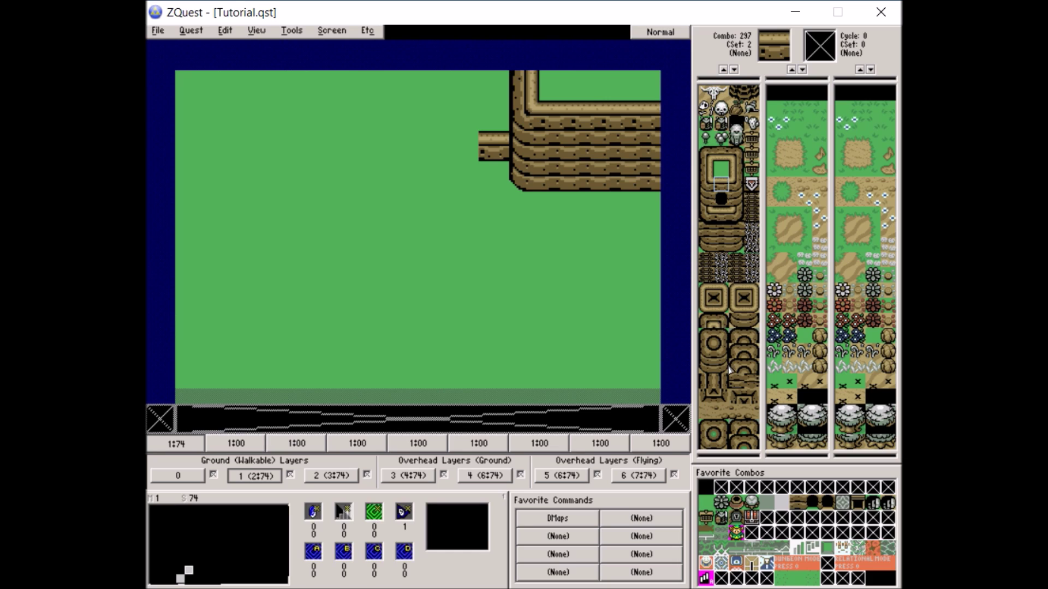
Step: Pick up empty combo 0 from the screen and erase the entire cliff from layer 1 with it
right_click(457, 239)
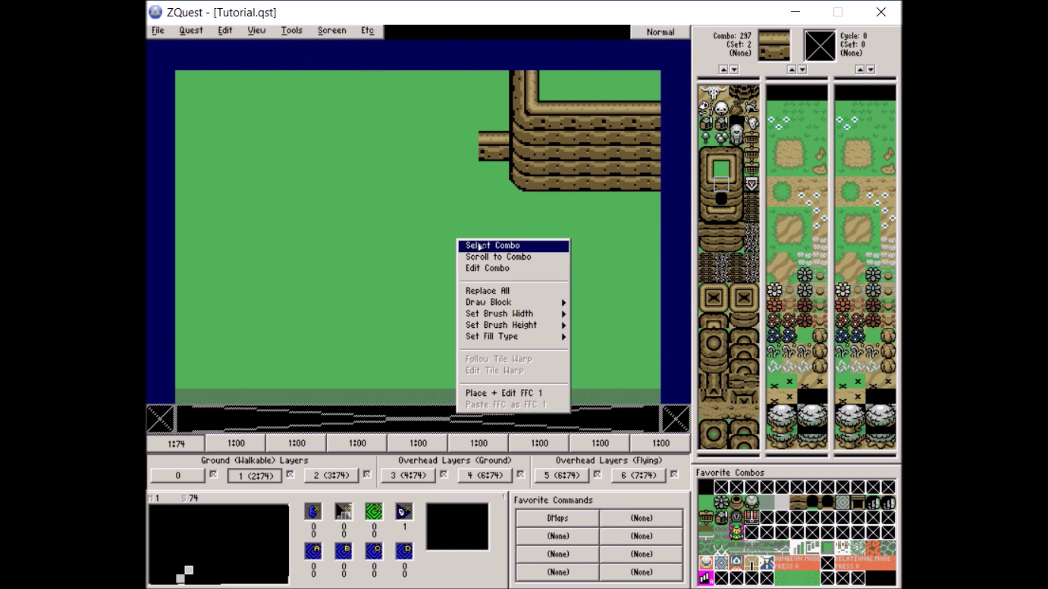
left_click(480, 243)
left_click(494, 143)
mouse_move(502, 176)
left_mouse_down()
mouse_move(535, 59)
mouse_move(578, 185)
mouse_move(598, 107)
mouse_move(633, 191)
mouse_move(645, 159)
left_mouse_up()
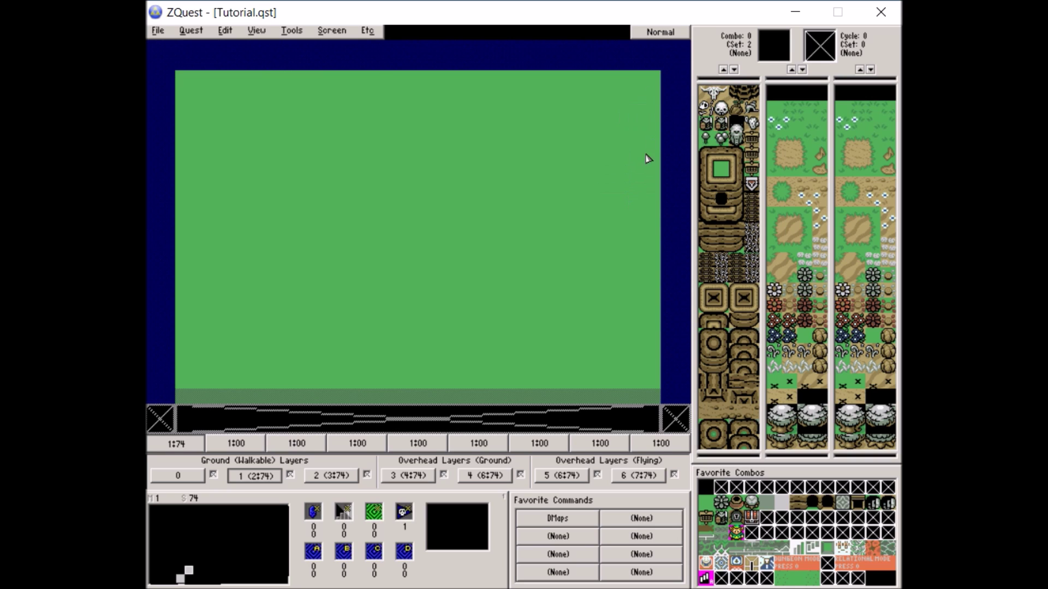
Step: On layer 0, draw a five-tile cliff-top edge from the screen's right side with combo 297, ending it in corner combo 296
left_click(234, 473)
left_click(721, 180)
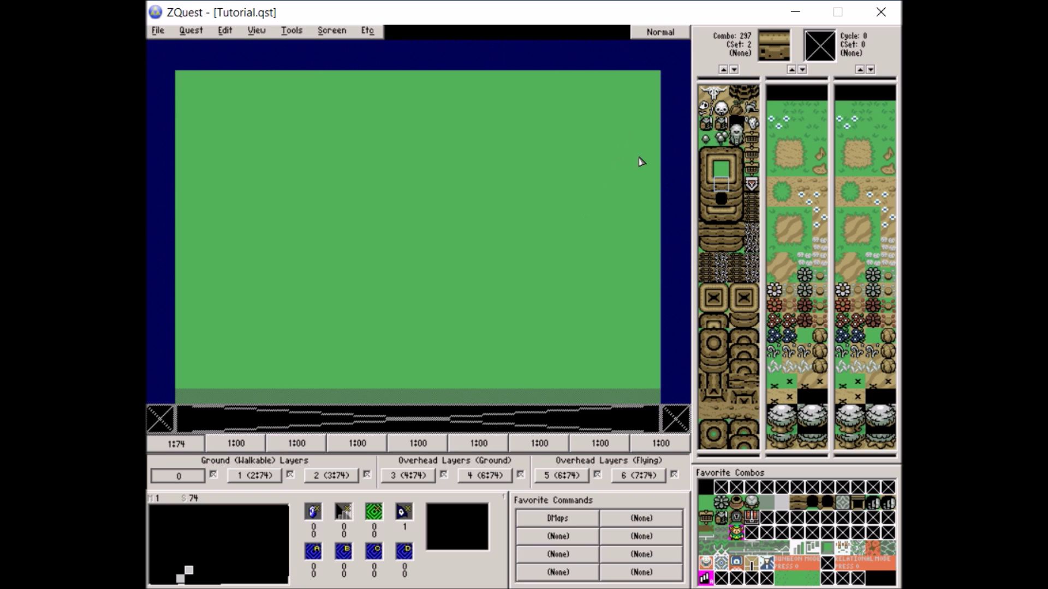
left_click_drag(650, 145, 513, 151)
left_click(708, 184)
left_click(507, 152)
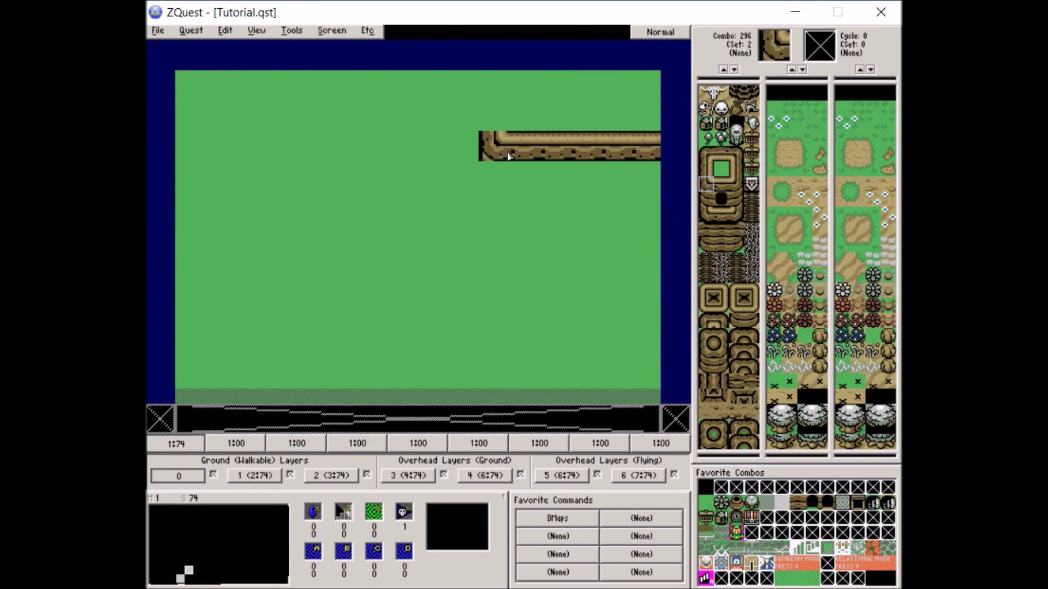
Step: Step the cliff-top edge up one tile with corner combos 325 and 296 joined by combo 297, and run a vertical edge to the screen's top
left_click(437, 109)
left_click(720, 291)
left_click(495, 115)
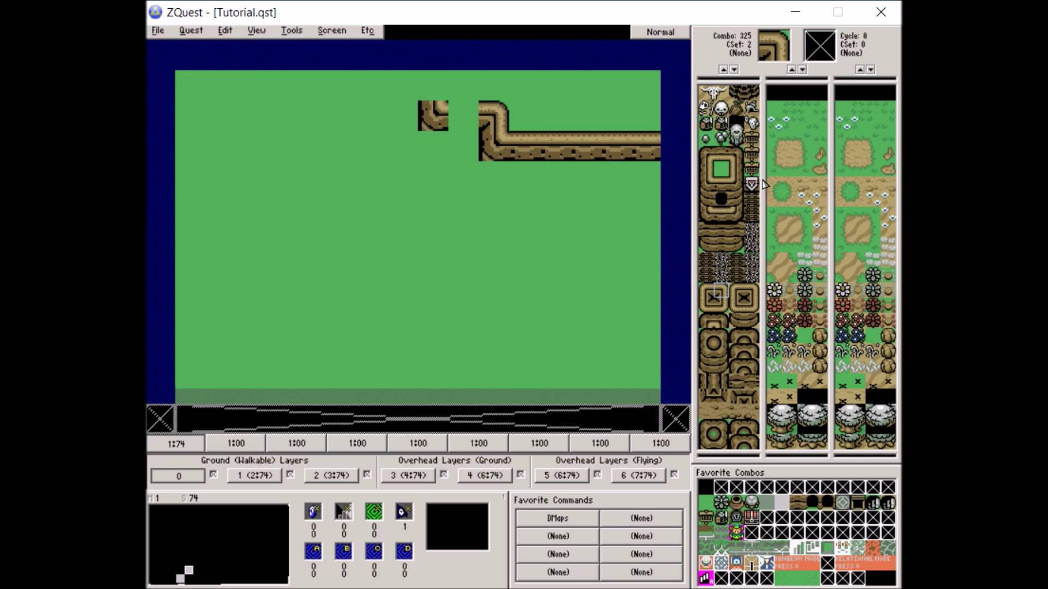
left_click(721, 185)
left_click(454, 107)
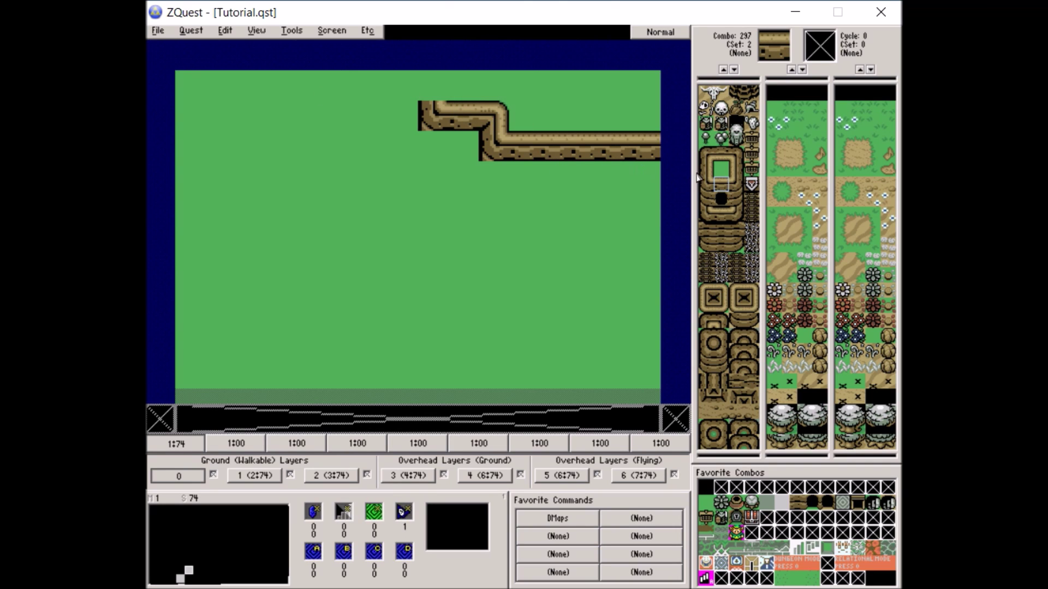
left_click(704, 198)
left_click(436, 86)
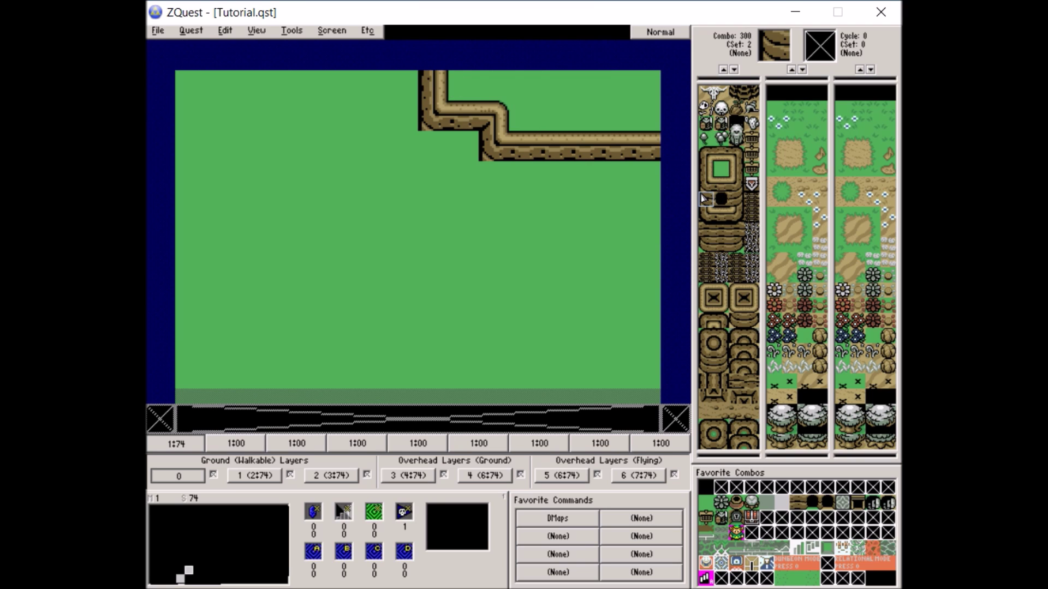
Step: Extend both cliff corners down with wall combo 300, ending each in base corner combo 312
left_click(435, 146)
left_click(494, 175)
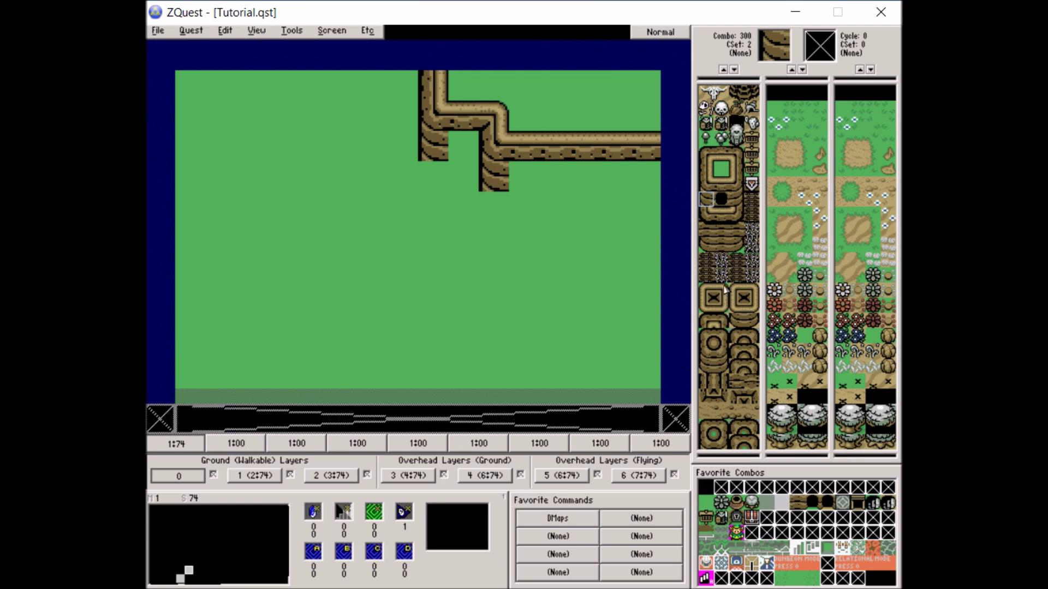
left_click(709, 247)
left_click(436, 176)
left_click(494, 206)
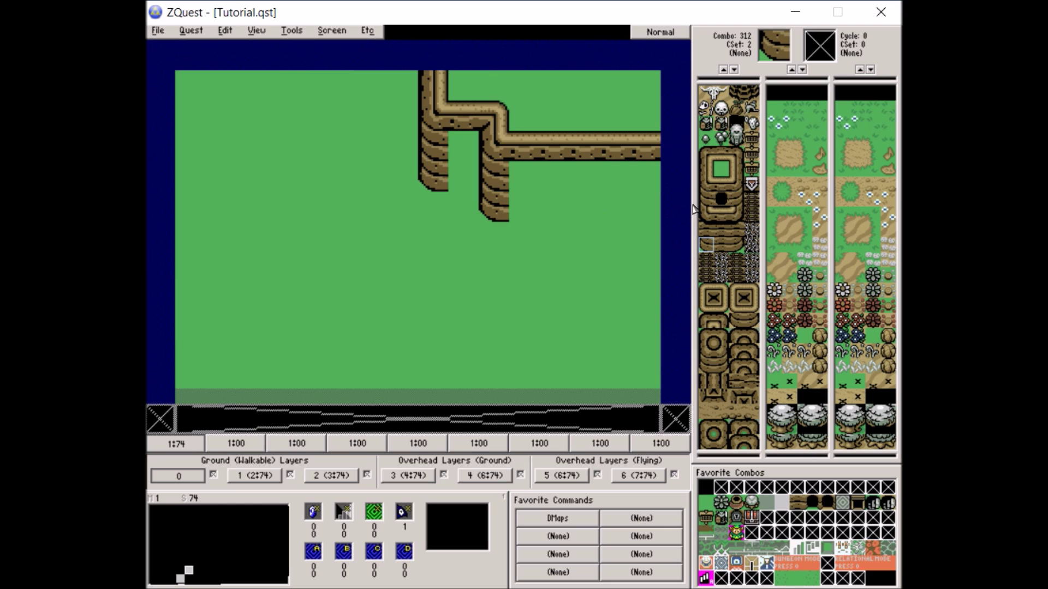
Step: Fill the upper-right cliff's wall, including its stepped-back section, with combo 313
left_click(720, 245)
left_click_drag(636, 210, 533, 215)
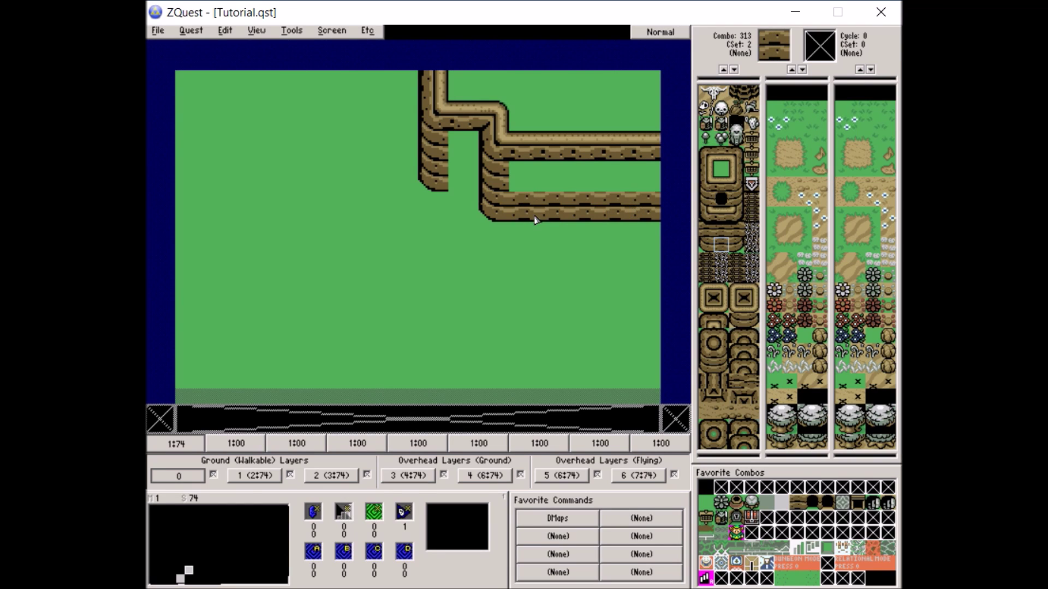
left_click(462, 175)
left_click(462, 146)
left_click(549, 170, "ctrl")
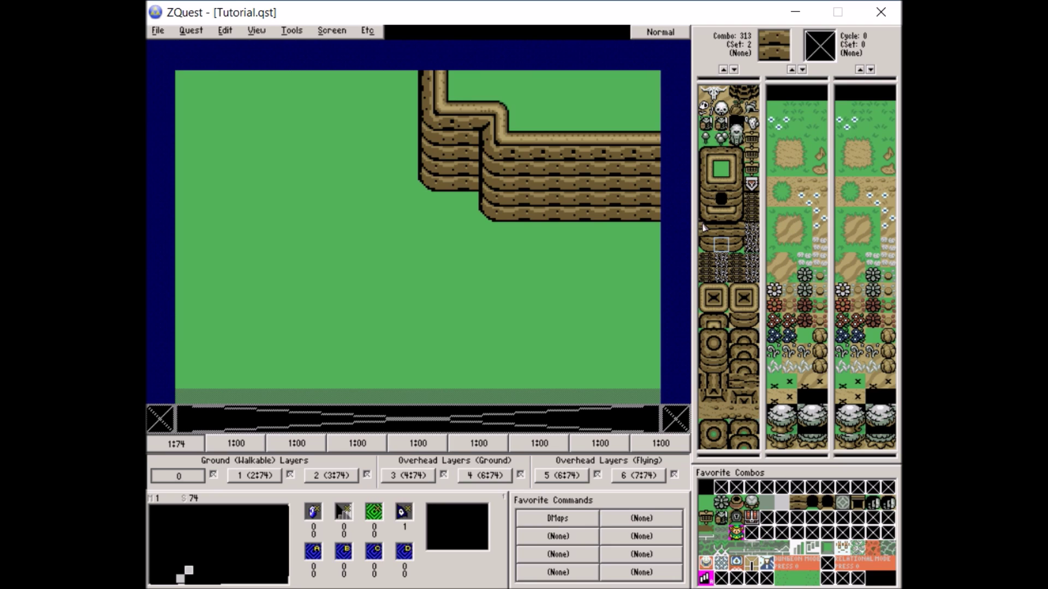
Step: Start a lower-left cliff with a two-tile vertical edge capped by corner combo 325, and place three more 325 corners stepping up to the left
left_click(709, 172)
left_click_drag(355, 398, 355, 344)
left_click(726, 291)
left_click(726, 291)
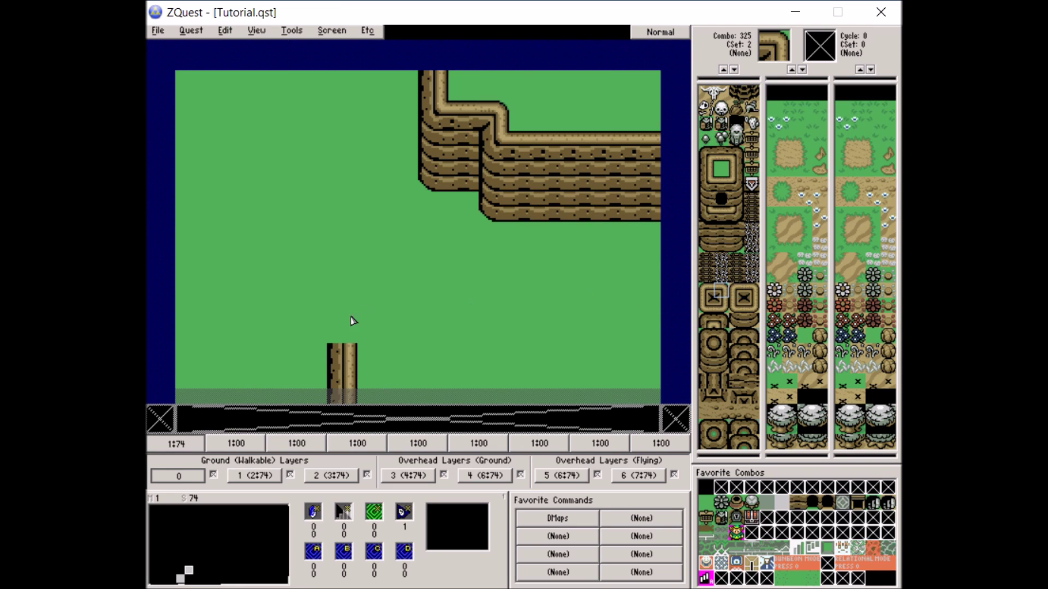
left_click(351, 322)
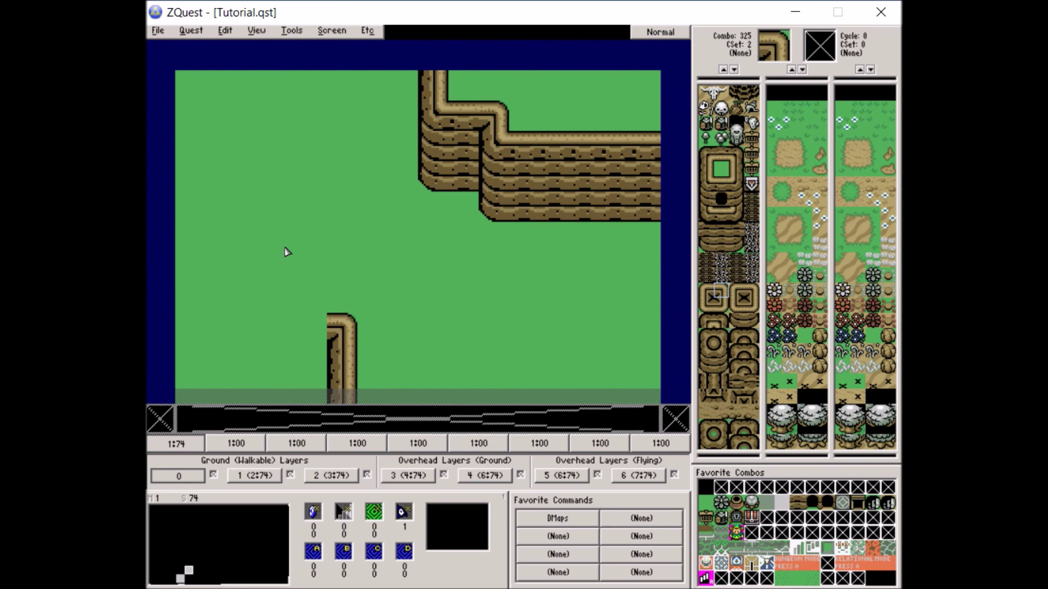
left_click(252, 271)
left_click(281, 298)
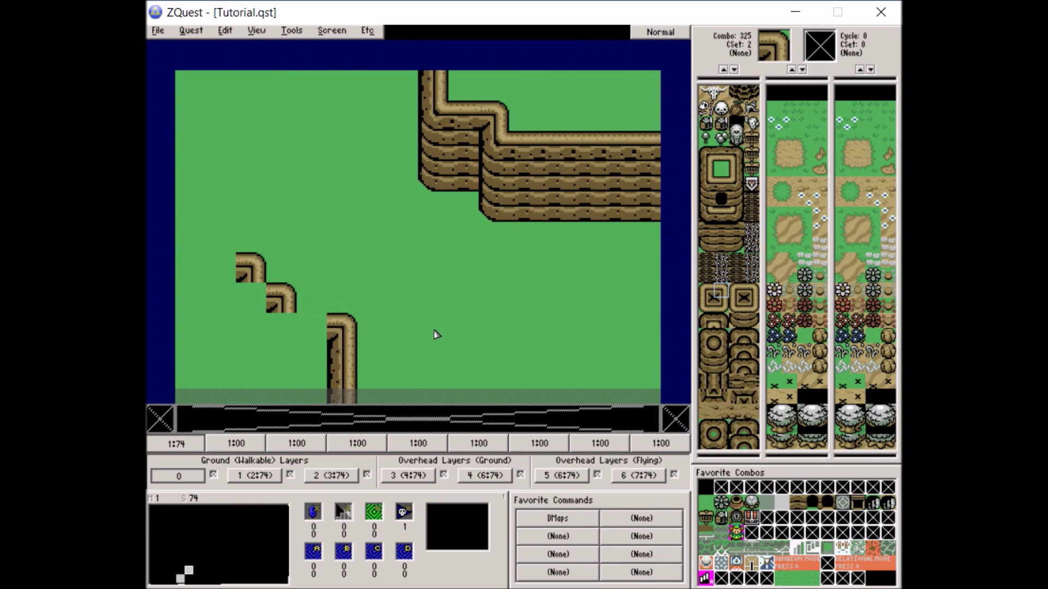
left_click(199, 241)
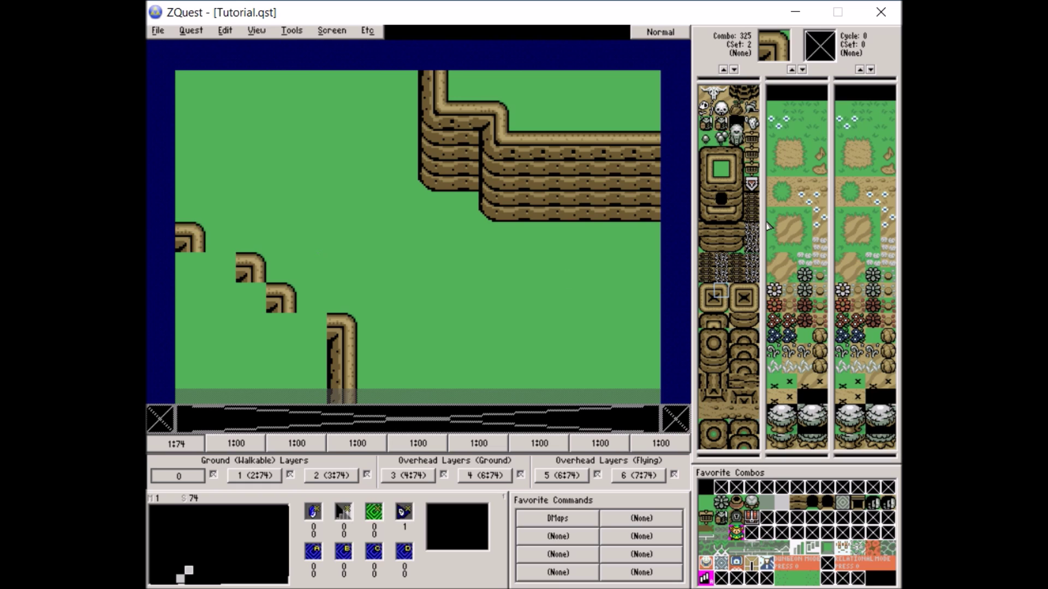
Step: Join the lower-left cliff's corners into a continuous stepped edge with corner combo 296 and horizontal combo 297
left_click(707, 185)
left_click(187, 270)
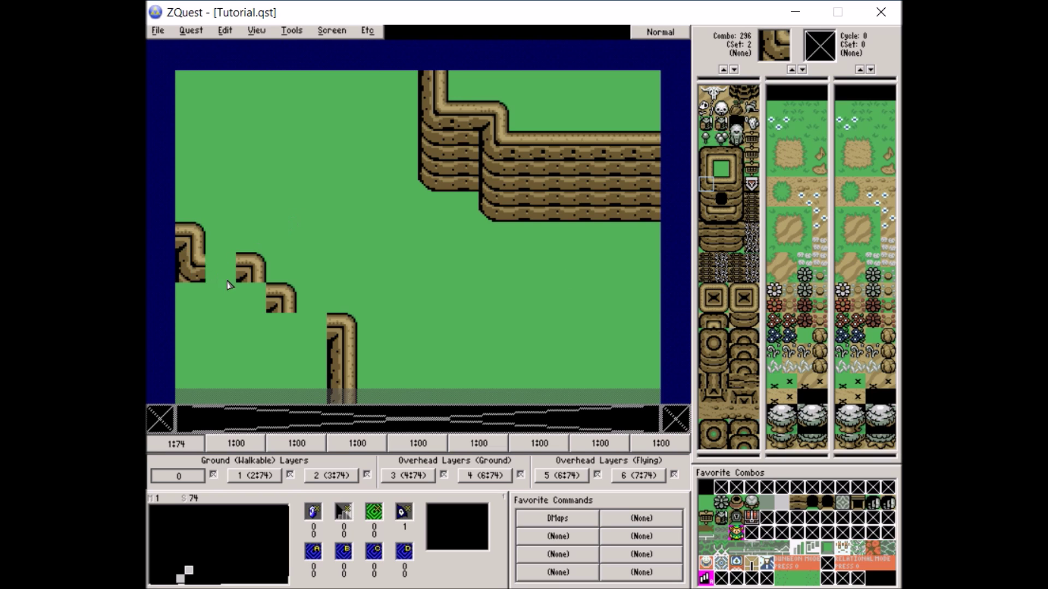
left_click(246, 298)
left_click(283, 327)
left_click(722, 184)
left_click(311, 329)
left_click(219, 273)
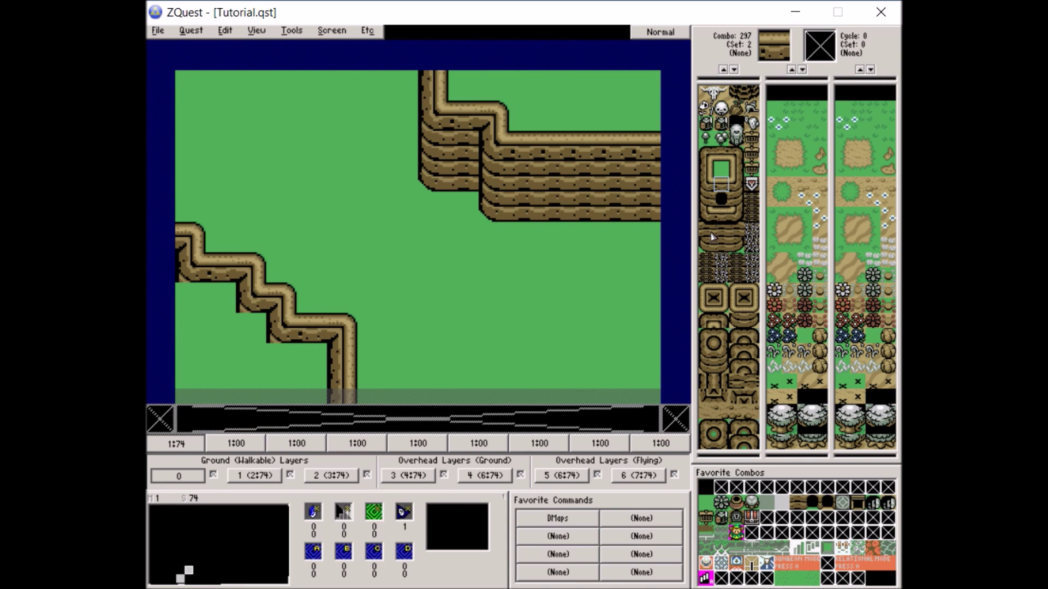
Step: Add wall combo 300 directly below each of the three inner corners of the lower-left cliff
left_click(705, 201)
left_click(199, 309)
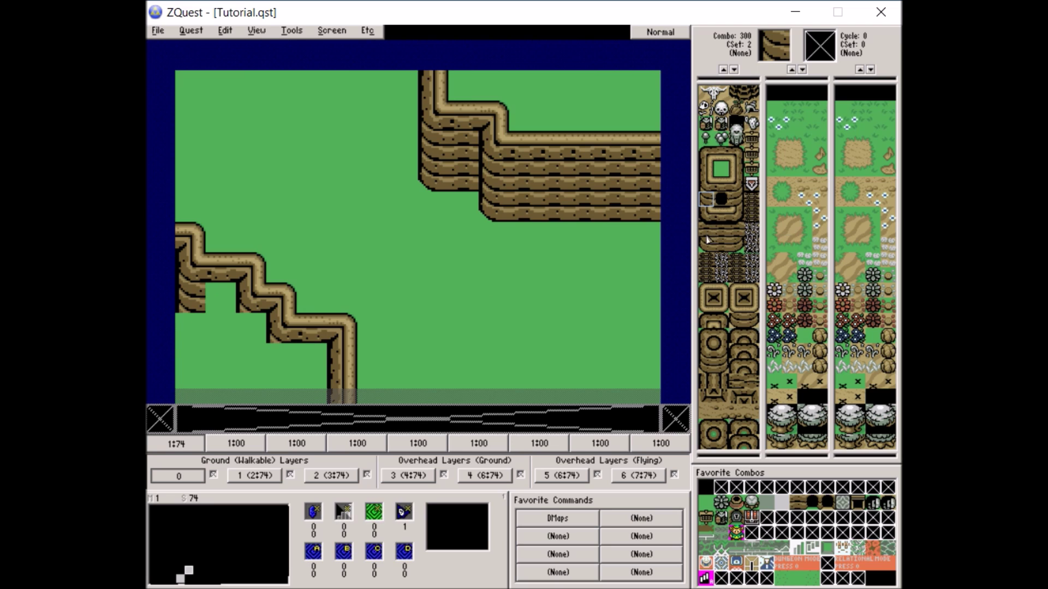
left_click(255, 330)
left_click(285, 350)
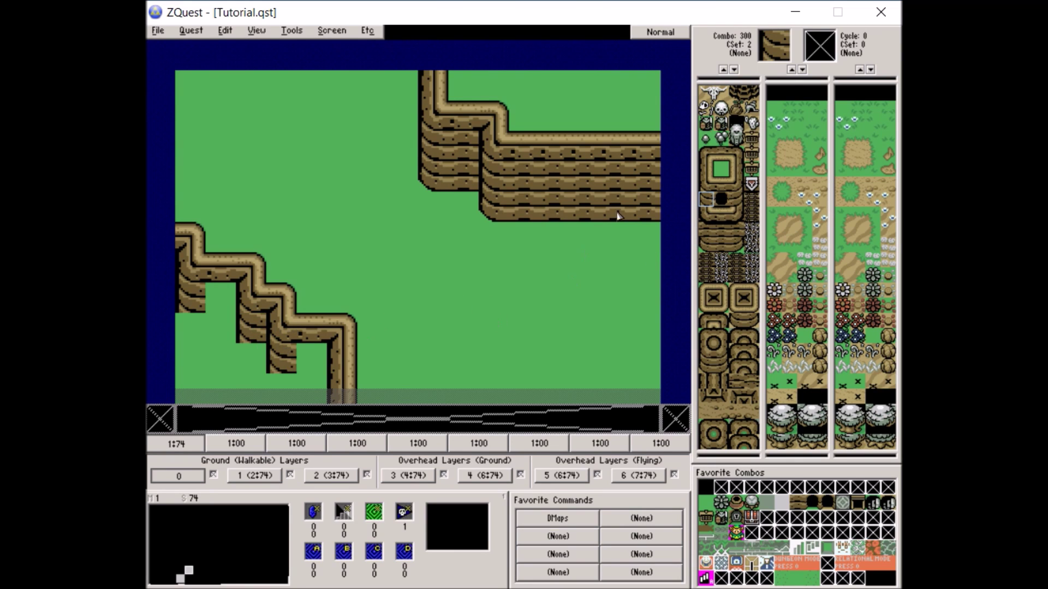
Step: End the lower-left cliff's three wall columns with combo 334, the base corner on sandy ground
scroll(727, 286, "down", 2)
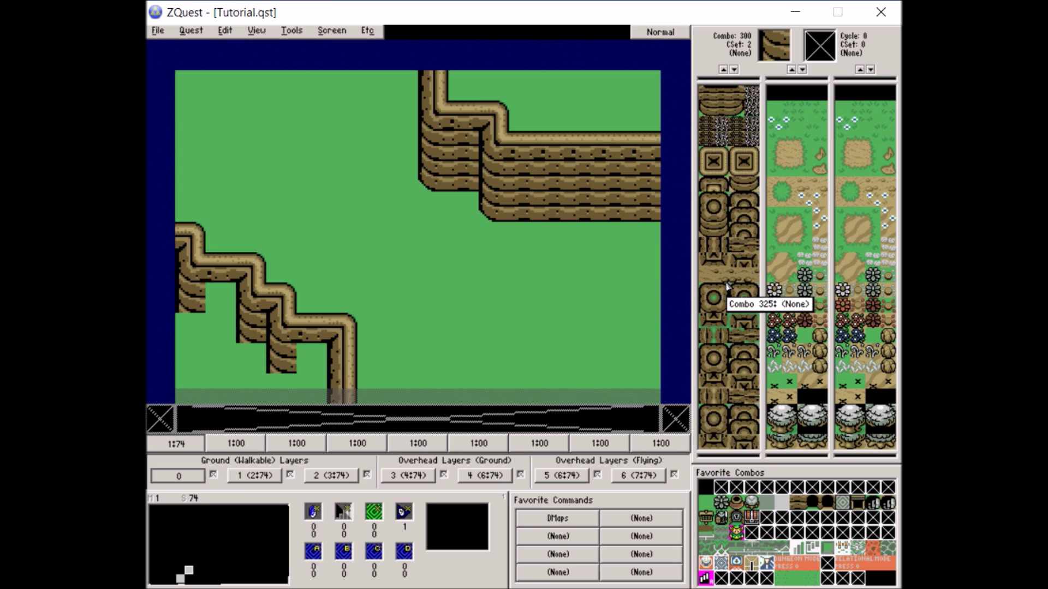
scroll(726, 285, "up", 1)
left_click(734, 245)
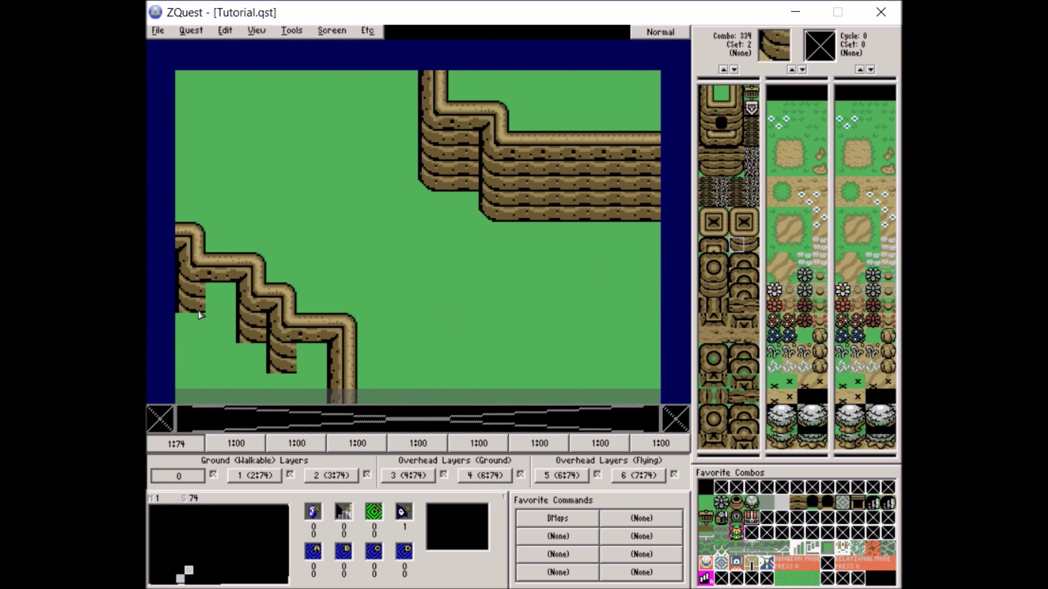
left_click(201, 329)
left_click(232, 358)
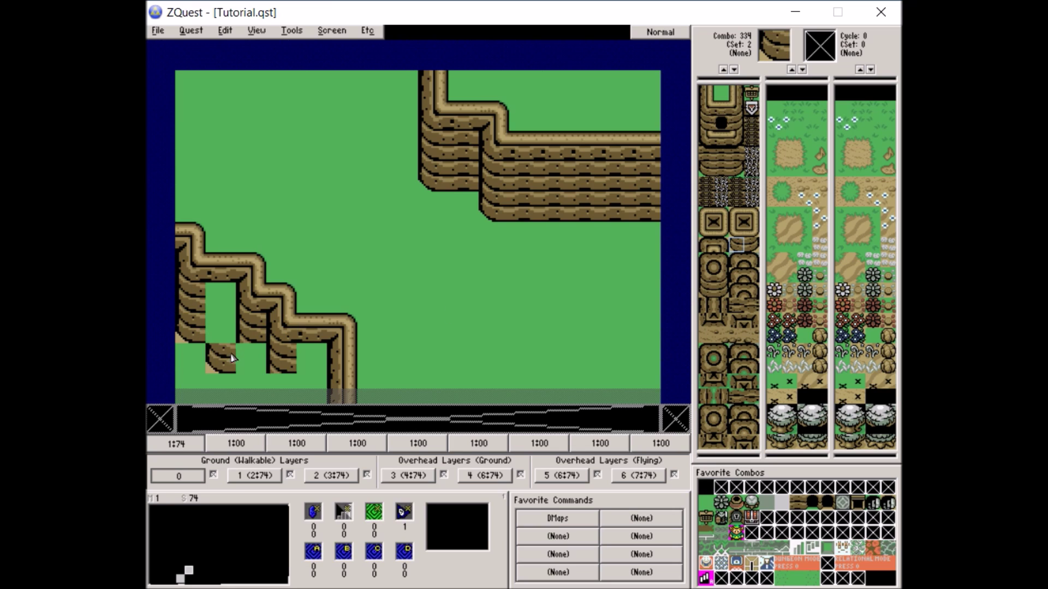
key("u")
left_click(253, 358)
left_click(291, 393)
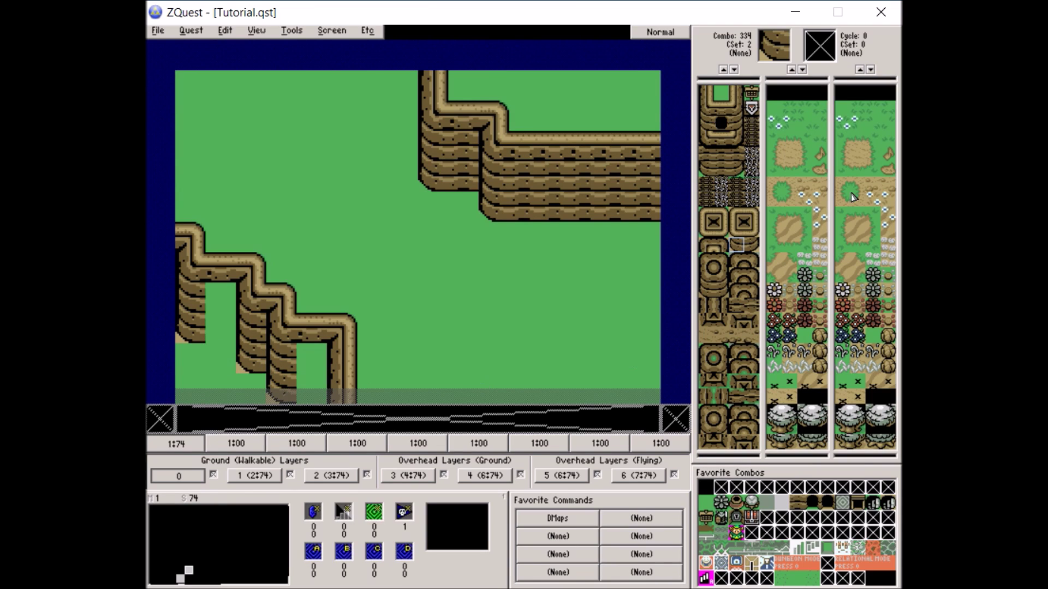
Step: Fill the gaps in the lower-left cliff wall with combo 313, and cover the ground below it with sand combo 17
left_click(720, 169)
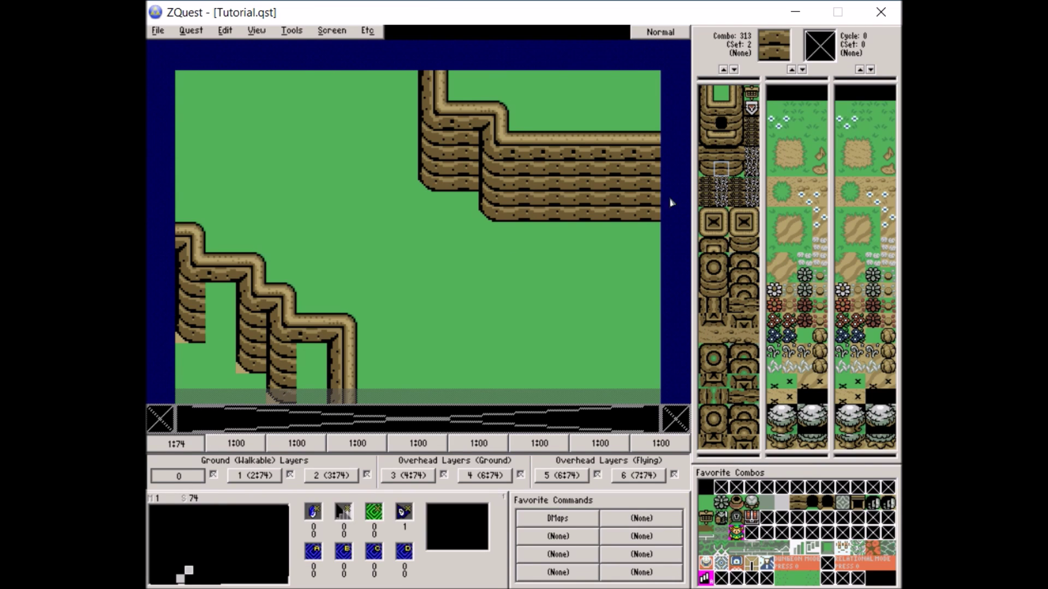
left_click(229, 329)
left_click(226, 299)
left_click(321, 354)
left_click(315, 383)
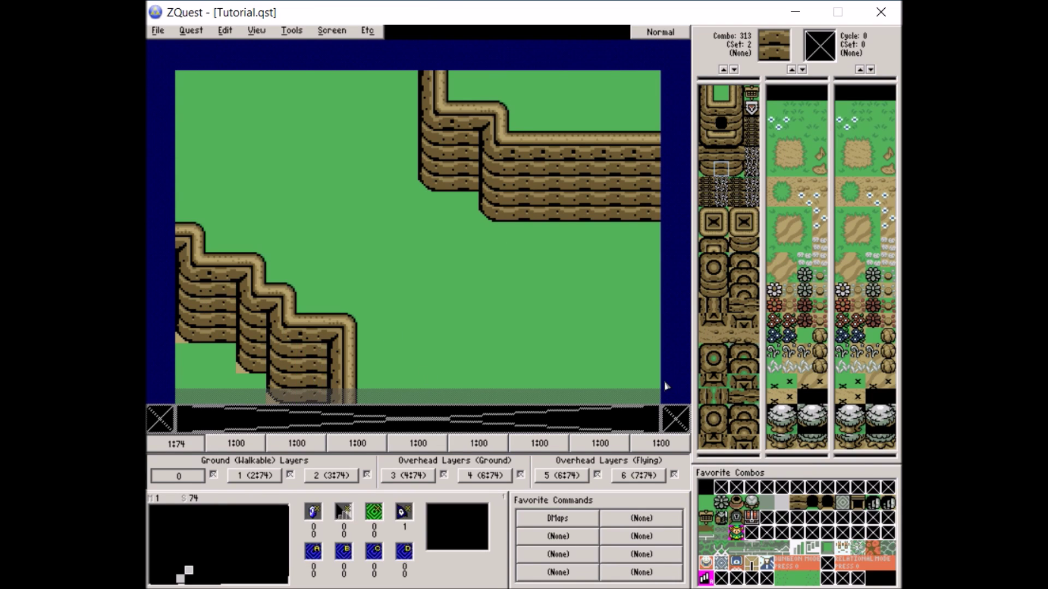
left_click(788, 155)
left_click(191, 388)
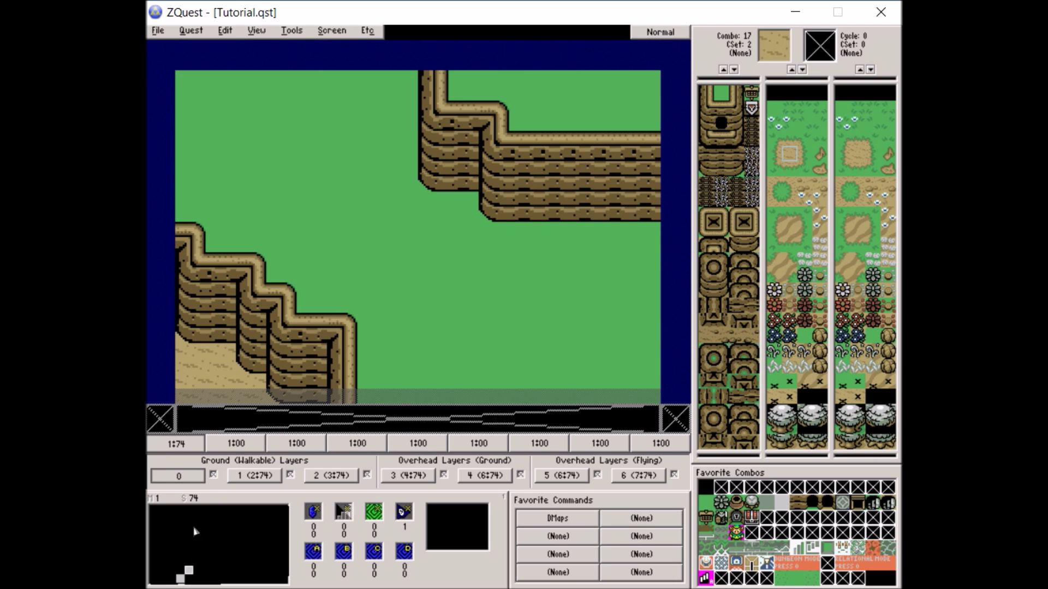
Step: Look through the special map screens in the row below, including 83, 84 and 86, and return to screen 74
key("Down")
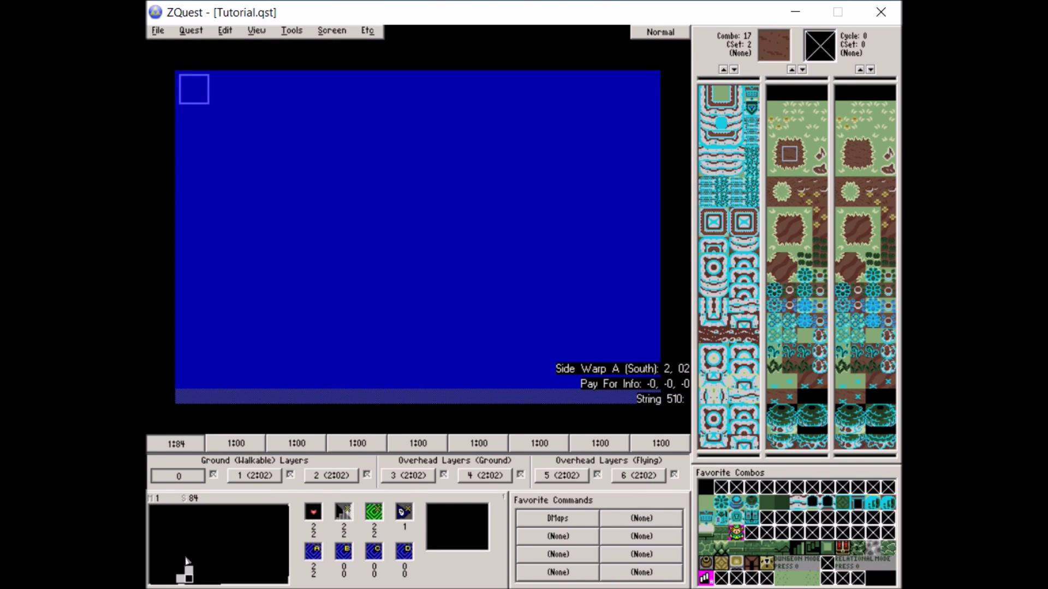
key("Up")
key("Down")
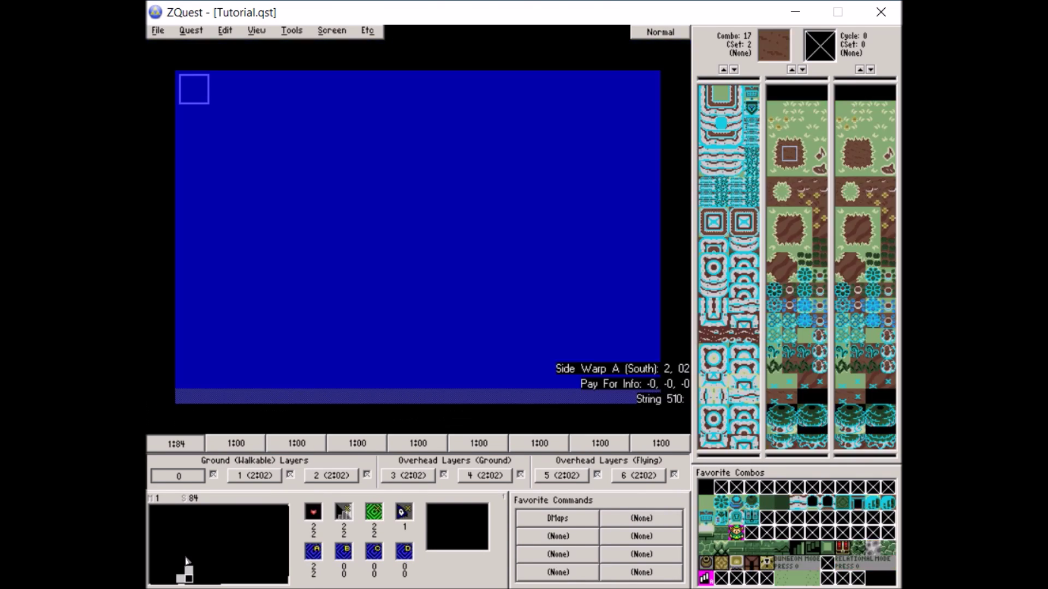
key("Left")
key("Left")
key("Left")
key("Right")
key("Right")
key("Right")
key("Right")
key("Right")
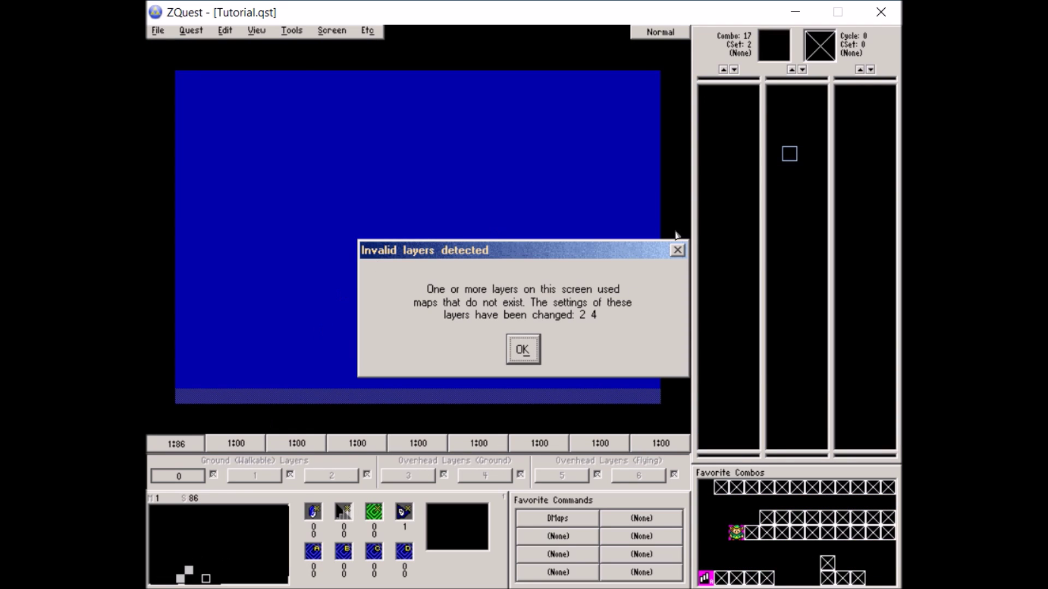
left_click(519, 347)
key("Left")
key("Left")
key("Left")
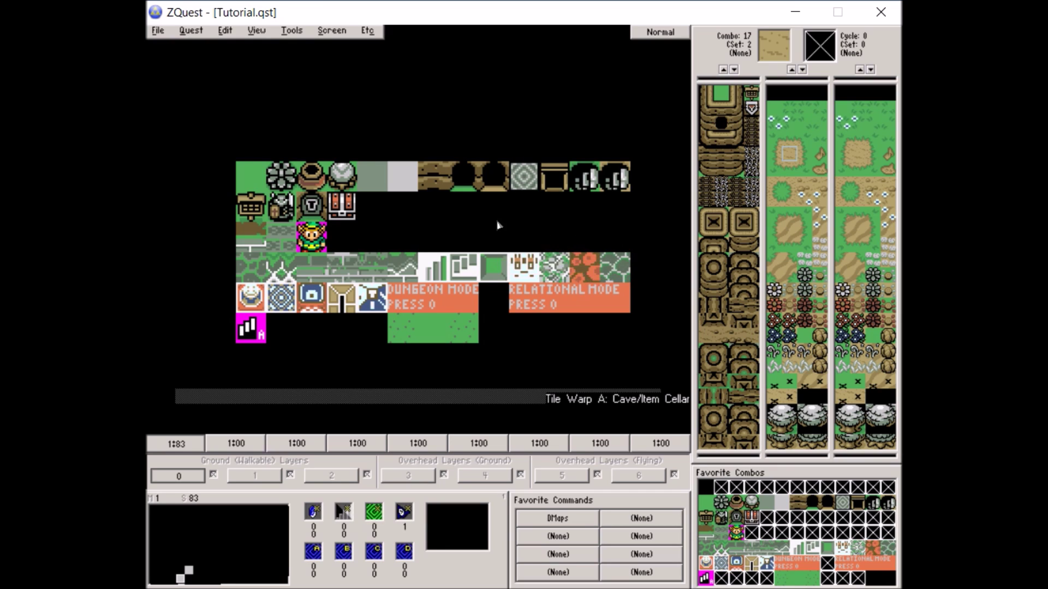
key("Up")
key("Right")
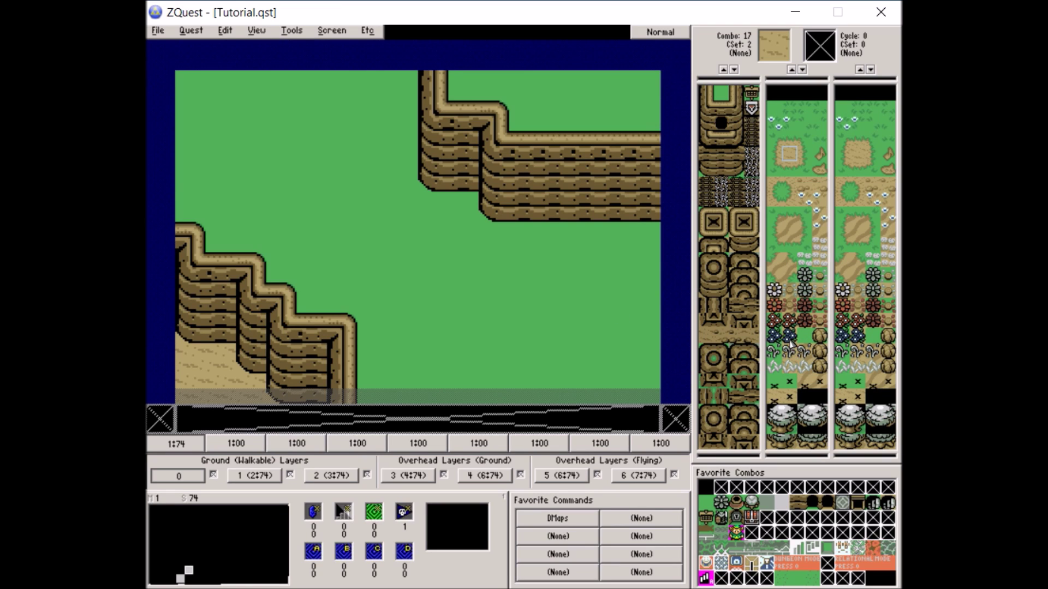
Step: Switch the drawing mode to Alias and preview the green tree, empty and house aliases
key("o")
key("o")
key("o")
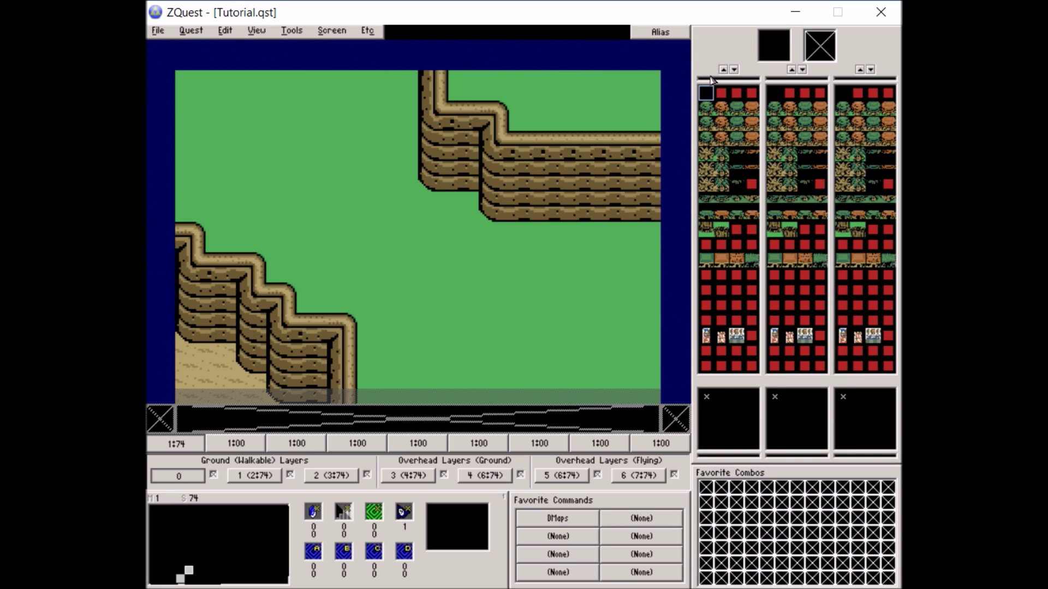
left_click(740, 113)
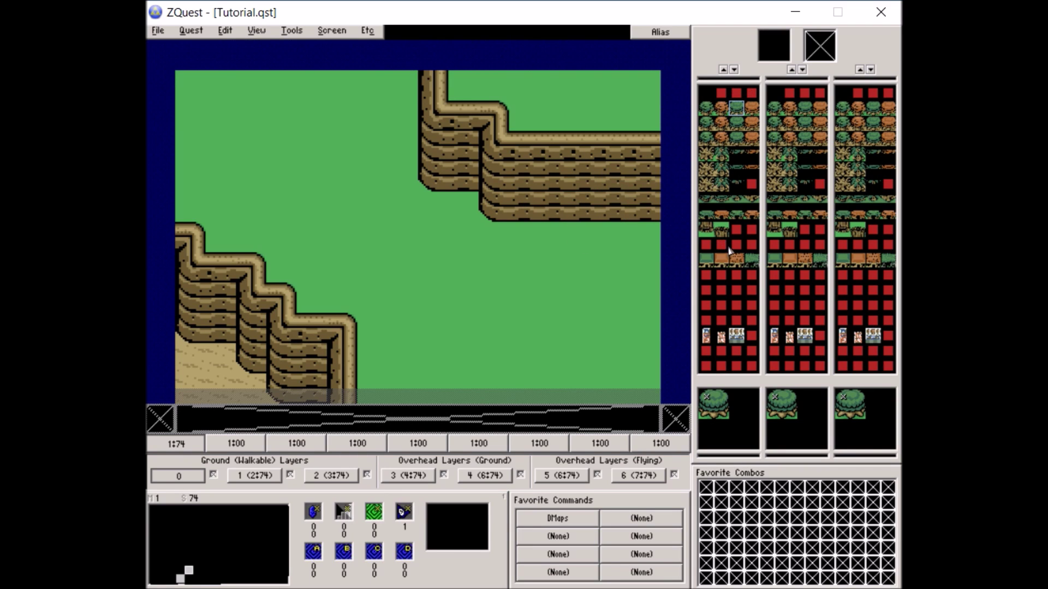
left_click(744, 232)
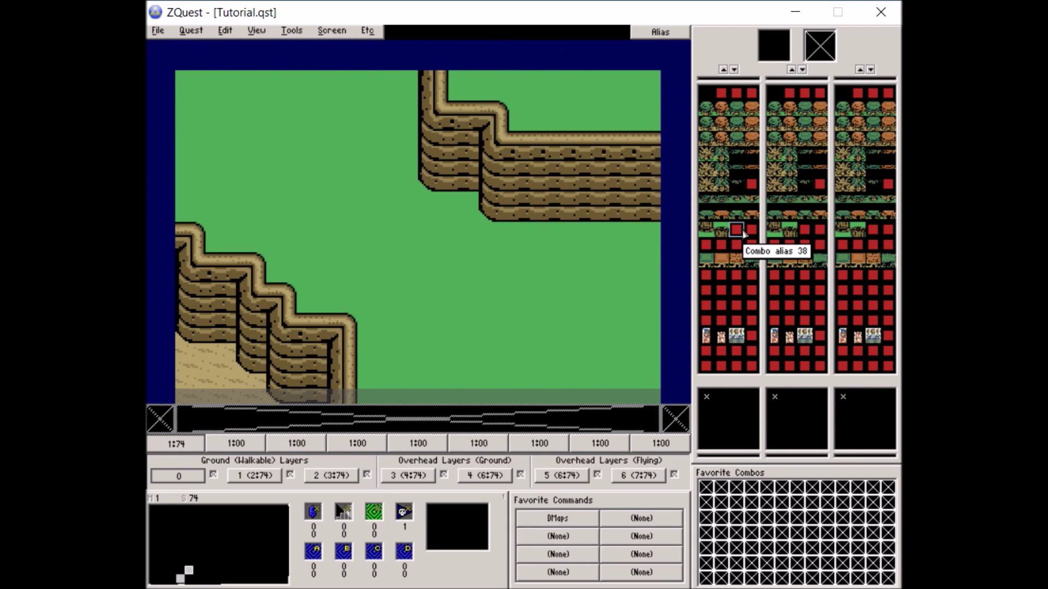
left_click(706, 259)
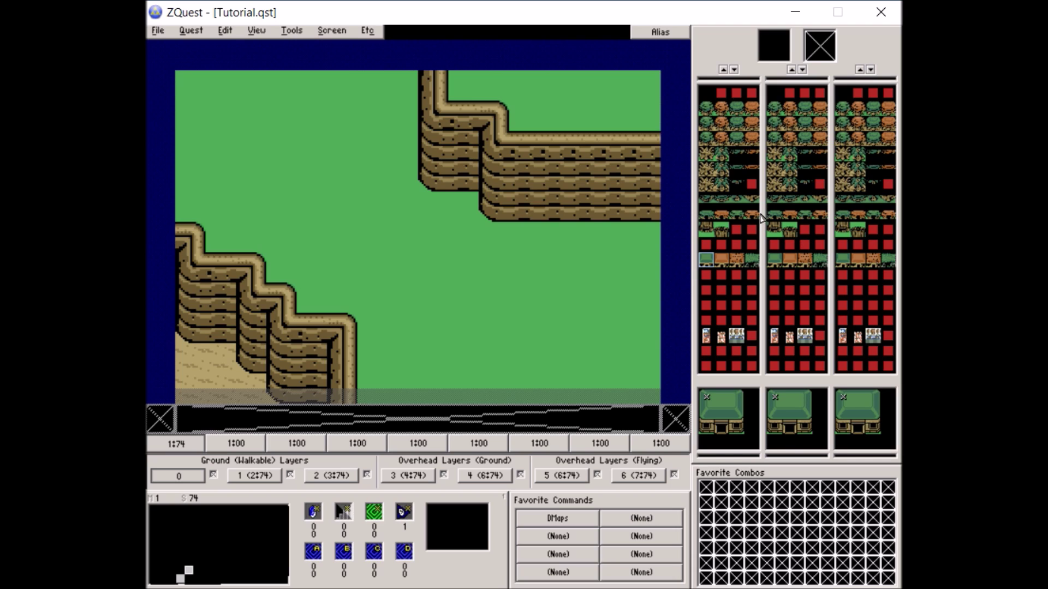
Step: Open the empty combo alias 38 in the alias editor, look through the alias numbers and close the editor
double_click(744, 234)
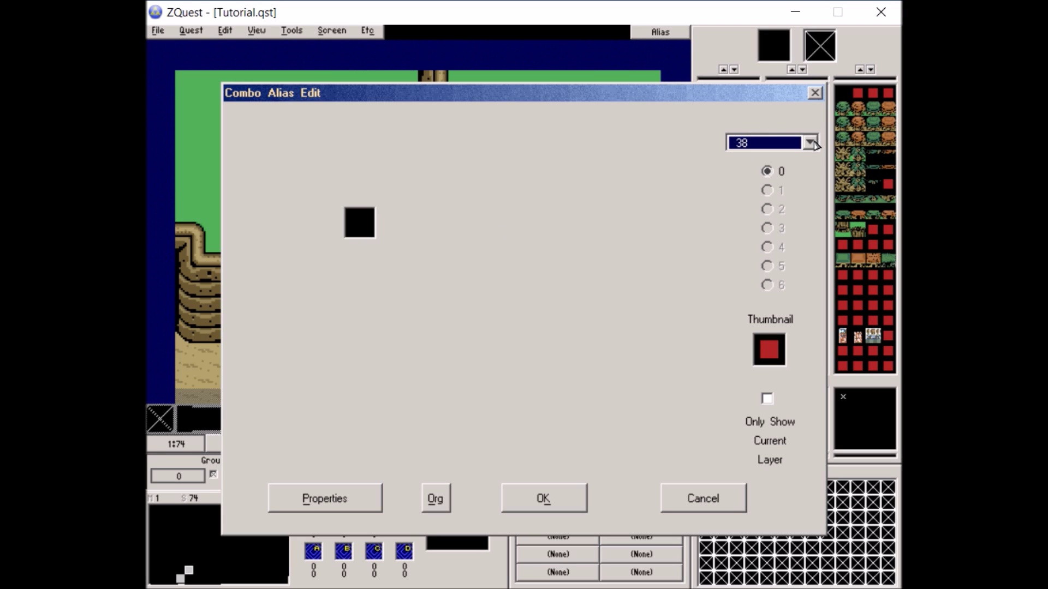
left_click(810, 143)
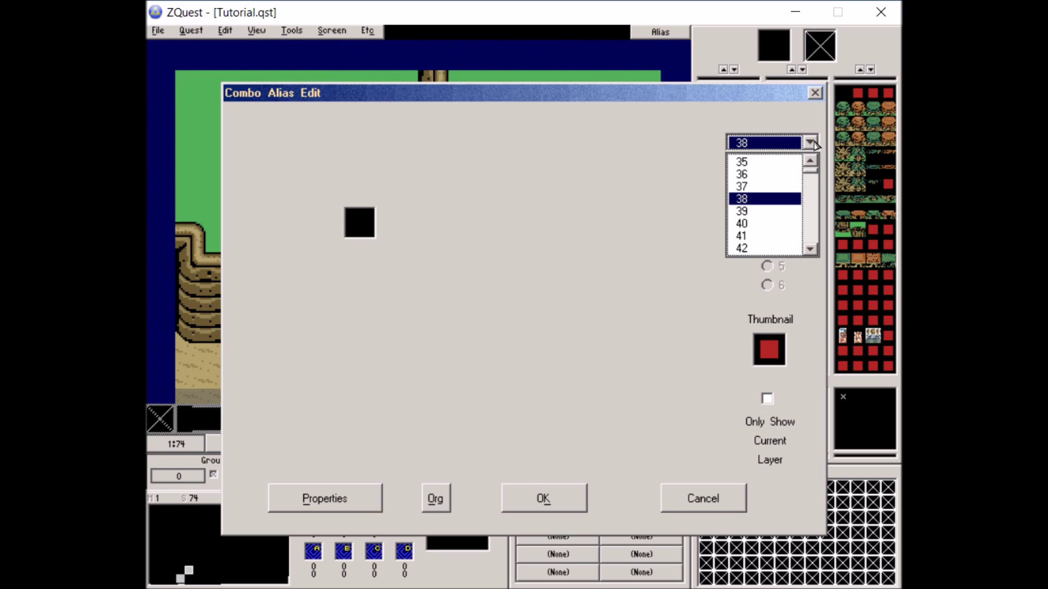
left_click(813, 144)
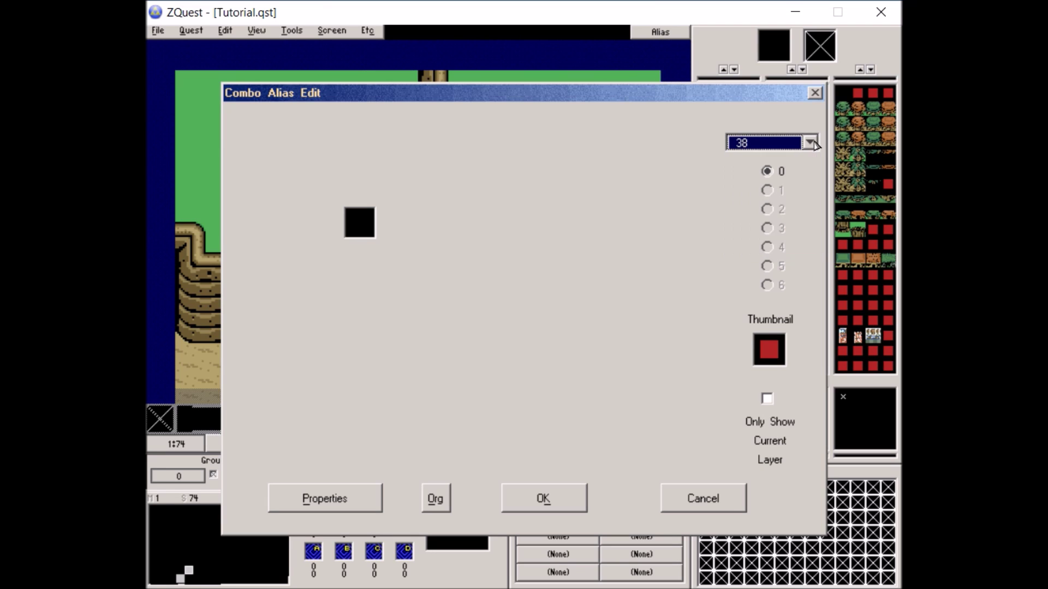
left_click(811, 143)
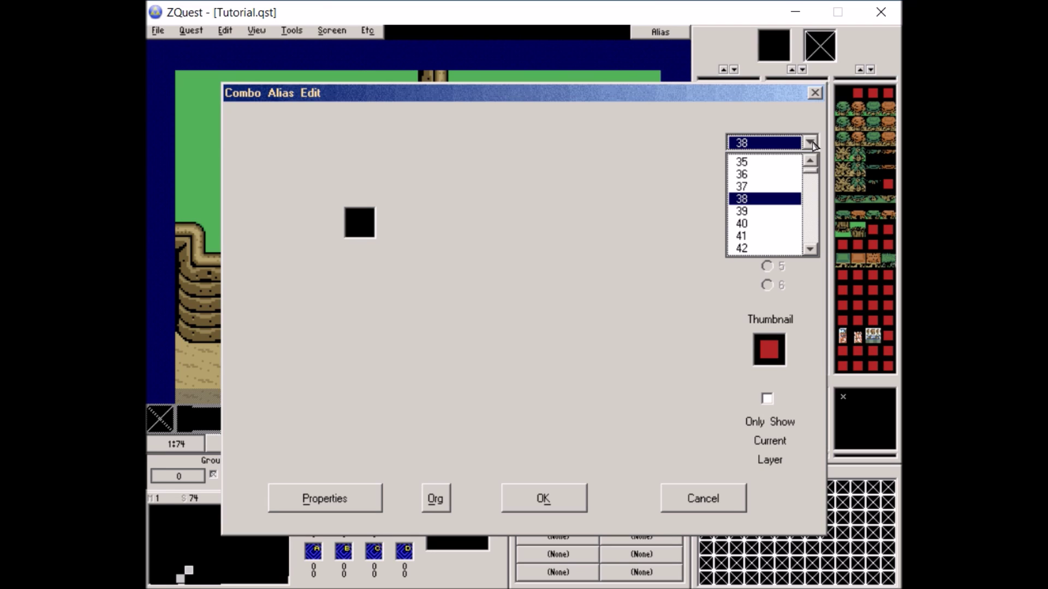
scroll(769, 211, "up", 4)
scroll(772, 210, "down", 5)
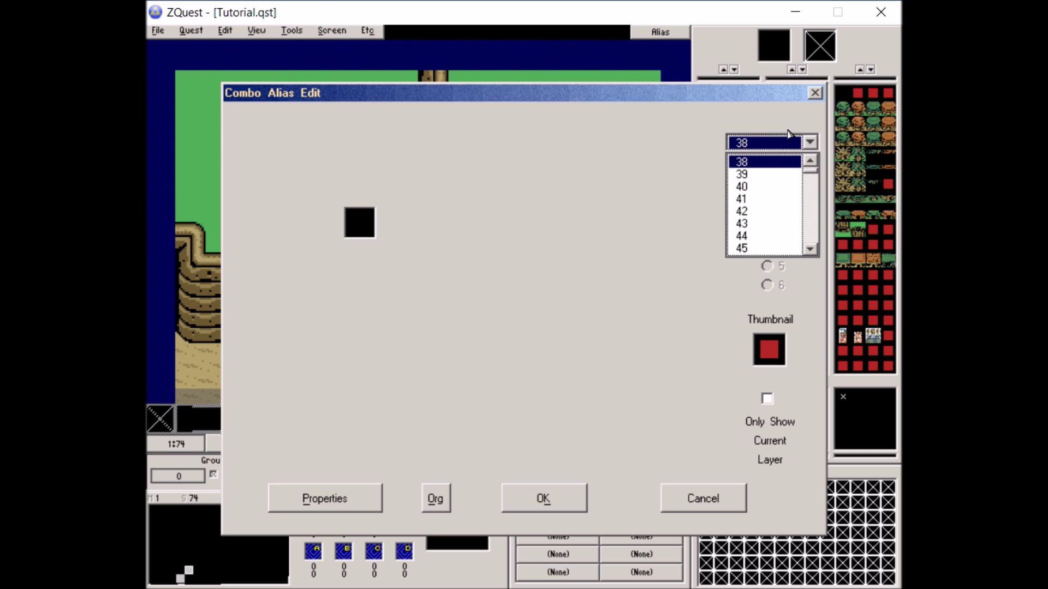
left_click(812, 146)
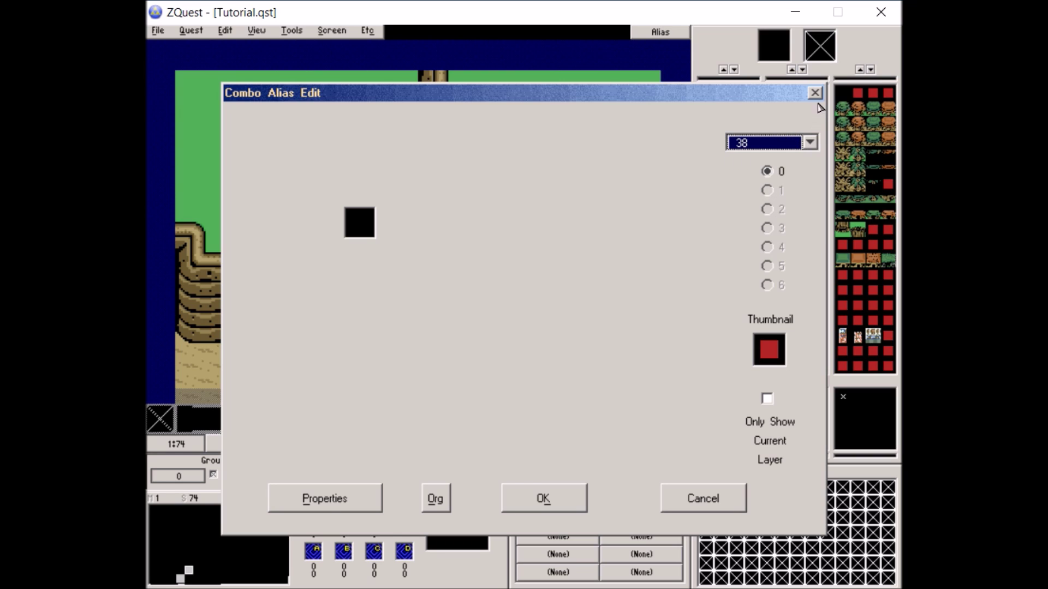
left_click(818, 94)
Step: Inspect the existing tree alias 14 in the alias editor and leave it without changes
left_click(737, 144)
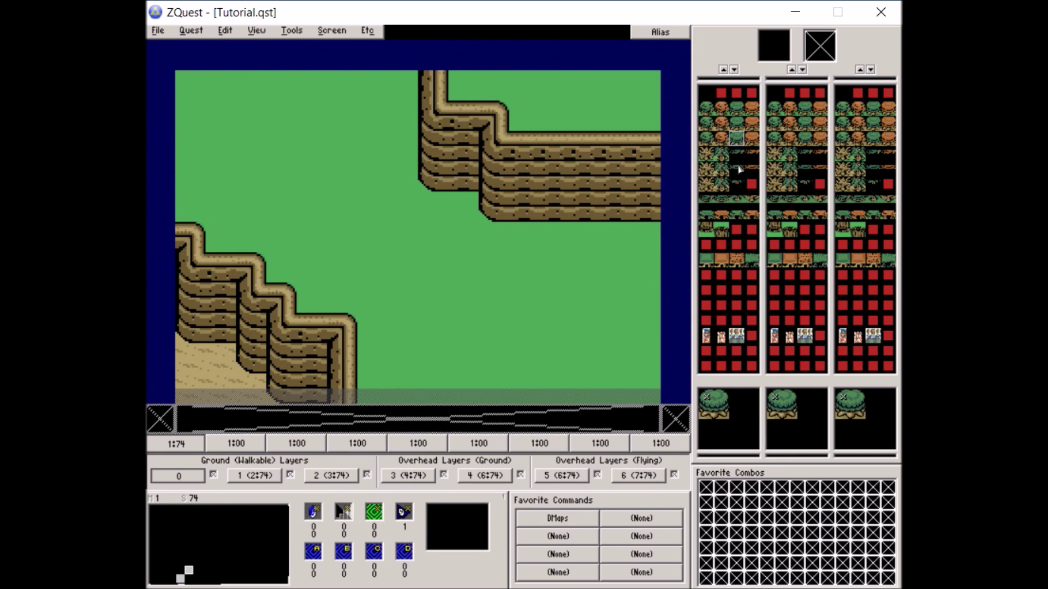
double_click(737, 145)
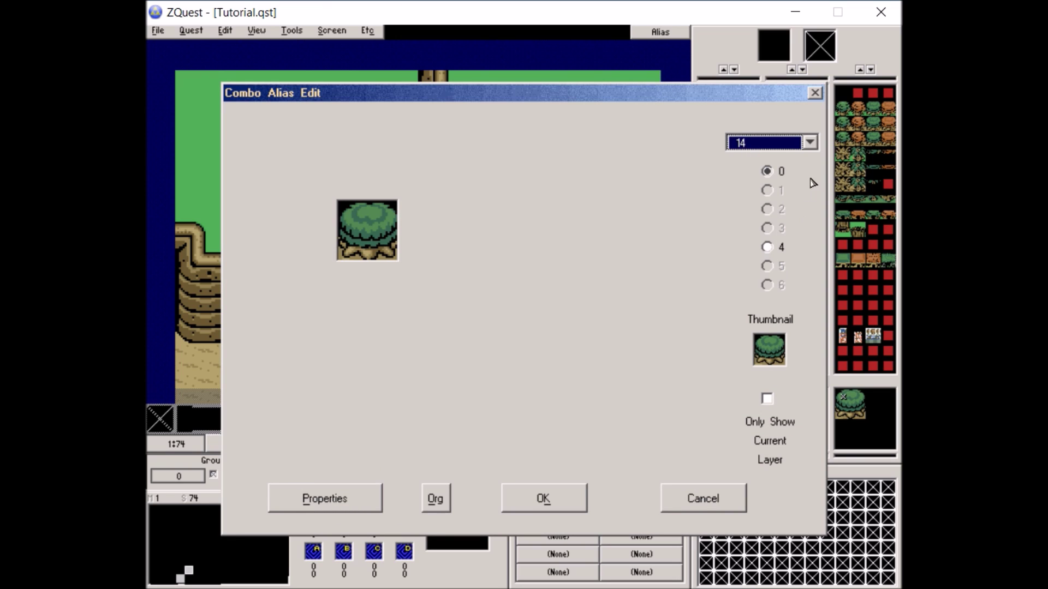
left_click(708, 497)
Step: Open empty combo alias 27 for editing and limit its preview to the current layer
left_click(751, 189)
double_click(751, 188)
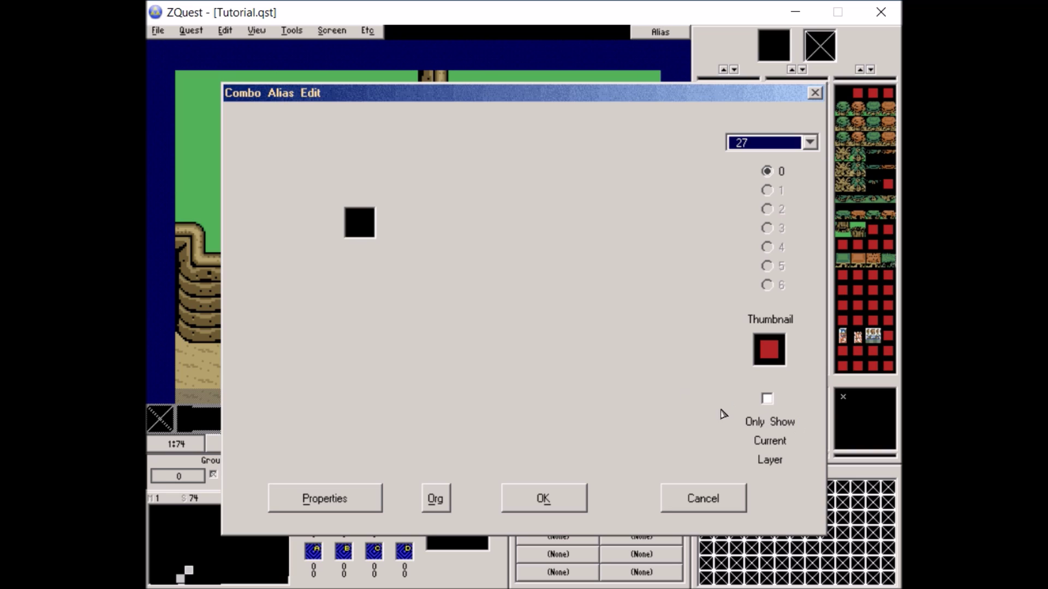
left_click(767, 400)
left_click(440, 494)
left_click(607, 390)
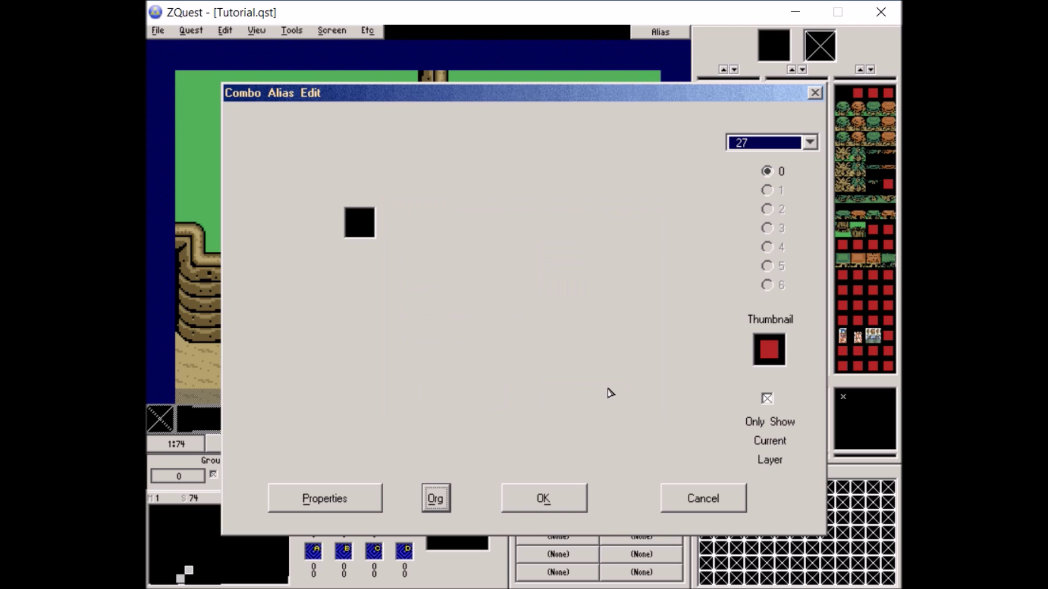
Step: Set alias 27 to a width of 2 and a height of 2, and have it also draw on layer 3
left_click(354, 496)
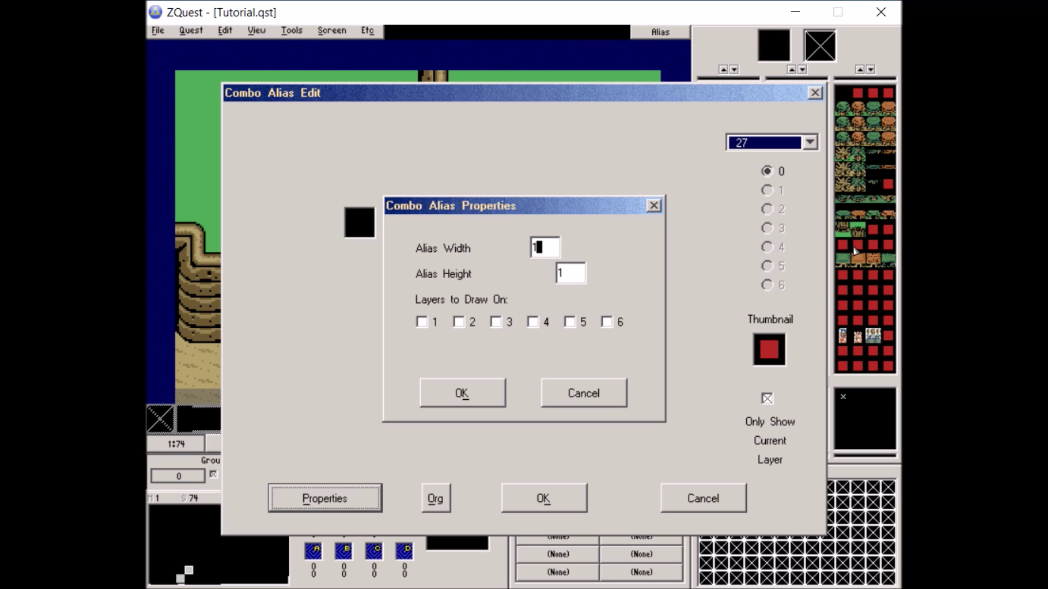
key("BackSpace")
type("2")
left_click(565, 278)
key("BackSpace")
type("2")
left_click(495, 323)
left_click(452, 397)
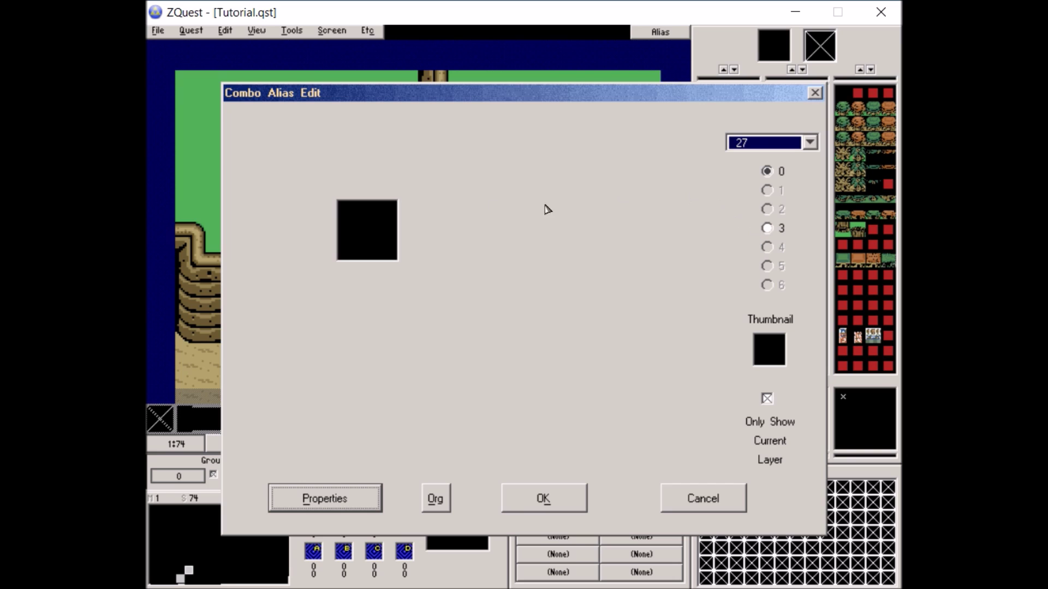
Step: On layer 0 of alias 27, fill the two bottom cells with the green tree-base combos on grass, using 105 for the right half
left_click(349, 252)
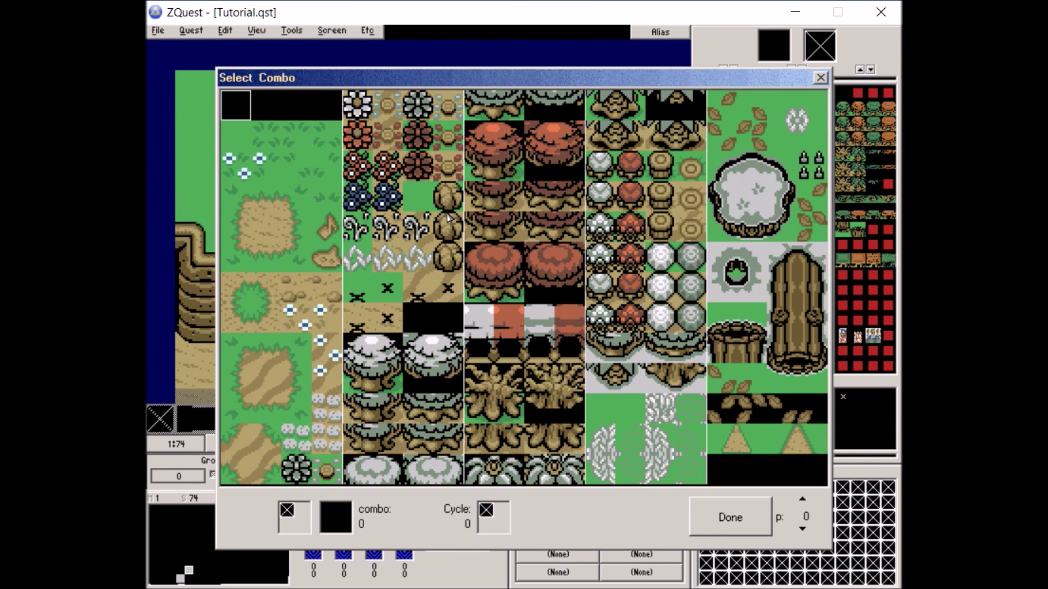
key("plus")
left_click(478, 119)
double_click(501, 134)
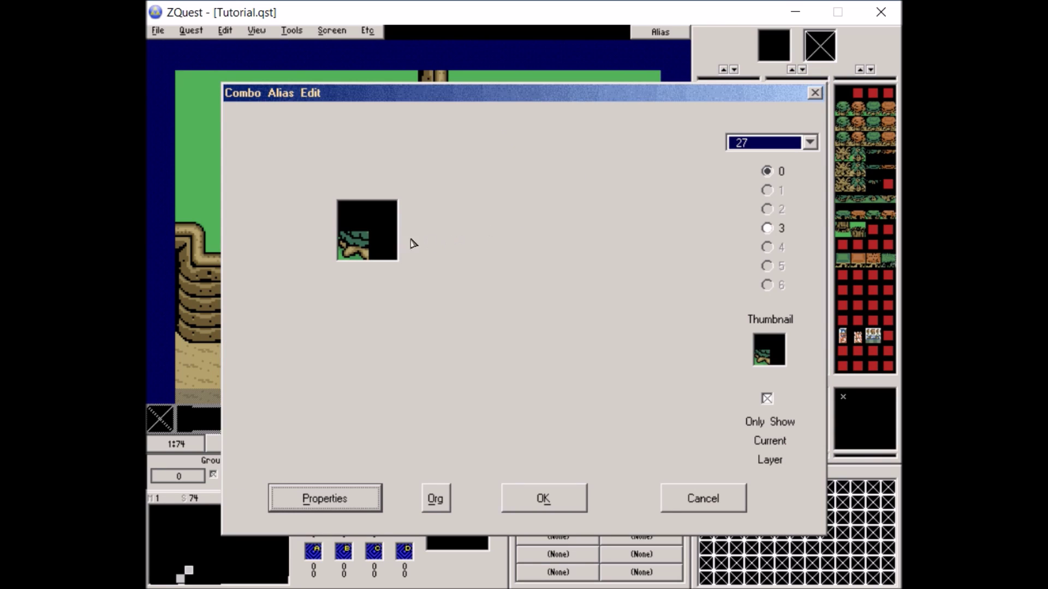
left_click(373, 247)
left_click(517, 112)
double_click(517, 112)
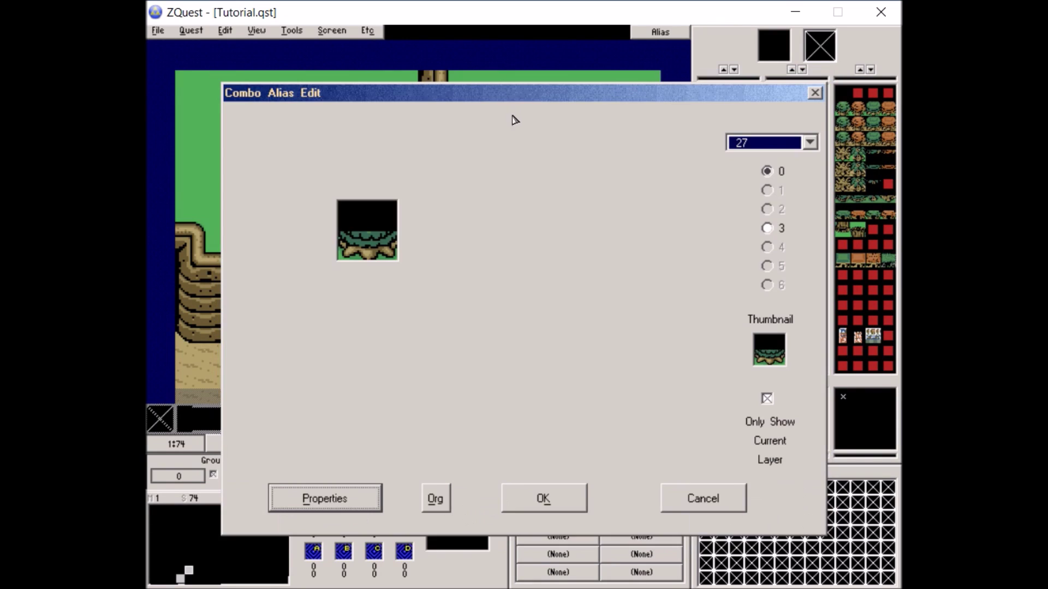
Step: On layer 3 of alias 27, fill the top cells with the green treetop combos and the bottom cells with leaf-edge combos 106 and 107
left_click(775, 229)
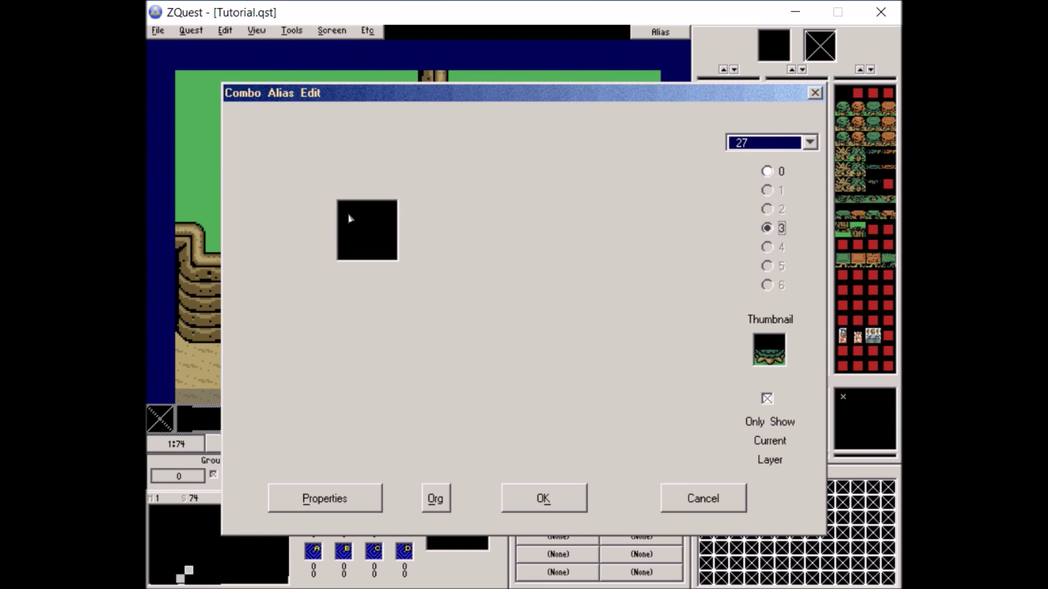
left_click(352, 218)
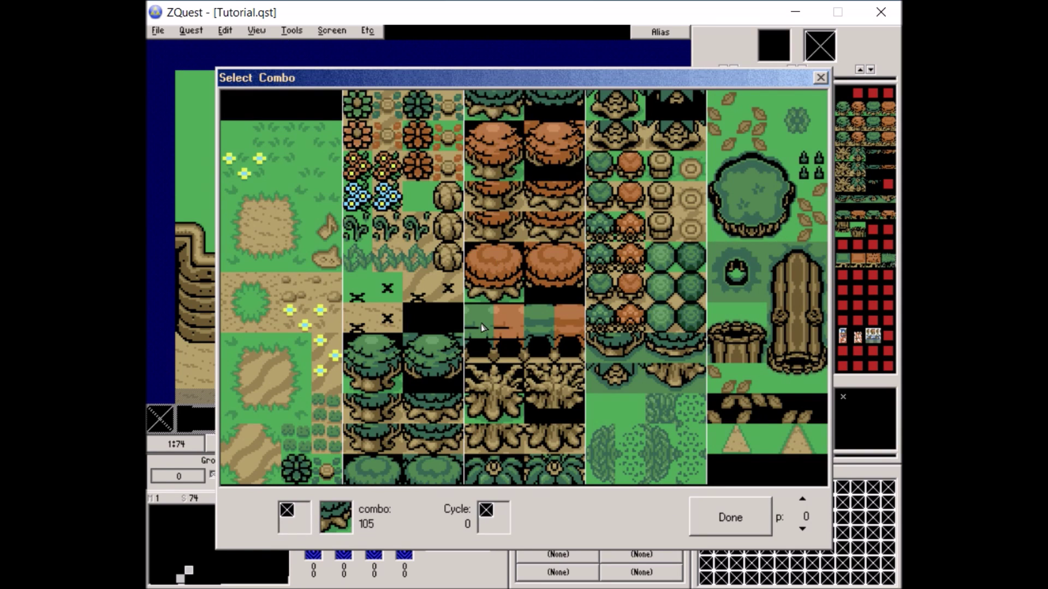
double_click(359, 470)
left_click(381, 213)
double_click(394, 470)
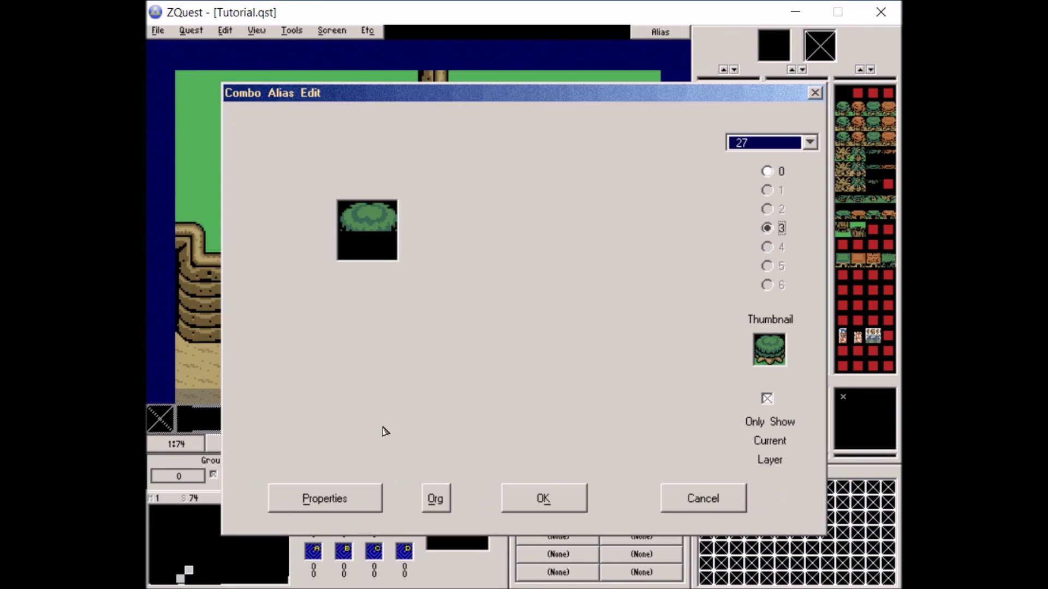
left_click(364, 247)
key("Escape")
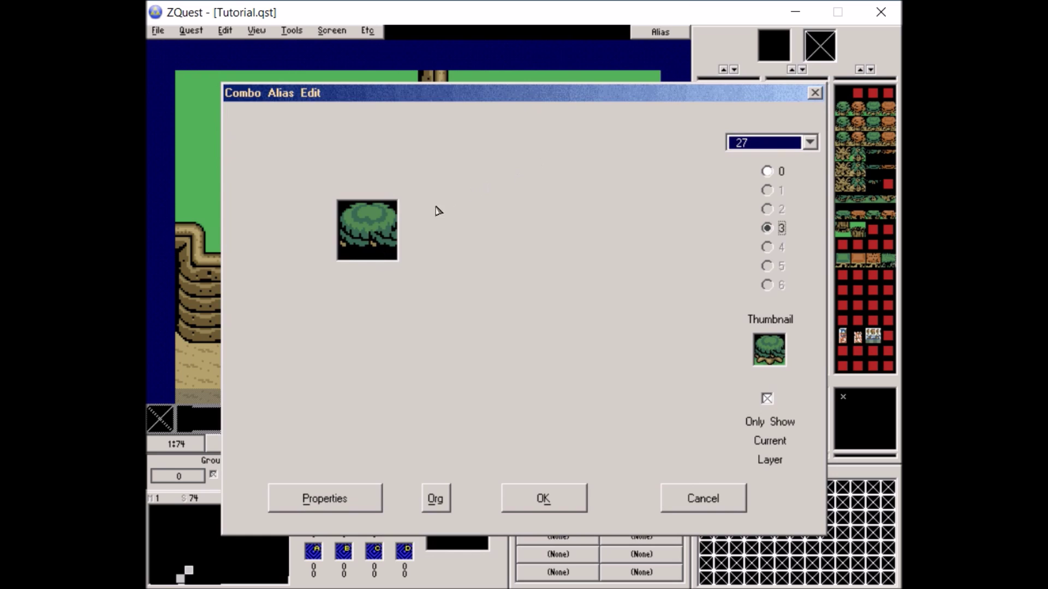
left_click(396, 234)
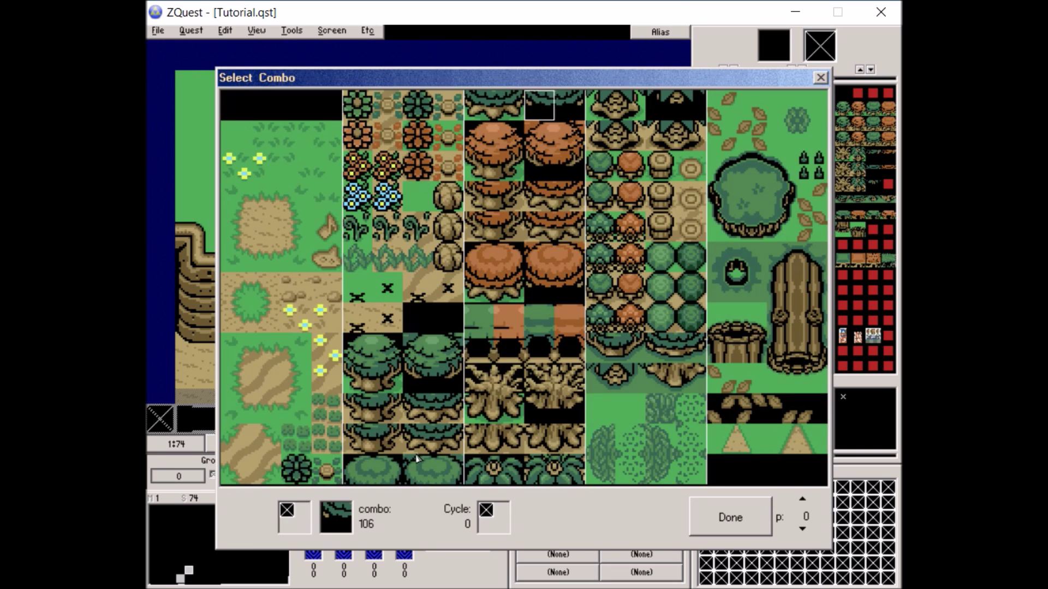
key("Escape")
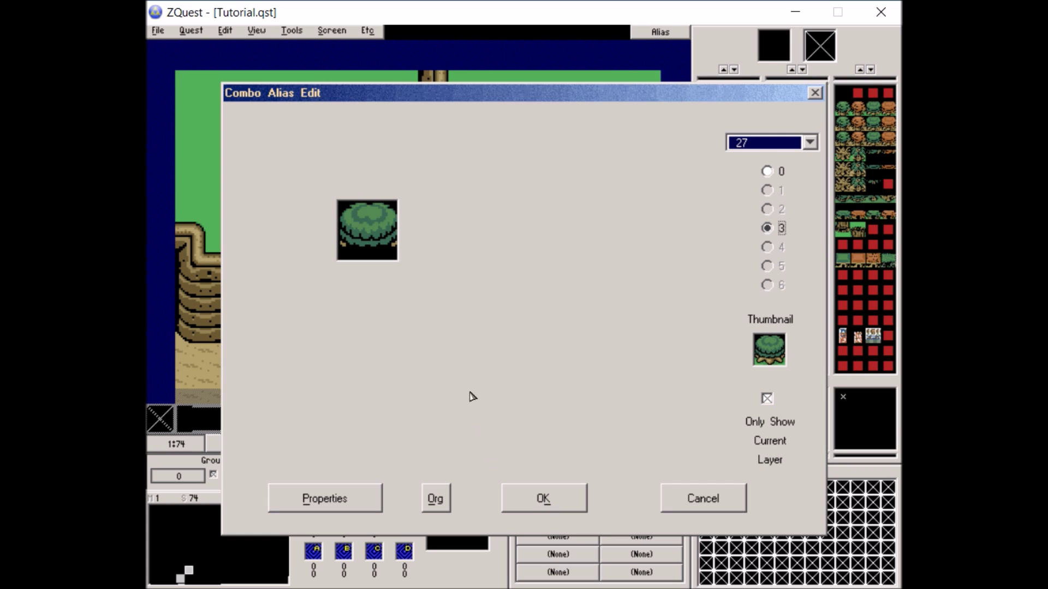
left_click(384, 254)
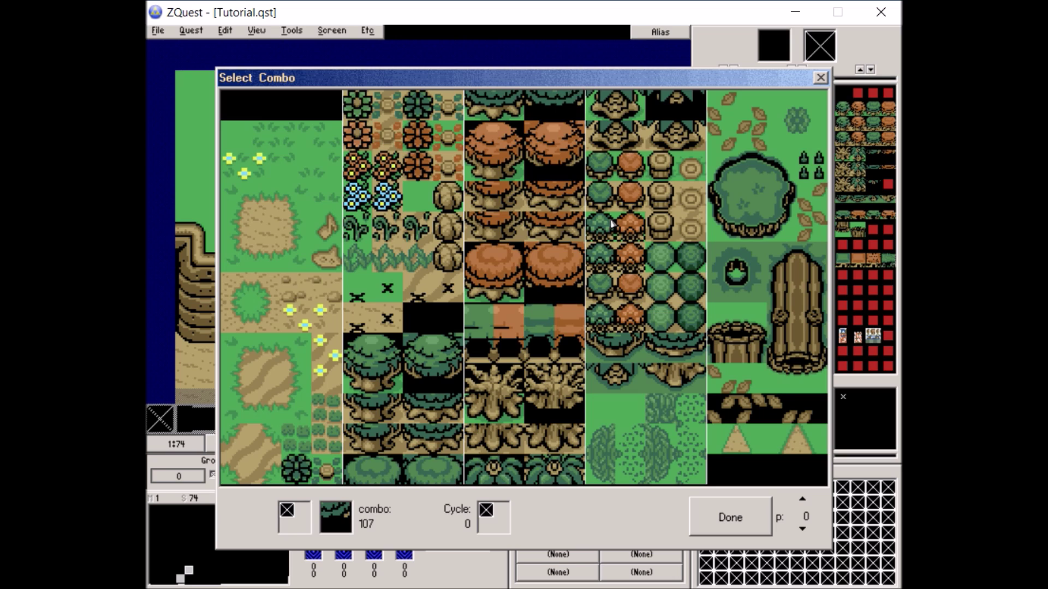
scroll(612, 225, "down", 1)
scroll(614, 225, "up", 1)
scroll(615, 224, "down", 1)
scroll(617, 225, "up", 1)
left_click(633, 227)
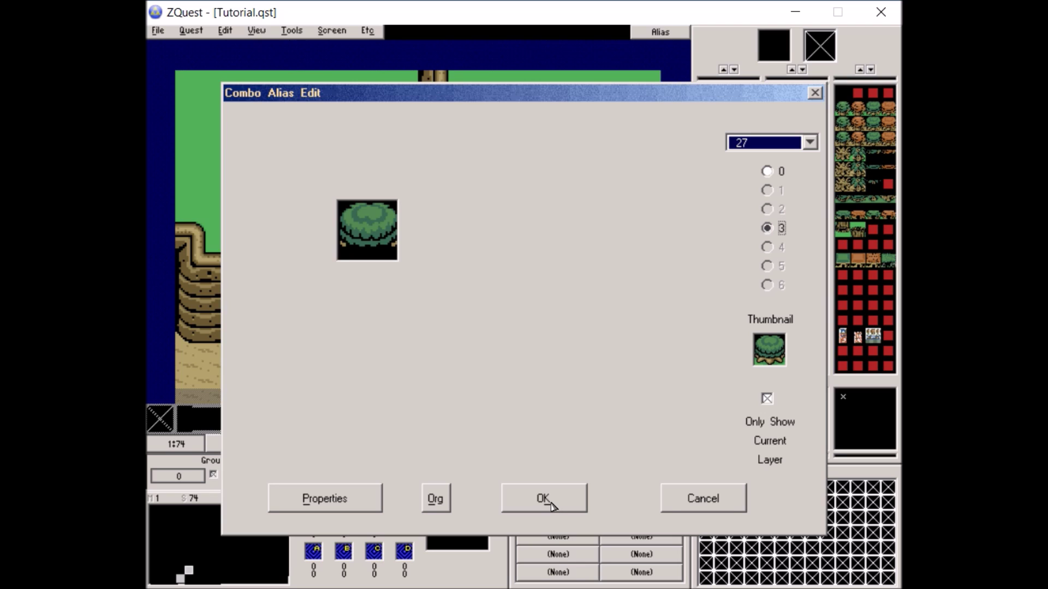
Step: On layer 0 of alias 27, fill both top cells with combo 76, the grass tile with a black mark
left_click(770, 173)
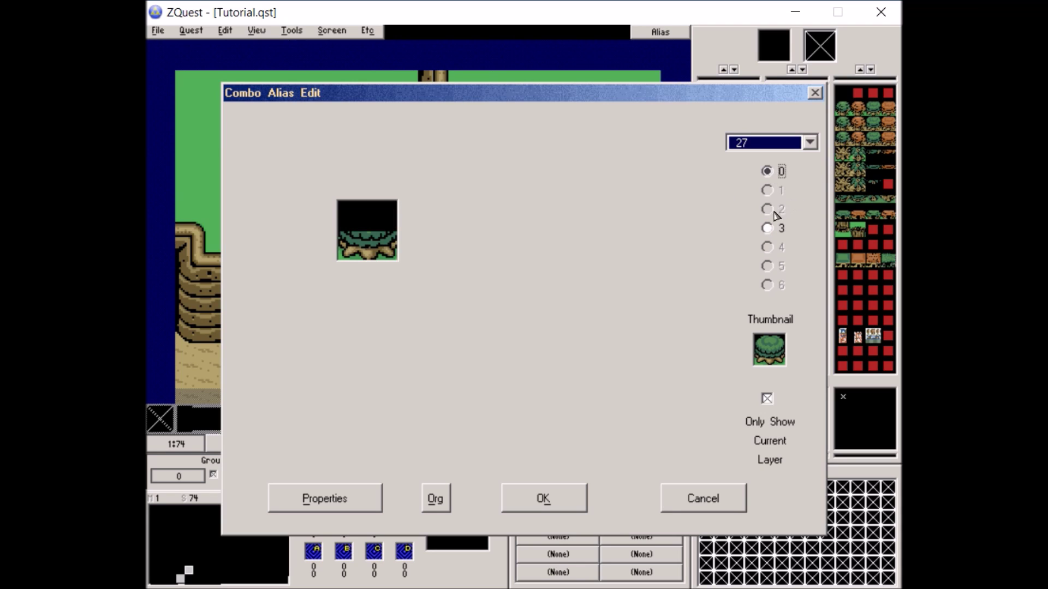
left_click(768, 228)
left_click(768, 171)
left_click(366, 223)
left_click(358, 295)
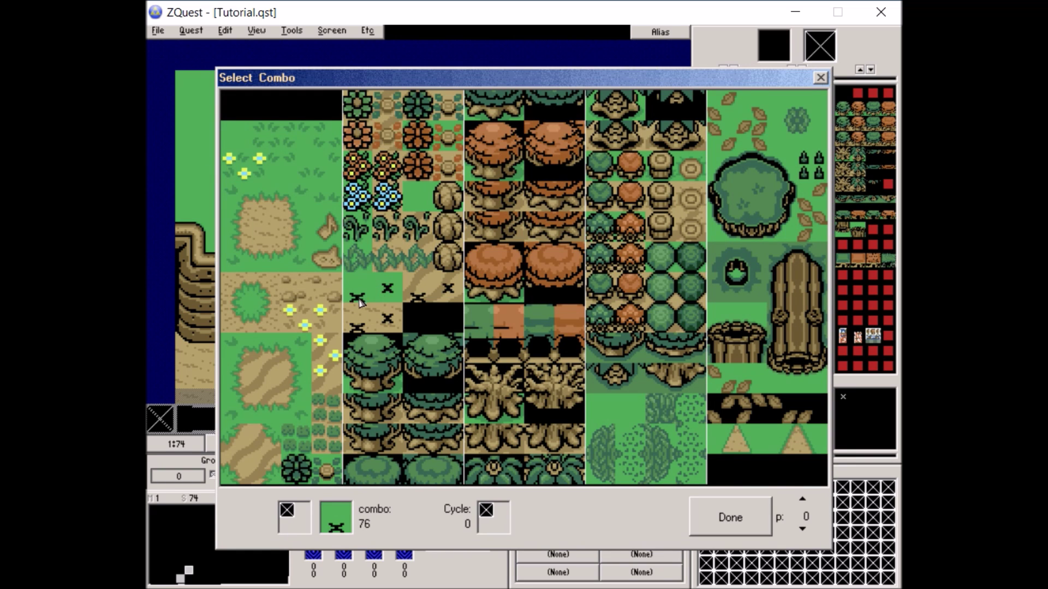
left_click(763, 505)
left_click(389, 217)
left_click(719, 527)
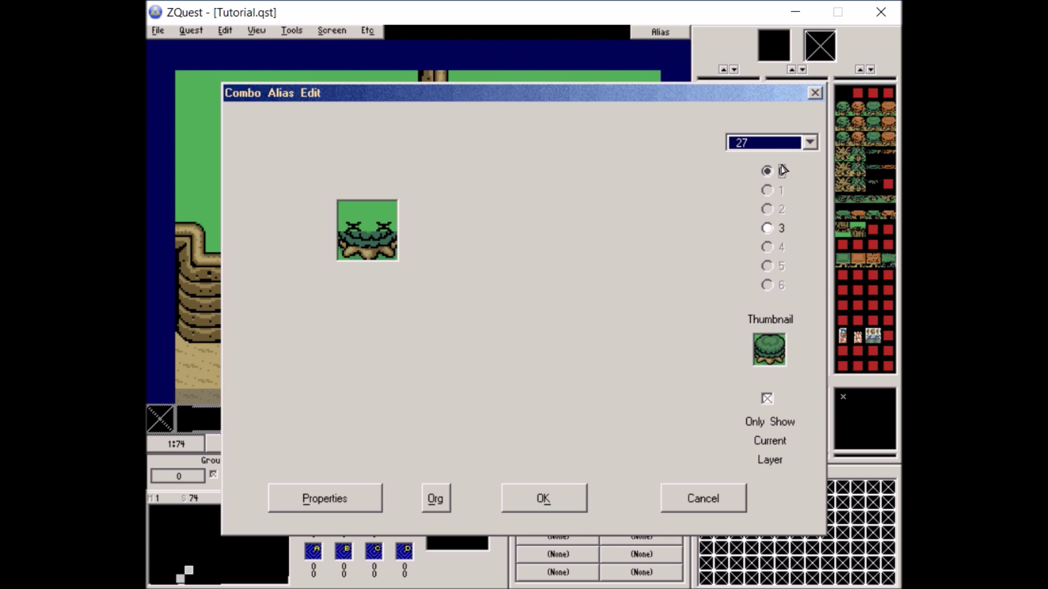
Step: Check alias 27's two layers, turn off the current-layer-only preview and save the finished tree alias
left_click(767, 228)
left_click(767, 172)
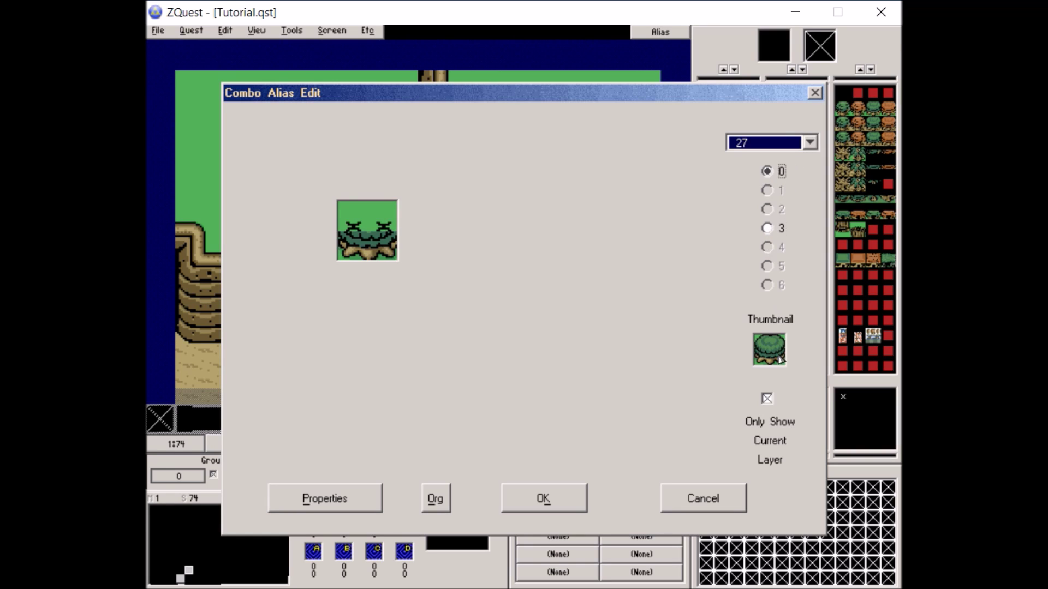
left_click(767, 400)
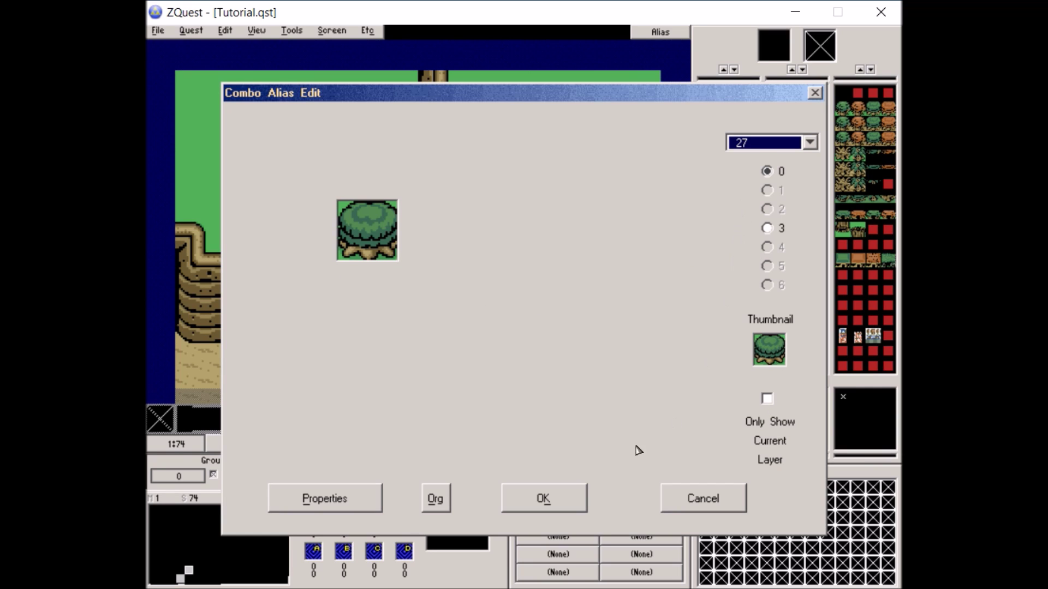
left_click(346, 212)
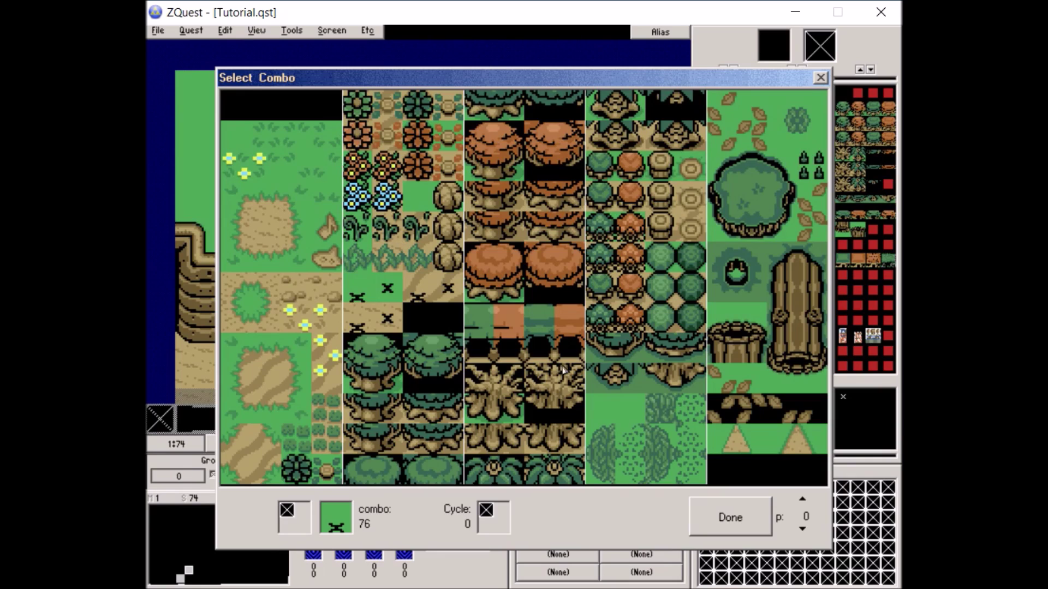
left_click(753, 532)
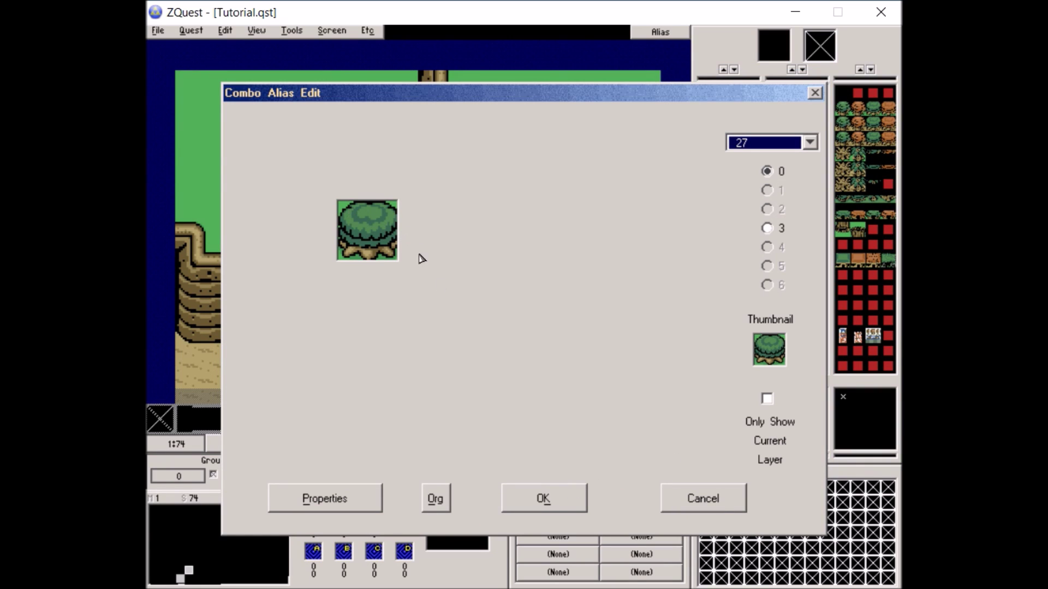
left_click(556, 497)
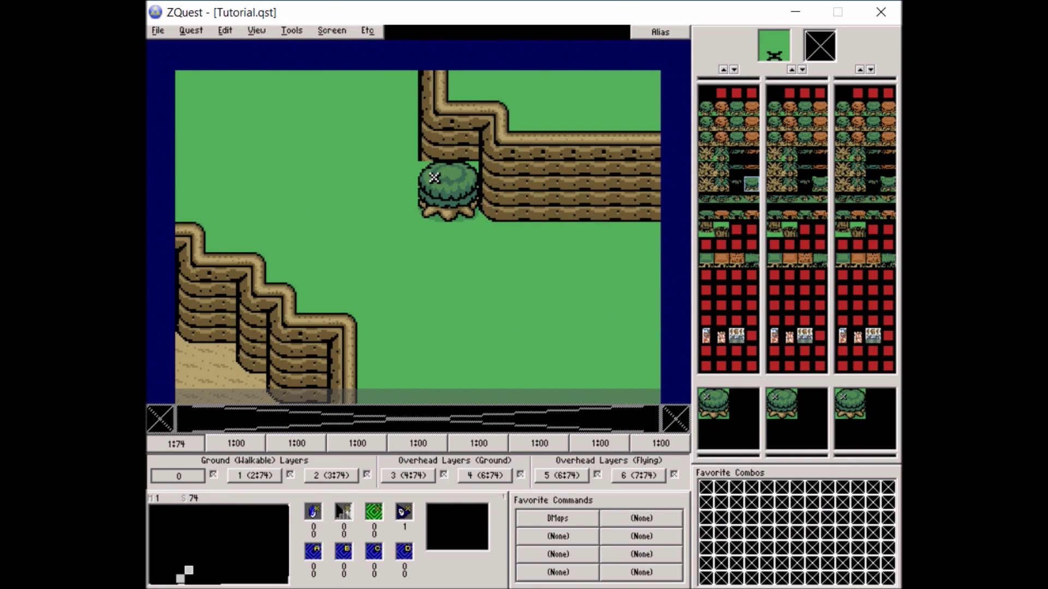
Step: Place three trees with the green tree alias below the upper-right cliff: two side by side and one overlapping in front
left_click(736, 108)
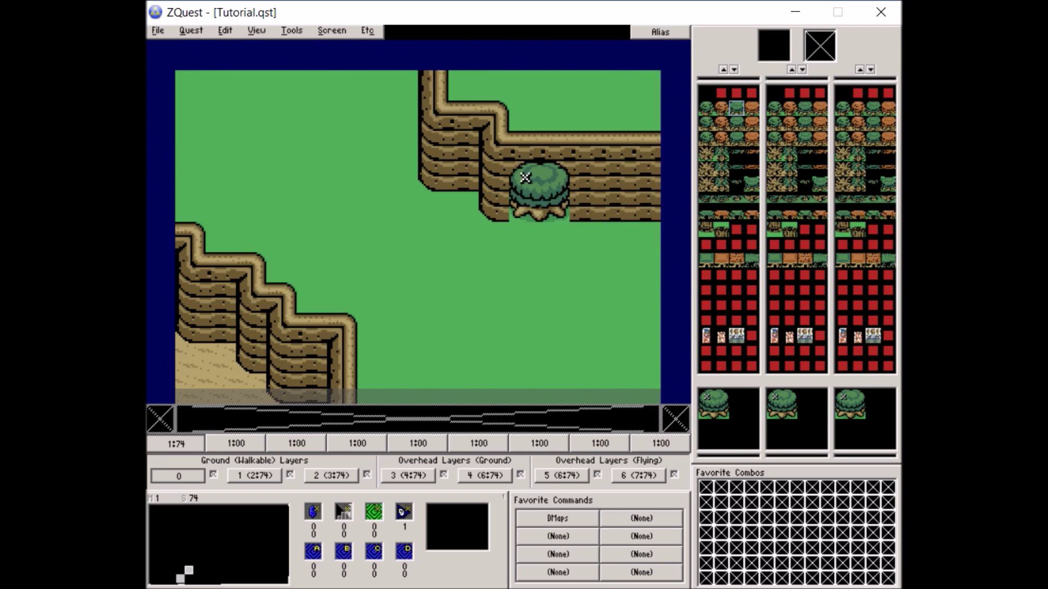
left_click(525, 208)
left_click(587, 209)
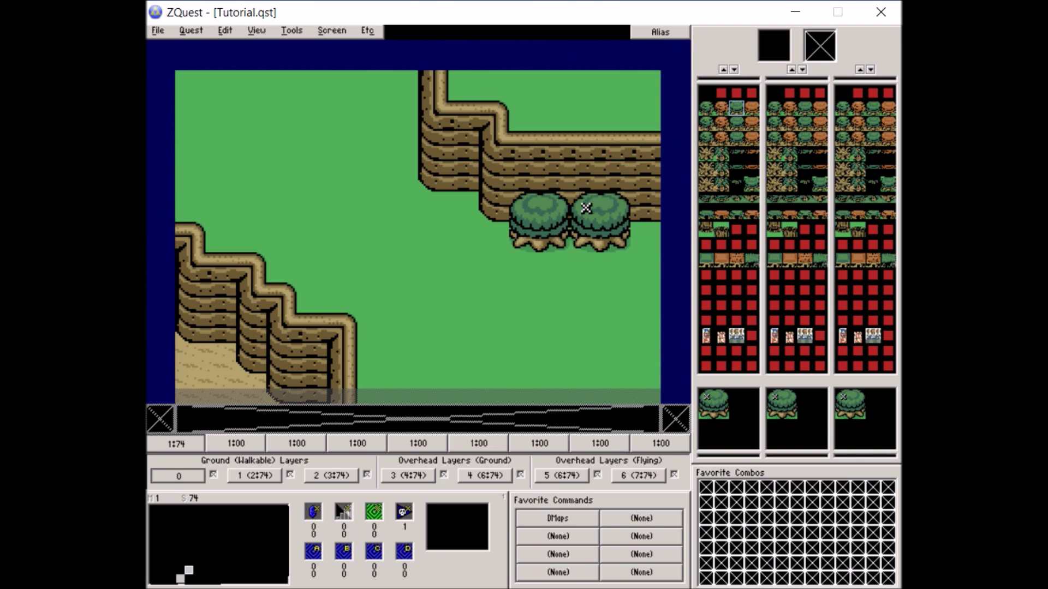
left_click(556, 239)
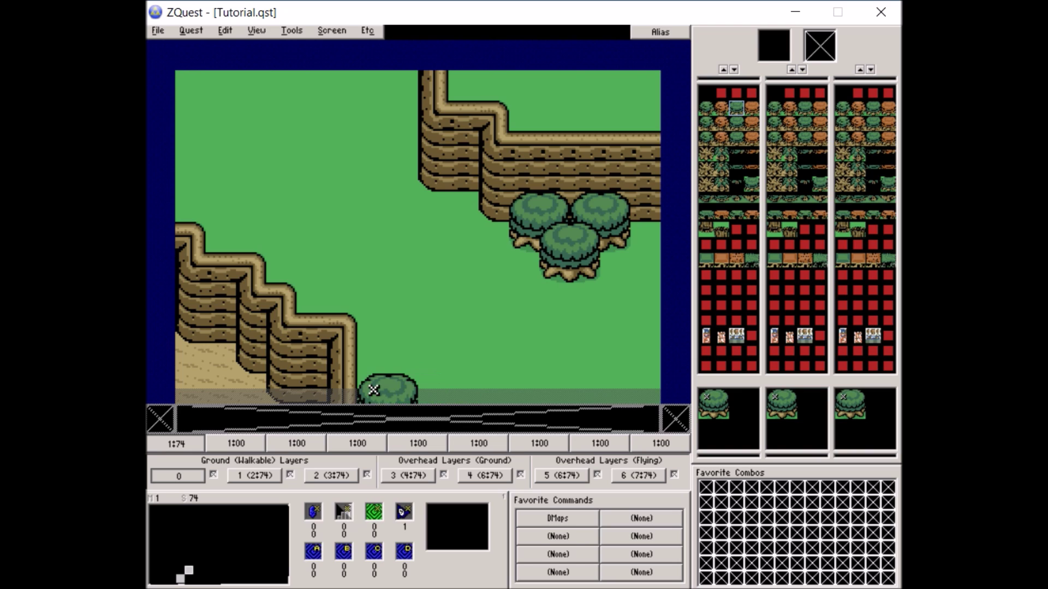
Step: Line the bottom edge of the screen with five green alias trees and add a staggered row of four above them
left_click(374, 389)
left_click(434, 390)
left_click(495, 390)
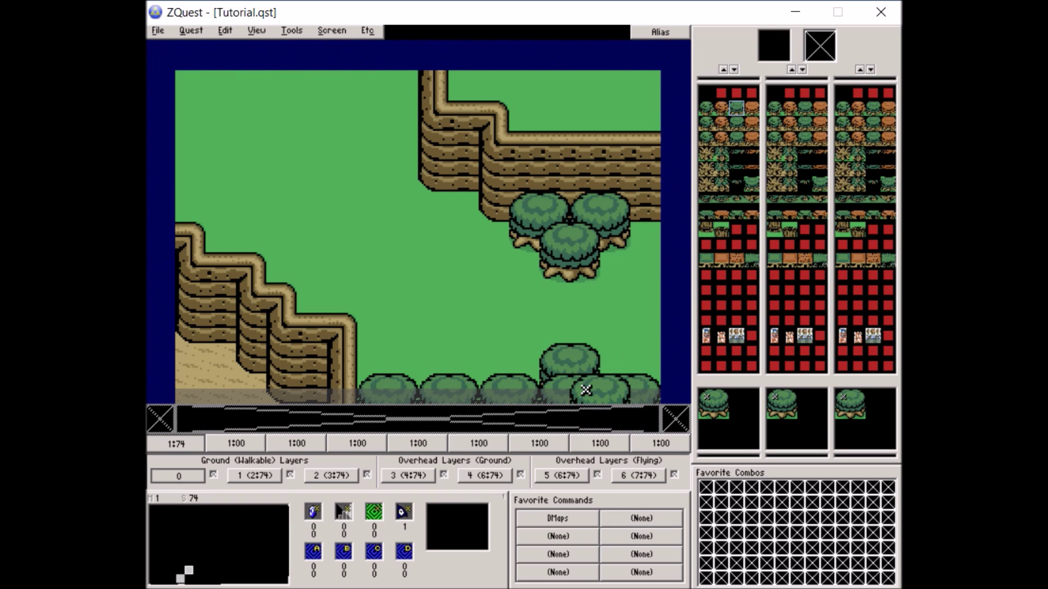
left_click(586, 359)
left_click(526, 361)
left_click(462, 359)
left_click(402, 359)
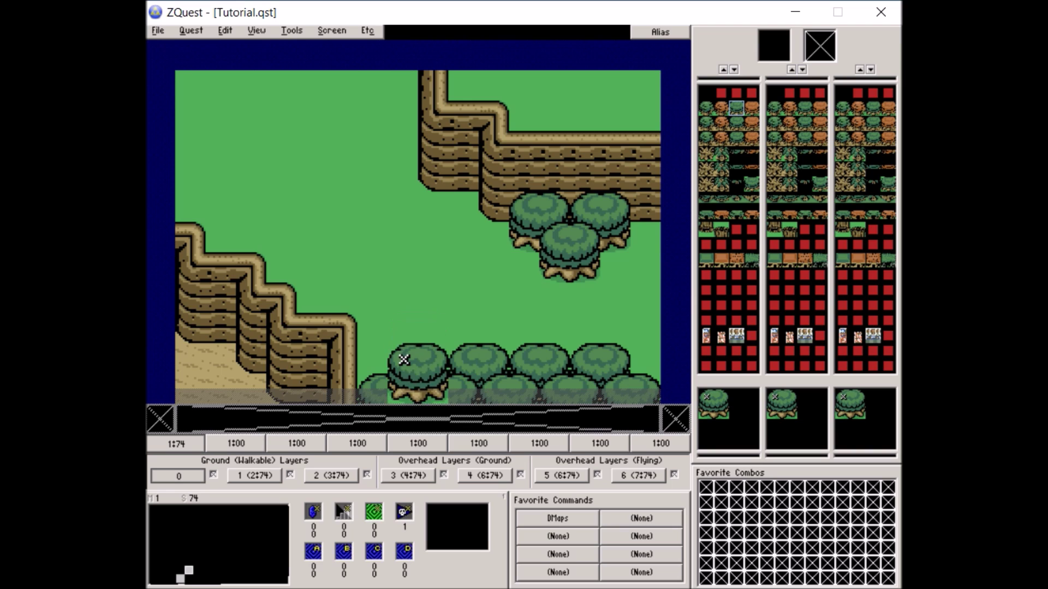
Step: Add four more green trees above the bottom forest: three beside the lower-left cliff and one farther right
left_click(373, 329)
left_click(433, 329)
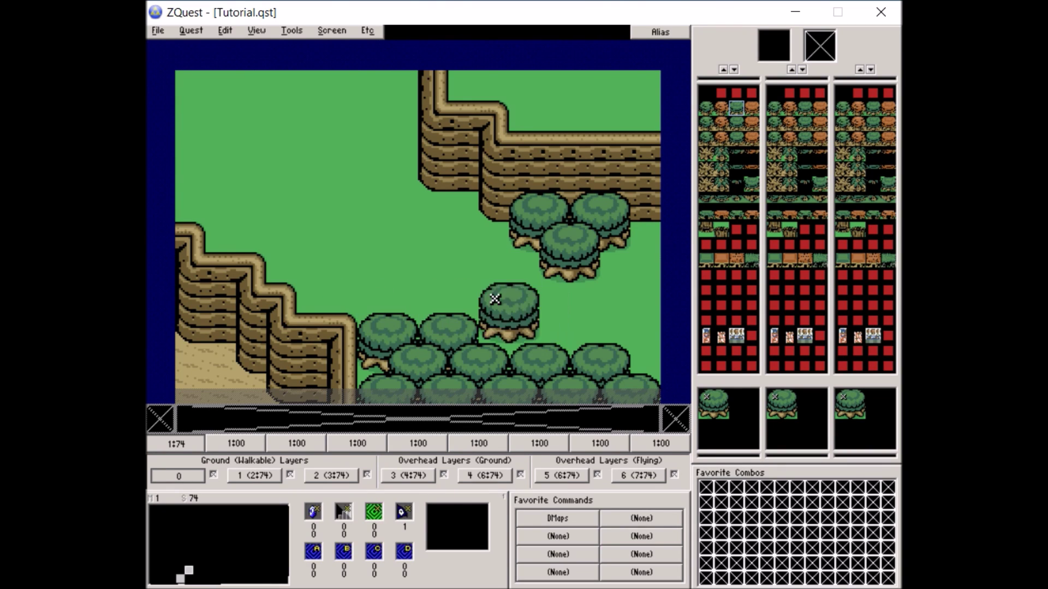
left_click(373, 299)
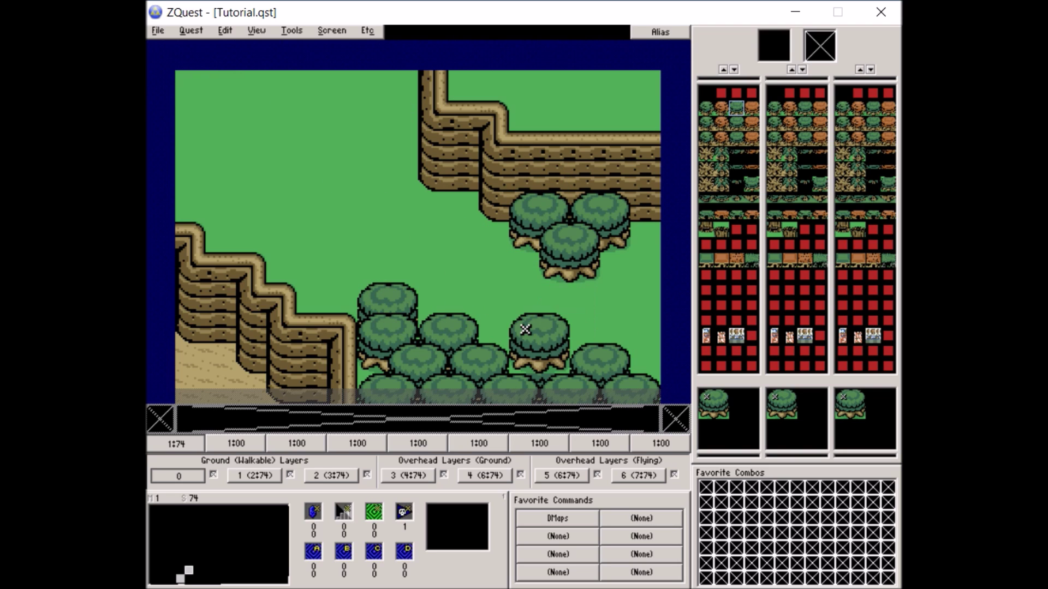
left_click(525, 329)
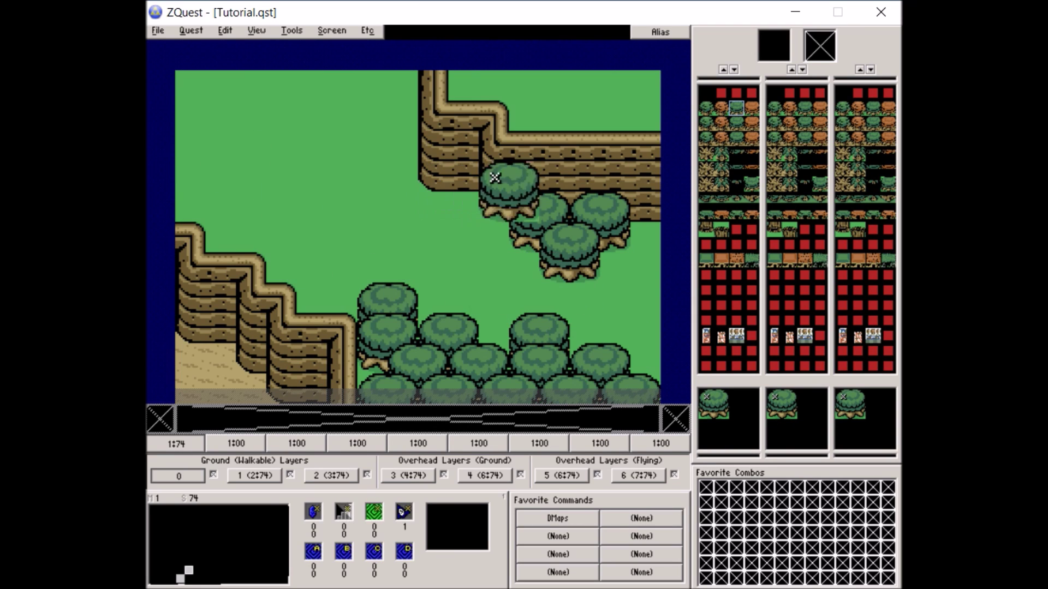
Step: Place two green alias trees with a gap between them on the grass above the upper-right cliff
left_click(525, 86)
left_click(617, 86)
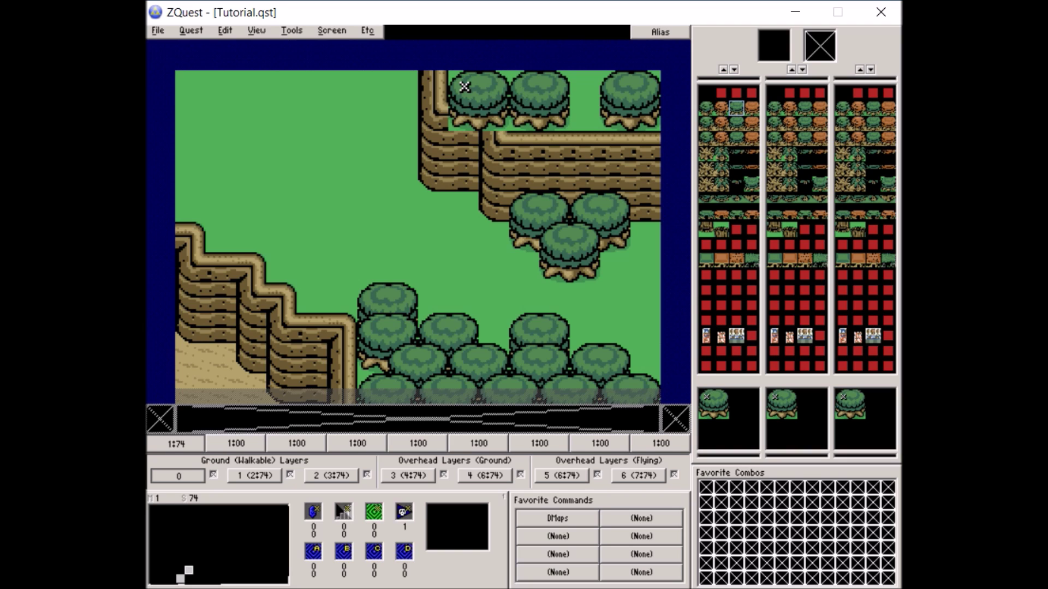
mouse_move(464, 86)
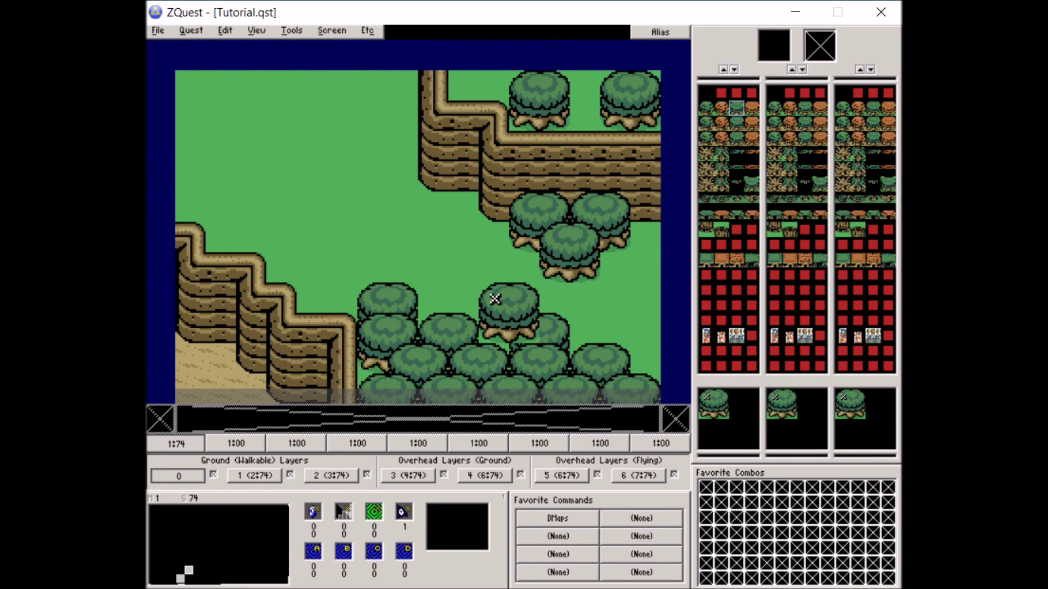
Step: Place a cluster of four overlapping green alias trees in the upper-left corner of the screen
mouse_move(373, 269)
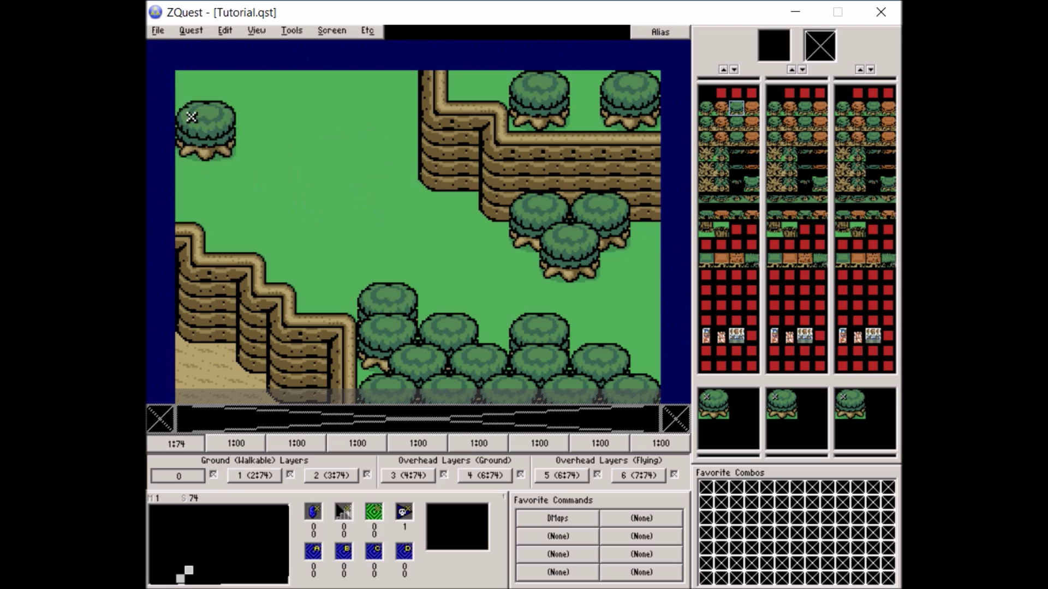
left_click(192, 117)
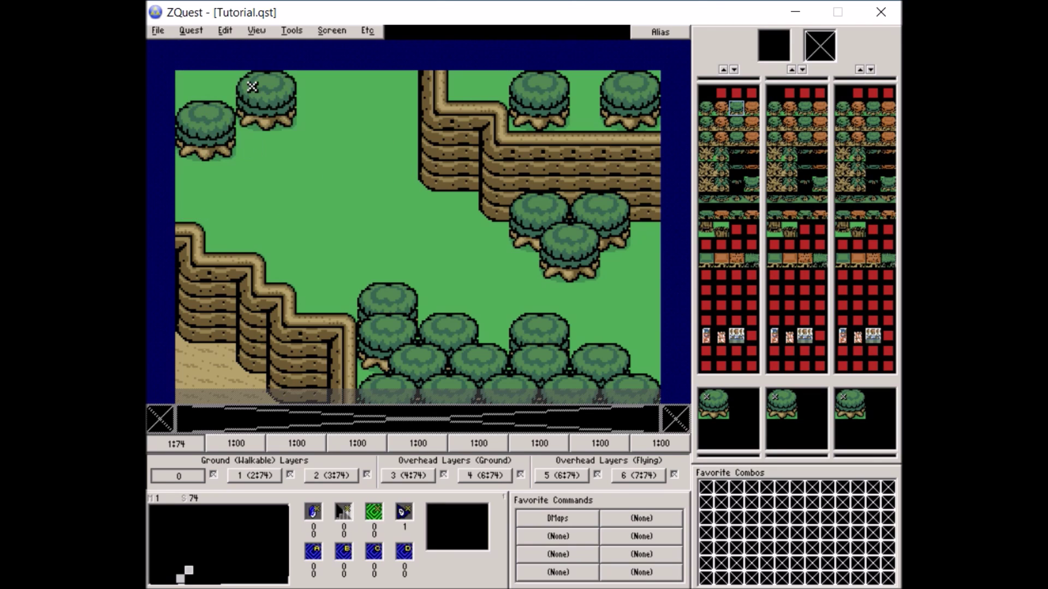
left_click(251, 117)
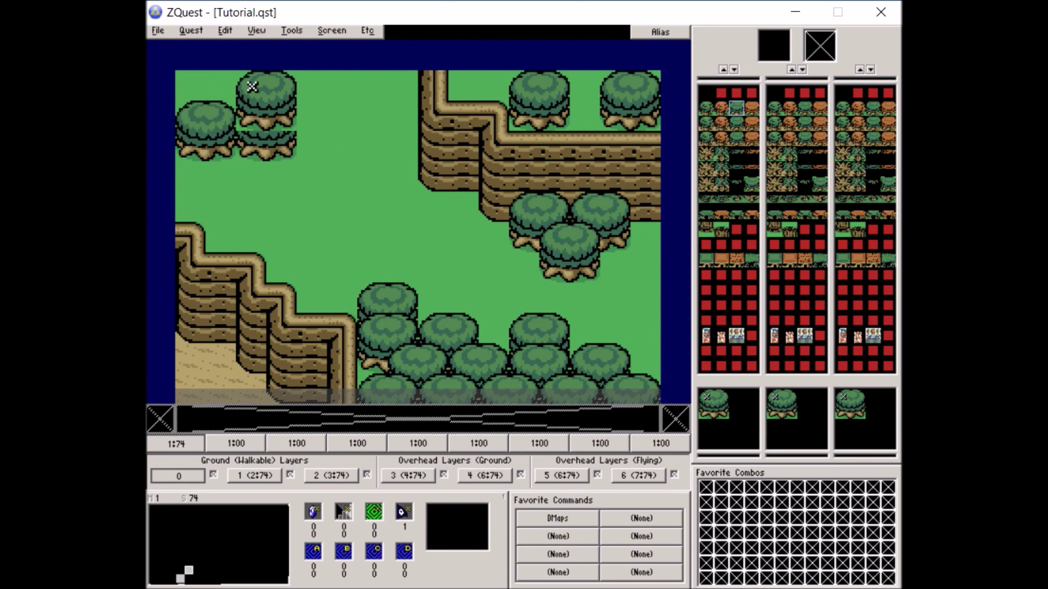
left_click(278, 86)
left_click(189, 88)
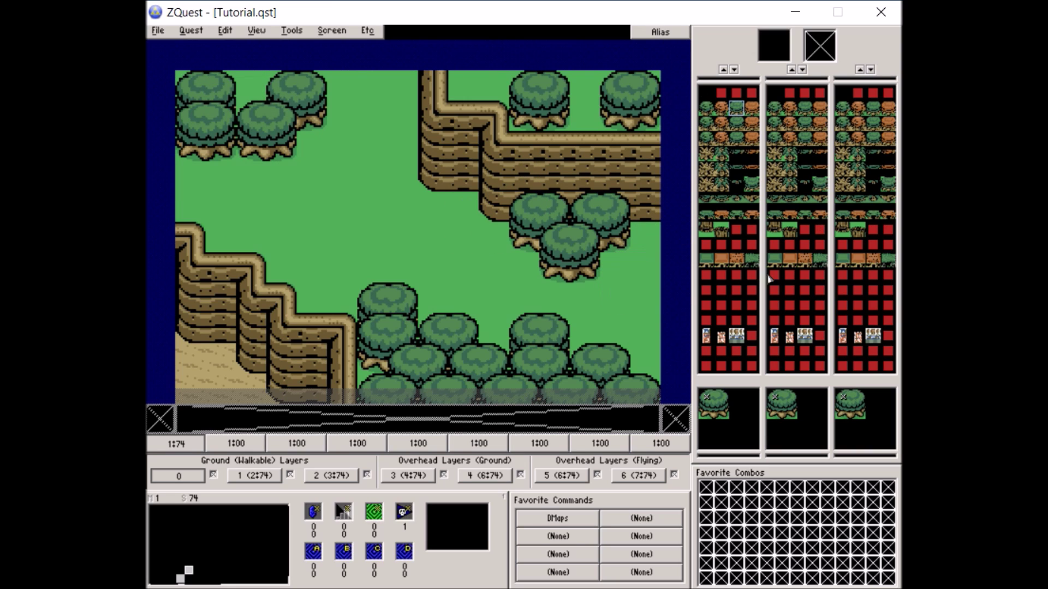
Step: In Normal mode, fill top-row gaps beside the cliff-top trees with tree-base combos 104 and 105 in CSet 3
key("o")
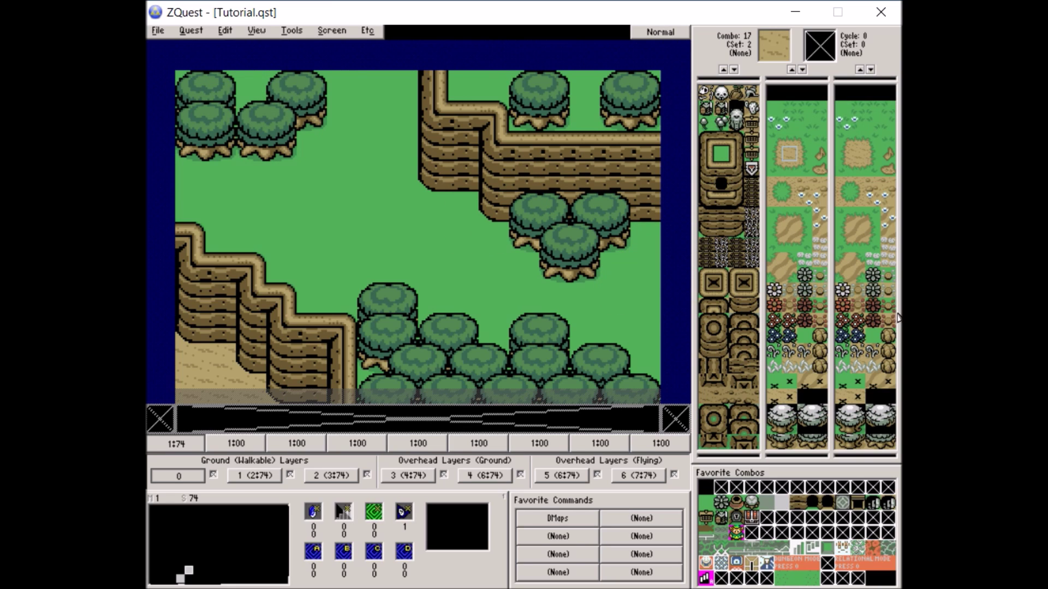
scroll(825, 420, "down", 6)
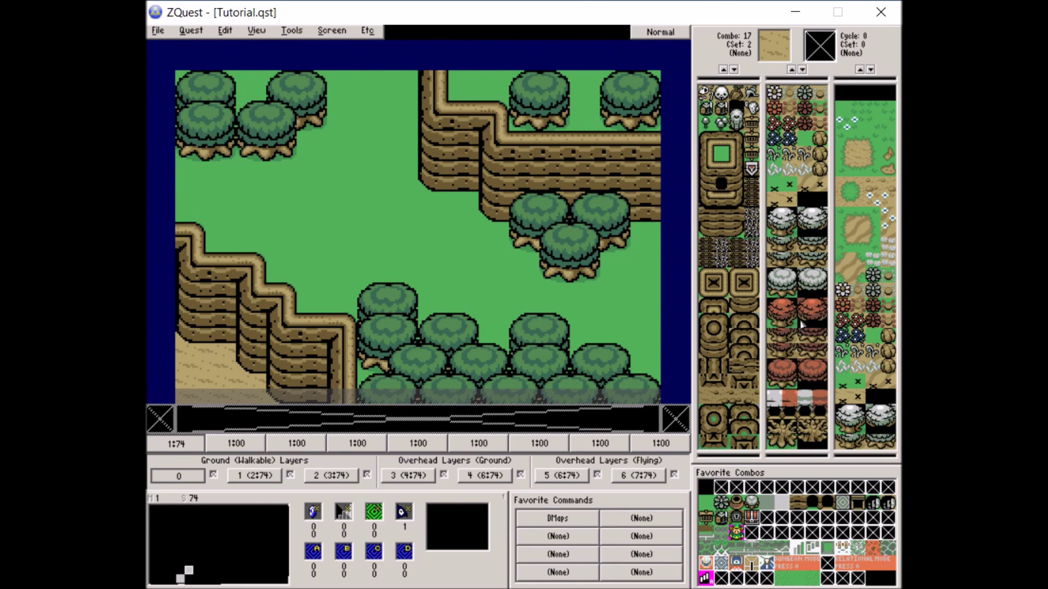
left_click(774, 290)
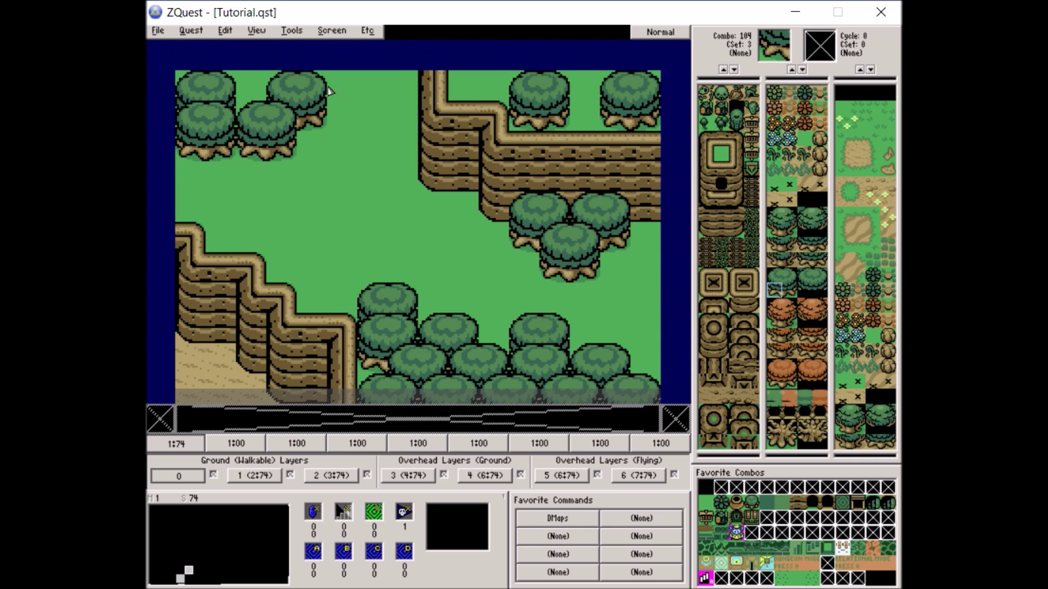
left_click(467, 86)
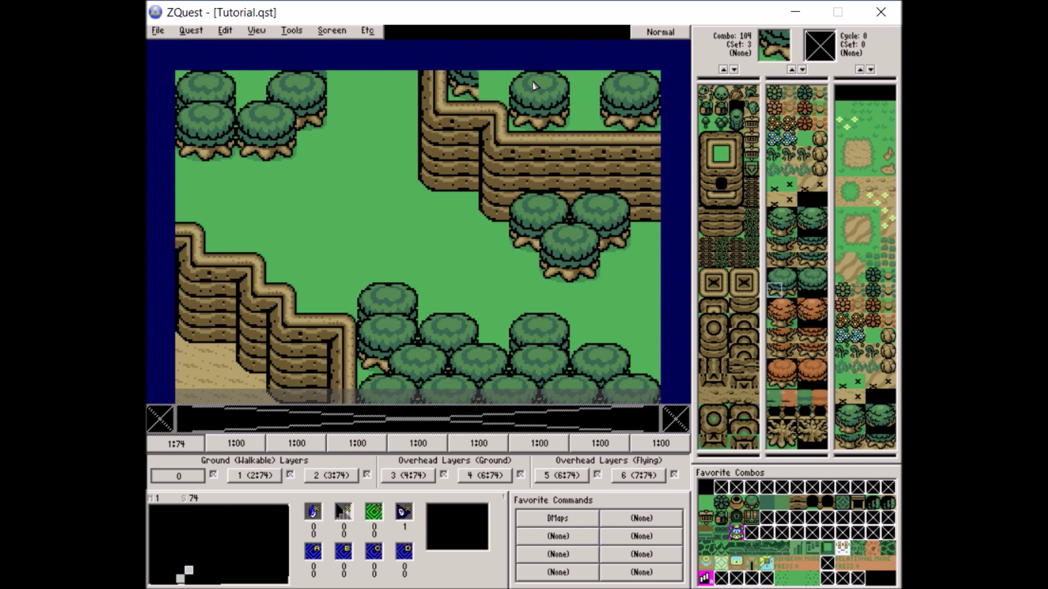
left_click(582, 85)
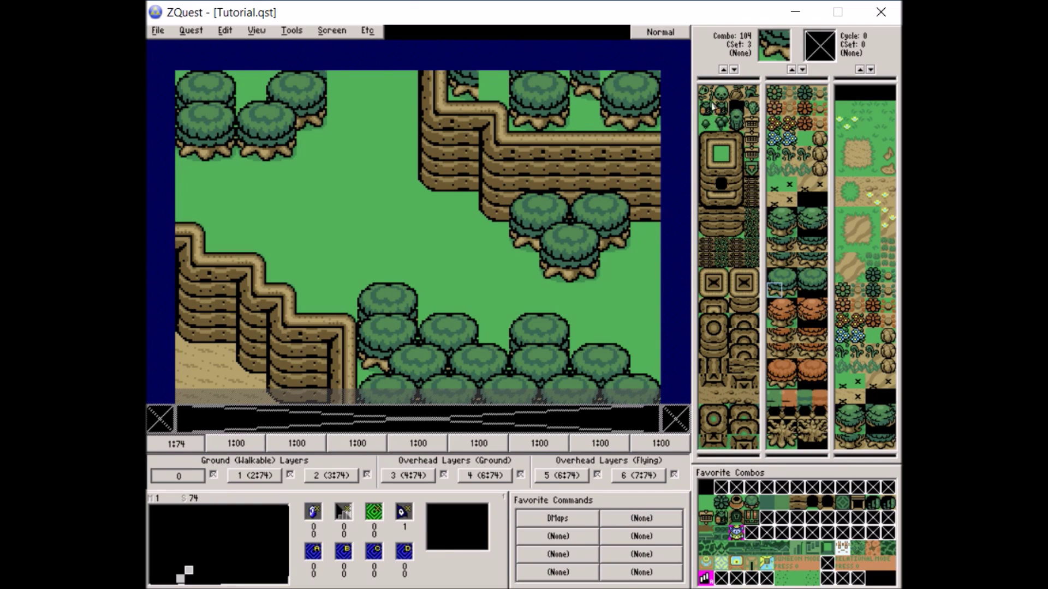
left_click(789, 276)
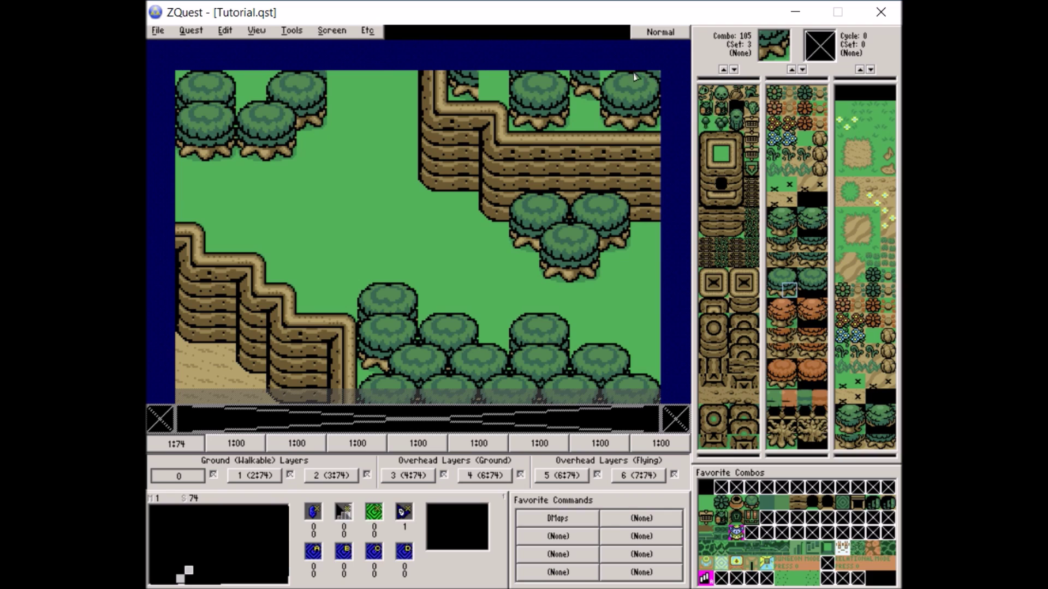
left_click(499, 86)
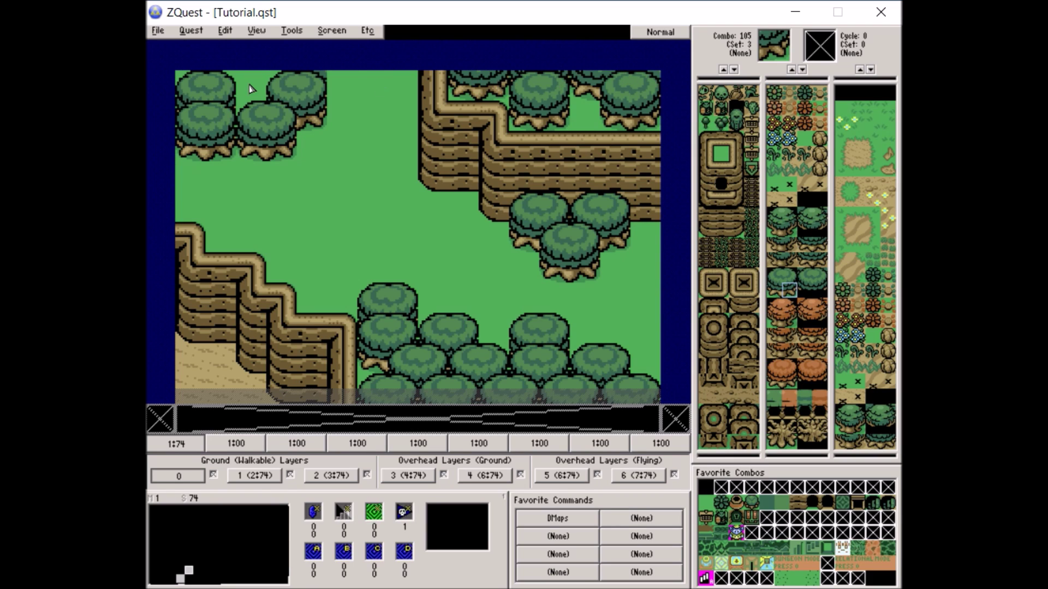
Step: Extend the upper-left tree cluster along the top row with combo 105 on its right side and combo 104 in the gap
left_click(334, 88)
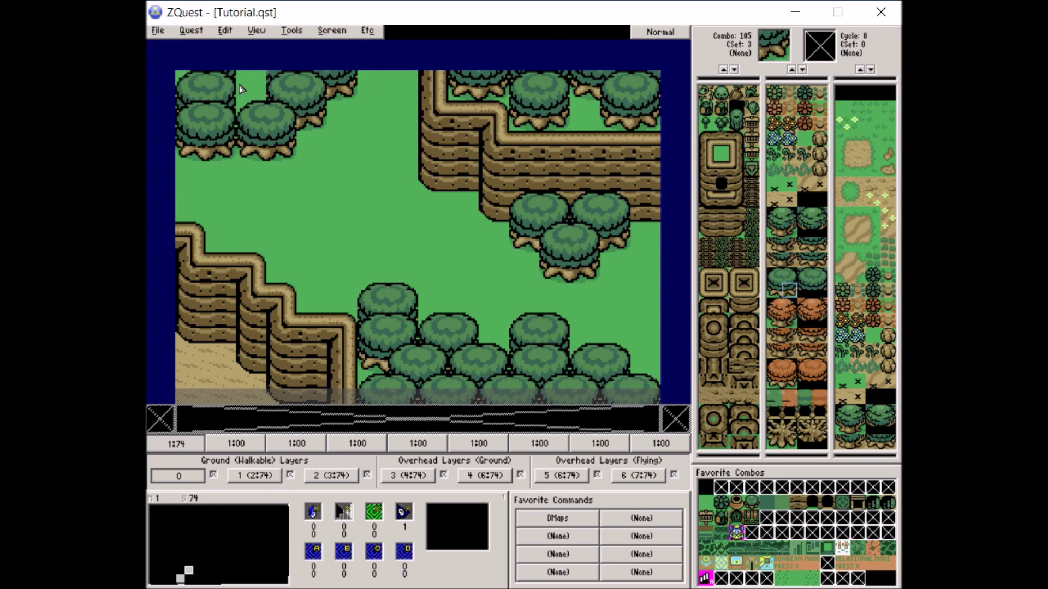
left_click(774, 290)
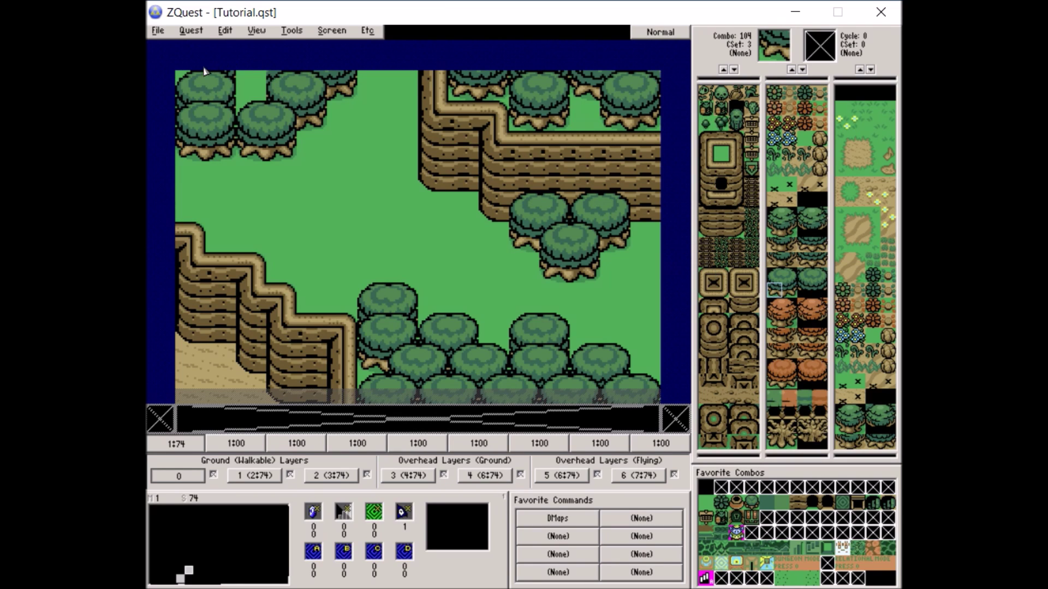
left_click(251, 86)
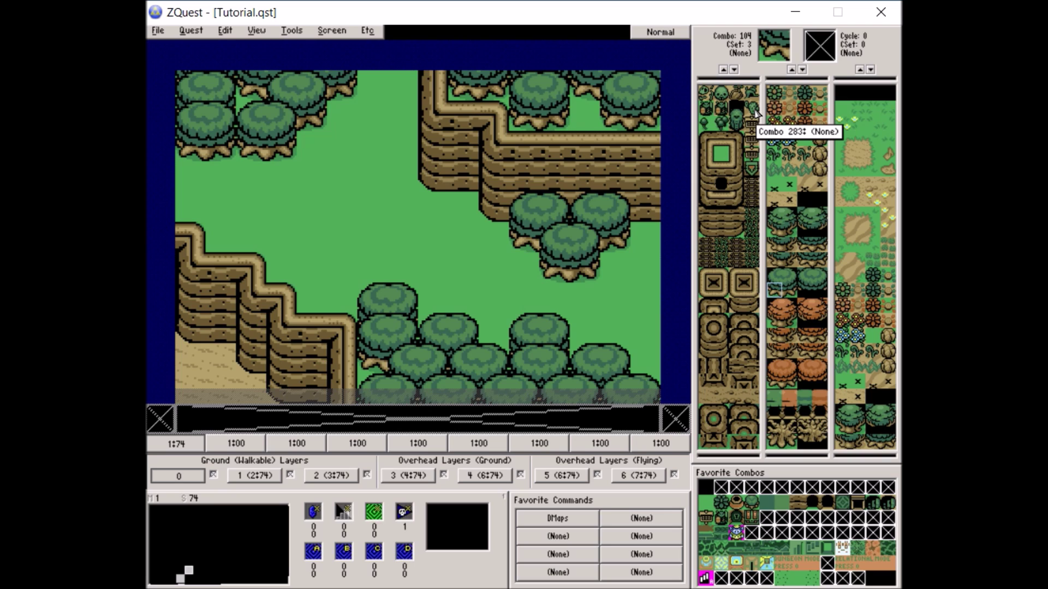
Step: Place single bushes (combo 50, CSet 3) along the lower-left cliff, beside the upper-left trees, below the upper cliff and on top of it
left_click(872, 276)
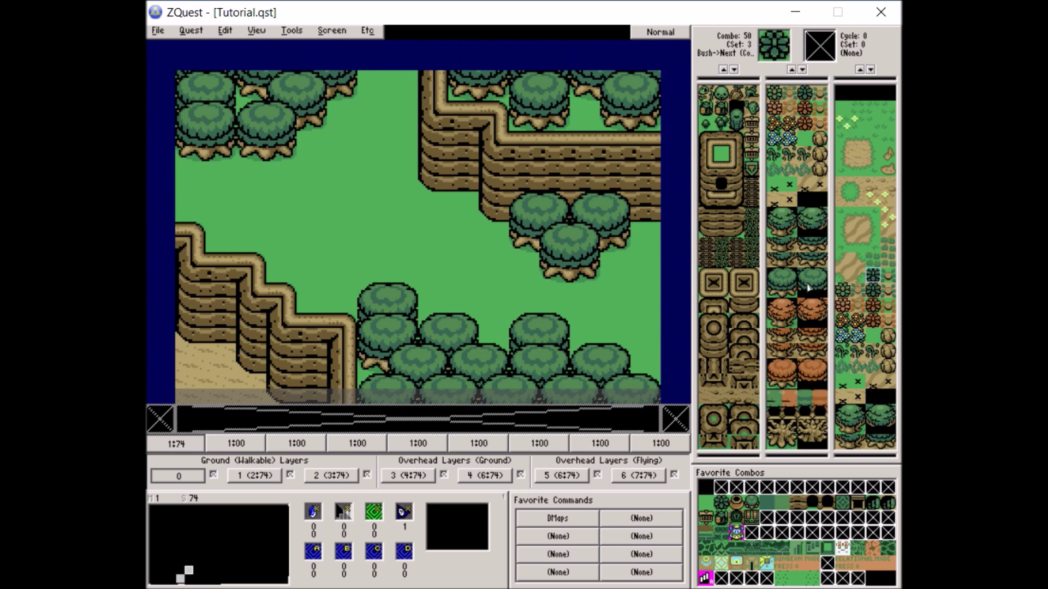
left_click(221, 236)
left_click(250, 235)
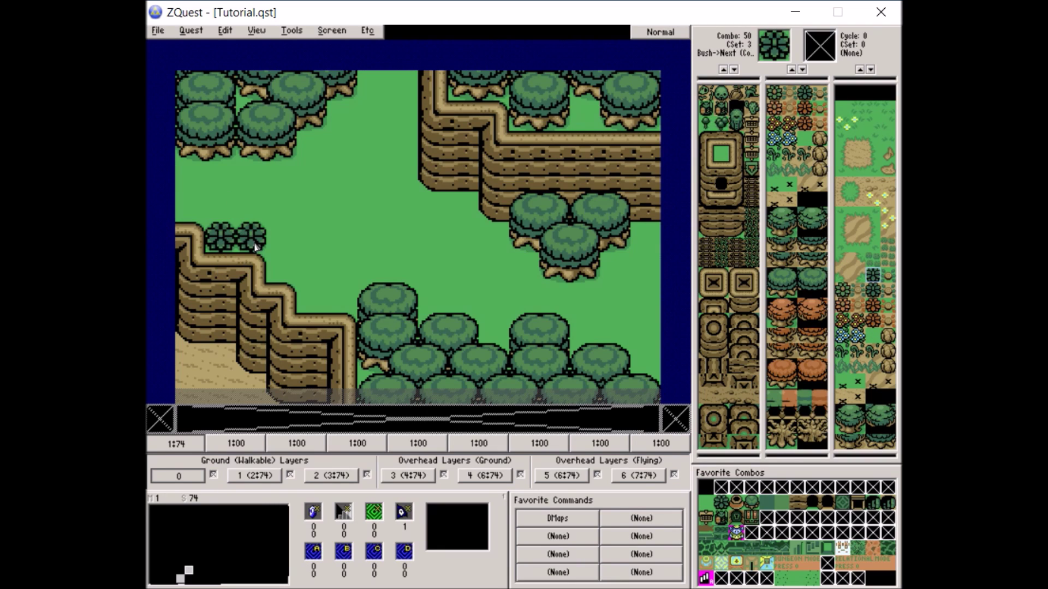
left_click(279, 269)
left_click(459, 203)
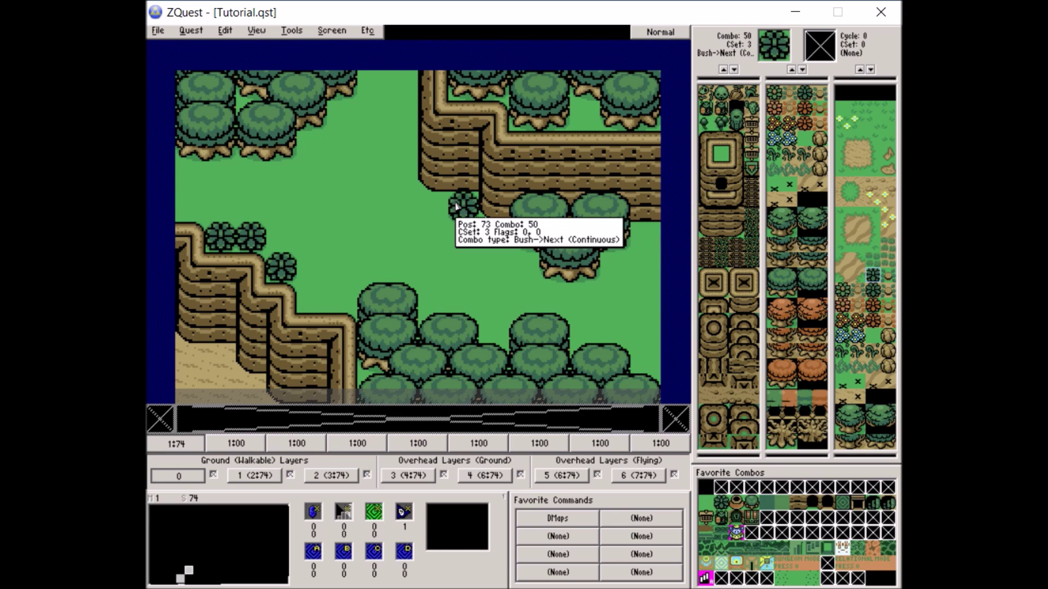
left_click(309, 148)
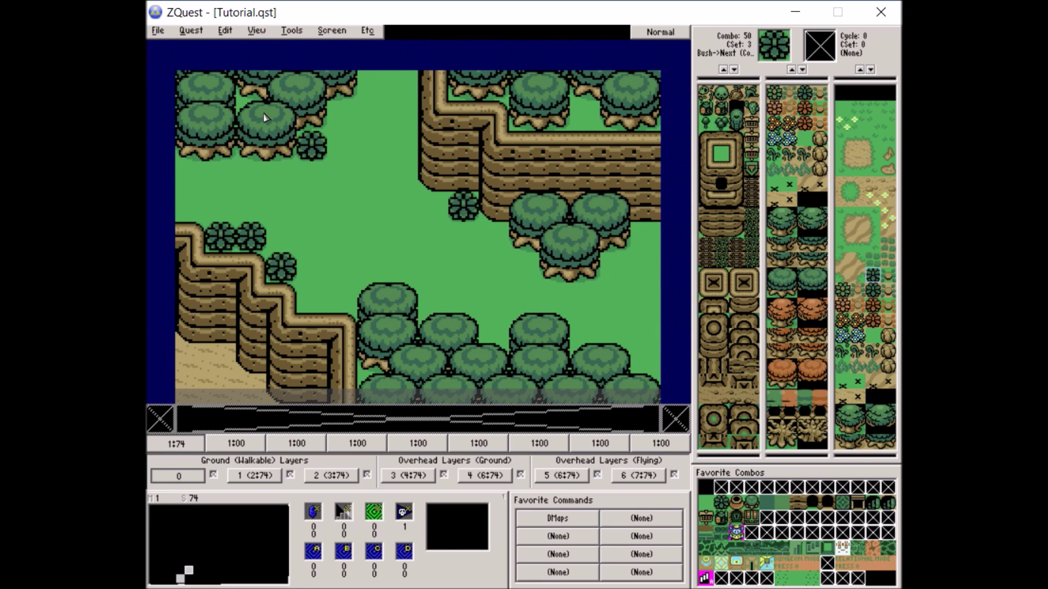
left_click(587, 116)
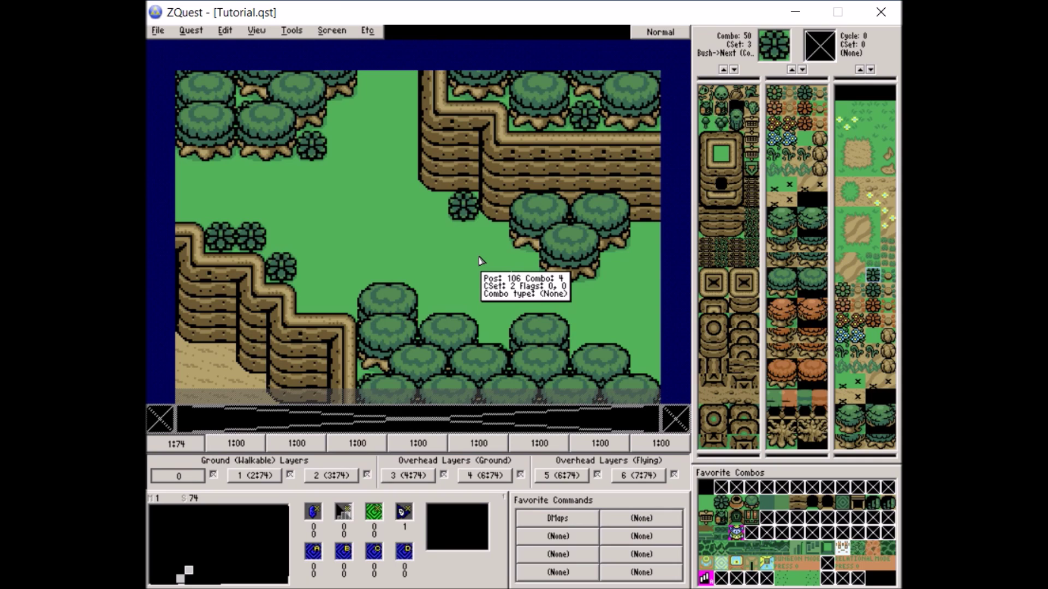
Step: Scribble bushes across the whole screen and undo the stroke
mouse_move(464, 298)
left_mouse_down()
mouse_move(190, 358)
mouse_move(573, 392)
mouse_move(683, 111)
mouse_move(712, 487)
left_mouse_up()
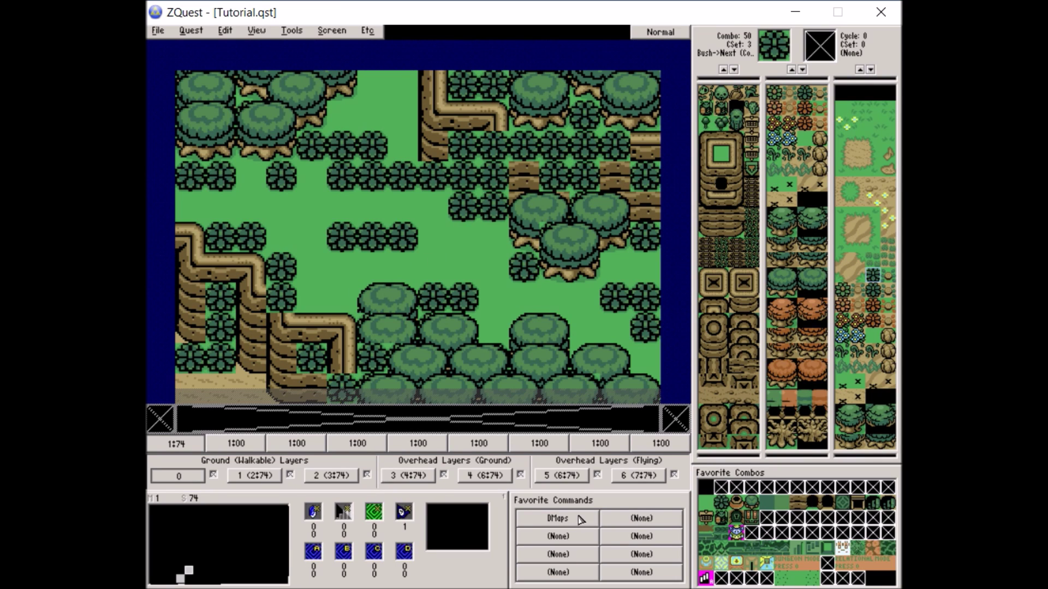
key("u")
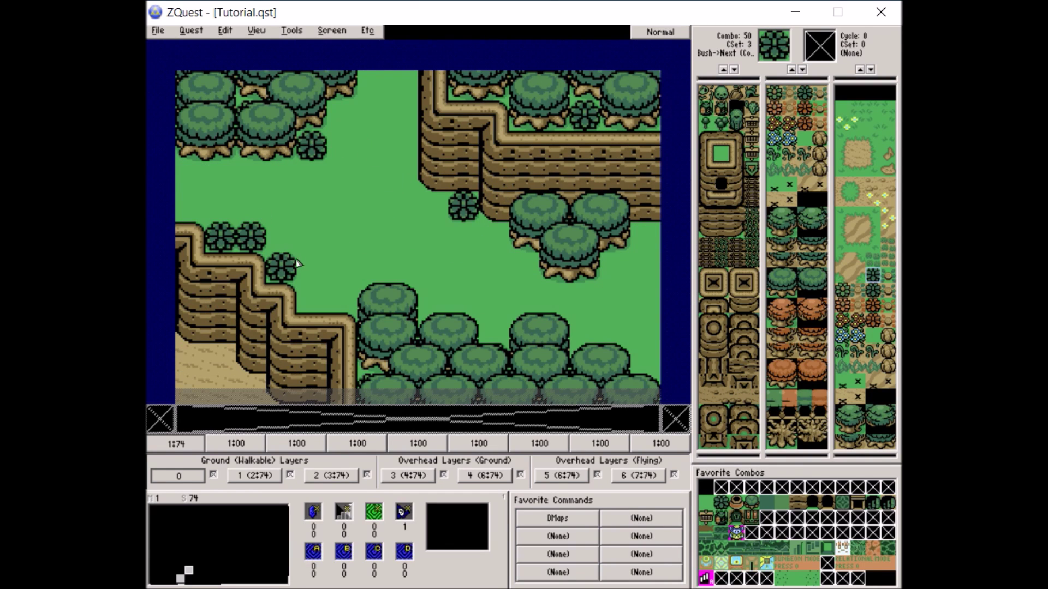
Step: Draw a freehand trail of bushes up from the lower-left cliff, then undo a second trail near the right-hand trees
mouse_move(306, 286)
left_mouse_down()
mouse_move(316, 273)
mouse_move(341, 300)
mouse_move(303, 246)
mouse_move(252, 206)
mouse_move(251, 177)
left_mouse_up()
mouse_move(425, 217)
left_mouse_down()
mouse_move(488, 249)
mouse_move(546, 320)
mouse_move(554, 297)
left_mouse_up()
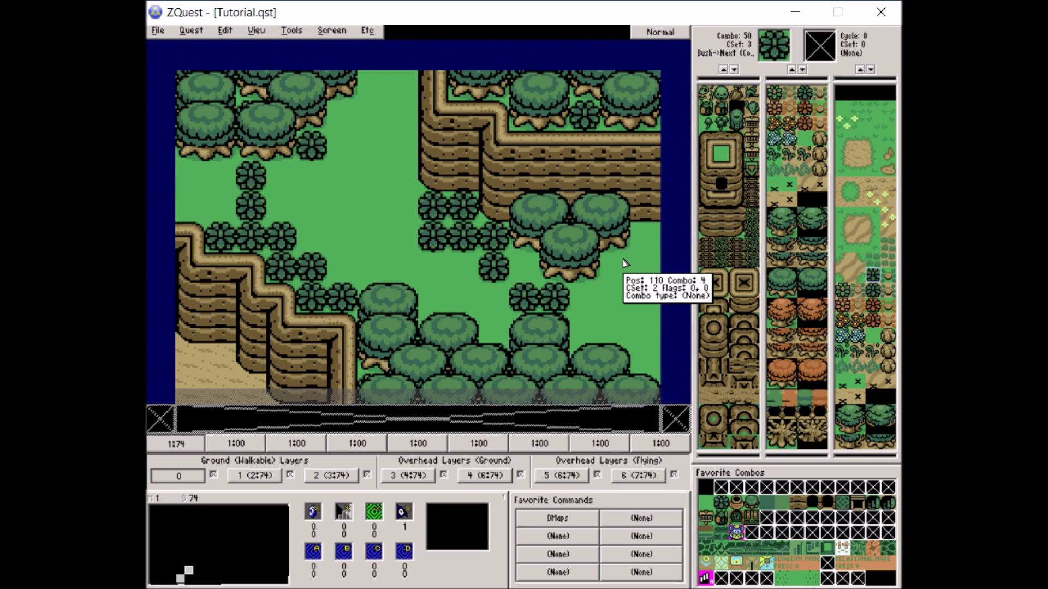
key("u")
Step: Pick up plain grass combo 4 from the map and paint over the surplus bushes above the lower-left cliff
right_click(382, 234)
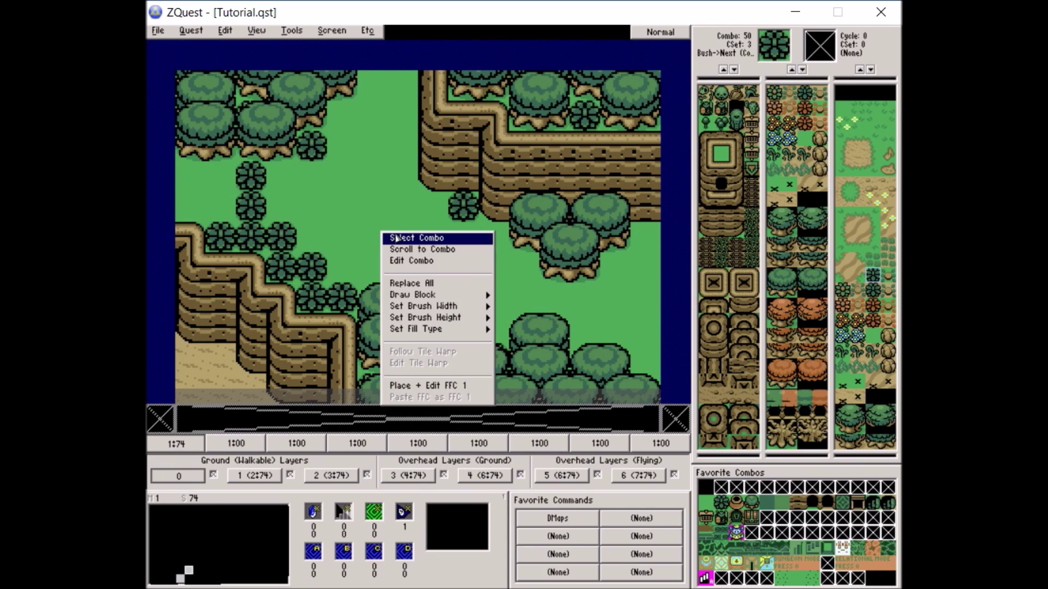
left_click(393, 237)
left_click(261, 178)
left_click(252, 199)
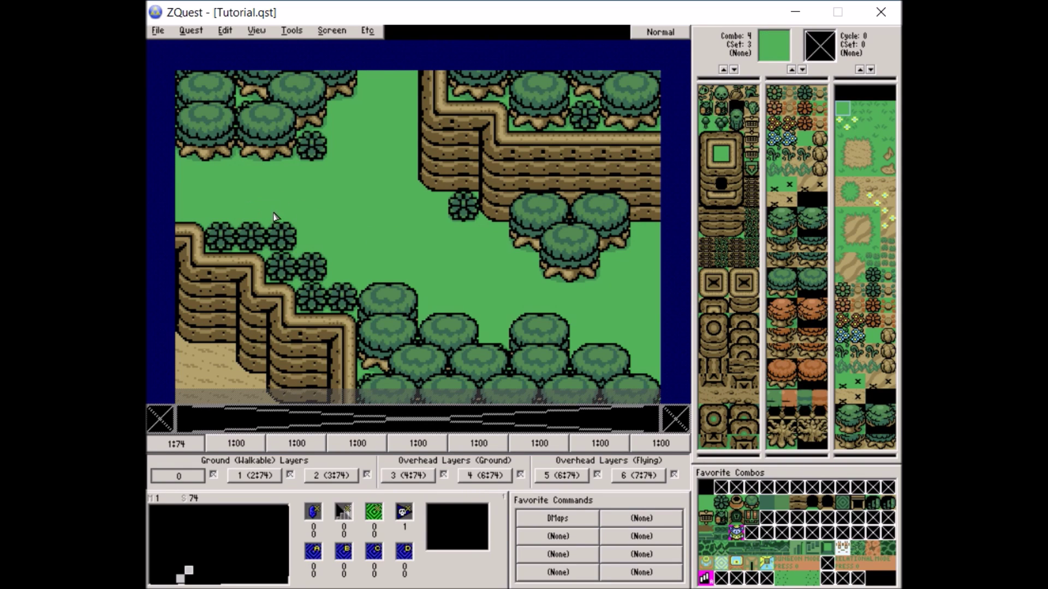
left_click(256, 230)
left_click(285, 237)
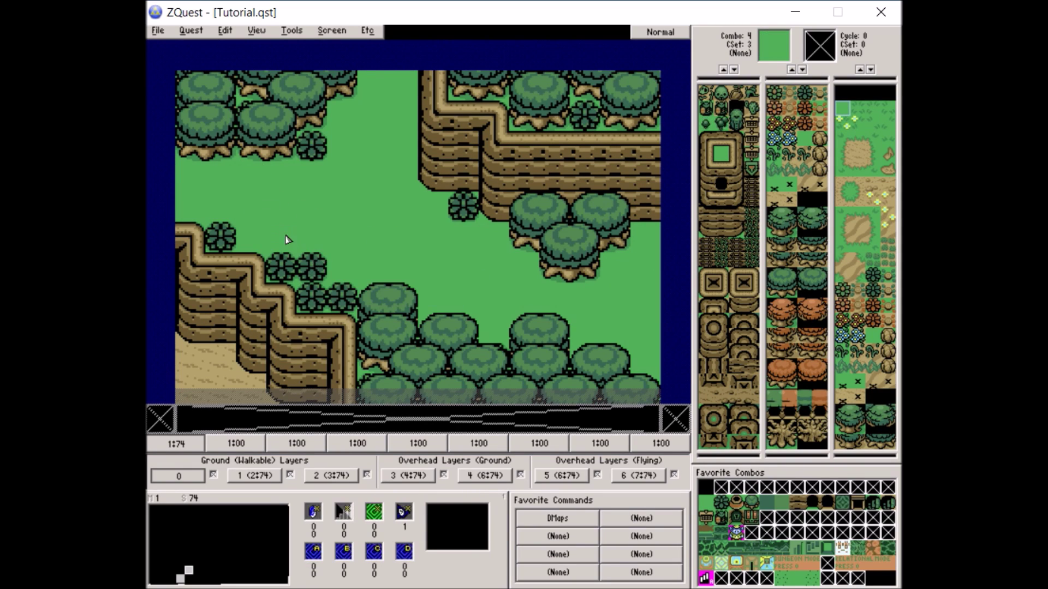
Step: Pick up the bush combo 50 (CSet 3) from the map and place one bush in the gap between the lower trees
right_click(451, 211)
left_click(464, 216)
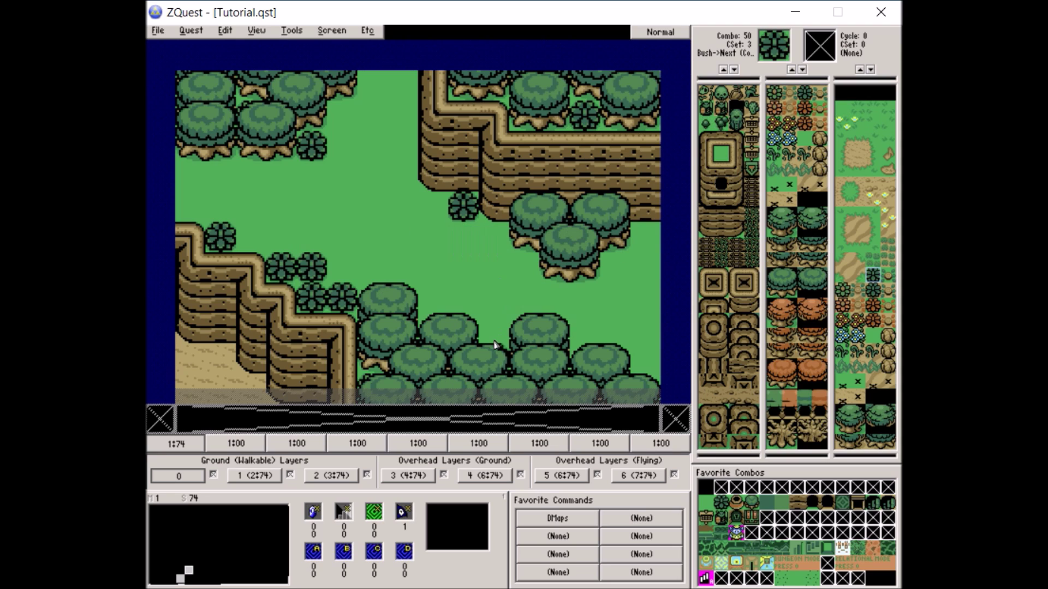
left_click(496, 341)
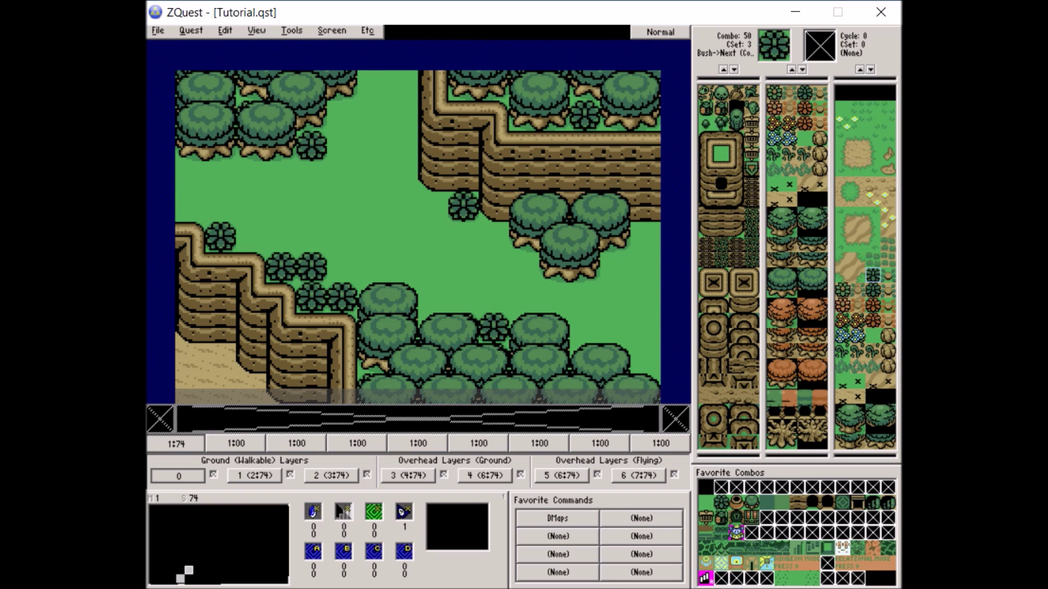
Step: Switch to CSet 2, scatter flower combo 8 at four spots on the grass and add a neighbouring flower combo beside the upper-left trees
key("minus")
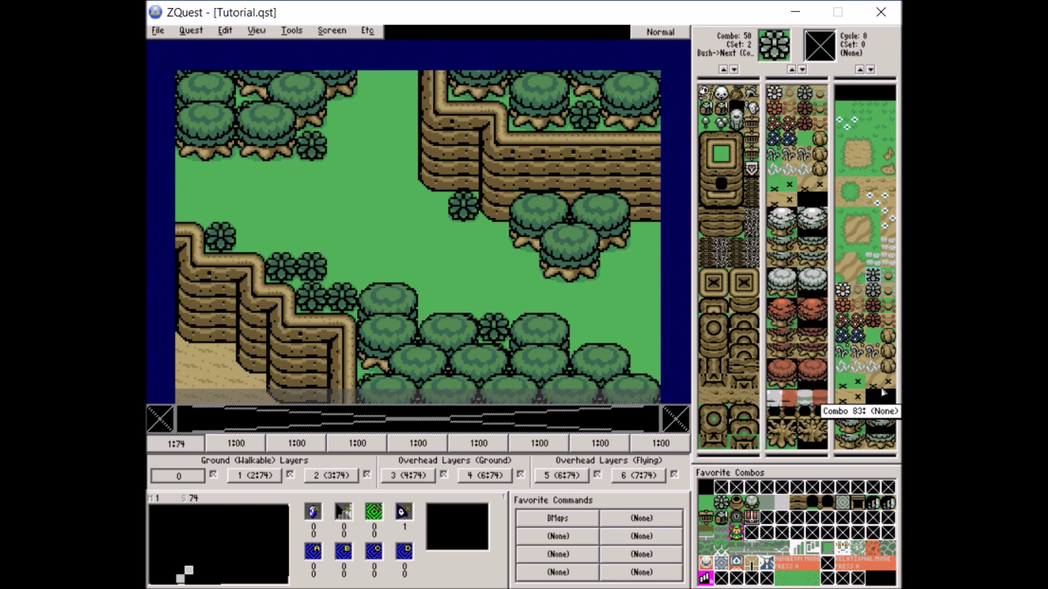
left_click(841, 128)
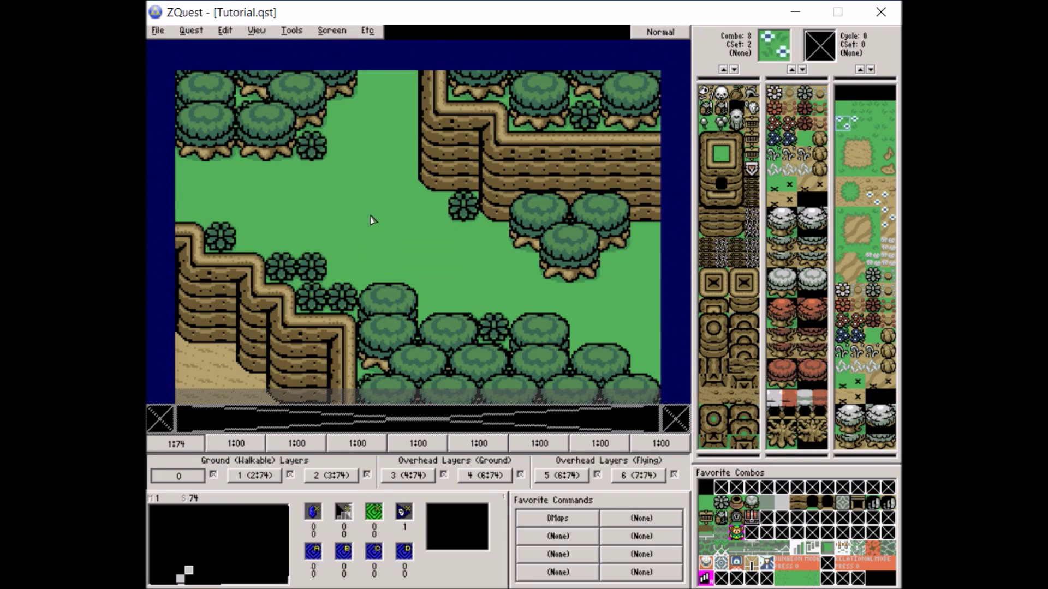
left_click(280, 203)
left_click(401, 237)
left_click(367, 138)
left_click(636, 303)
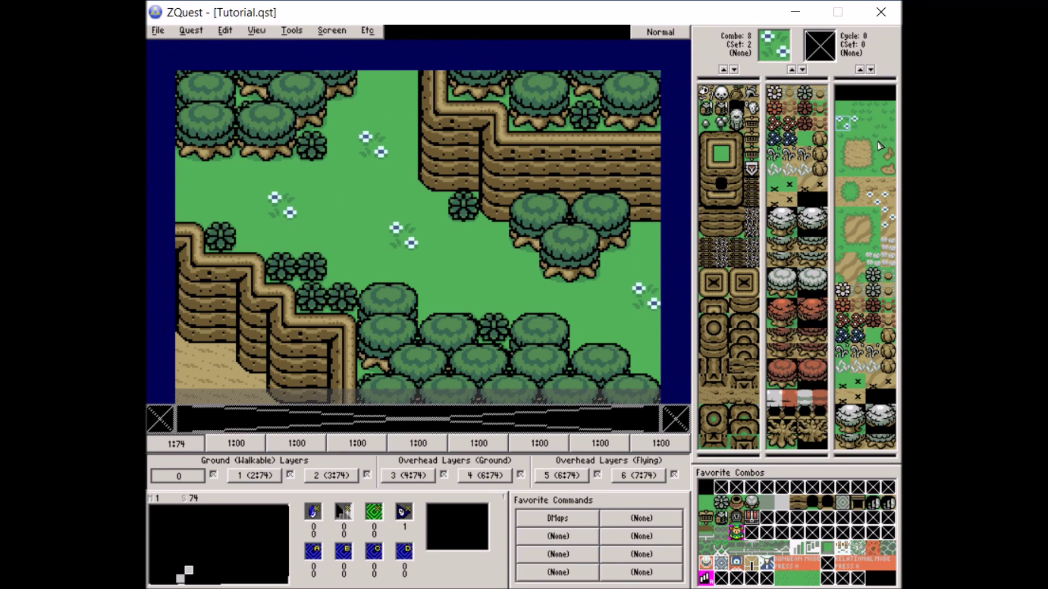
left_click(858, 128)
left_click(335, 107)
Step: Scatter grass tufts over the open ground using combos 11, 7 and 15 in CSet 2
left_click(889, 129)
left_click(338, 239)
left_click(215, 197)
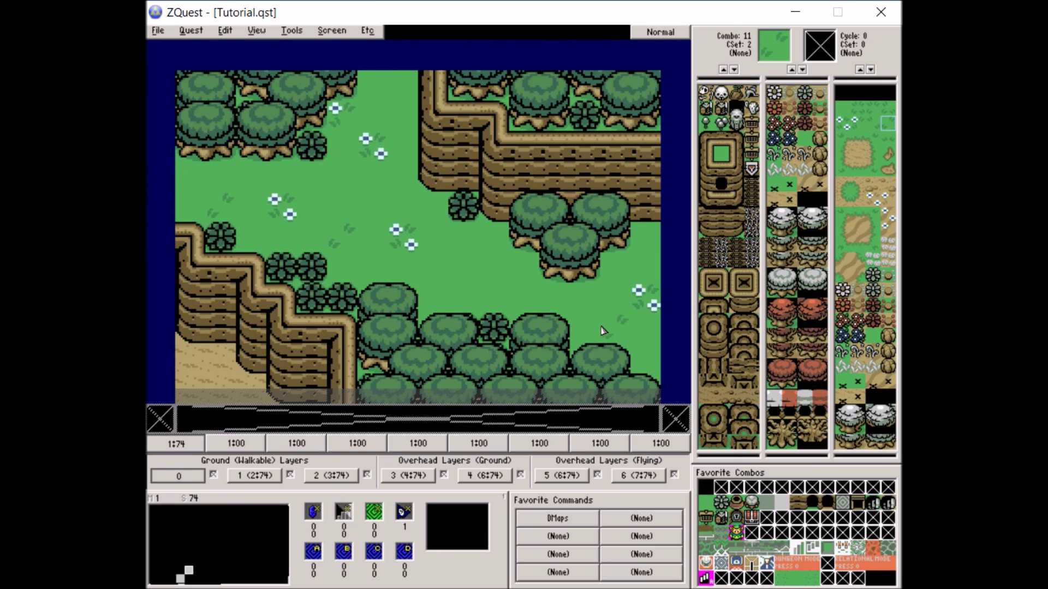
scroll(626, 241, "up", 1)
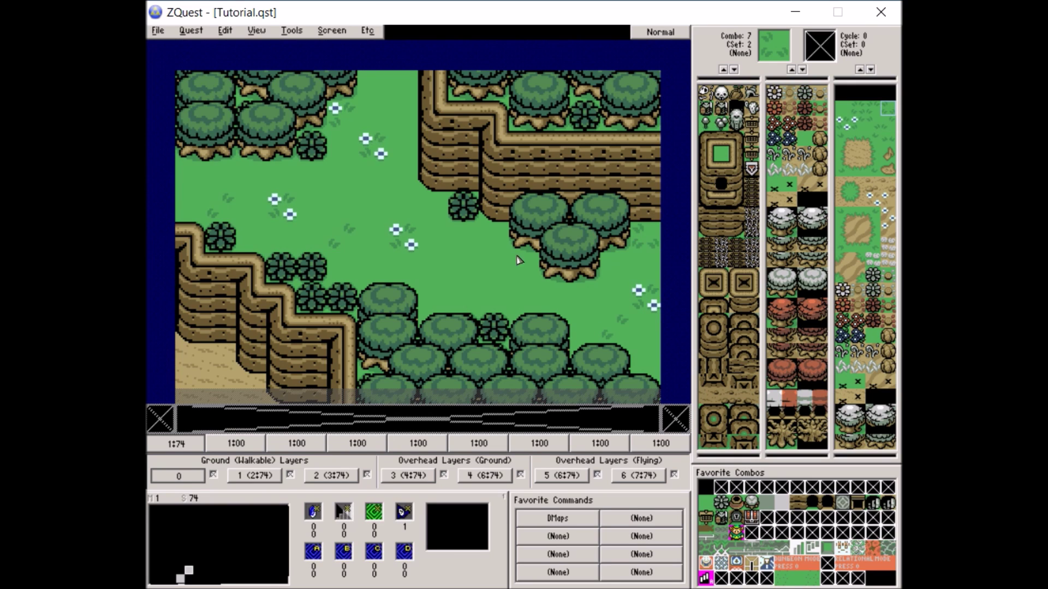
left_click(409, 98)
left_click(886, 138)
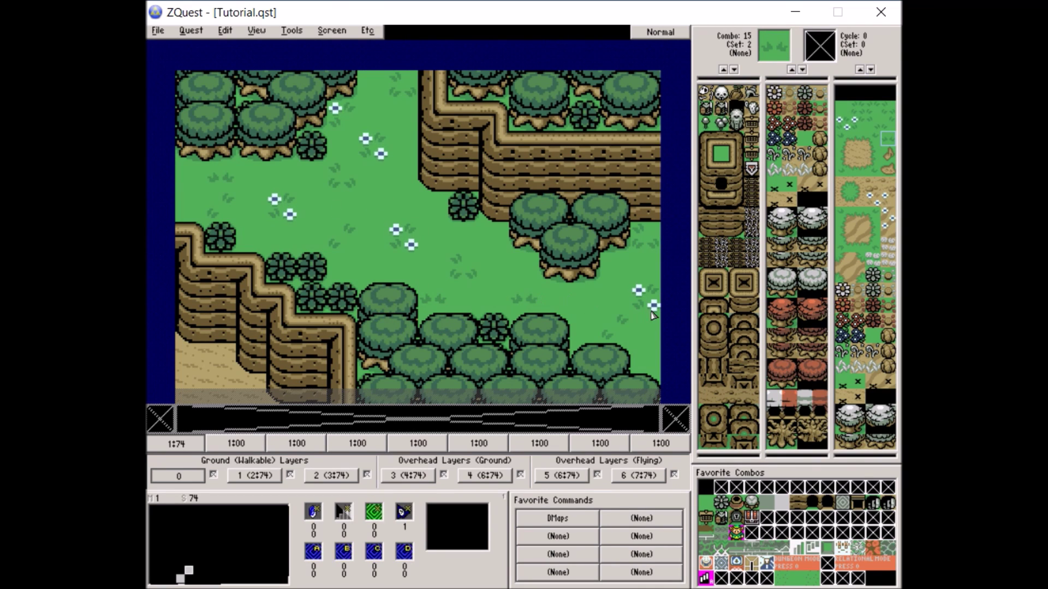
Step: Start a sandy path at the map's left edge with grass-bordered upper and lower sand edges and an inner corner piece
left_click(861, 140)
left_click(201, 186)
left_click(854, 167)
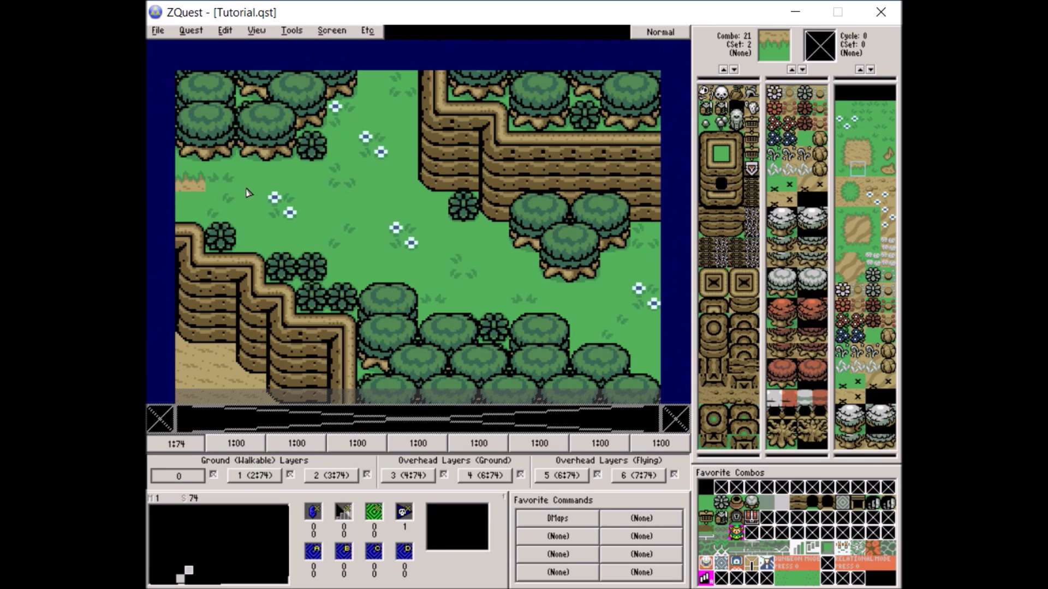
left_click(199, 207)
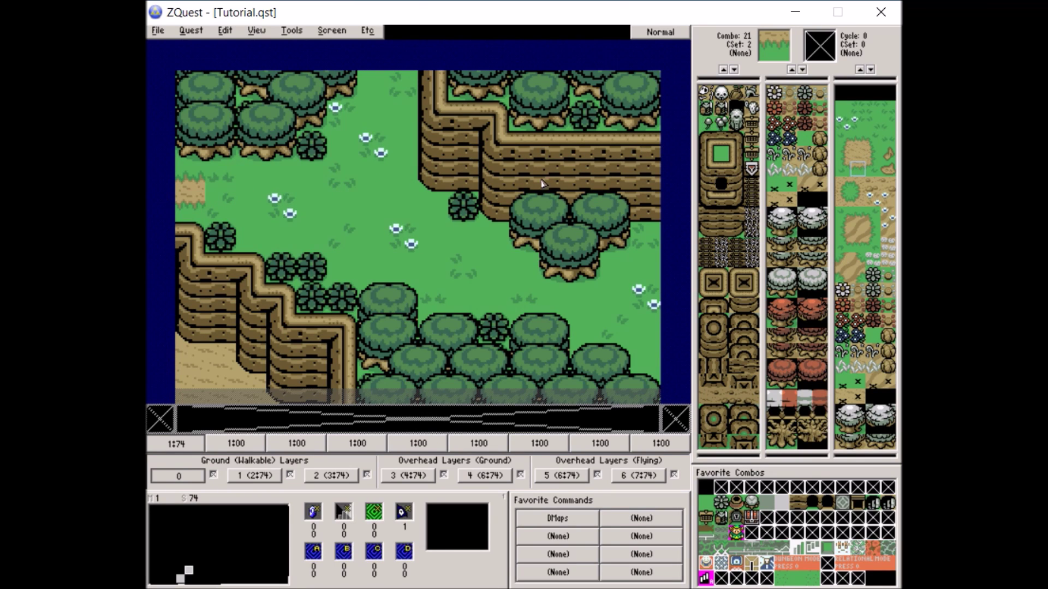
left_click(228, 207)
left_click(859, 191)
left_click(255, 212)
Step: Extend the path's lower border eastward using lower-left corner combo 20, bottom edge combo 21 and lower-right corner combo 22
left_click(843, 169)
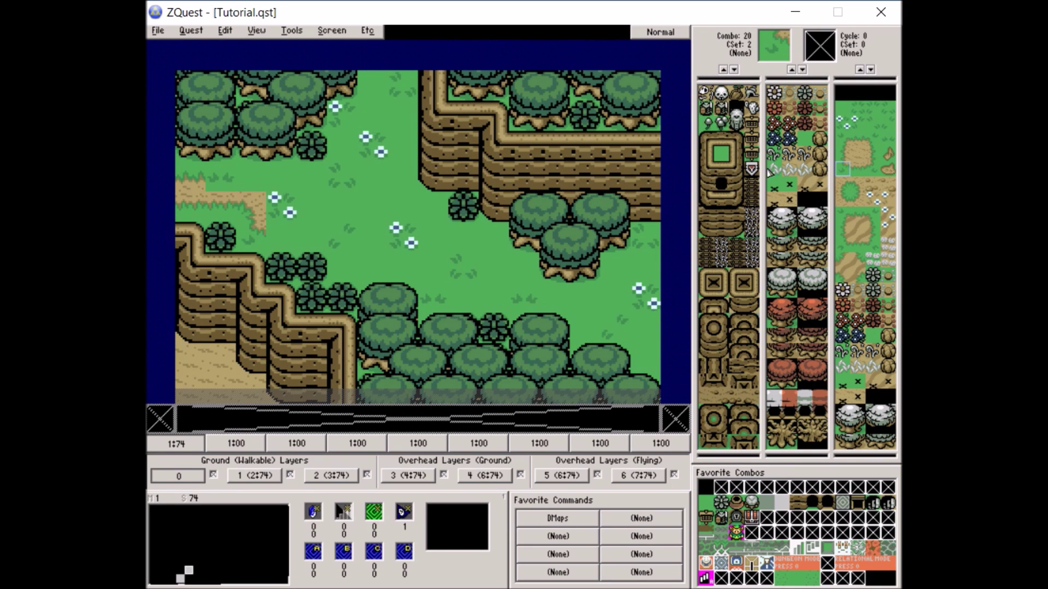
left_click(859, 174)
left_click_drag(281, 236, 307, 233)
left_click(873, 170)
left_click(352, 225)
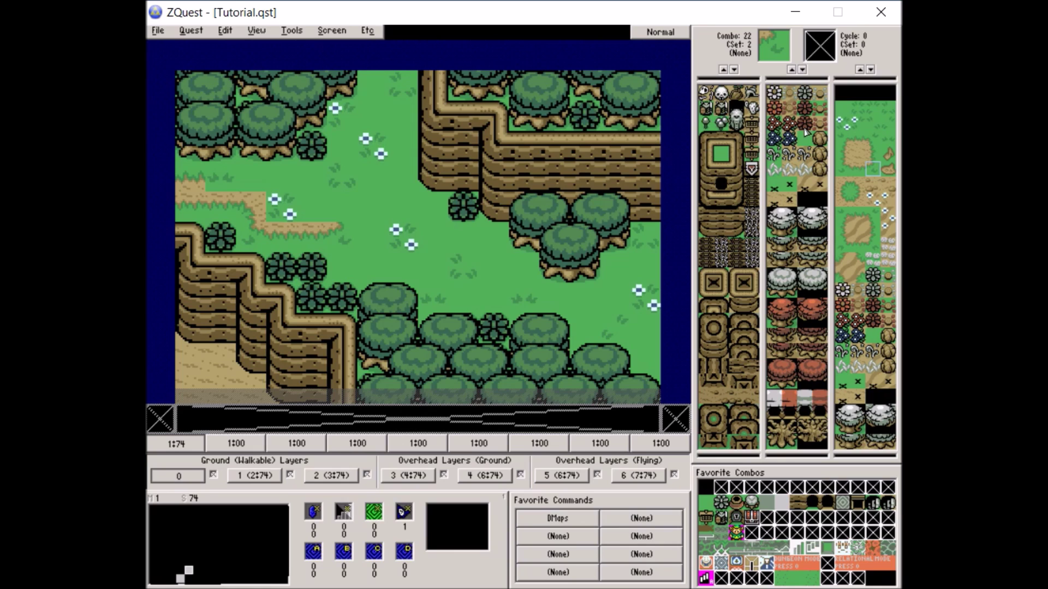
Step: Close the sand patch with right edge combo 18, upper-right corner combo 14 and a run of top edge pieces back to the path
left_click(872, 154)
left_click(326, 211)
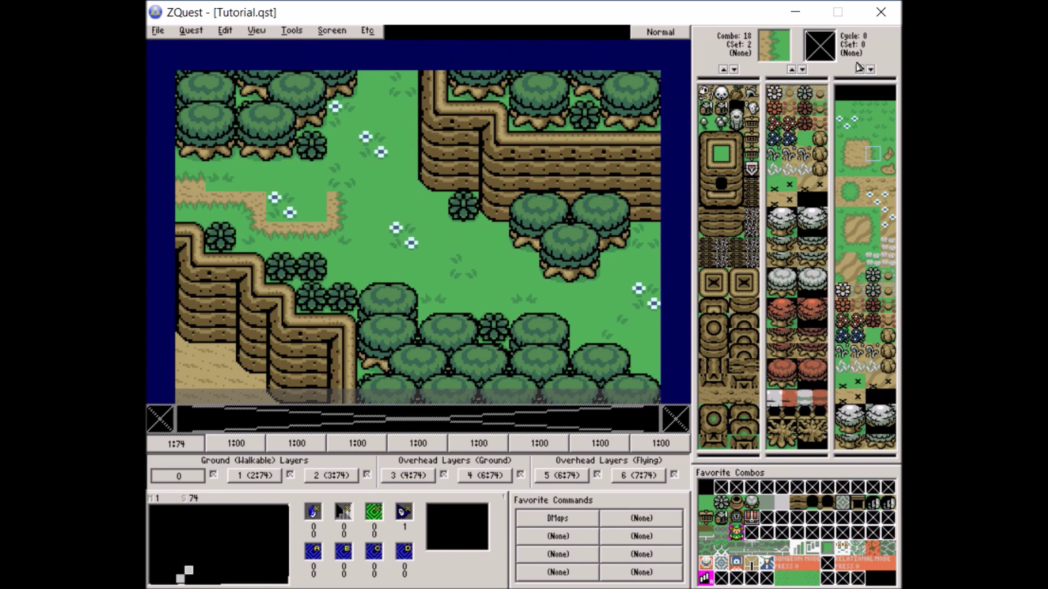
left_click(872, 139)
left_click(351, 182)
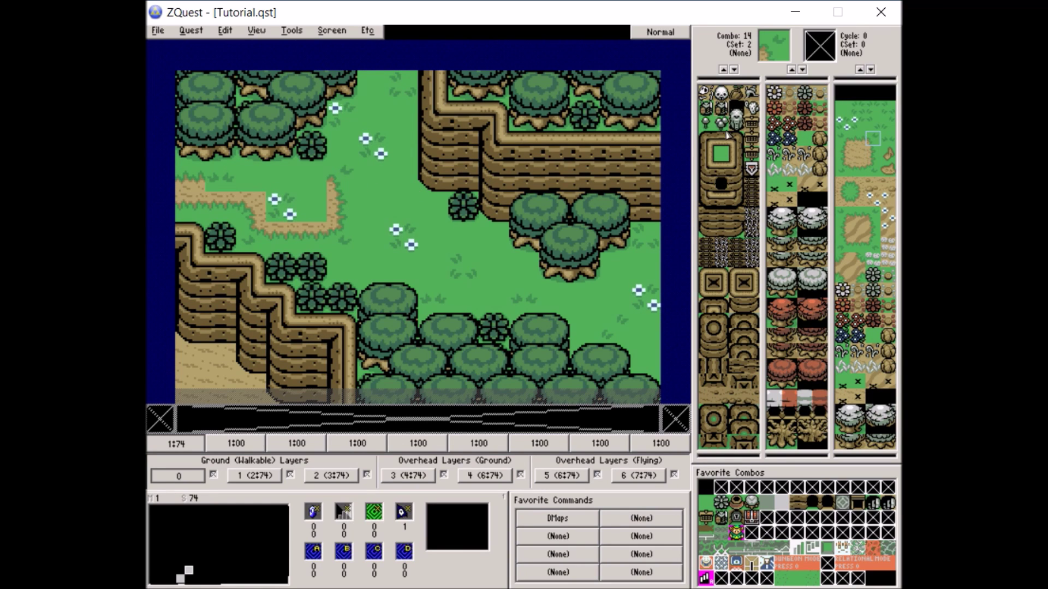
left_click(857, 140)
left_click_drag(314, 181, 246, 188)
key("u")
left_click_drag(309, 178, 233, 189)
Step: Fill the inside of the patch with plain sand combo 17 and add one pebbly sand combo 26
left_click(855, 154)
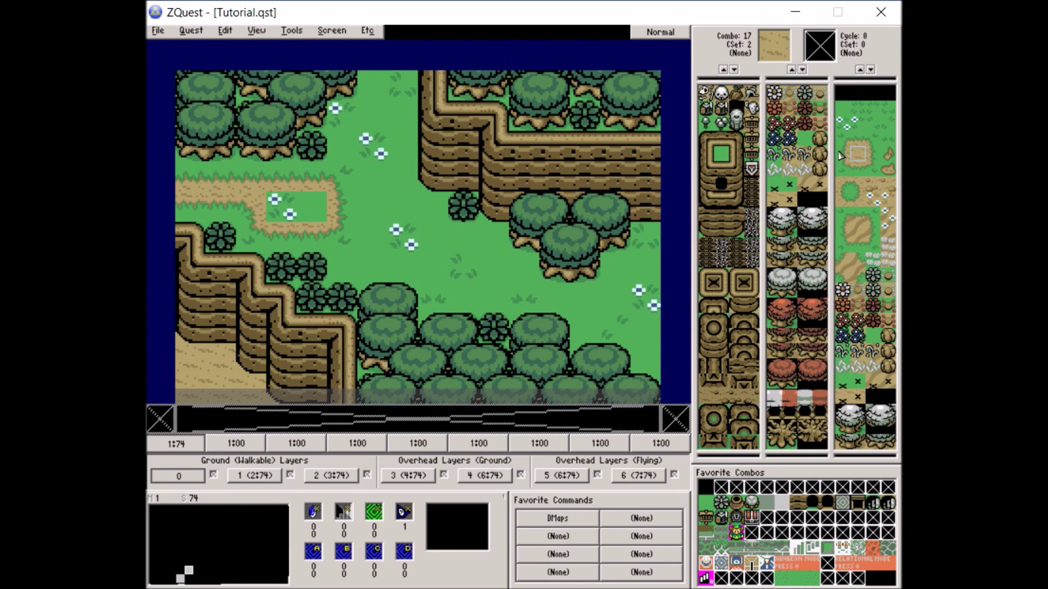
left_click_drag(336, 206, 293, 201)
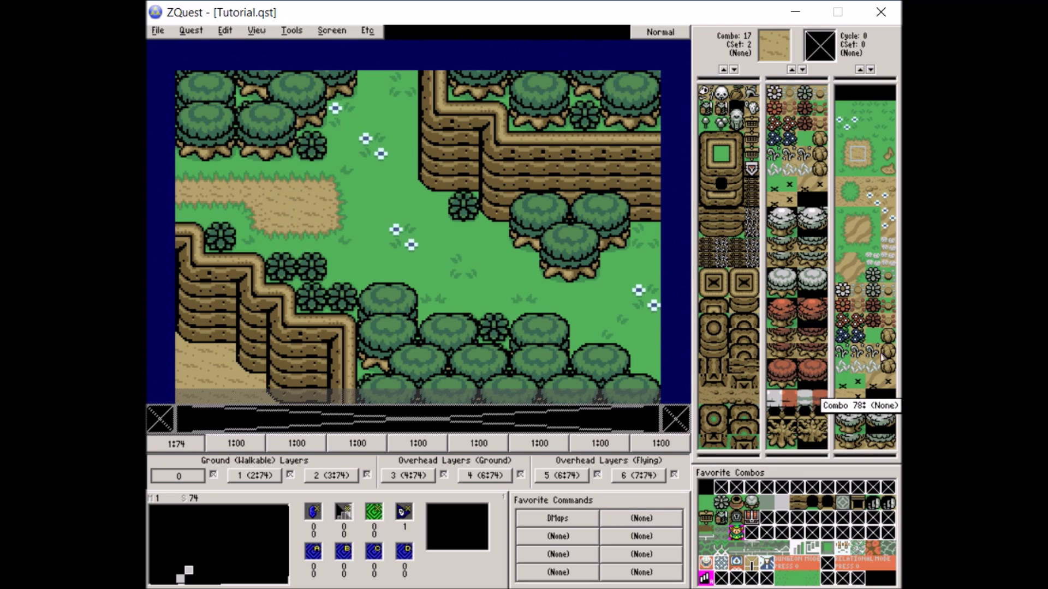
left_click(874, 187)
left_click(303, 207)
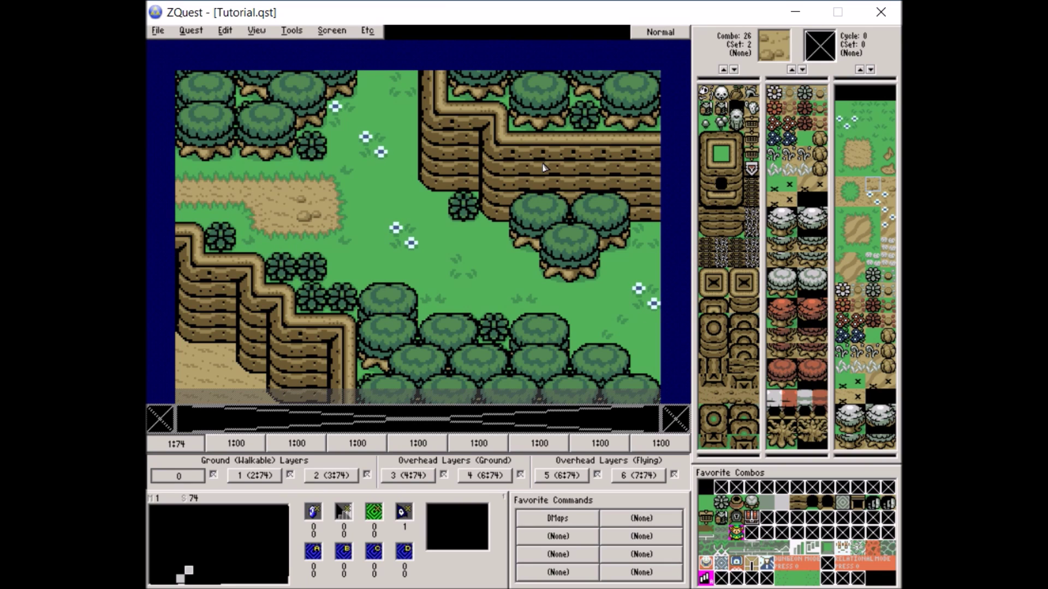
Step: Add Octorok (L1, Fast) and Octorok (L1, Slow) as the first two enemies of the screen
key("e")
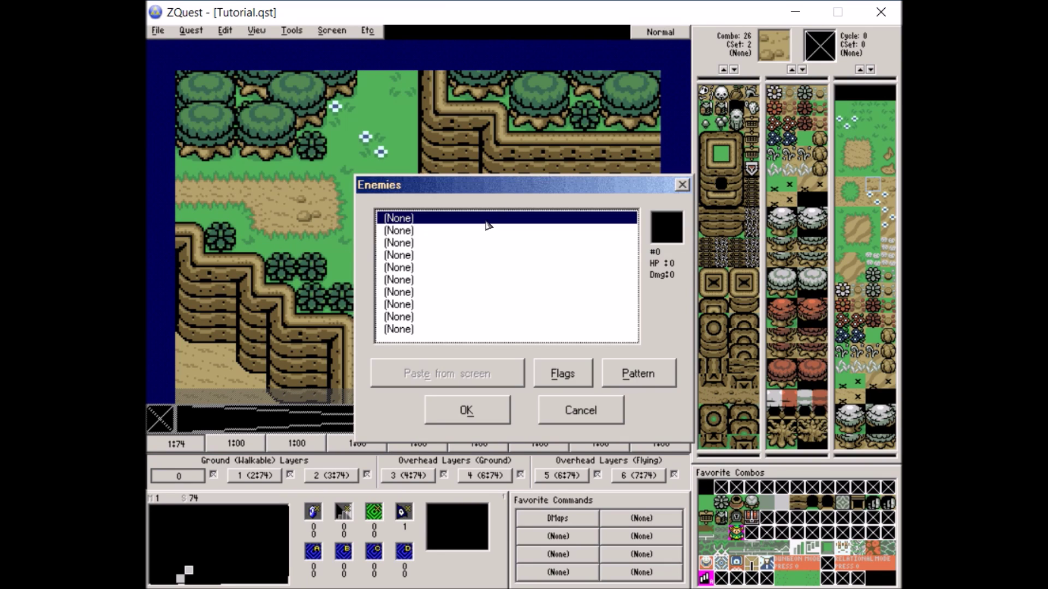
double_click(484, 226)
key("o")
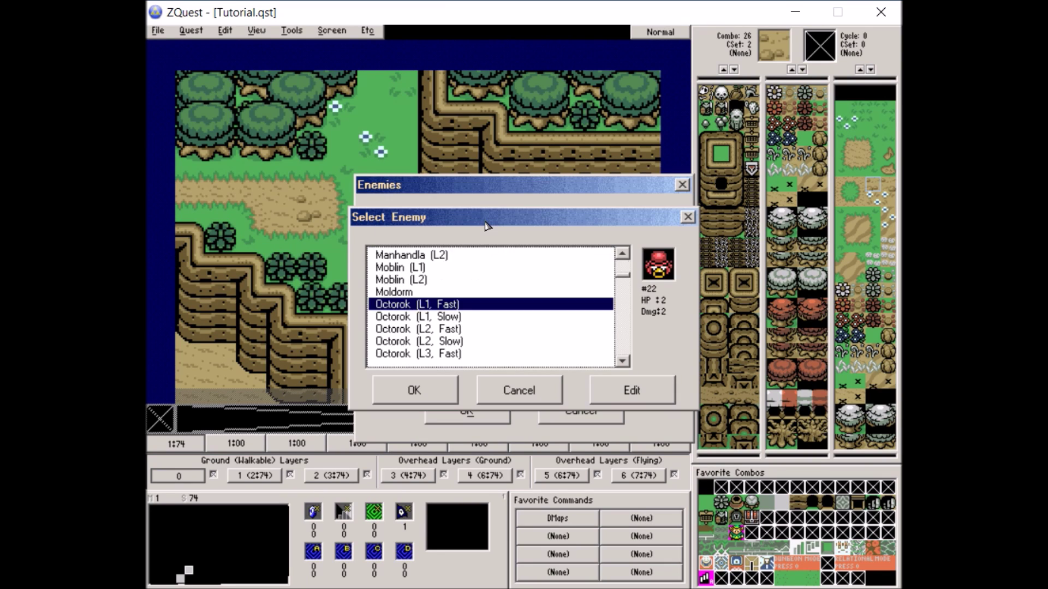
double_click(453, 308)
double_click(428, 230)
key("o")
left_click(428, 319)
double_click(427, 319)
left_click(470, 412)
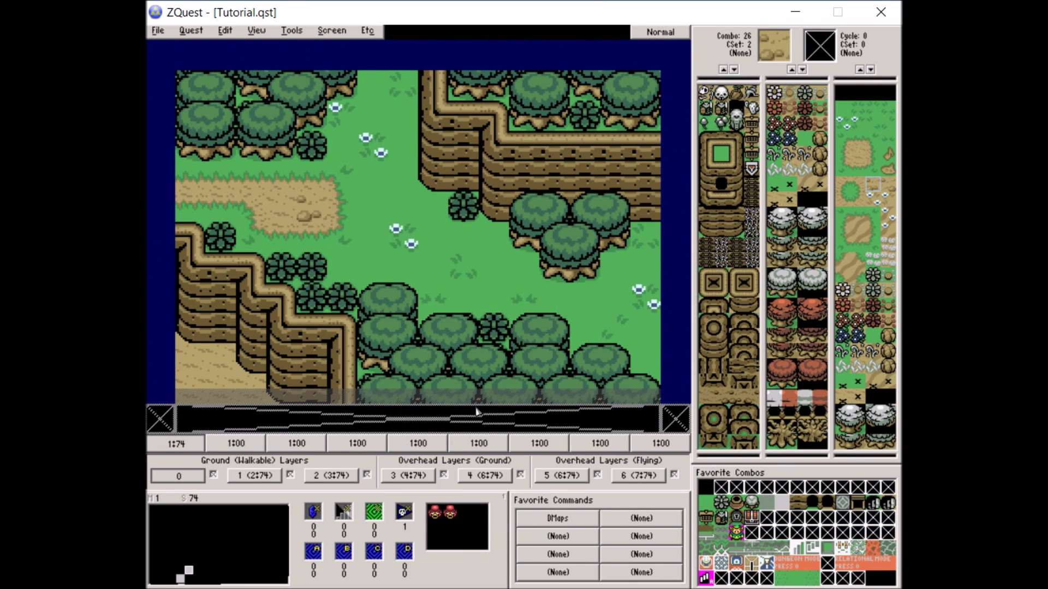
Step: Reopen the screen's enemy list to check its entries and the enemy choices for the second slot
key("e")
left_click(469, 418)
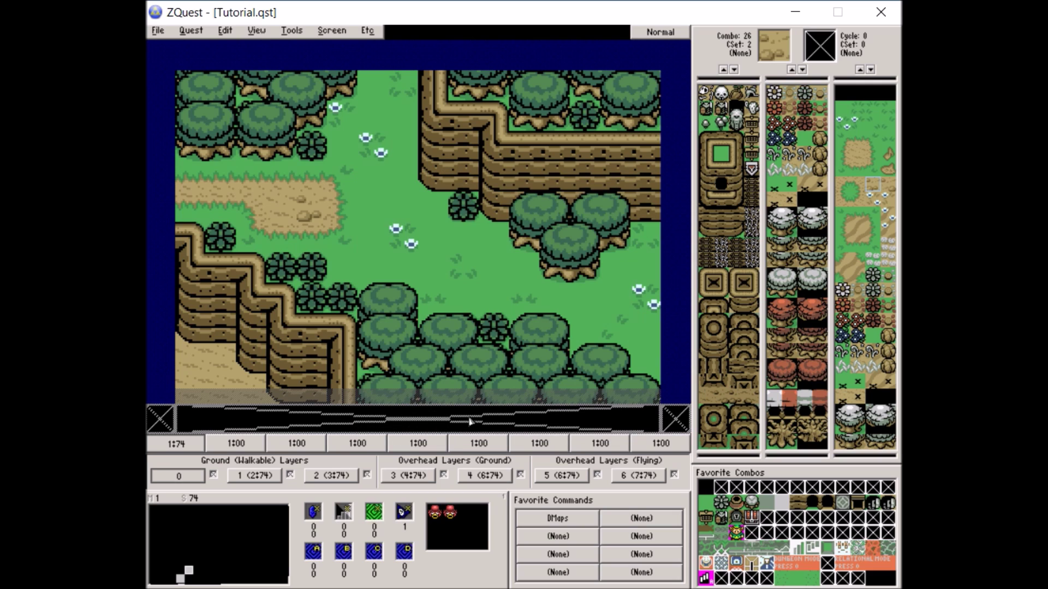
key("e")
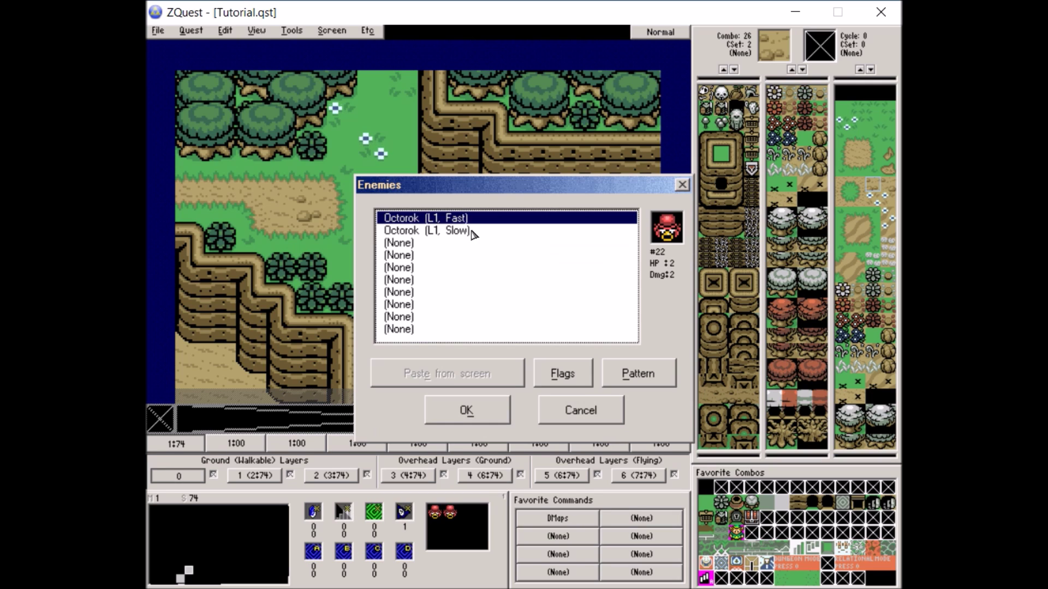
double_click(466, 230)
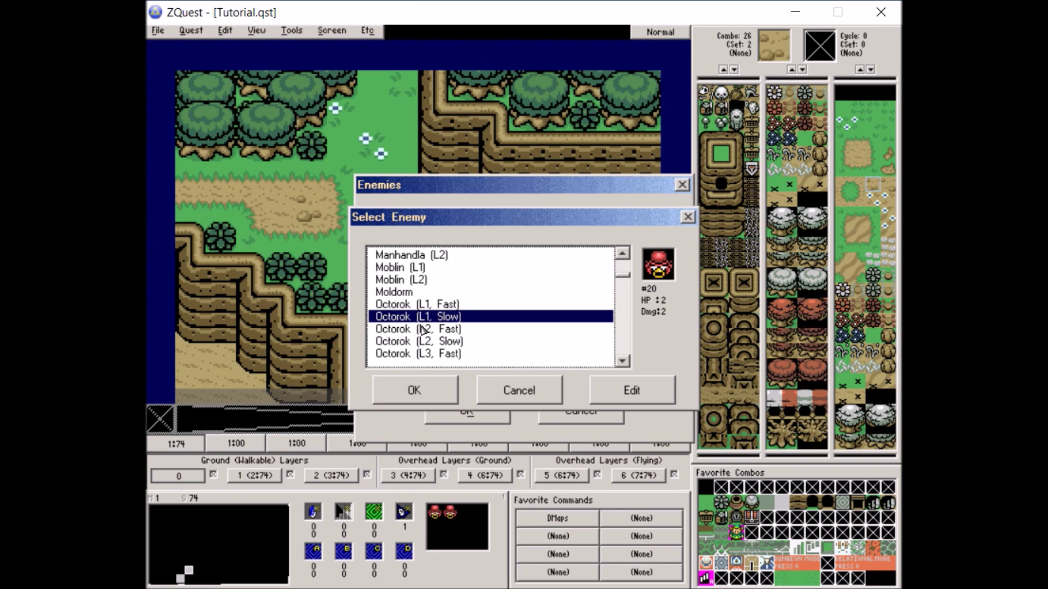
left_click(408, 384)
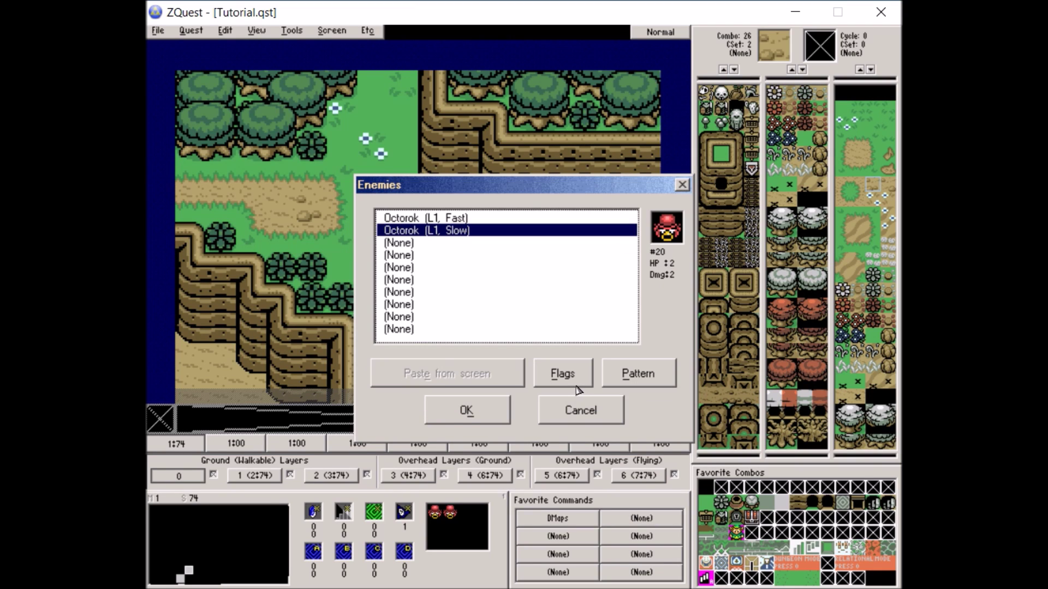
left_click(475, 412)
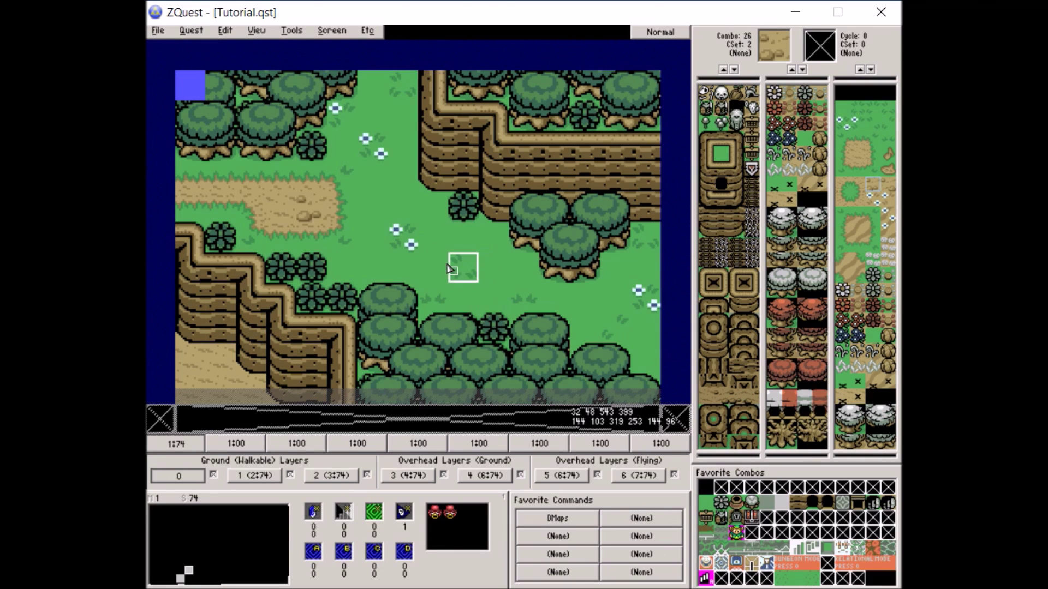
Step: Edit DMap 0 and set its continue screen to 74
left_click(203, 30)
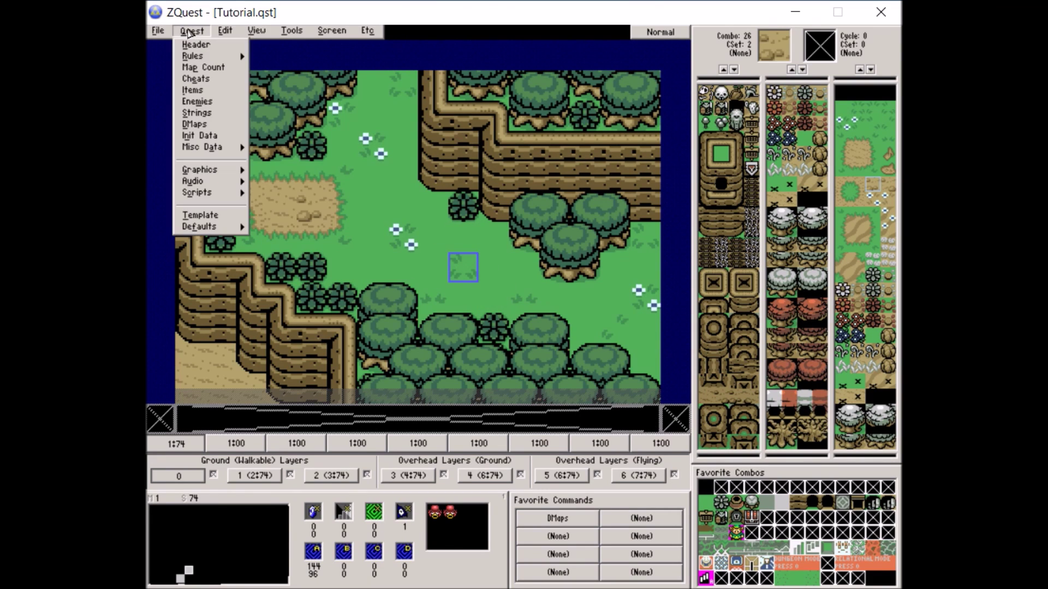
left_click(209, 124)
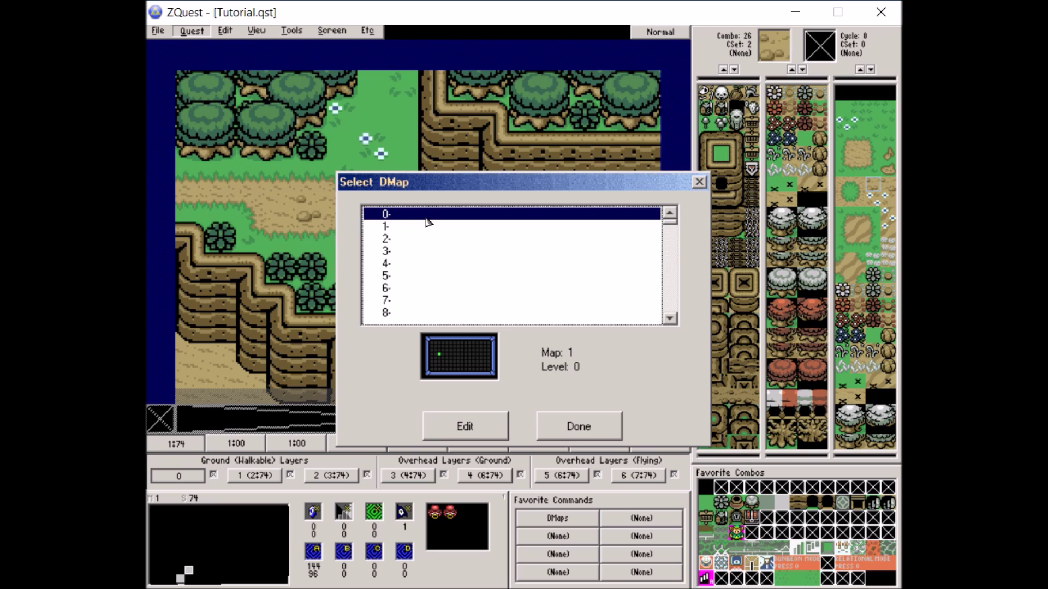
double_click(427, 221)
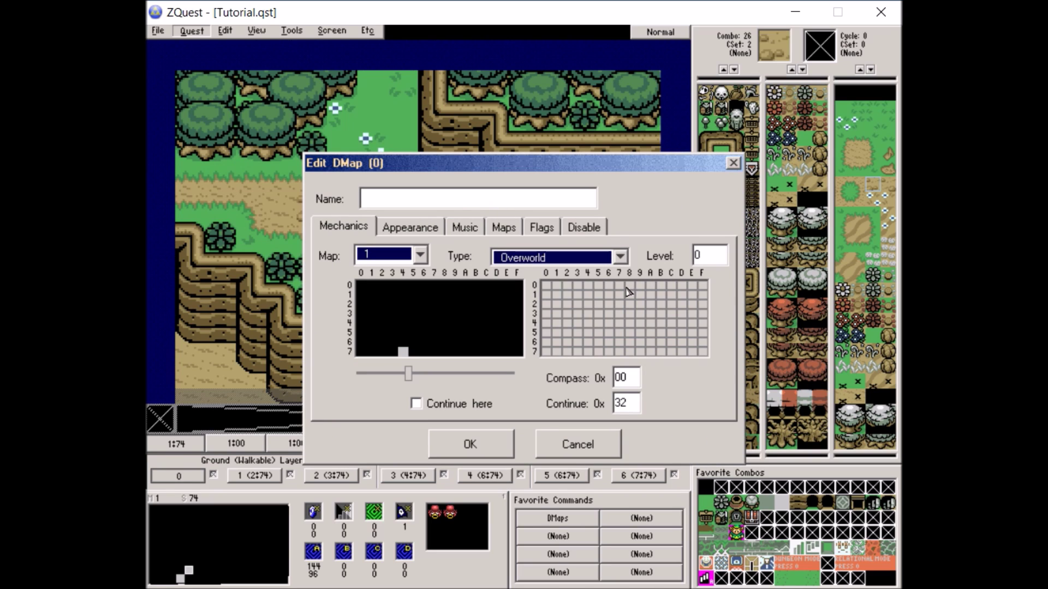
left_click(633, 403)
key("BackSpace")
key("BackSpace")
type("74")
left_click(477, 410)
Step: Look over DMap 0's music, appearance and maps settings, accept the DMap changes and close the DMap list
left_click(464, 227)
left_click(427, 228)
left_click(351, 230)
left_click(510, 228)
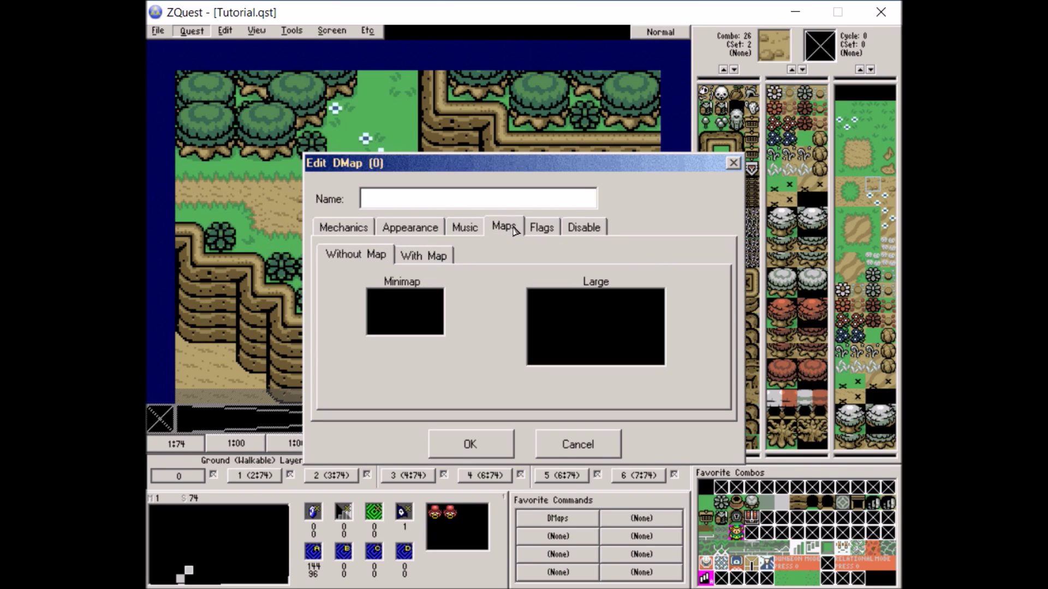
left_click(345, 219)
left_click(474, 446)
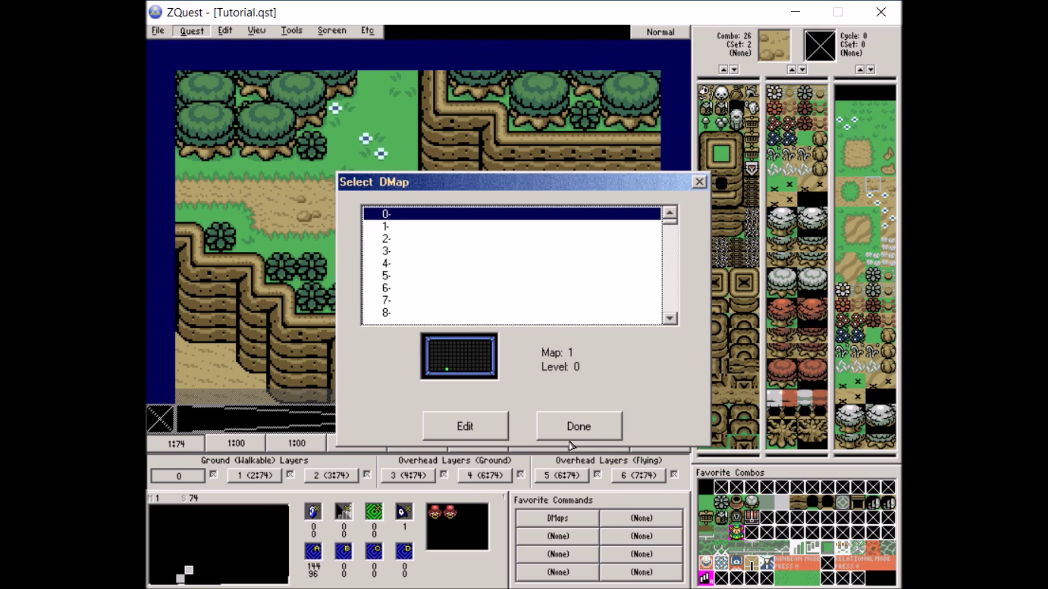
left_click(571, 433)
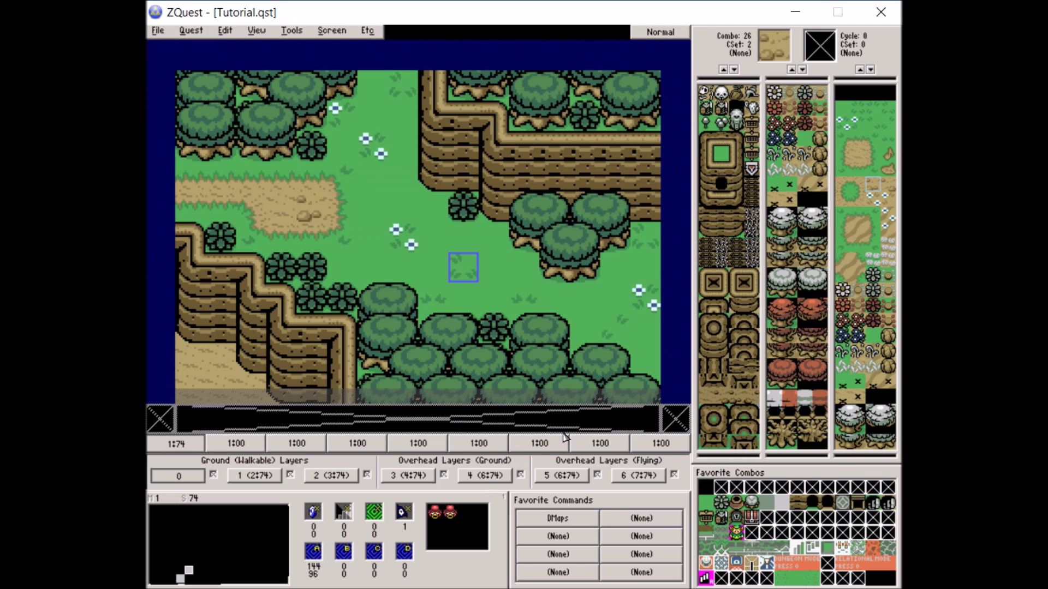
Step: Open the quest's initialization data and look over the starting equipment, item counts and the Bombs entry
left_click(211, 32)
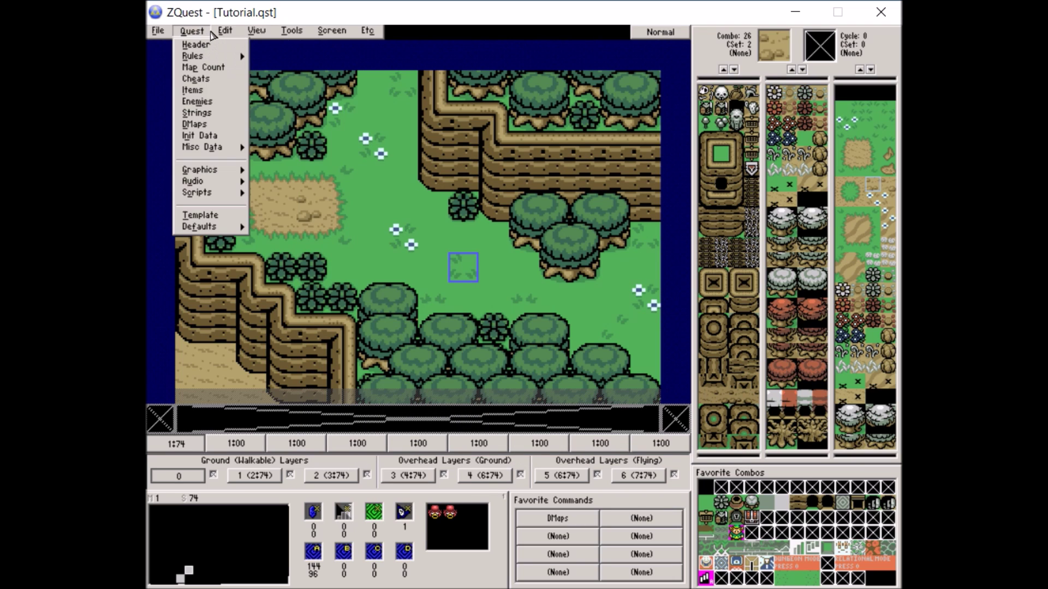
left_click(223, 141)
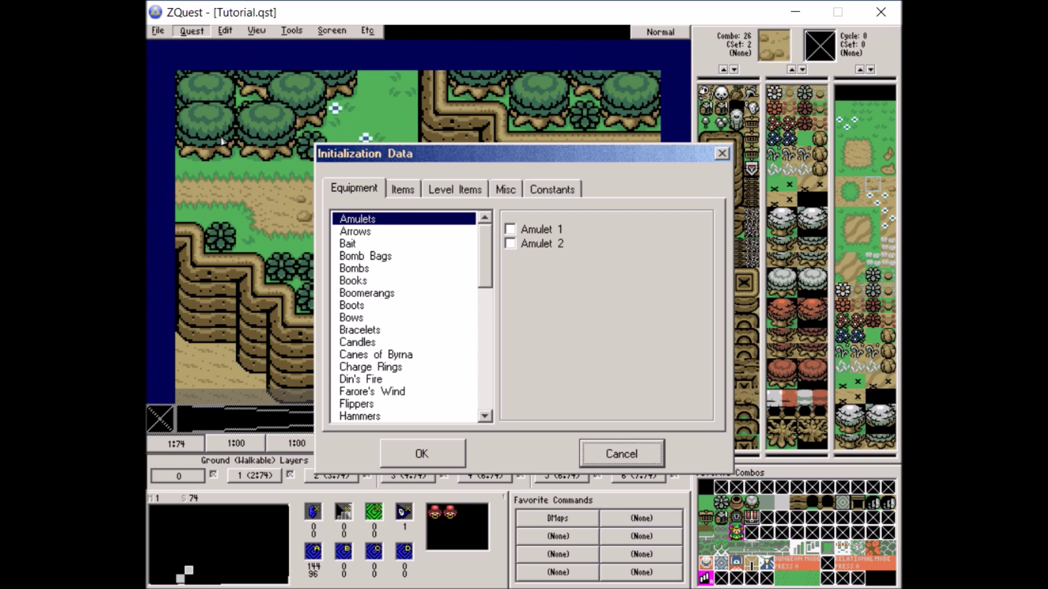
mouse_move(487, 267)
left_mouse_down()
mouse_move(514, 309)
mouse_move(510, 257)
mouse_move(505, 418)
mouse_move(504, 260)
left_mouse_up()
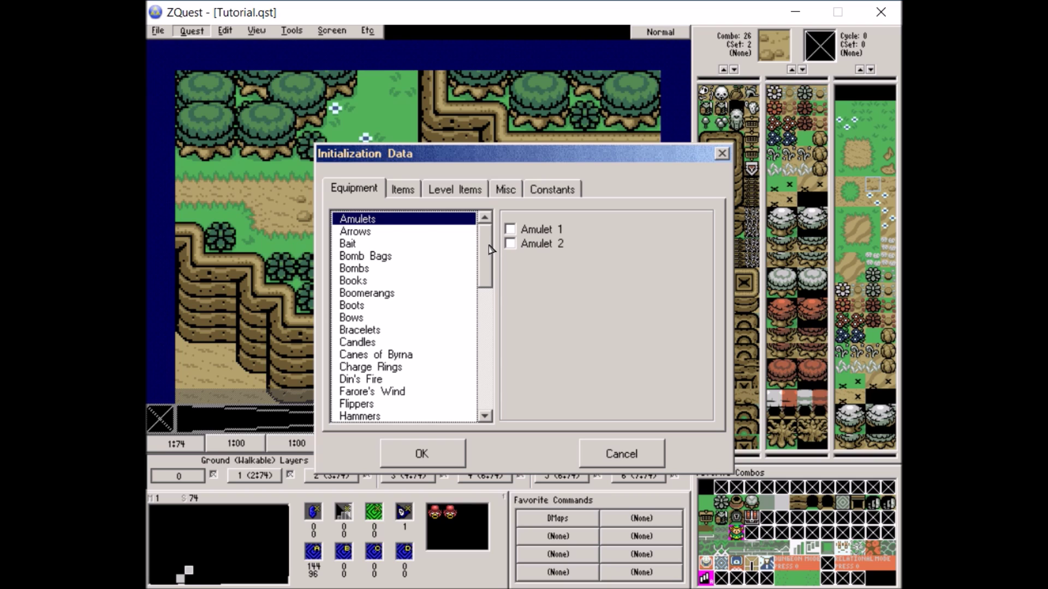
left_click_drag(489, 248, 484, 224)
left_click(420, 188)
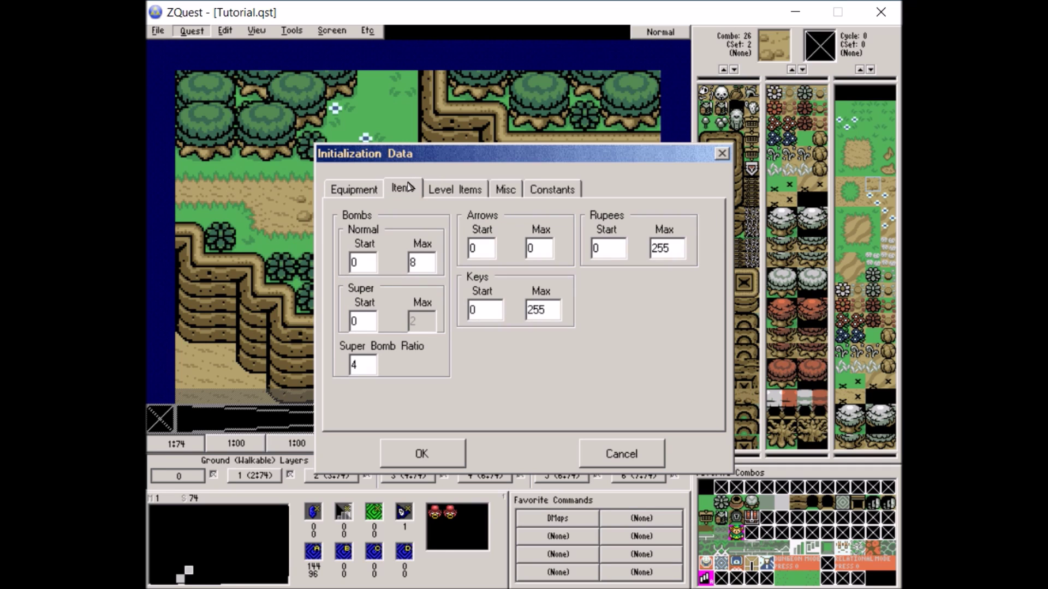
left_click(374, 197)
left_click(355, 268)
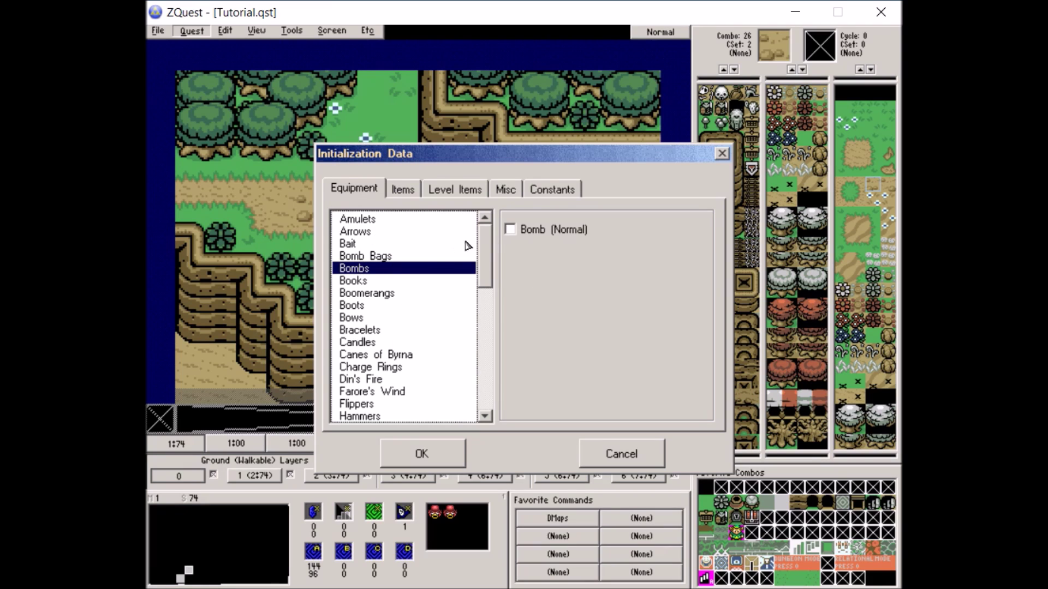
Step: Set the starting normal bombs to 8 and both the starting and maximum arrows to 30
left_click(404, 189)
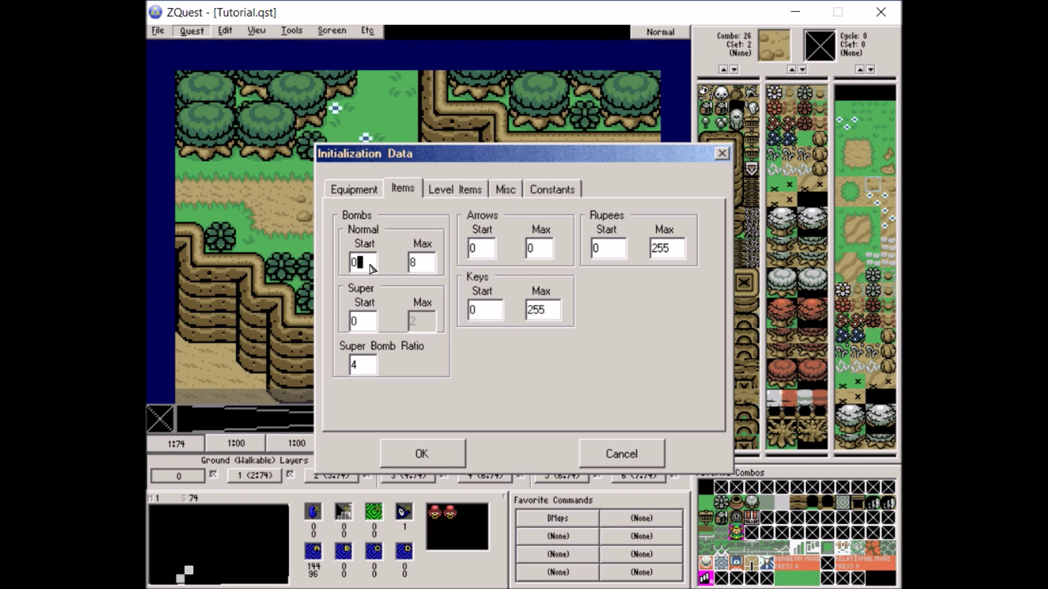
key("BackSpace")
type("8")
left_click(494, 249)
key("BackSpace")
type("30")
left_click(530, 249)
left_click(536, 249)
type("30")
Step: Set the starting rupees to 27 and the starting super bombs to 1
left_click(604, 248)
key("BackSpace")
type("27")
left_click(369, 319)
key("BackSpace")
type("21")
key("BackSpace")
key("BackSpace")
type("1")
left_click(494, 314)
Step: Look over the level item settings for the first and last level ranges, through levels 510 and 511
left_click(454, 191)
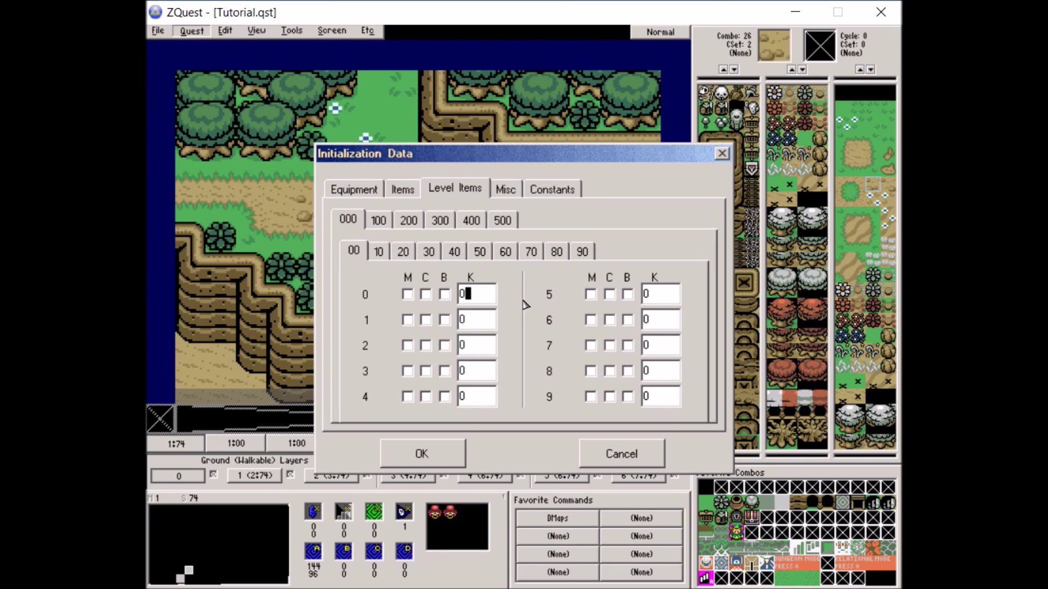
left_click(580, 253)
left_click(512, 225)
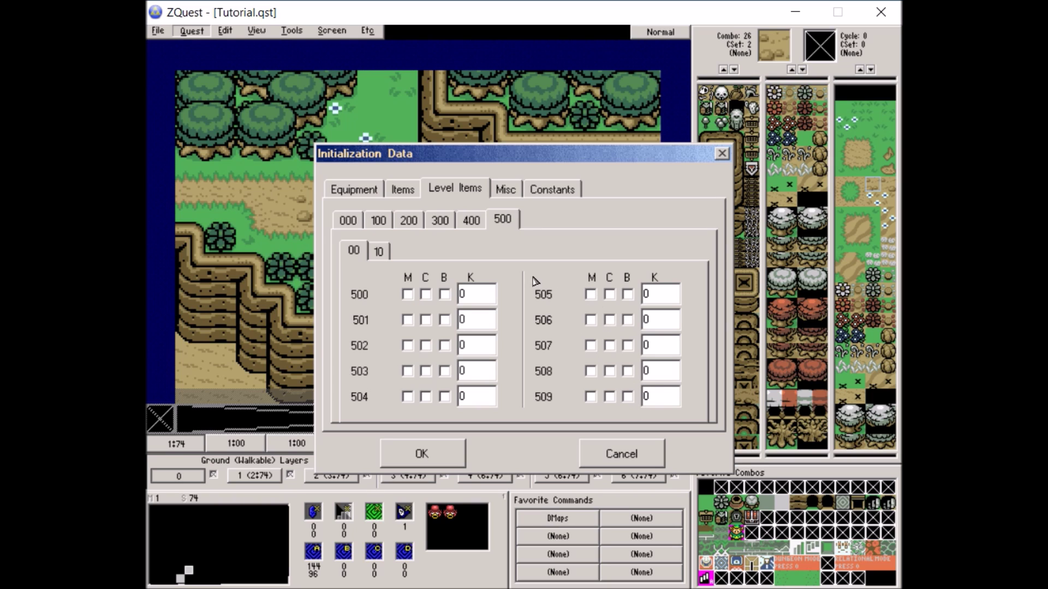
left_click(382, 252)
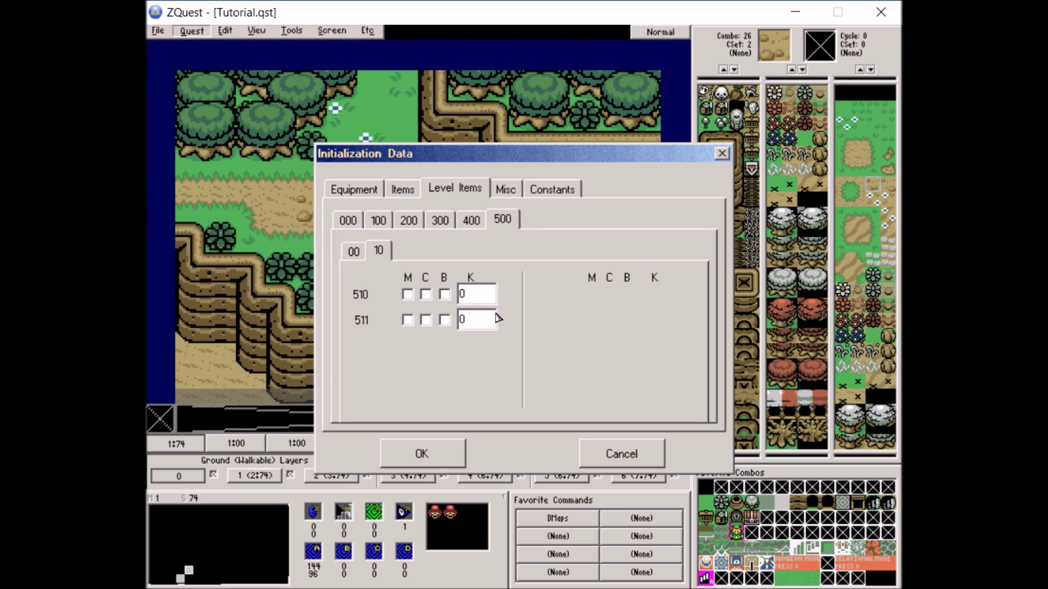
left_click(350, 224)
left_click(359, 254)
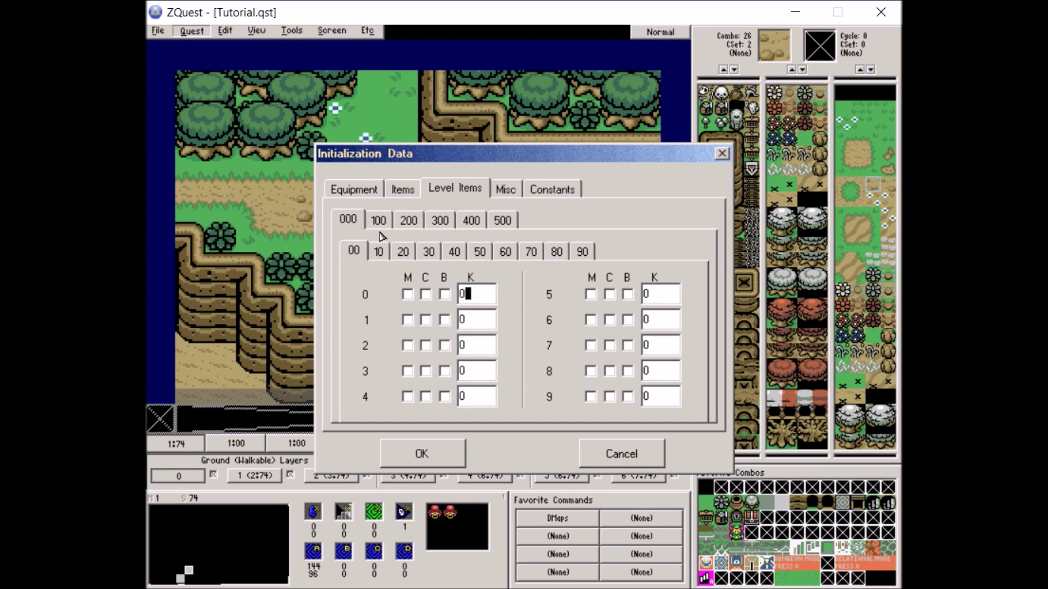
Step: Examine the starting DMap choices and the Slash option among the miscellaneous starting settings
left_click(506, 190)
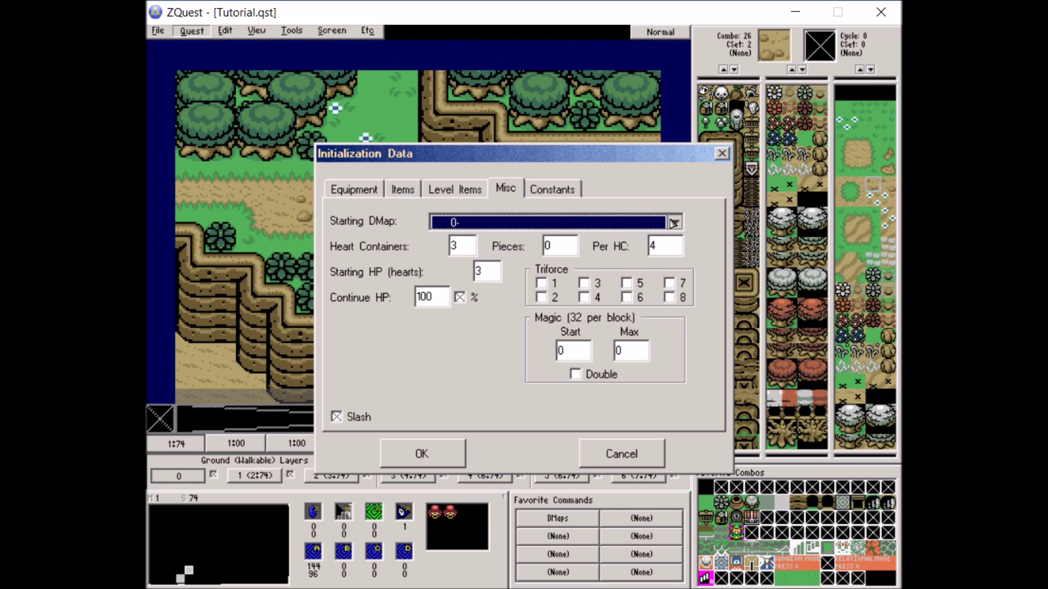
left_click(674, 222)
left_click(675, 222)
left_click(674, 222)
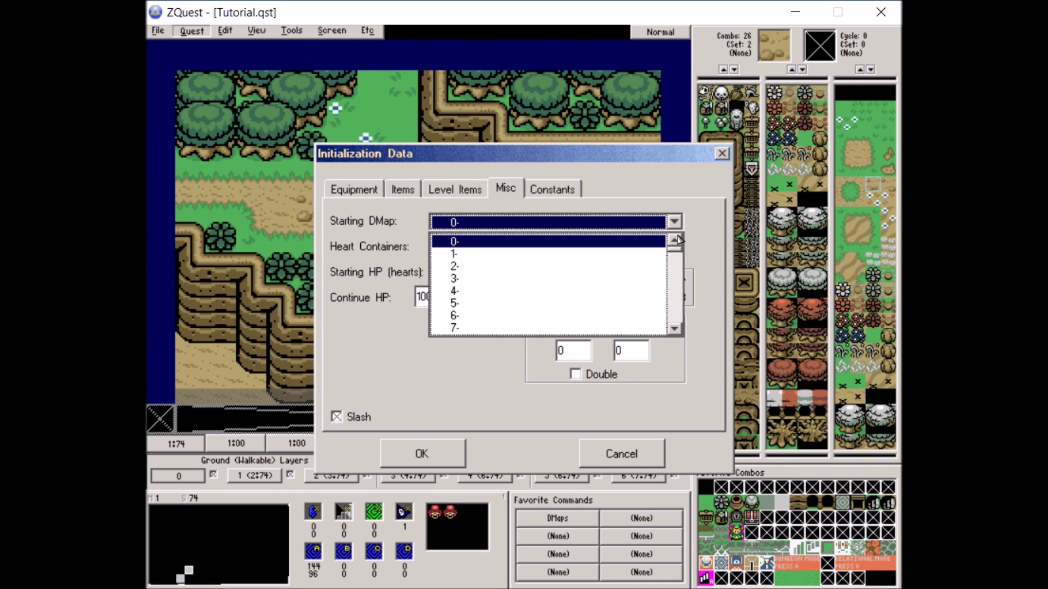
left_click(675, 221)
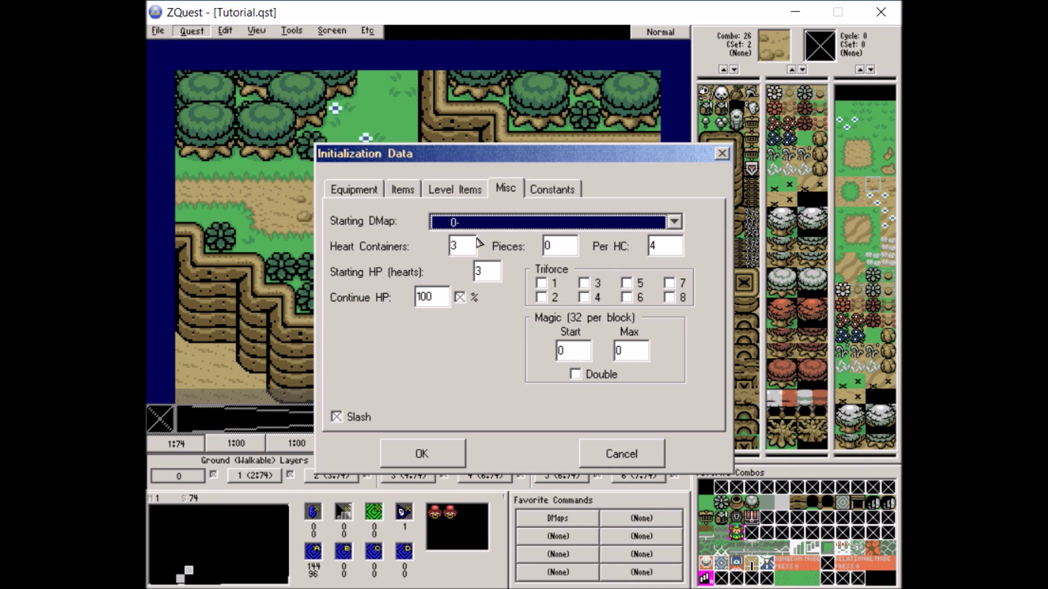
left_click(336, 418)
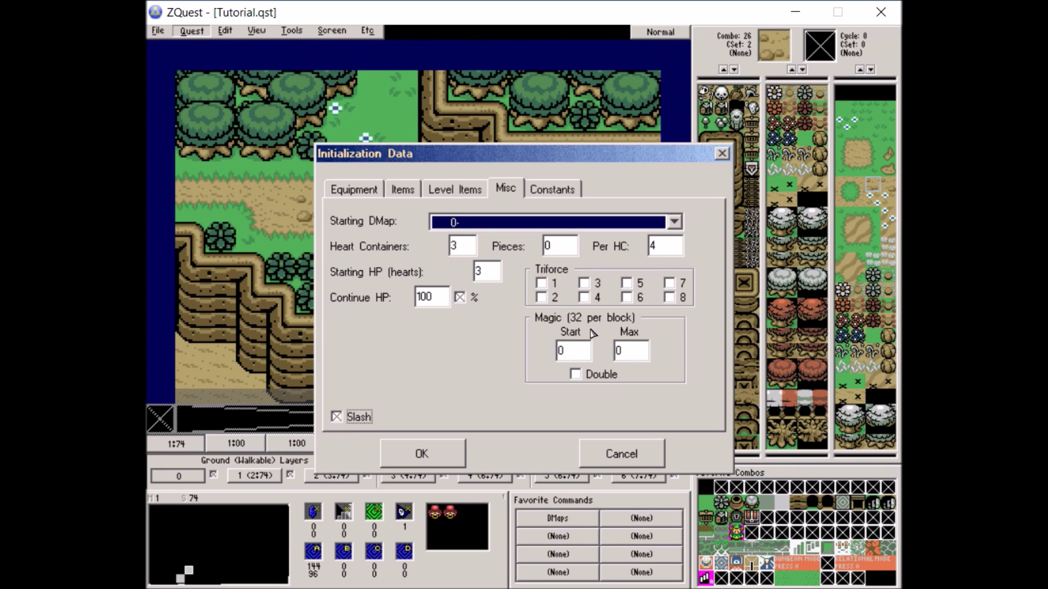
Step: Set both the starting and maximum magic to 256
left_click(586, 352)
key("BackSpace")
type("256")
key("Tab")
key("BackSpace")
type("256")
Step: Set the heart containers to 4 and check the starting HP and Continue HP percentage settings
left_click(467, 243)
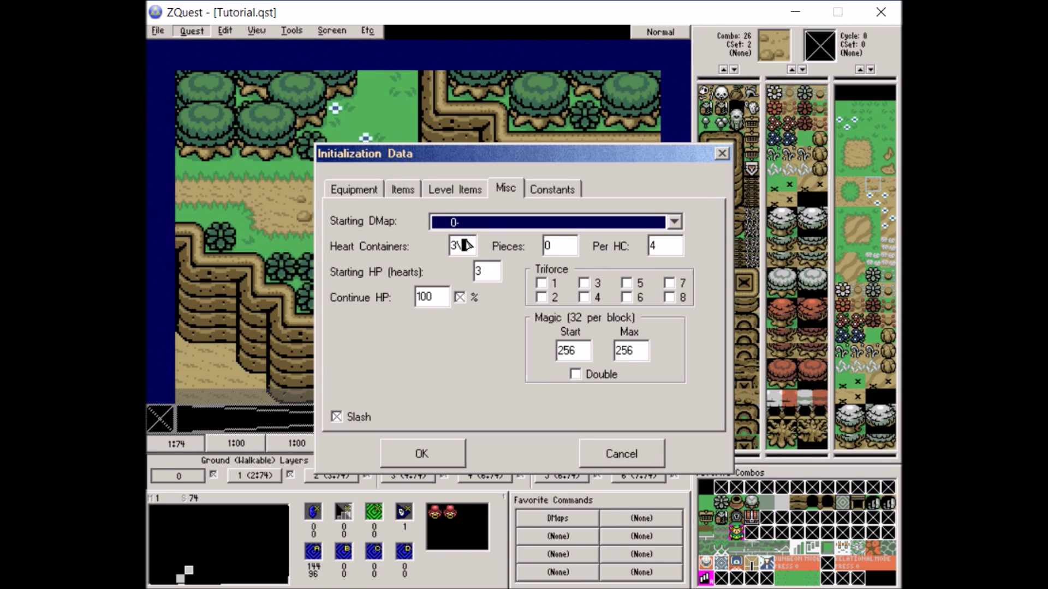
key("BackSpace")
type("4")
left_click(494, 279)
left_click(434, 302)
left_click(459, 297)
left_click(460, 300)
Step: Review the gravity and jumping constants, accept the initialization data and save the quest
left_click(550, 191)
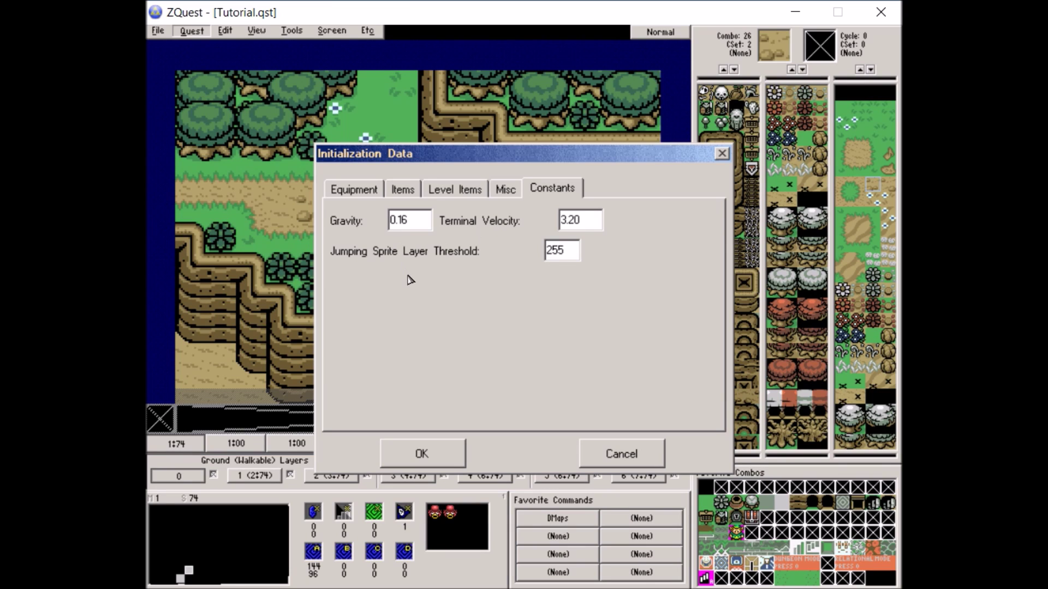
left_click(414, 227)
left_click(429, 447)
key("F2")
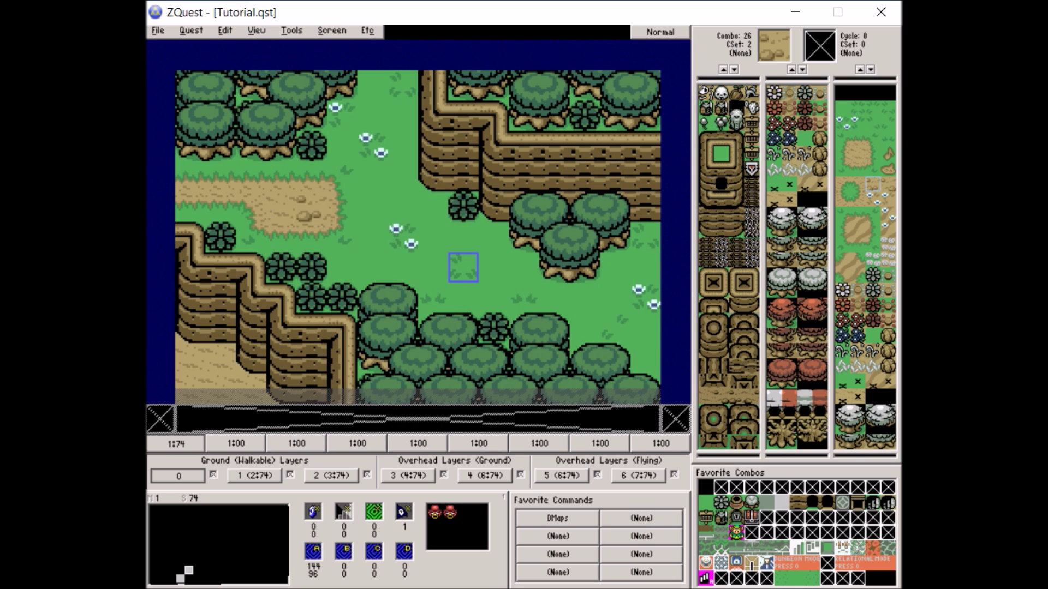
Step: Place the pebbled sand combo 26 on the sandy ground below the lower-left cliff
left_click(885, 143)
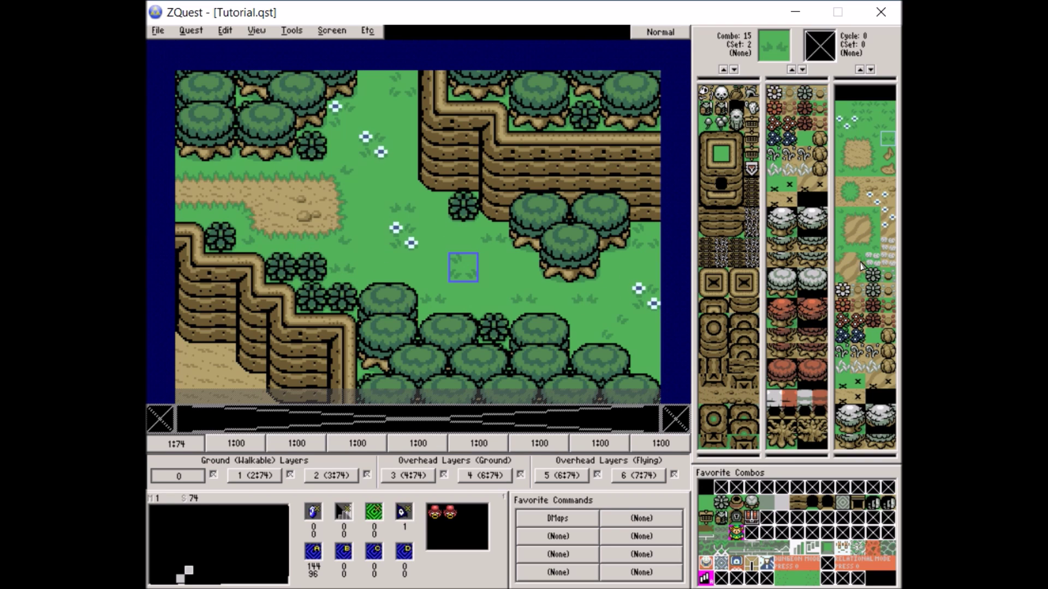
left_click(873, 185)
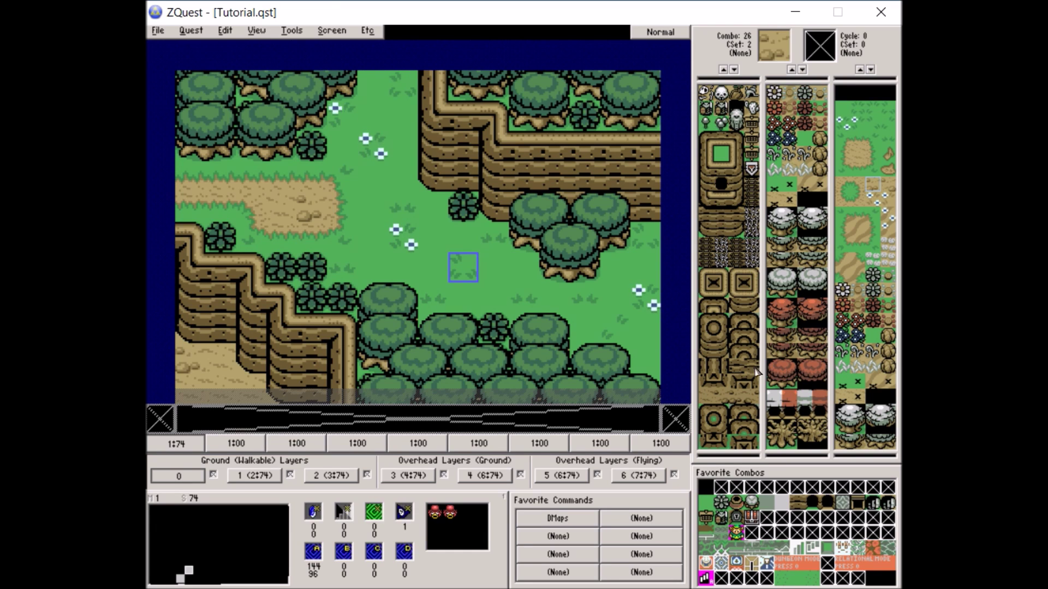
Step: Place a Cave (Walk Up) combo in the upper cliff base above the bush and replace it with rock pile combo 416
left_click(734, 289)
scroll(734, 290, "up", 5)
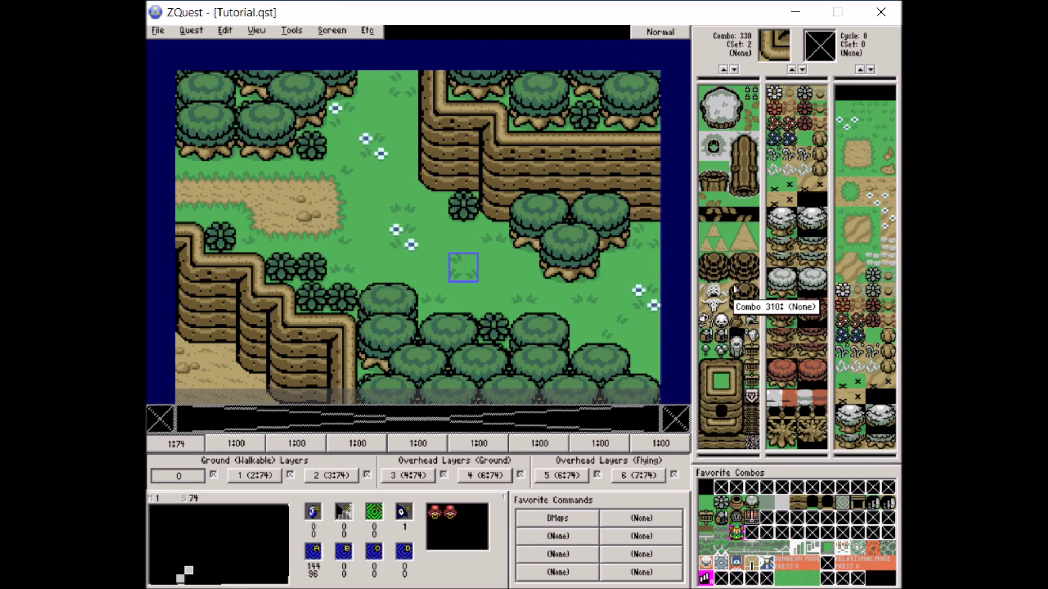
scroll(734, 290, "up", 10)
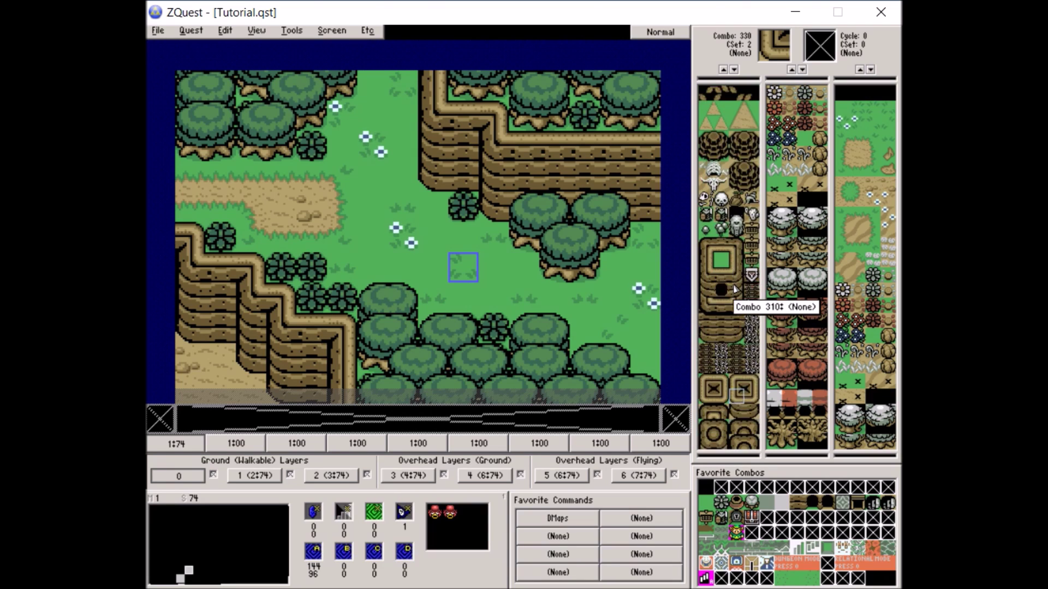
scroll(734, 289, "up", 8)
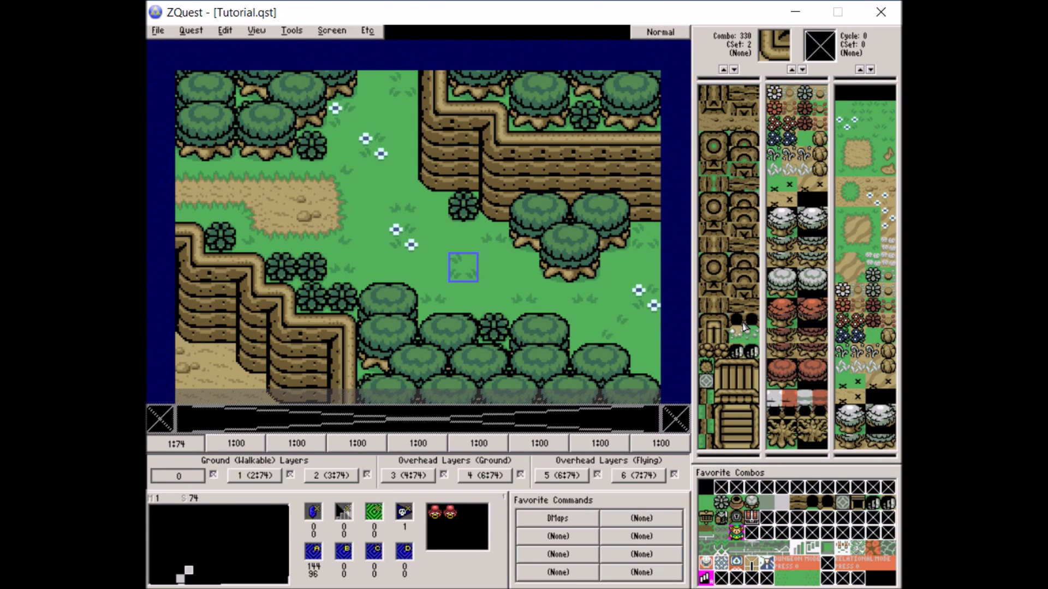
left_click(743, 322)
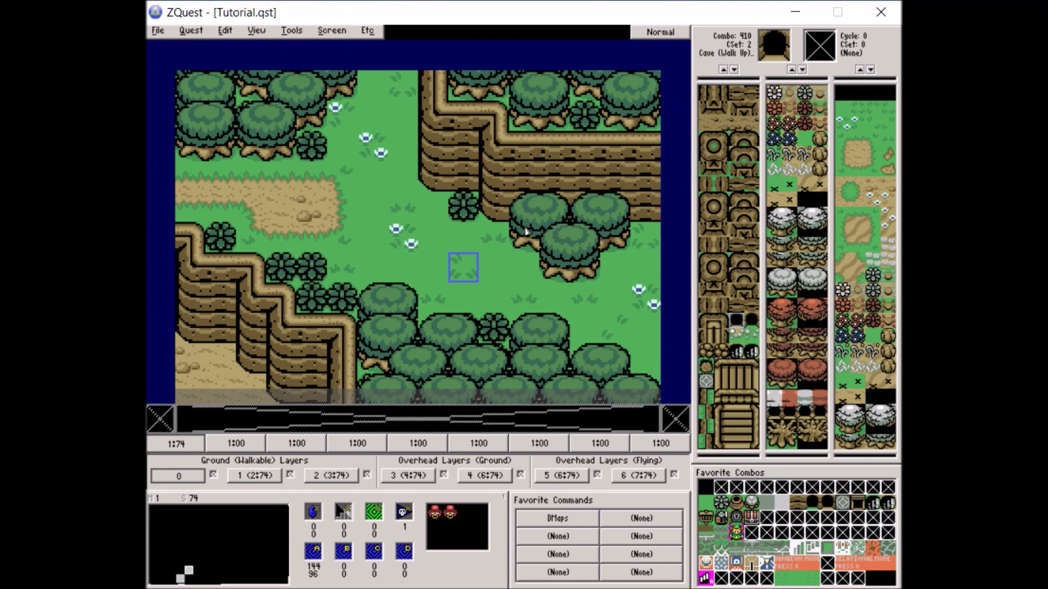
left_click(462, 183)
left_click(749, 325)
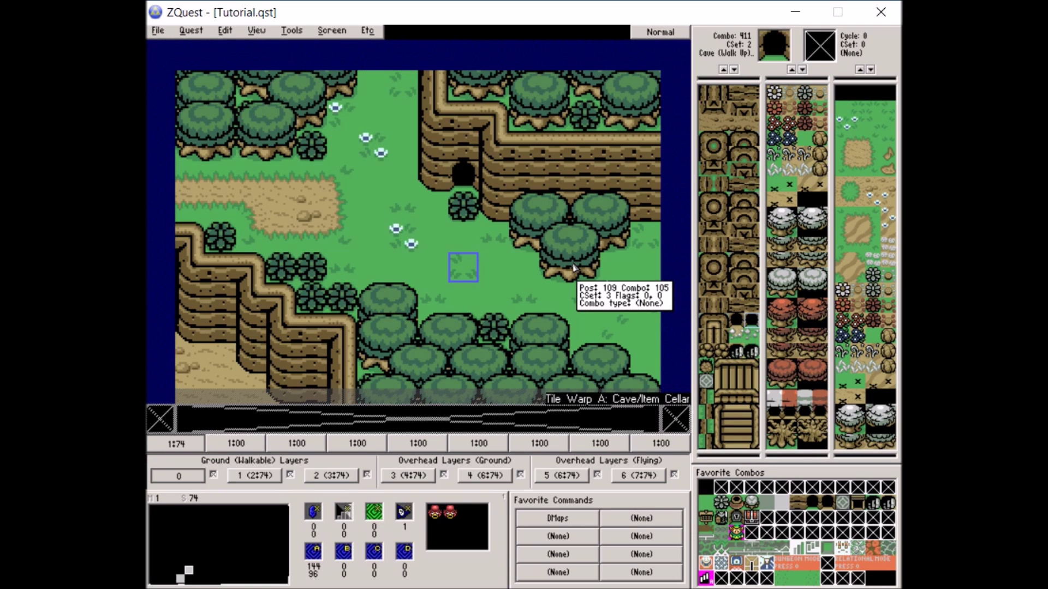
left_click(717, 347)
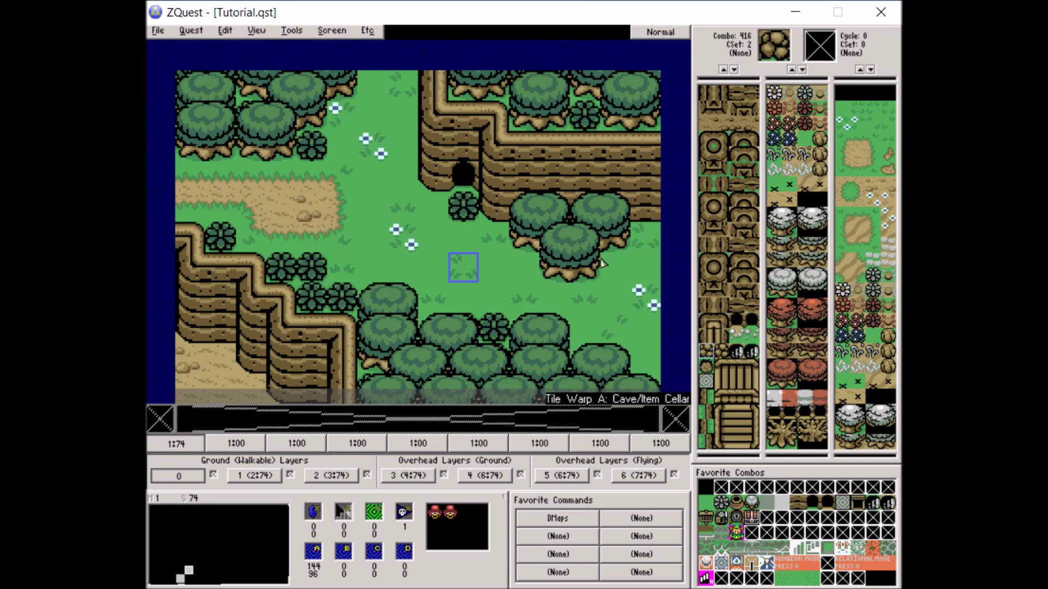
left_click(464, 175)
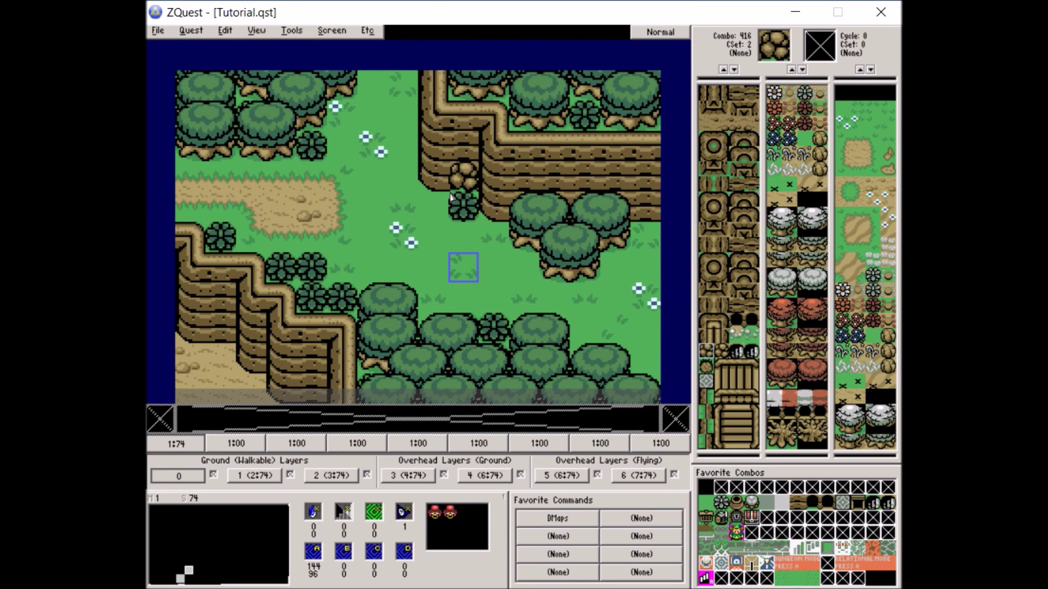
Step: Replace a bush beside the lower-left cliff with the Stairs [A] combo 419 and place Warp Return Square A on the central grass
left_click(735, 355)
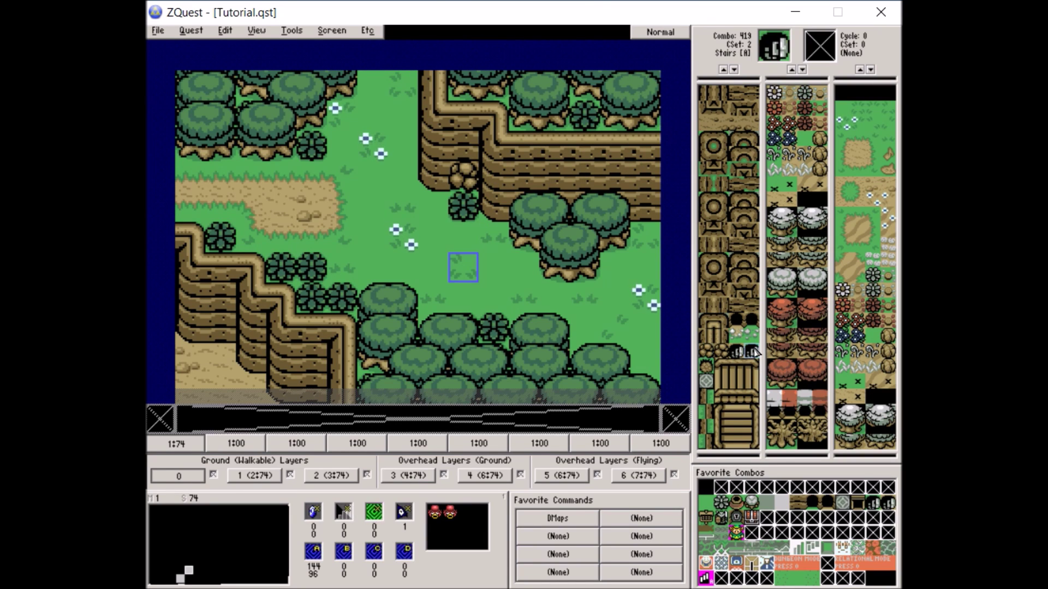
left_click(317, 303)
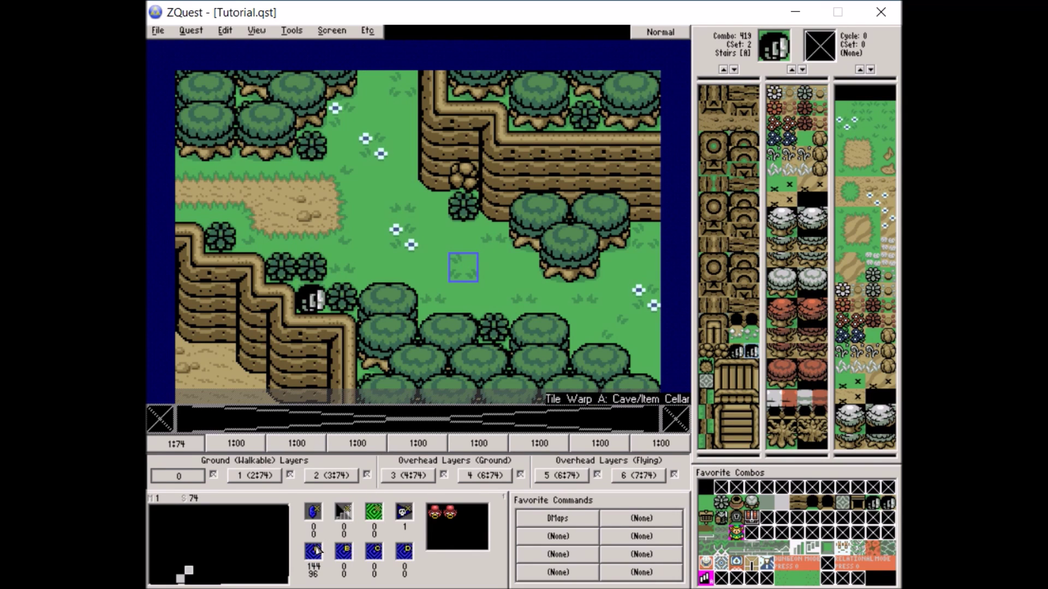
left_click(316, 549)
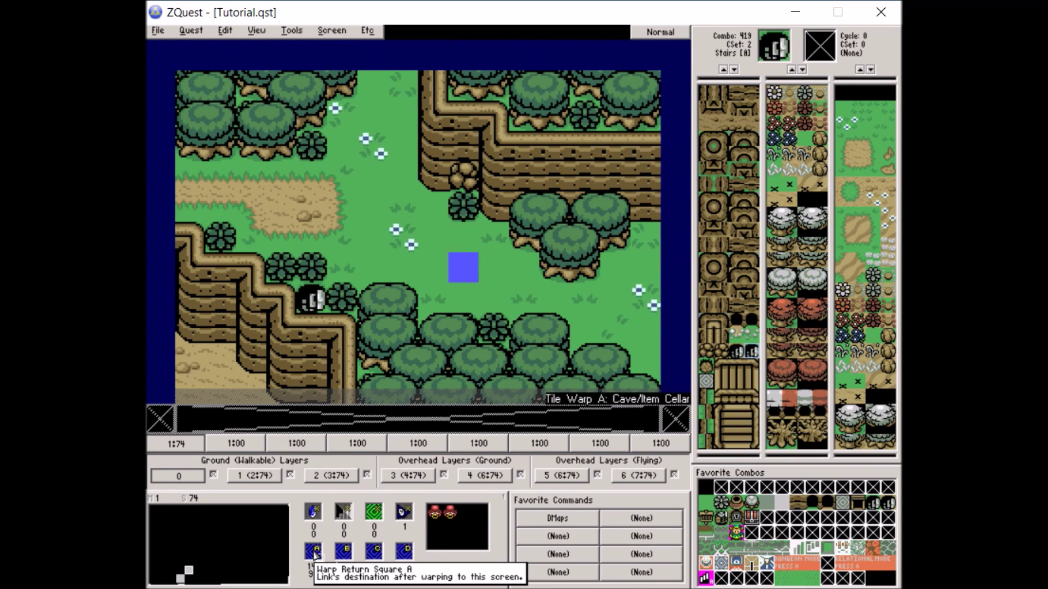
left_click(459, 258)
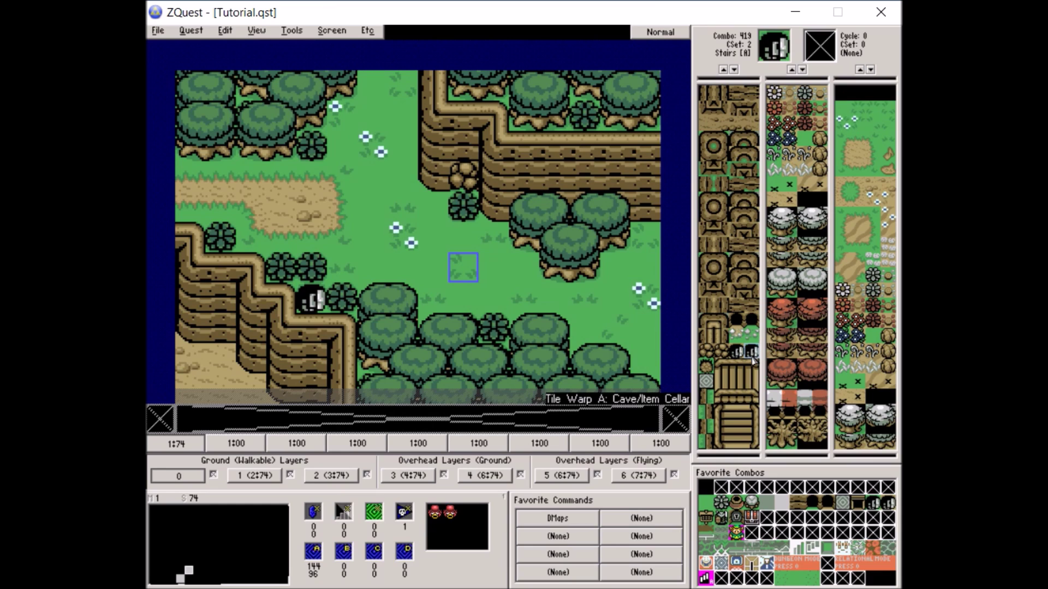
Step: Find the Cave (Walk Up) [A] combo 411 in the combo list and open its properties
scroll(755, 344, "up", 2)
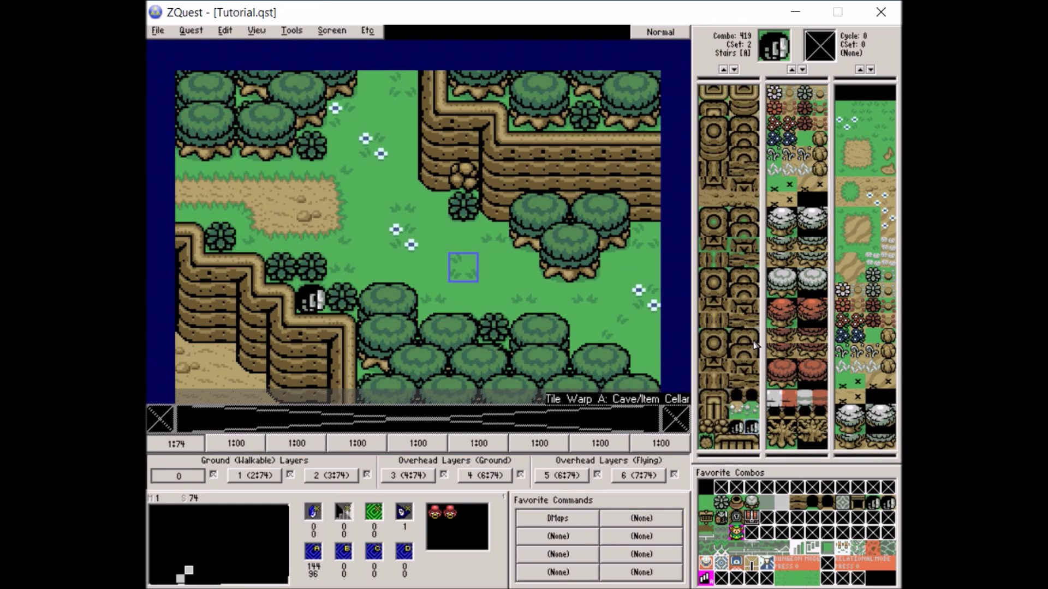
scroll(755, 345, "down", 2)
scroll(756, 344, "up", 2)
scroll(756, 345, "down", 2)
scroll(755, 345, "up", 2)
scroll(755, 344, "down", 2)
scroll(755, 345, "down", 2)
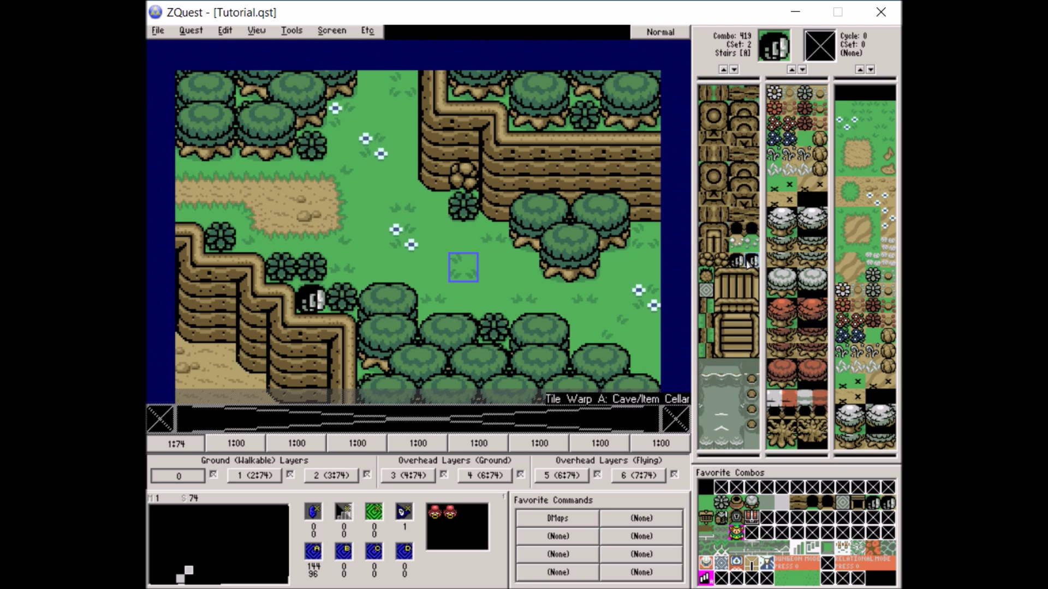
scroll(747, 263, "down", 2)
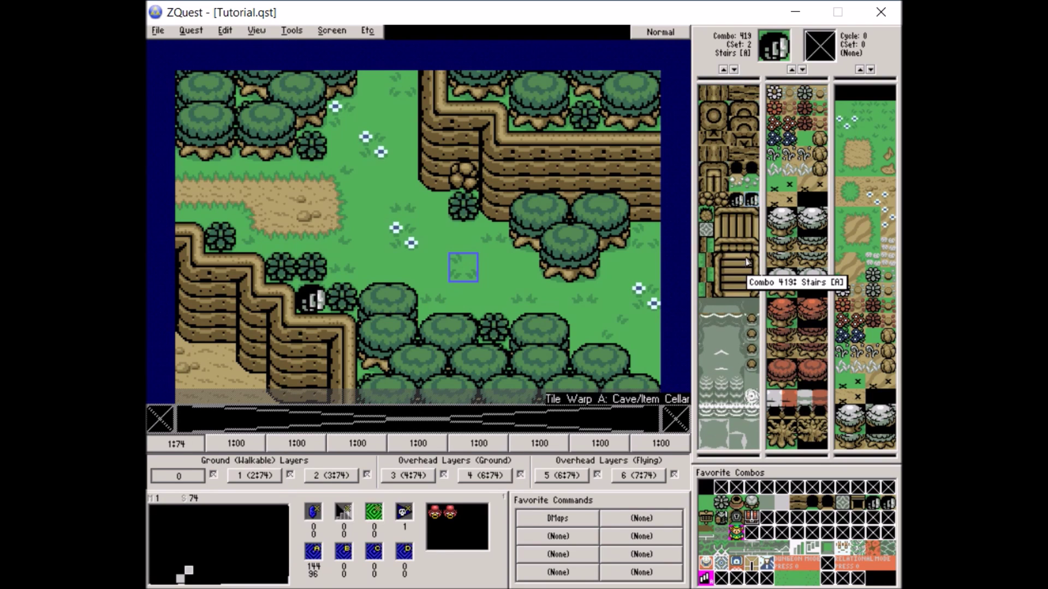
left_click(737, 169)
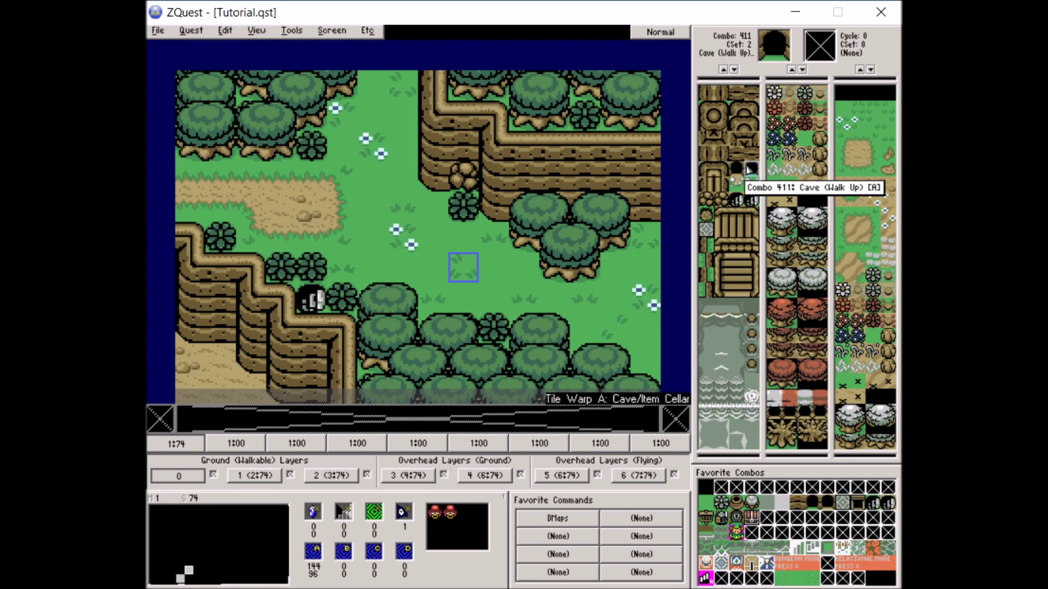
right_click(751, 169)
left_click(761, 172)
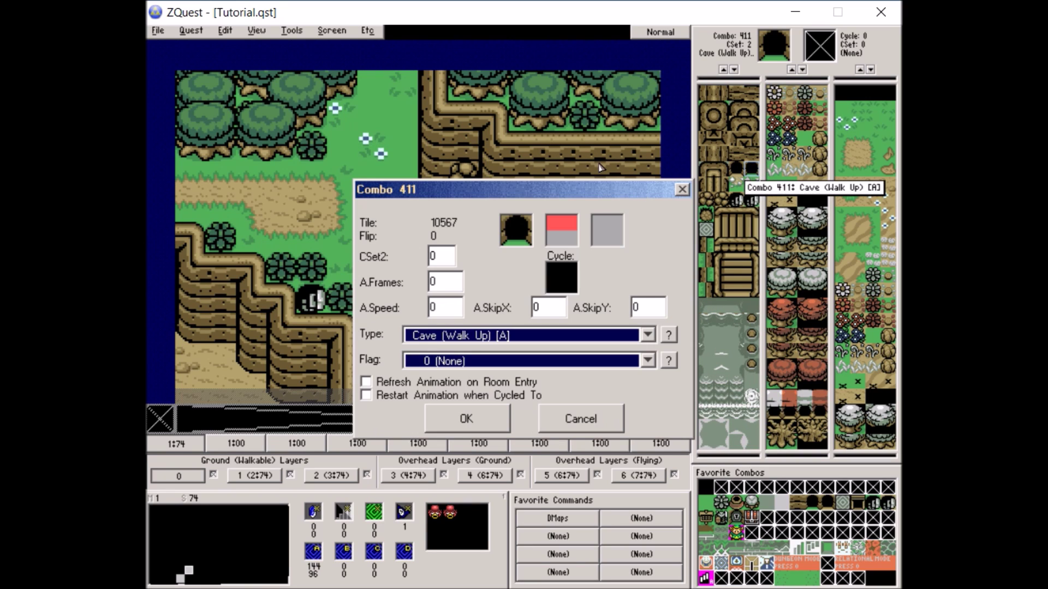
Step: Set the type of combo 411 to Cave (Walk Up) [B] and keep the change
left_click(650, 333)
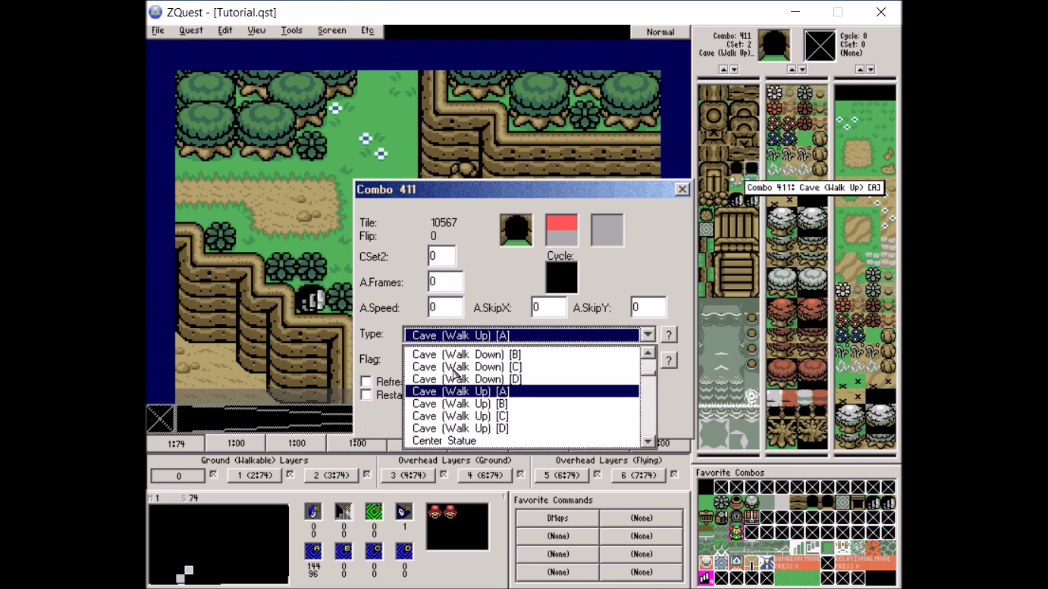
left_click(479, 404)
left_click(467, 418)
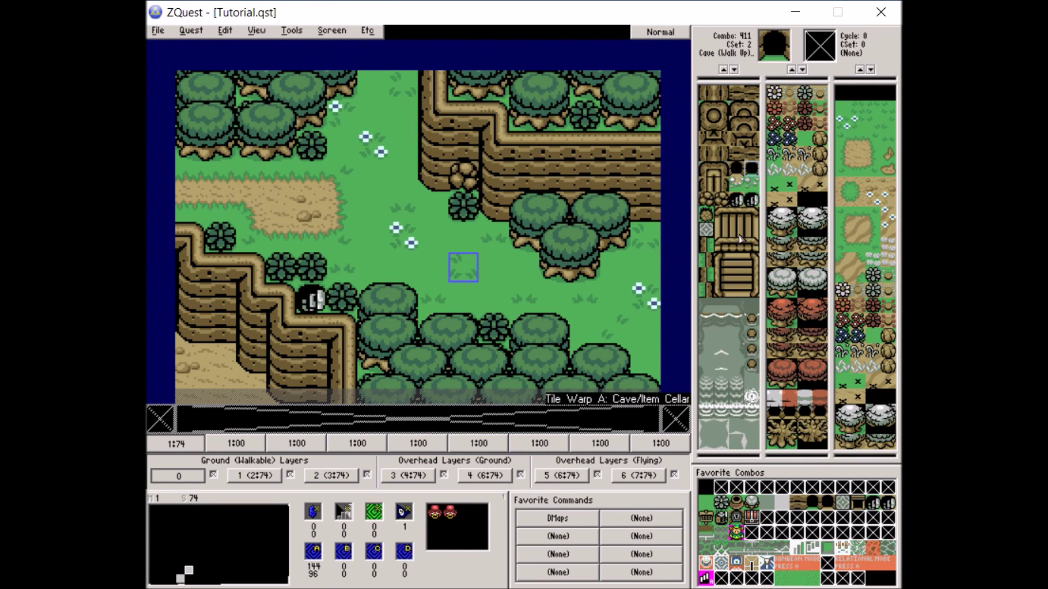
Step: Examine the screen's Tile Warp A settings
left_click(332, 31)
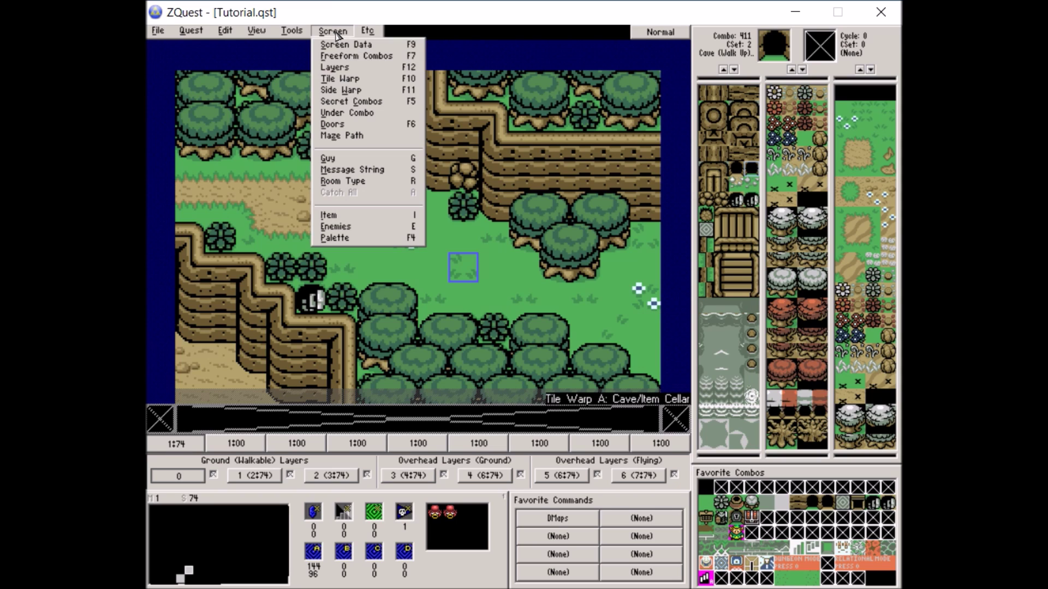
left_click(343, 81)
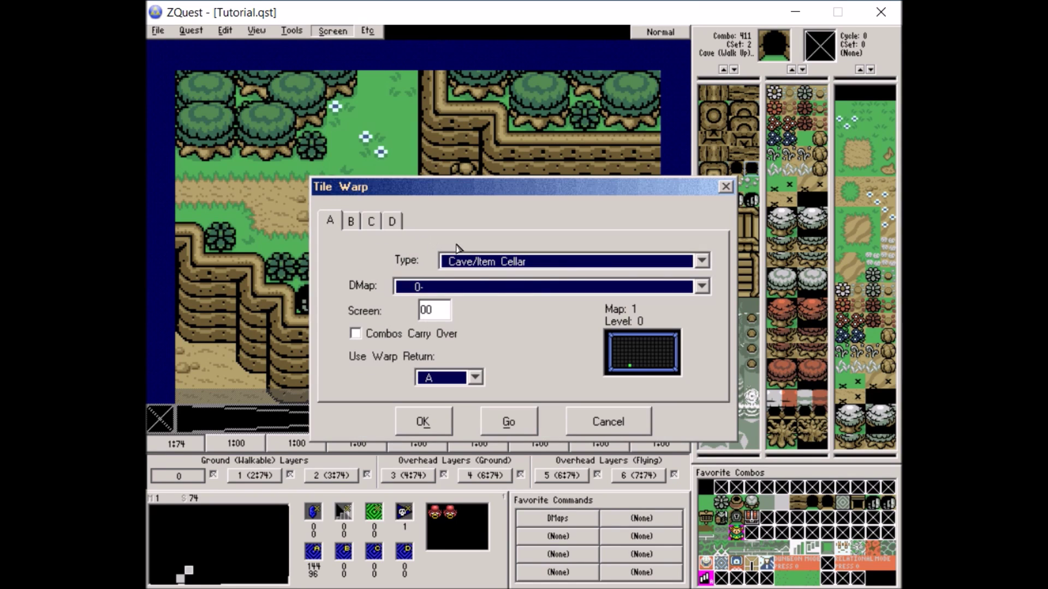
left_click(444, 420)
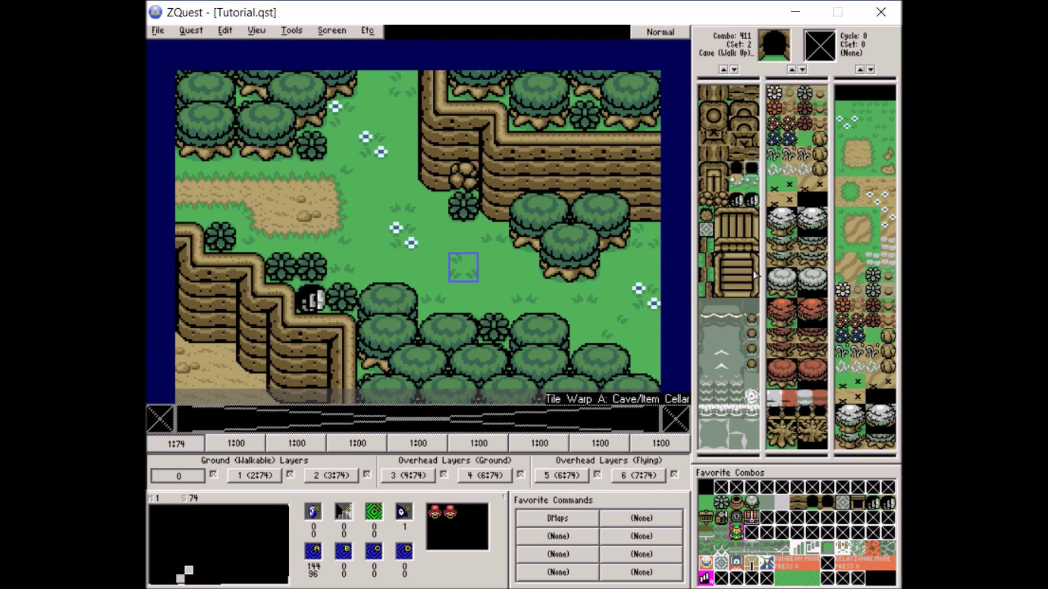
Step: Fill the neighbouring screen 73 with plain grass combo 4 and return to screen 74
left_click(839, 108)
key("Left")
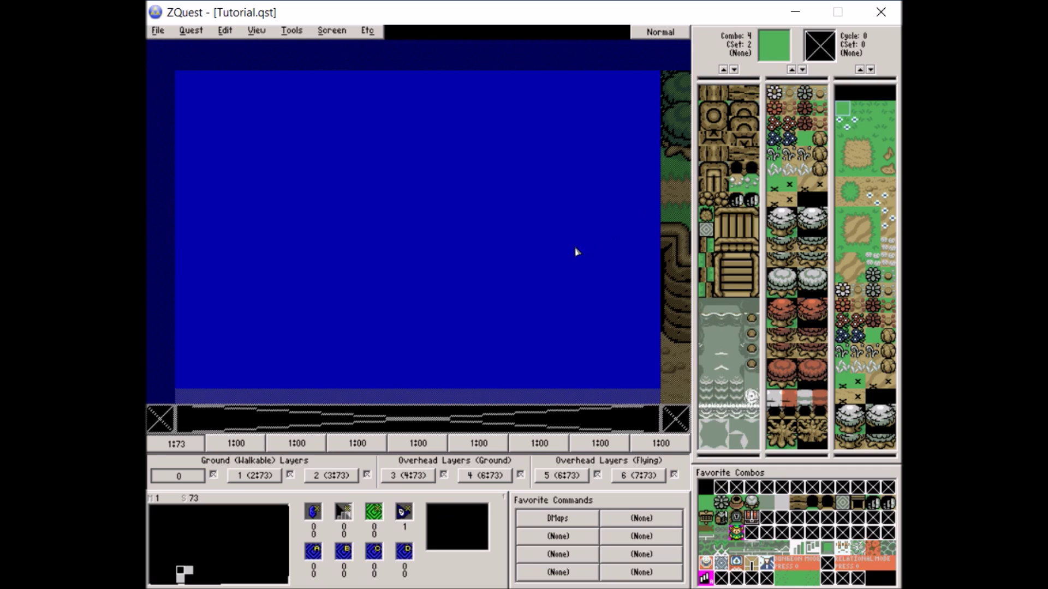
key("Right")
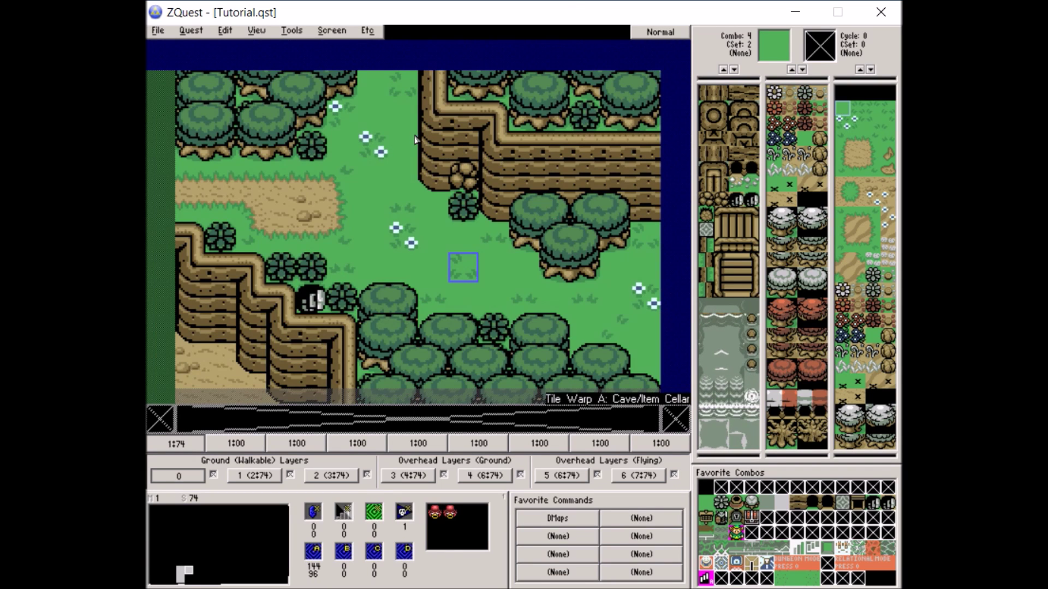
Step: Review screen 74's tile warp settings for warps A, B, C and D
left_click(332, 30)
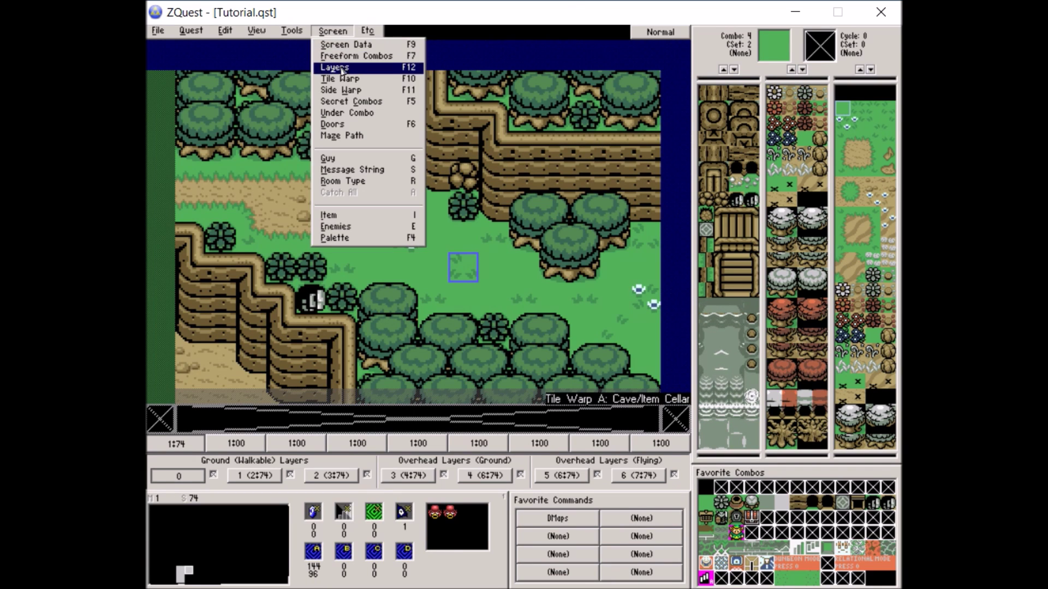
left_click(340, 79)
left_click(350, 221)
left_click(371, 220)
left_click(391, 221)
left_click(330, 221)
left_click(350, 221)
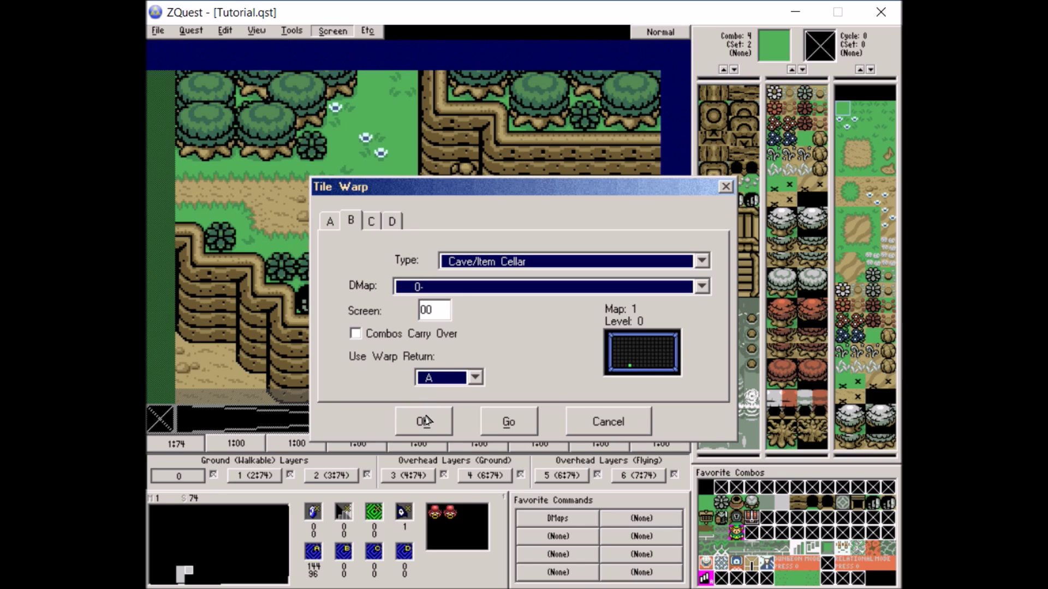
left_click(329, 221)
left_click(424, 422)
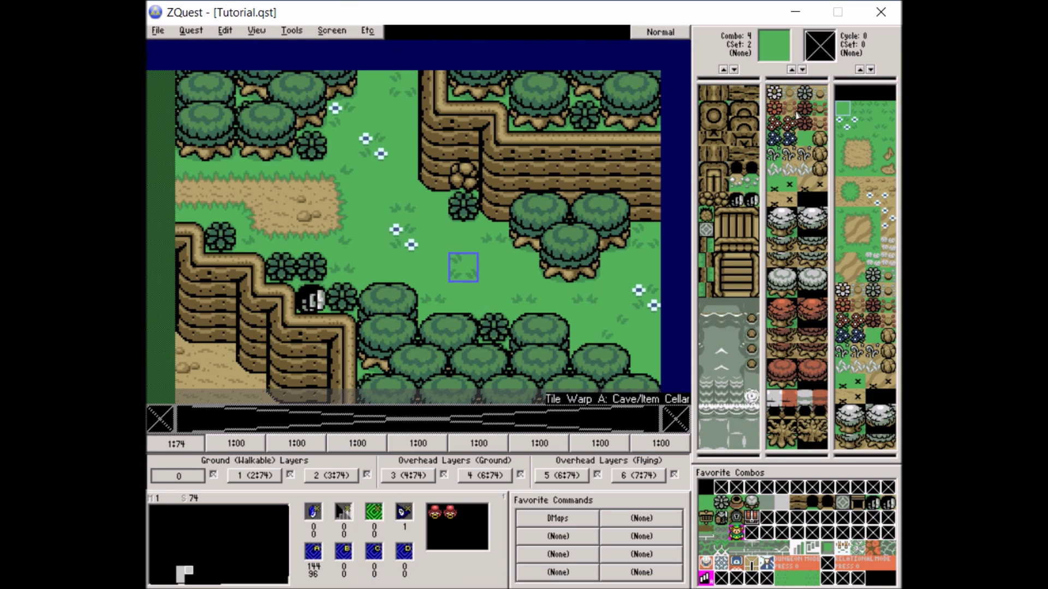
Step: Place Warp Return Square B on the cliff above the rock pile and Square C on the grass above the bush beside the stairs
left_click(753, 169)
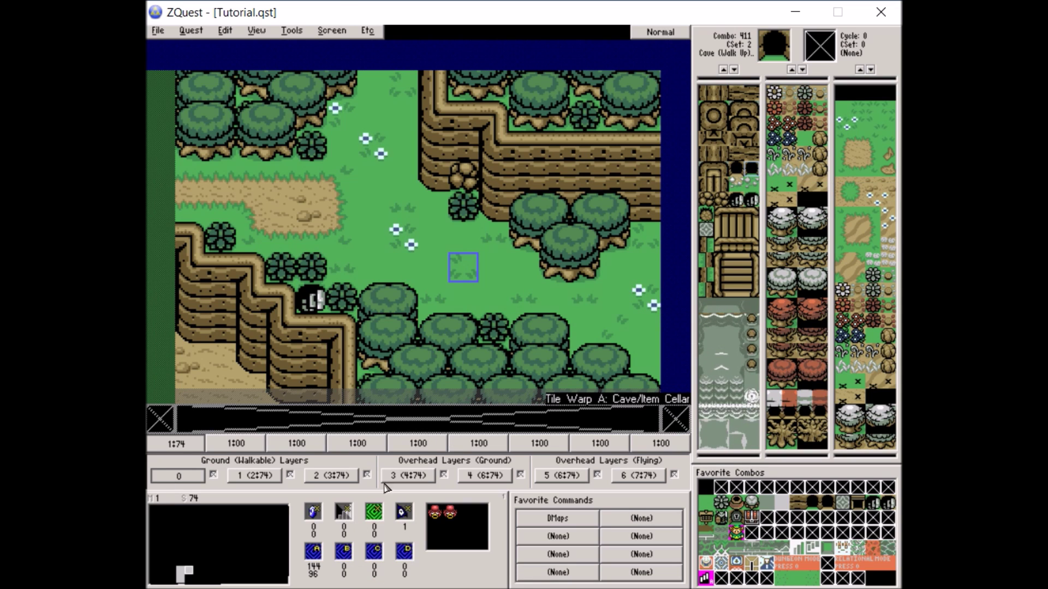
mouse_move(447, 13)
left_mouse_down()
mouse_move(464, 115)
mouse_move(449, 2)
left_mouse_up()
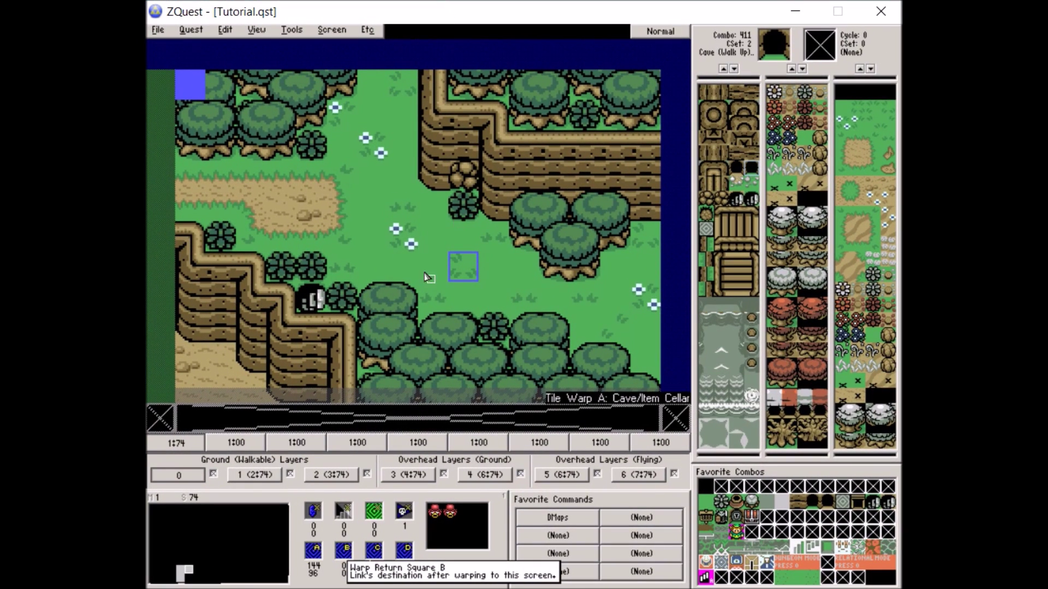
left_click_drag(429, 137, 453, 140)
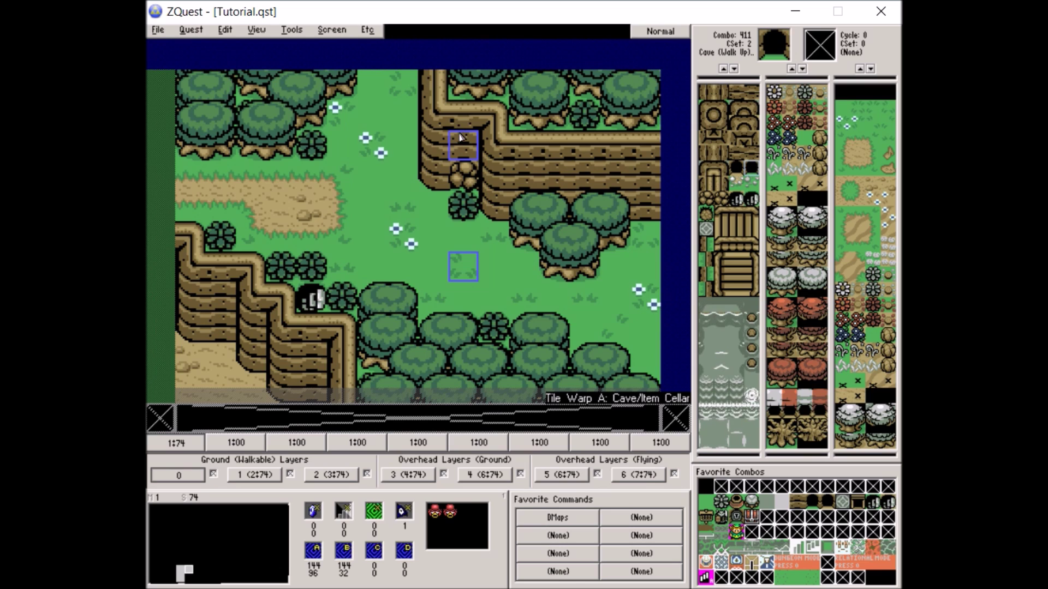
left_click_drag(373, 555, 342, 268)
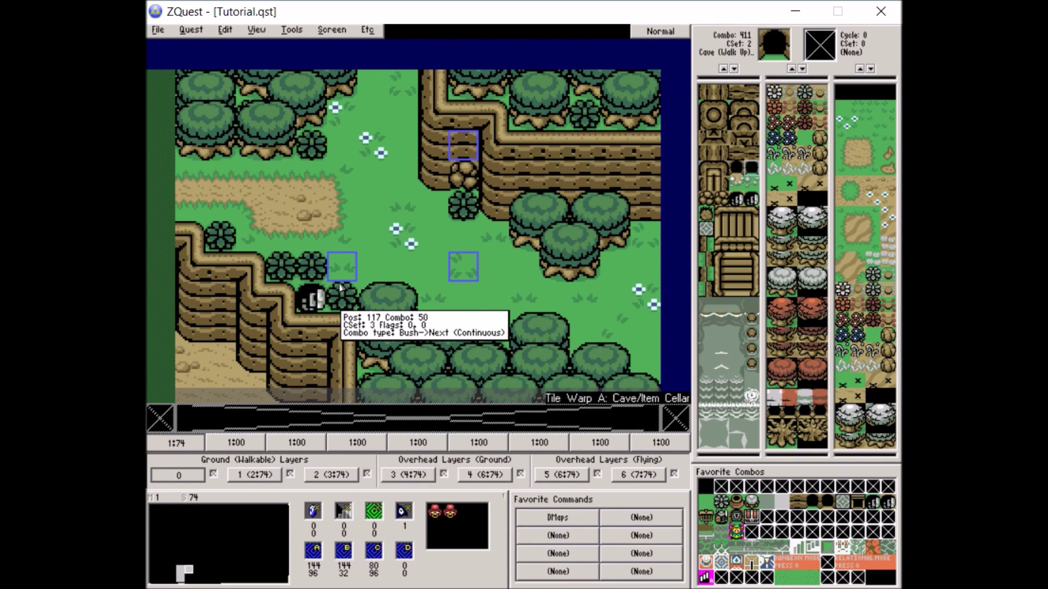
left_click(332, 30)
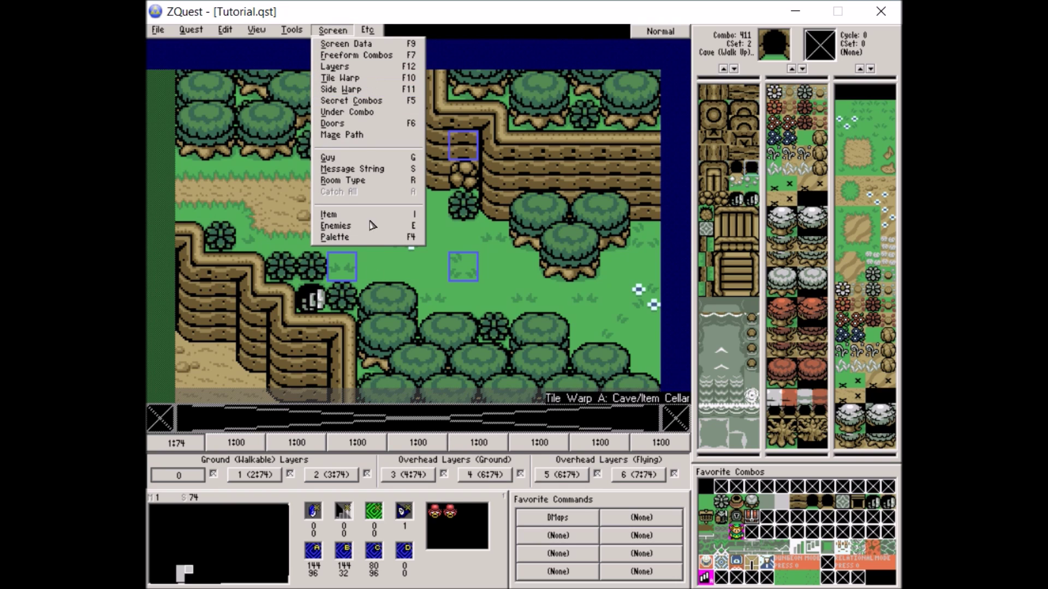
left_click(321, 299)
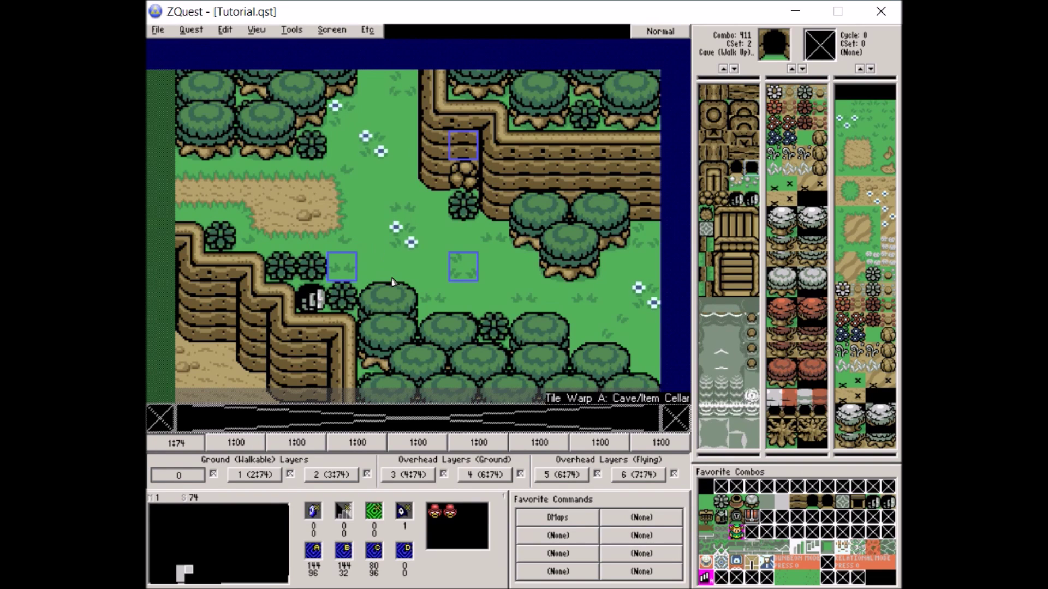
Step: Place a diagonal staircase-shaped row of boulders with combo 71 across the grass of screen 73
key("Left")
left_click(790, 222)
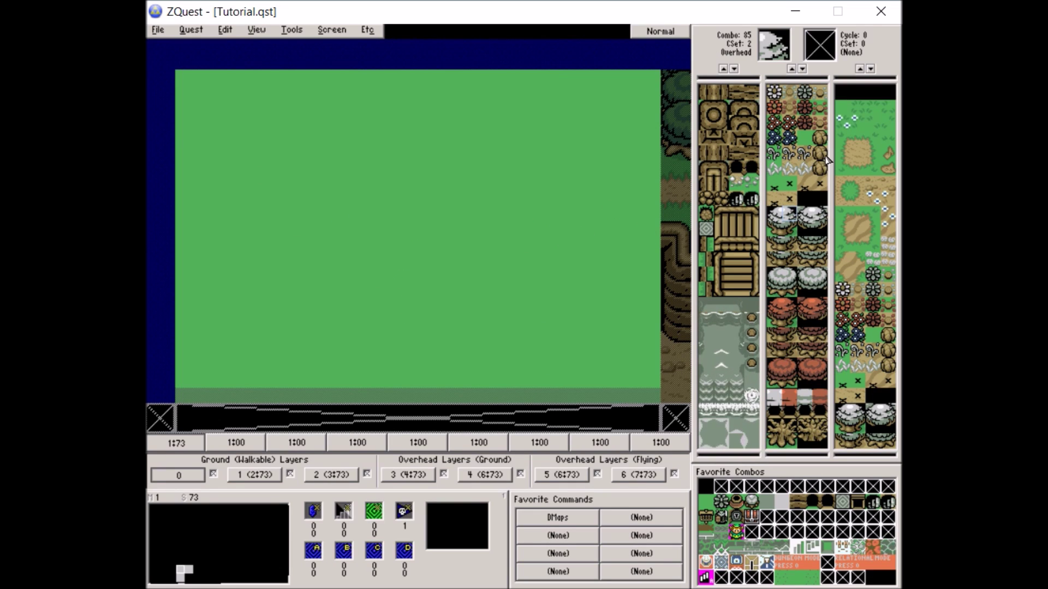
left_click(824, 160)
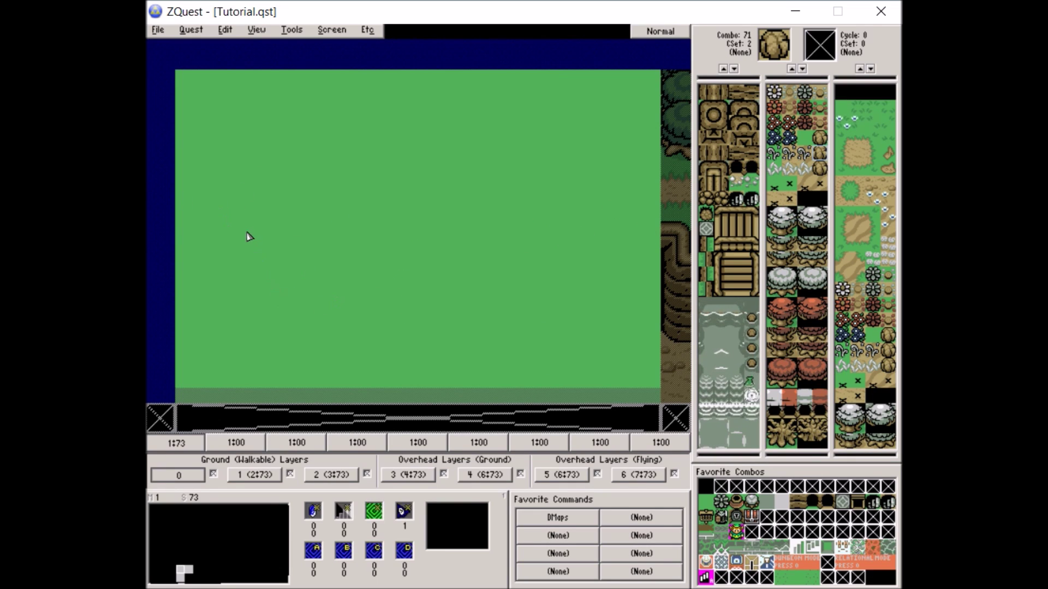
mouse_move(231, 210)
left_mouse_down()
mouse_move(264, 241)
mouse_move(292, 243)
mouse_move(369, 329)
left_mouse_up()
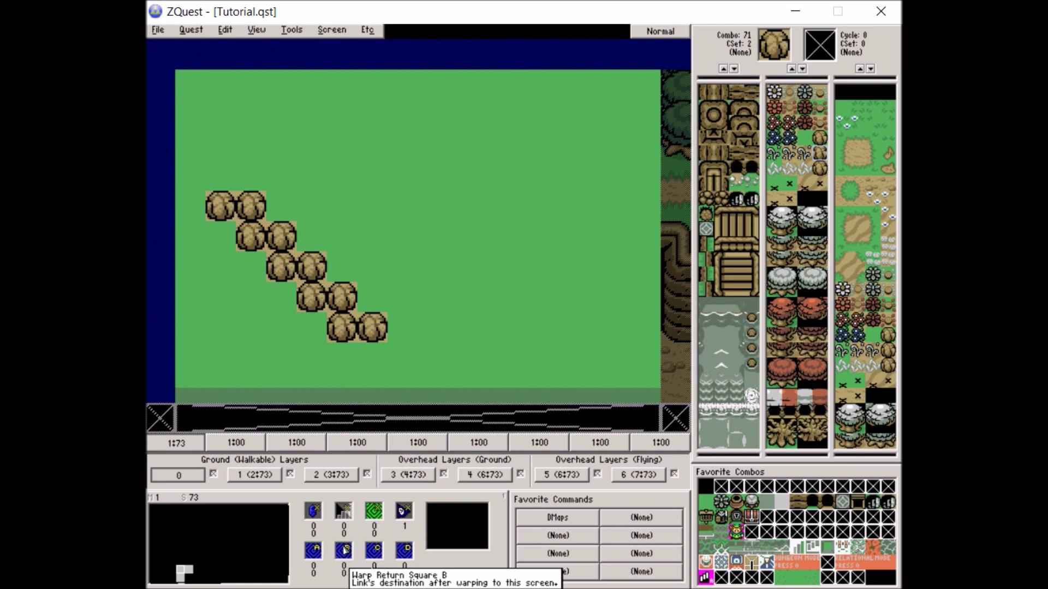
Step: Put Warp Return Square A above the first boulders at 24, 48 and a Stairs [A] combo 419 above the last boulder
left_click_drag(344, 550, 238, 171)
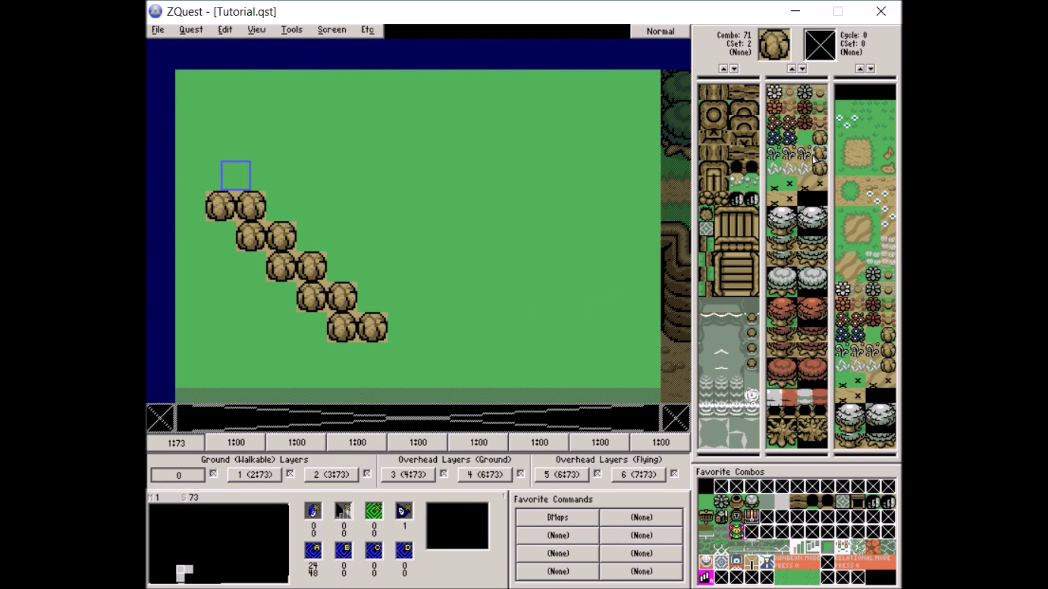
left_click(755, 200)
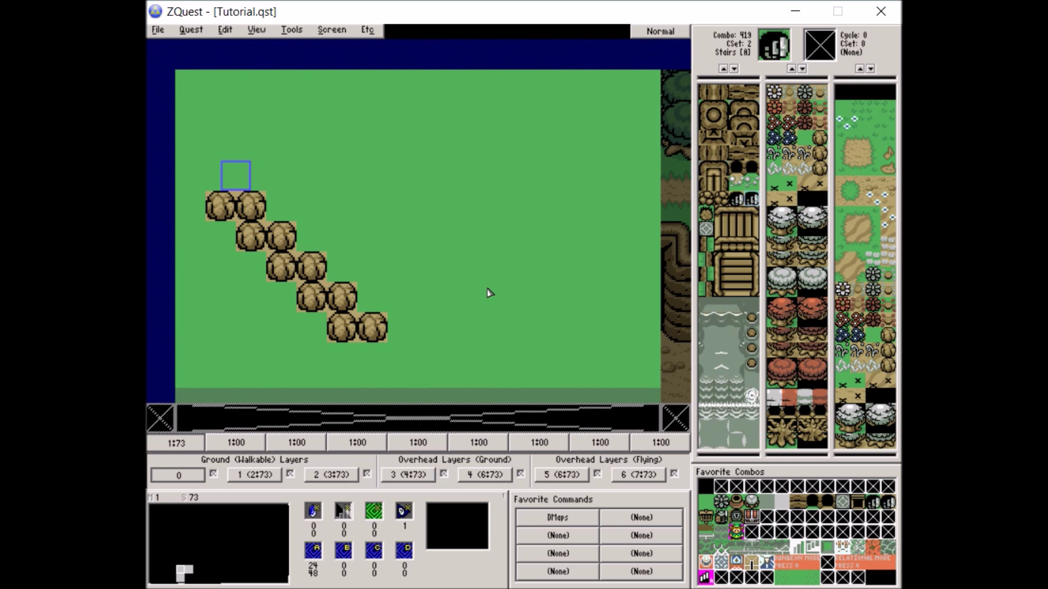
left_click(381, 299)
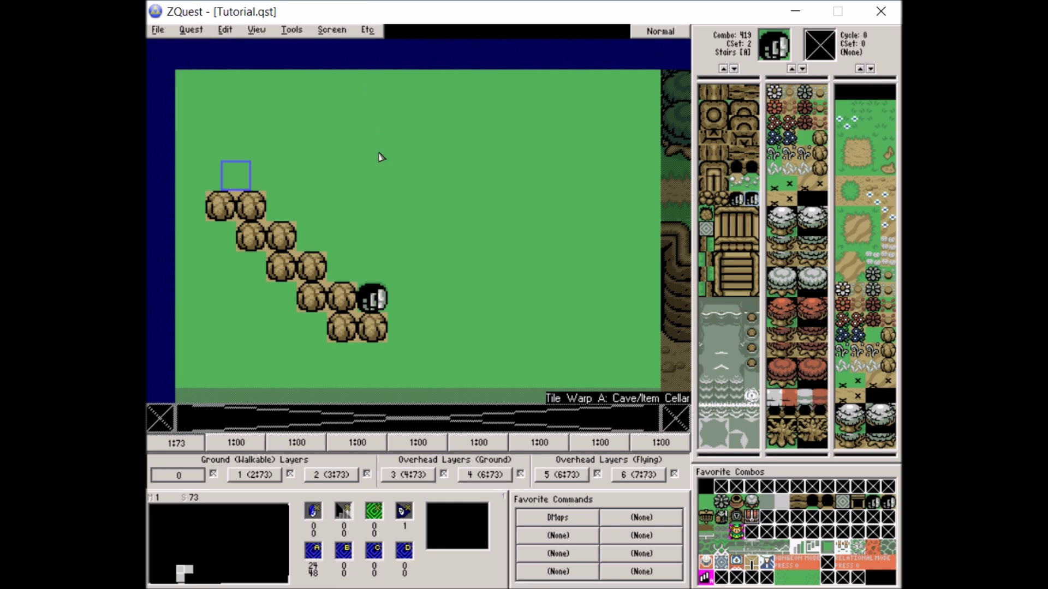
Step: Set screen 74's Tile Warp A to Entrance/Exit on DMap 0, screen 73, and go to its destination
key("Right")
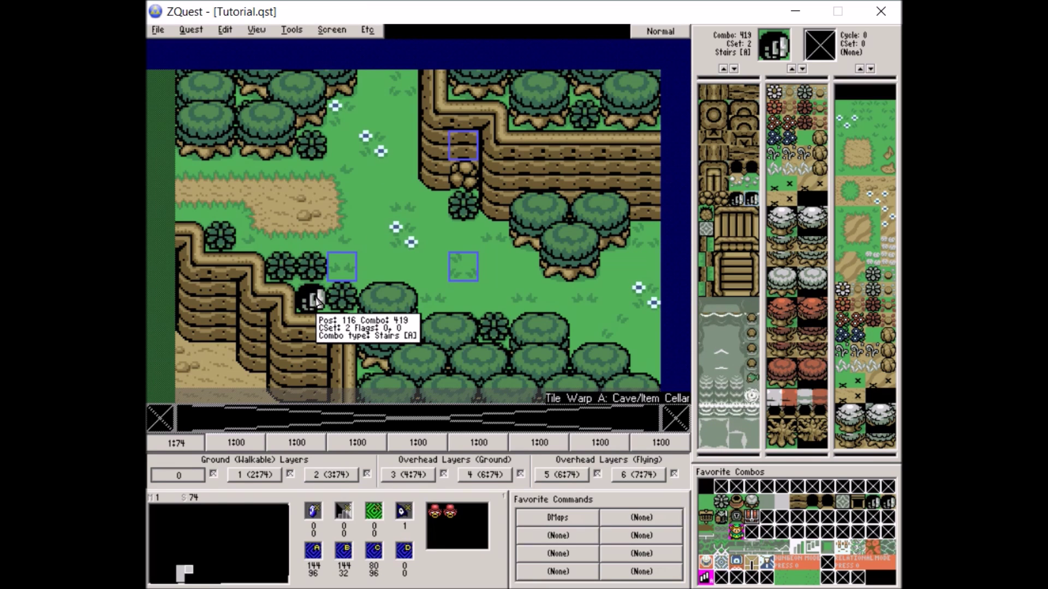
left_click(331, 30)
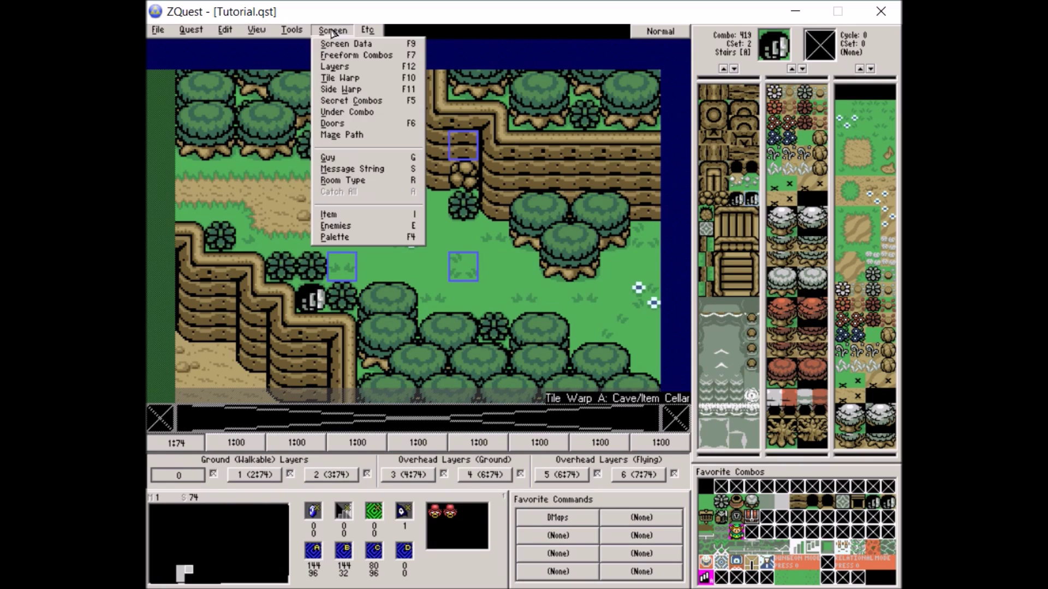
left_click(352, 82)
left_click(442, 310)
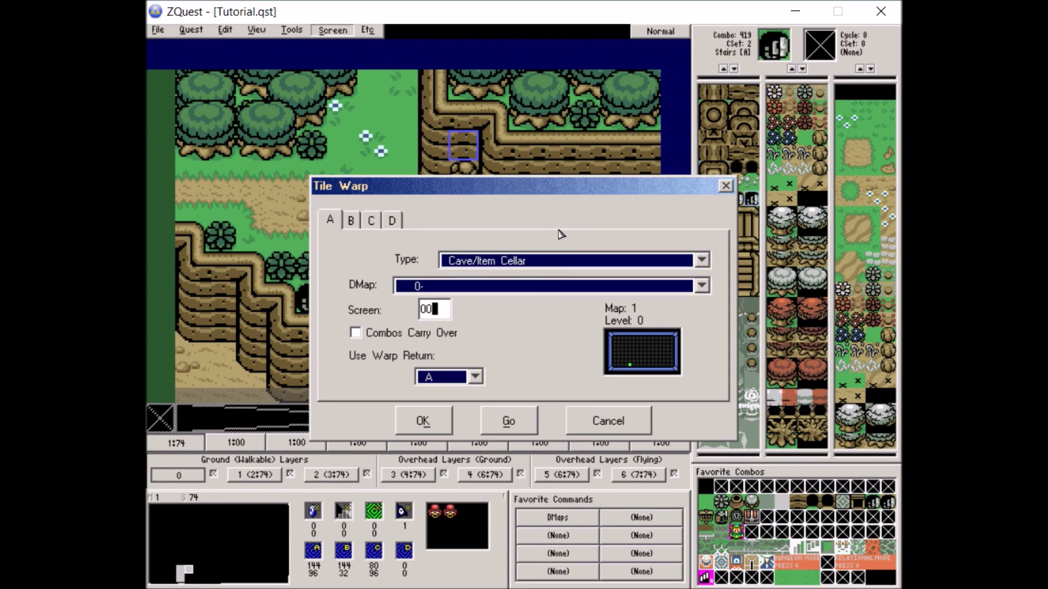
key("BackSpace")
key("BackSpace")
type("73")
left_click(676, 260)
left_click(673, 306)
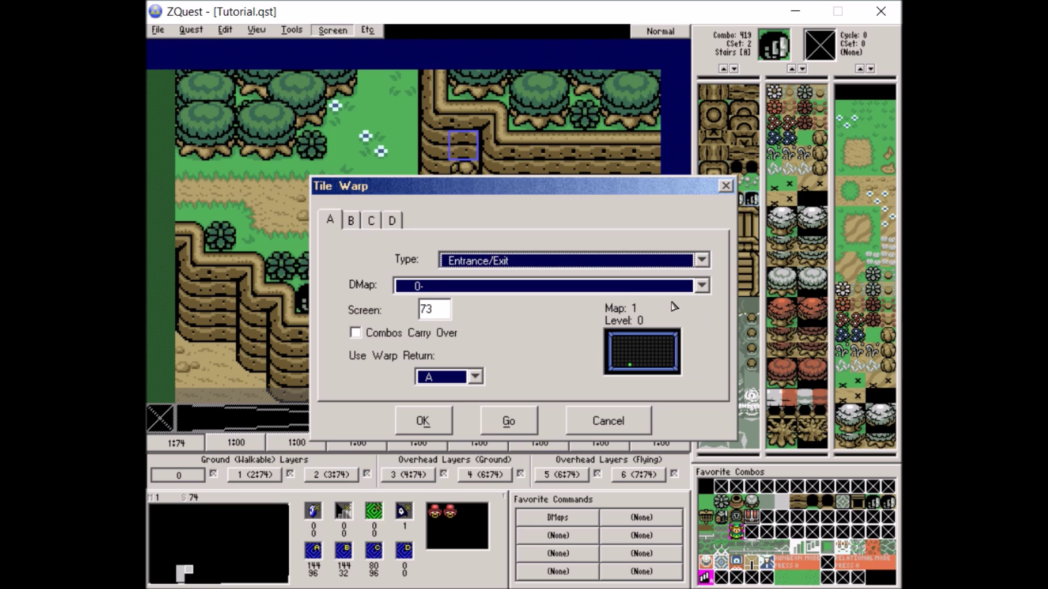
left_click(700, 288)
left_click(700, 288)
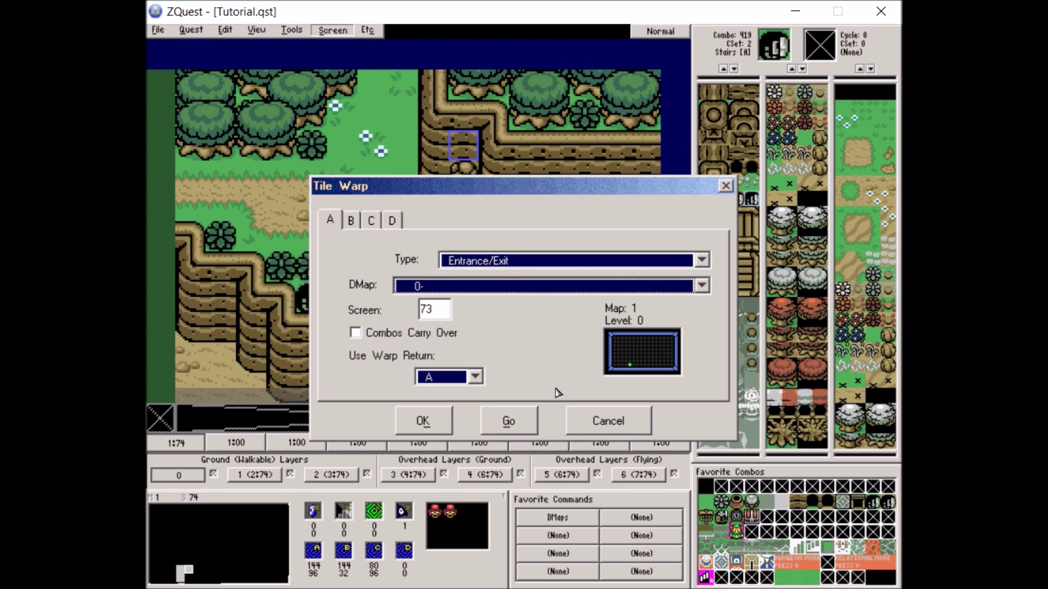
left_click(528, 424)
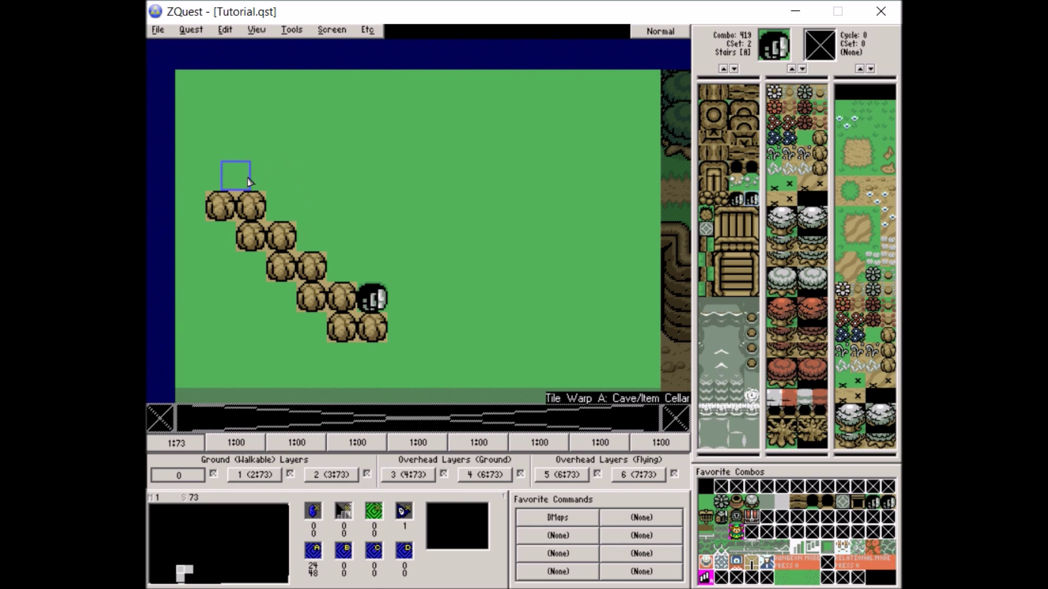
Step: Place combo flag 6 on the rock pile in screen 74's upper cliff
key("Right")
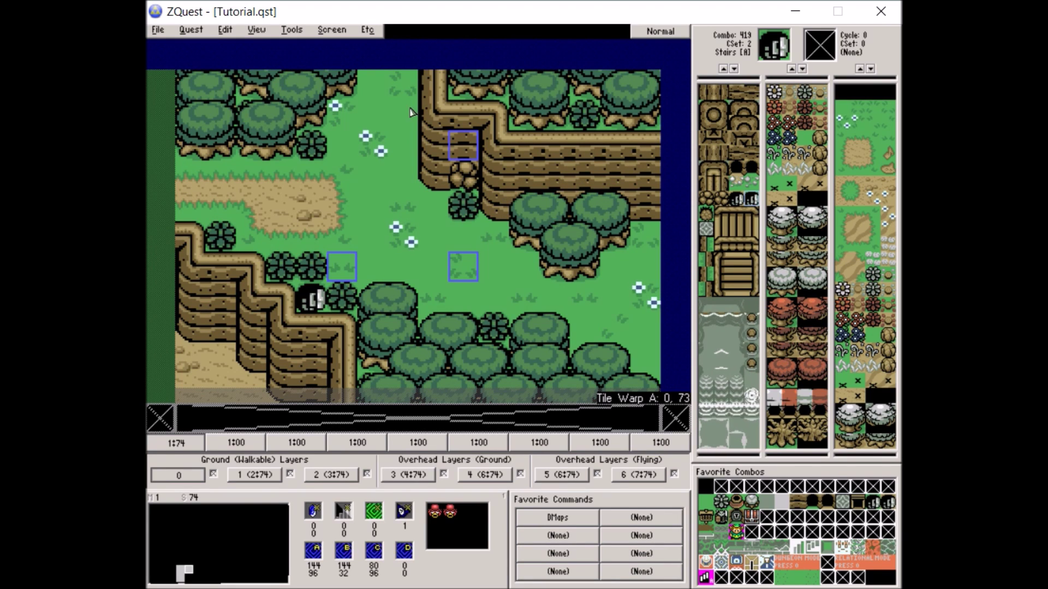
left_click(346, 27)
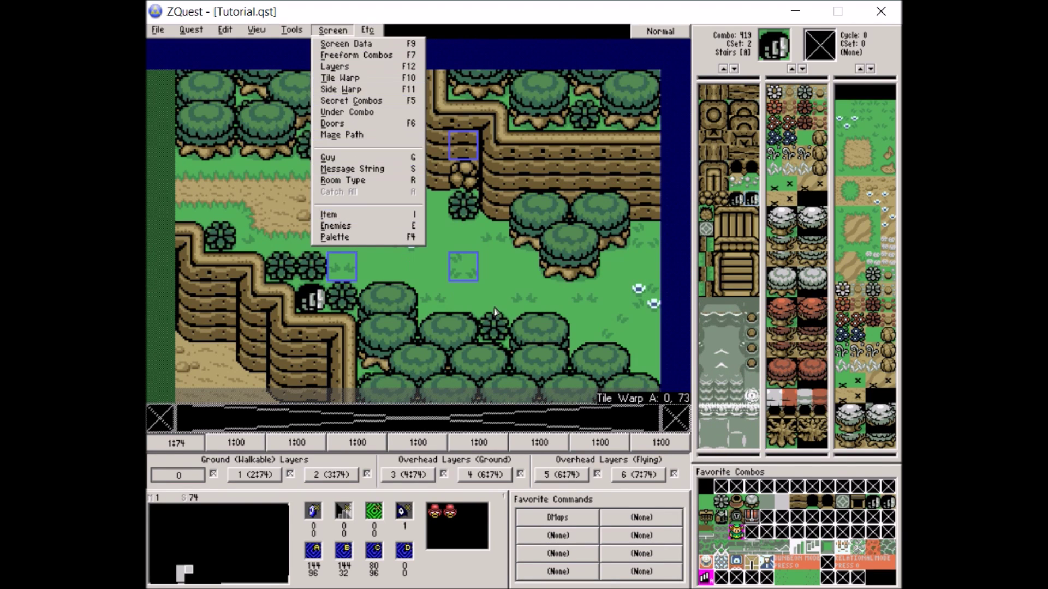
key("Escape")
key("F8")
left_click(423, 330)
double_click(426, 332)
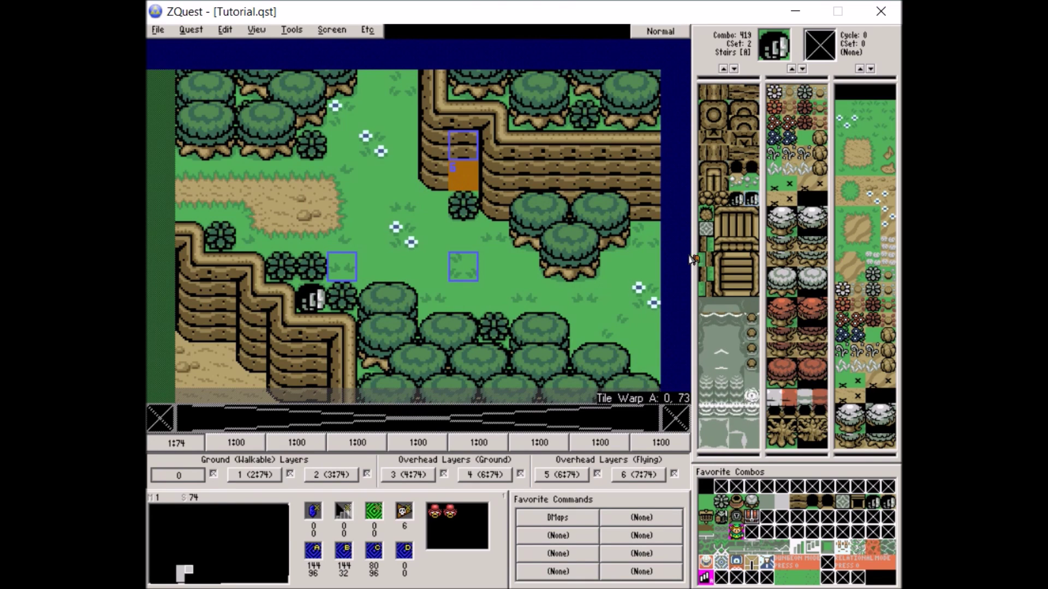
Step: Set screen 74's Bomb secret combo on layer 0 to the dark cave entrance with a grass edge
left_click(332, 30)
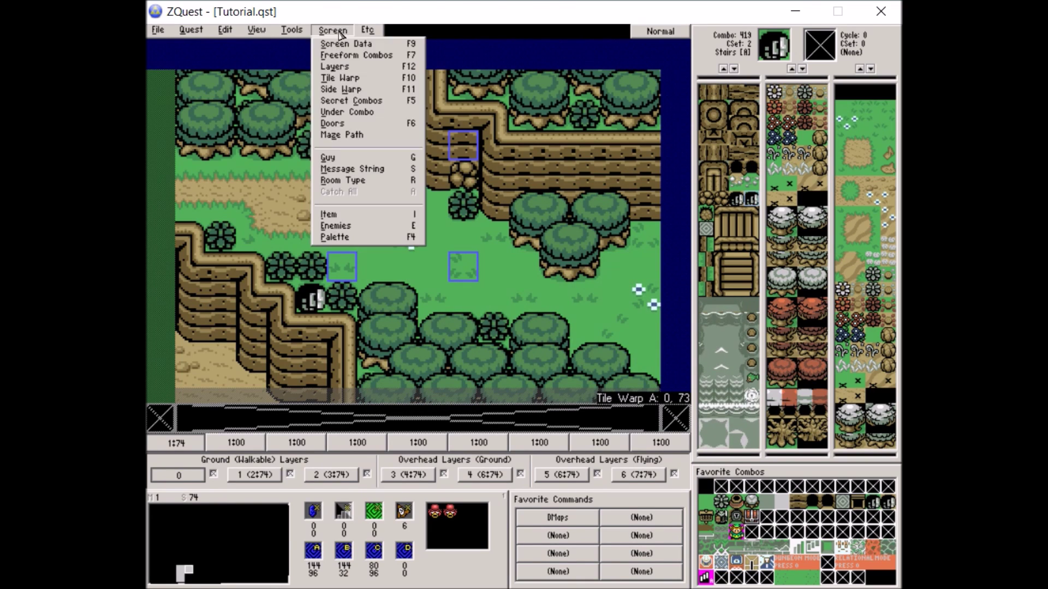
left_click(358, 101)
left_click(551, 190)
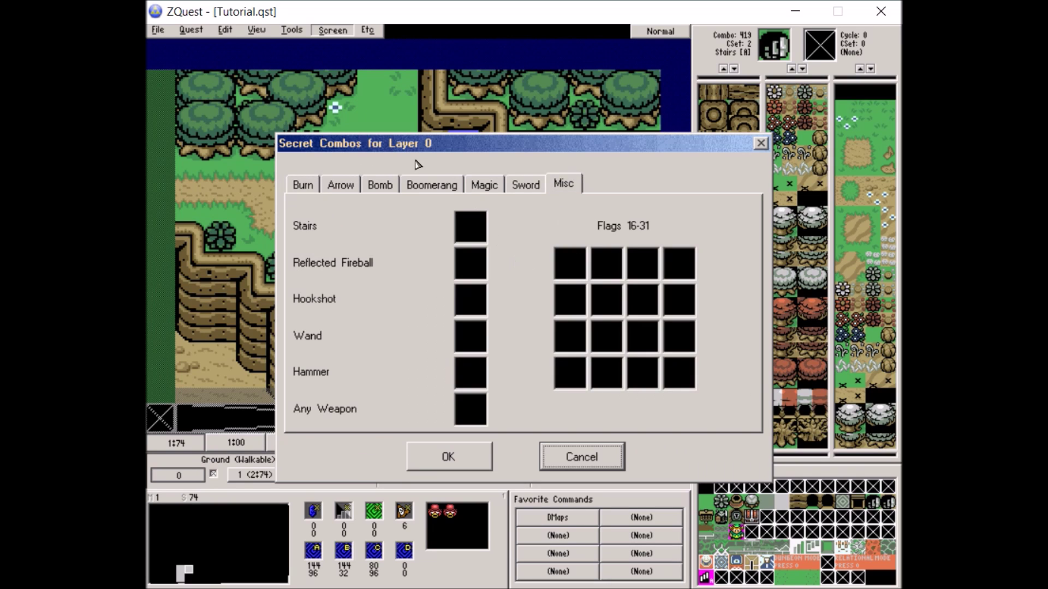
left_click(390, 188)
left_click(471, 233)
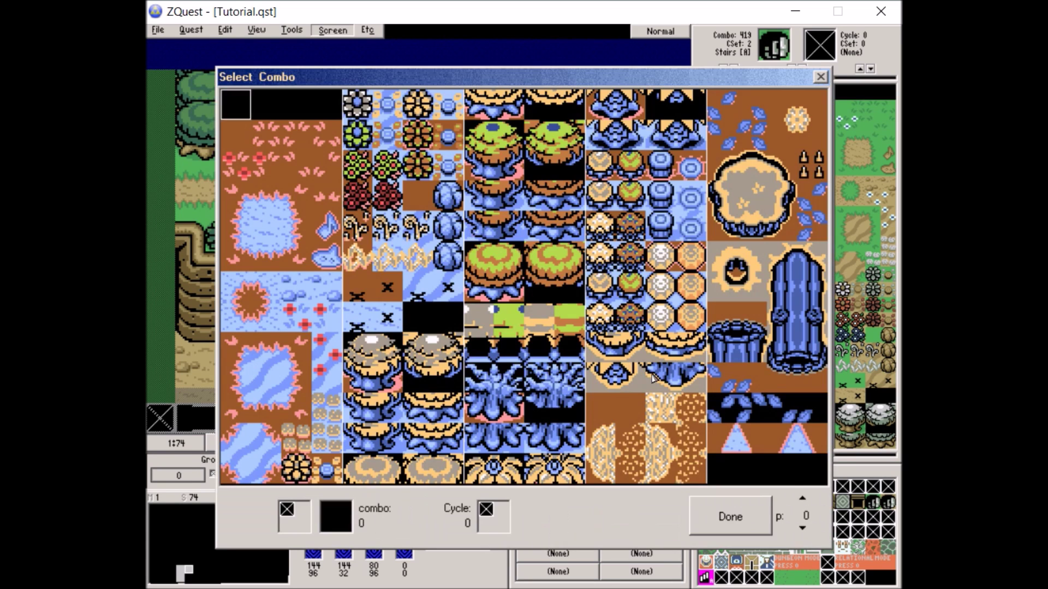
key("plus")
key("plus")
key("Page_Down")
key("Page_Down")
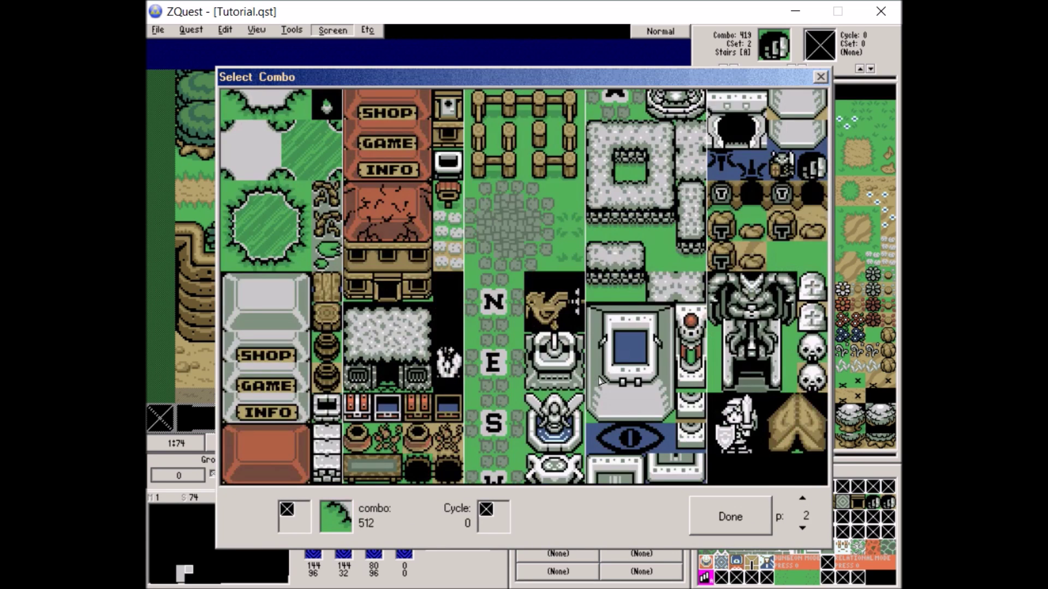
key("Page_Up")
double_click(562, 467)
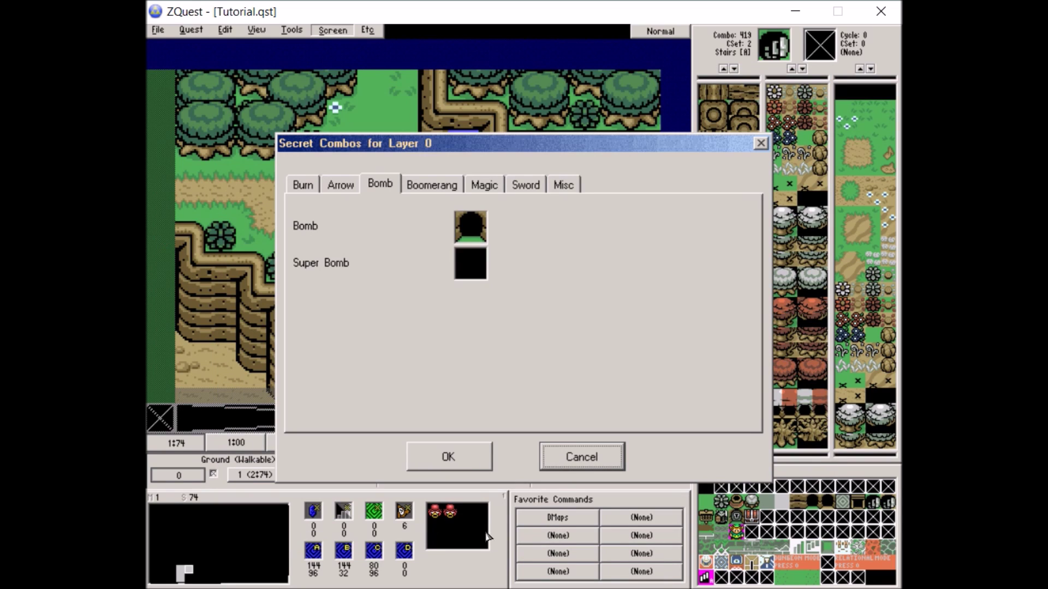
left_click(470, 458)
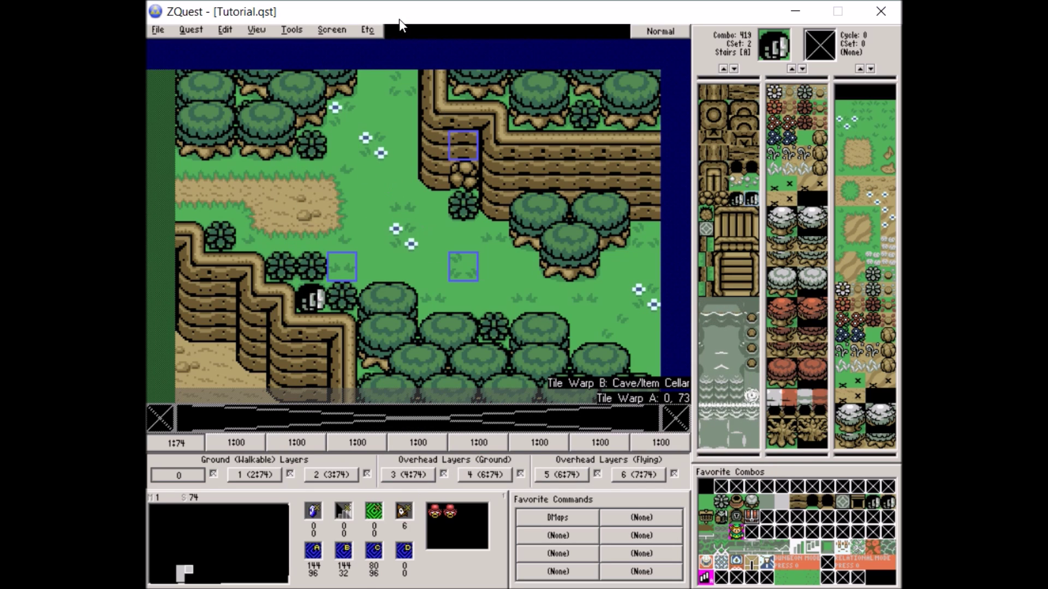
Step: Set screen 74's Tile Warp B to Entrance/Exit on DMap 0, screen 75, and go to its destination
left_click(342, 29)
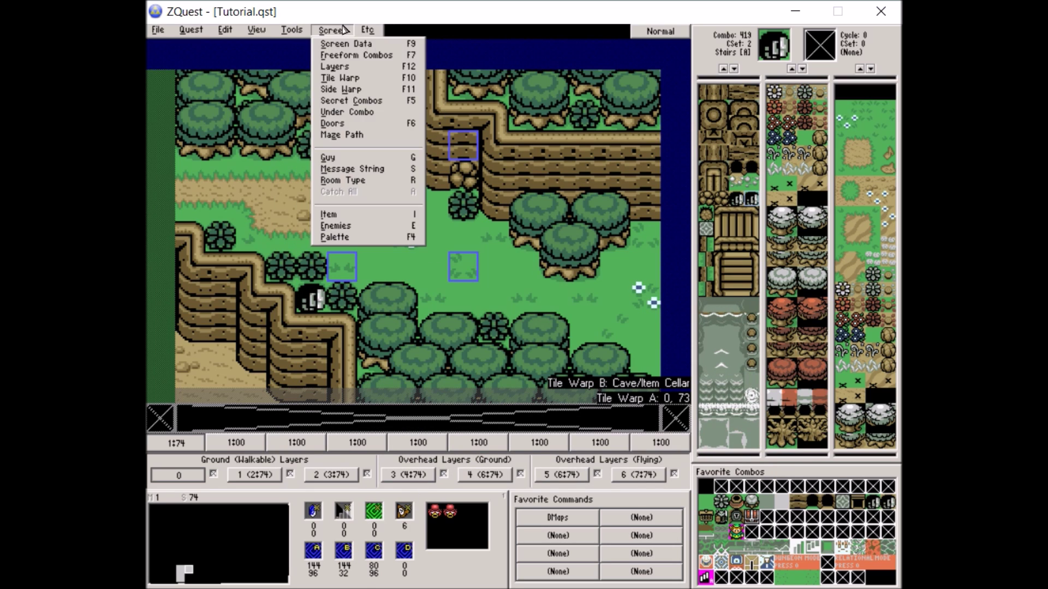
left_click(375, 83)
left_click(446, 310)
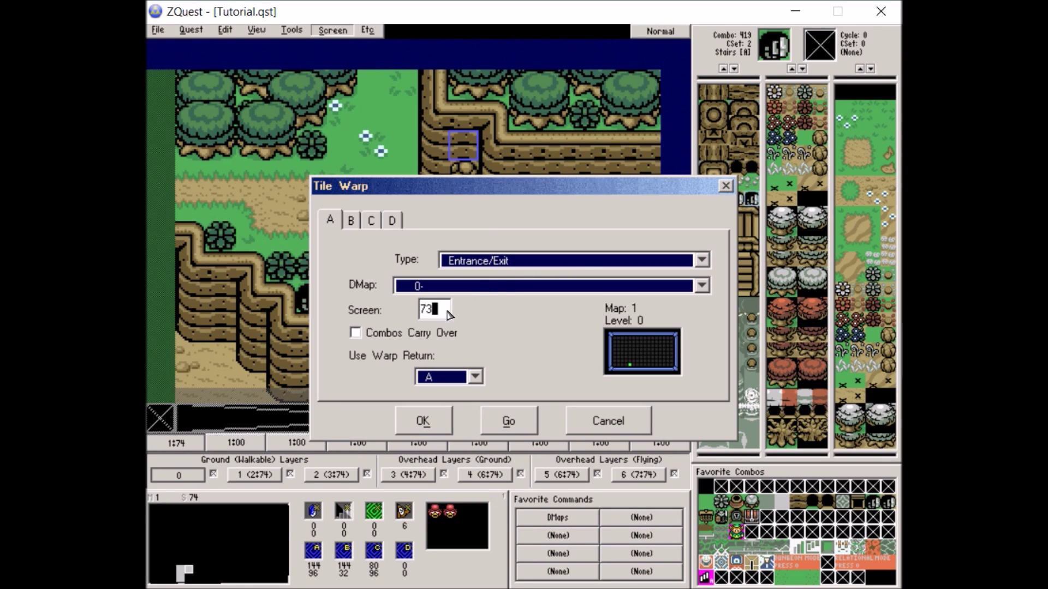
left_click(352, 221)
key("BackSpace")
key("BackSpace")
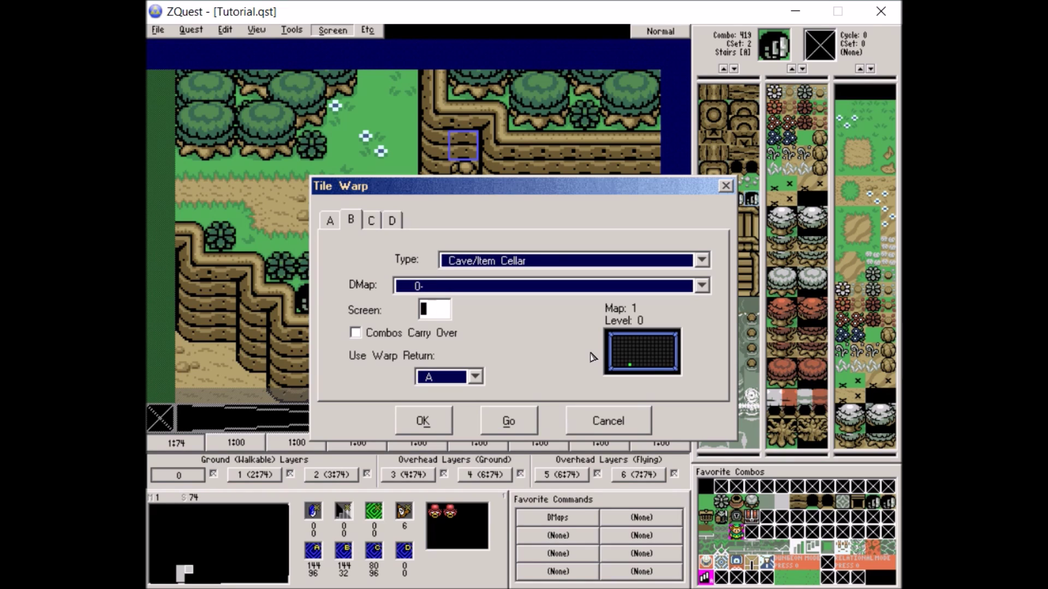
type("7")
type("4")
left_click(700, 261)
left_click(515, 306)
left_click(701, 286)
left_click(700, 285)
left_click(526, 431)
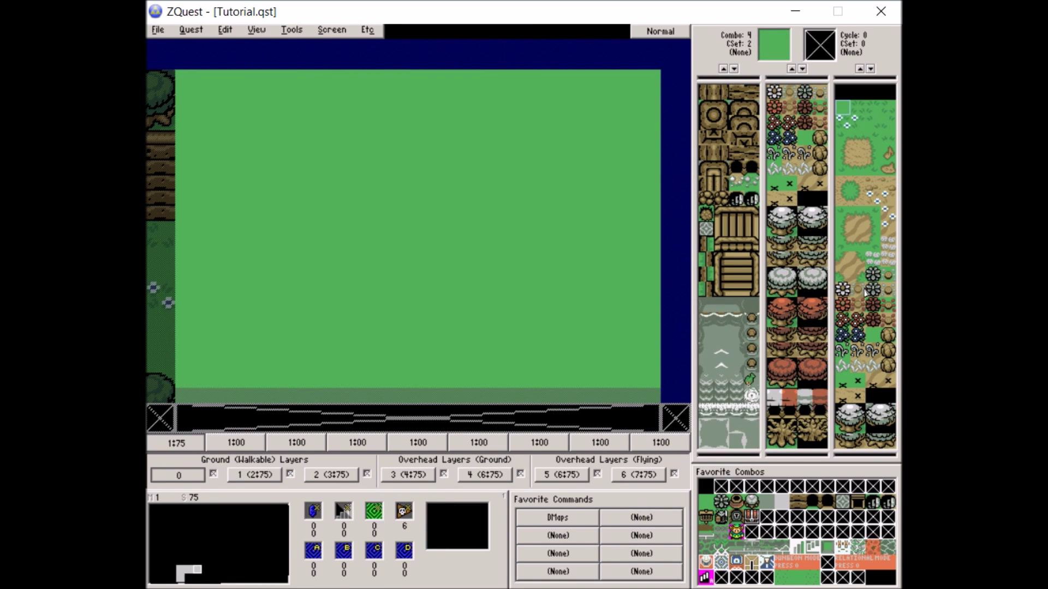
Step: Draw a large arch of boulders with combo 67 across the grass of screen 75, leaving its lower side open
left_click(887, 335)
mouse_move(281, 328)
left_mouse_down()
mouse_move(328, 218)
mouse_move(507, 127)
mouse_move(555, 286)
mouse_move(554, 327)
left_mouse_up()
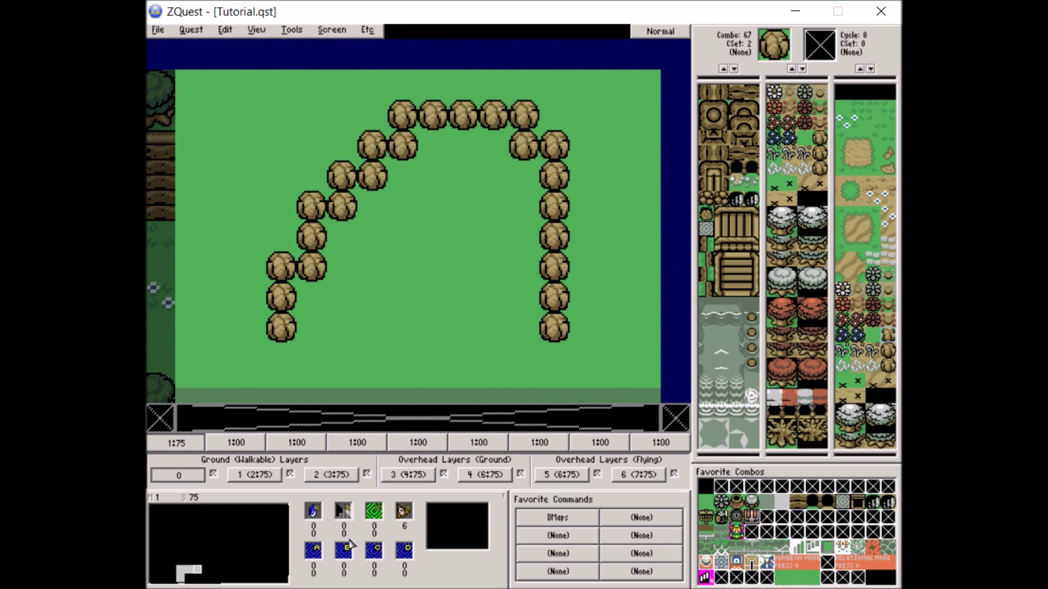
Step: Put Warp Return Square A inside the boulder arch at 120, 104 and a Stairs [A] combo 419 above it
left_click_drag(324, 550, 418, 281)
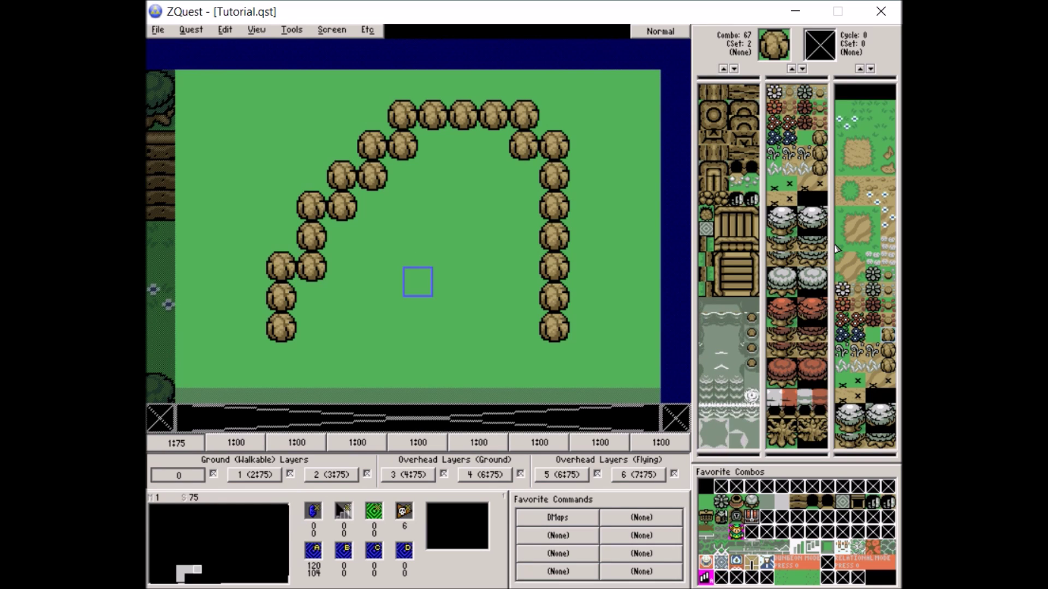
left_click(756, 200)
left_click(463, 206)
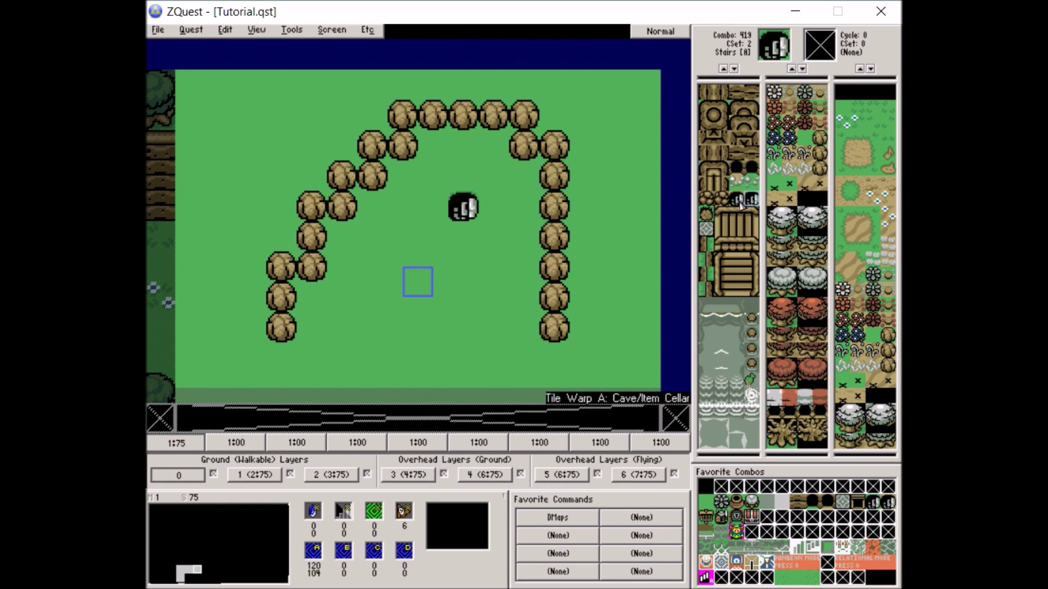
Step: Set screen 75's Tile Warp A to Entrance/Exit on DMap 0, screen 74, using Warp Return B, and go to its destination
key("Left")
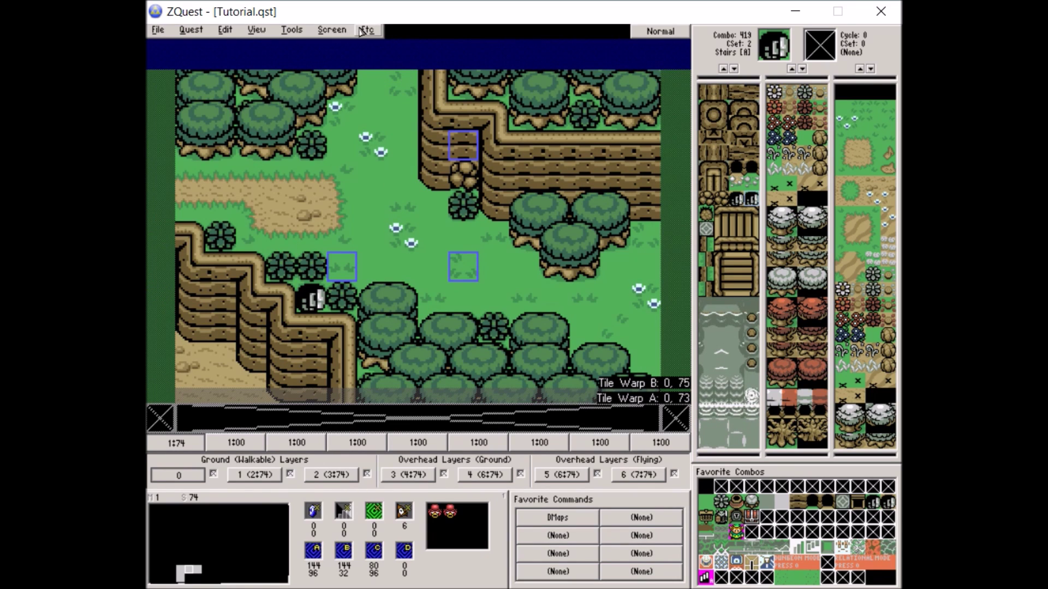
key("Right")
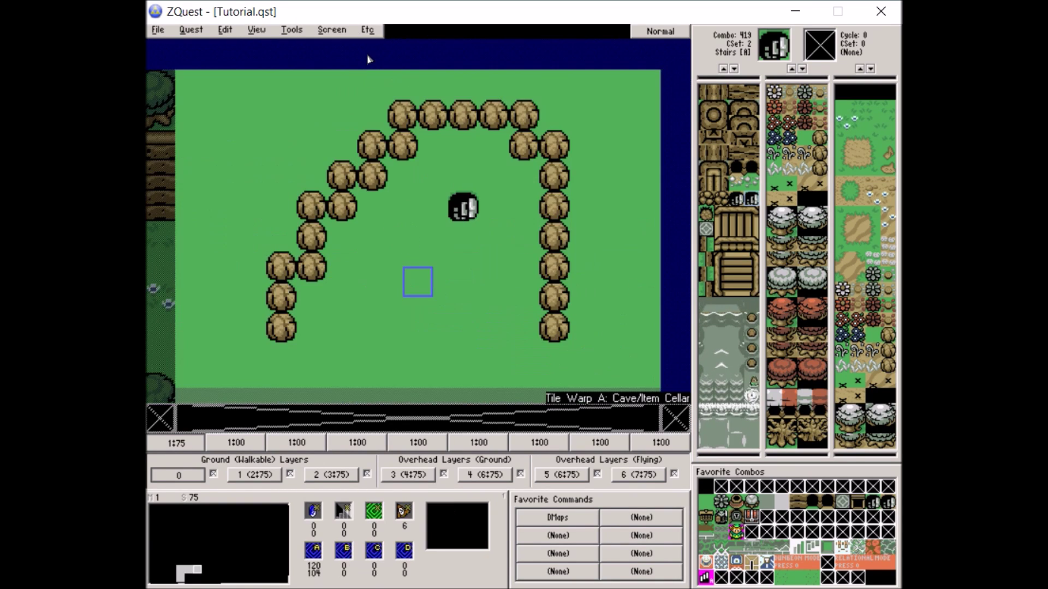
left_click(331, 30)
left_click(371, 73)
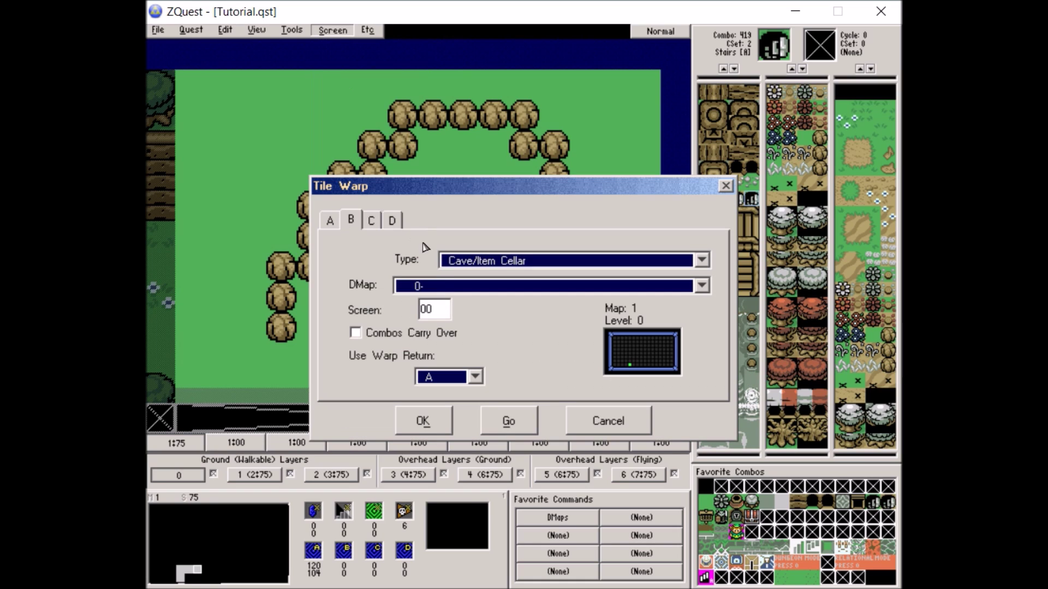
left_click(330, 219)
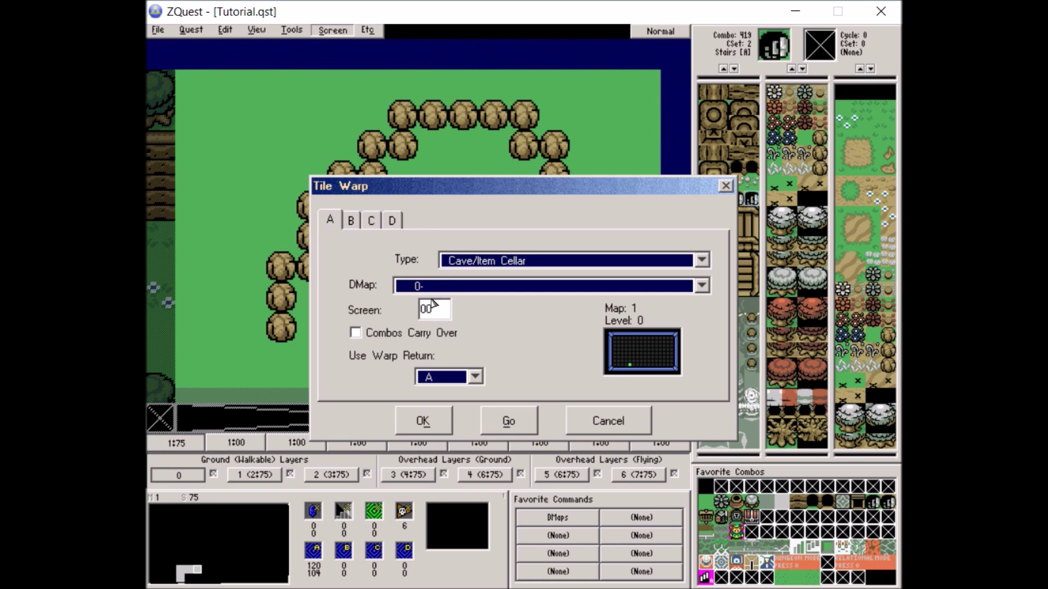
key("BackSpace")
key("BackSpace")
type("74")
left_click(474, 378)
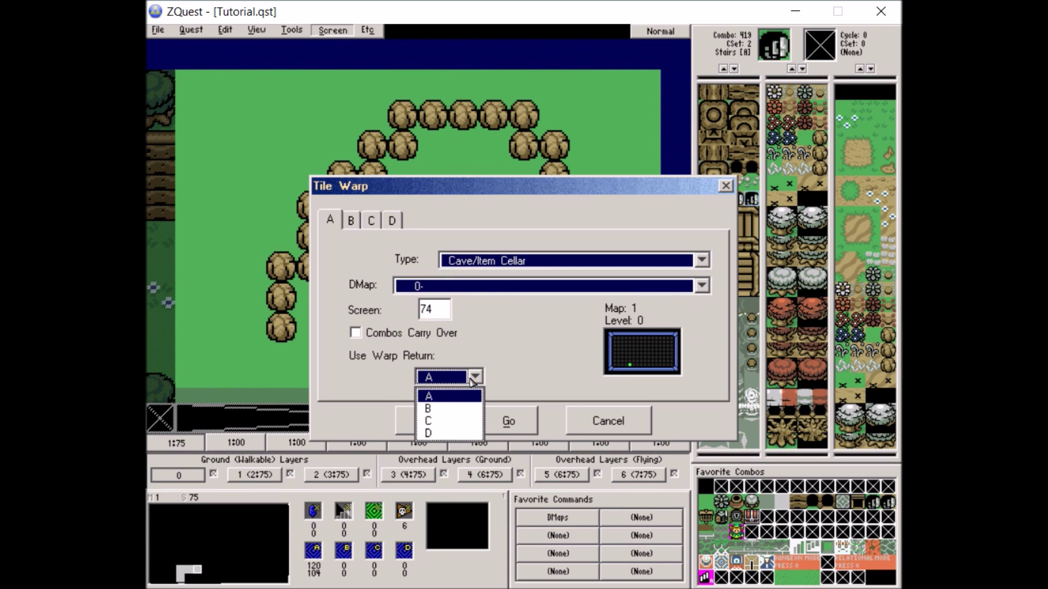
left_click(448, 409)
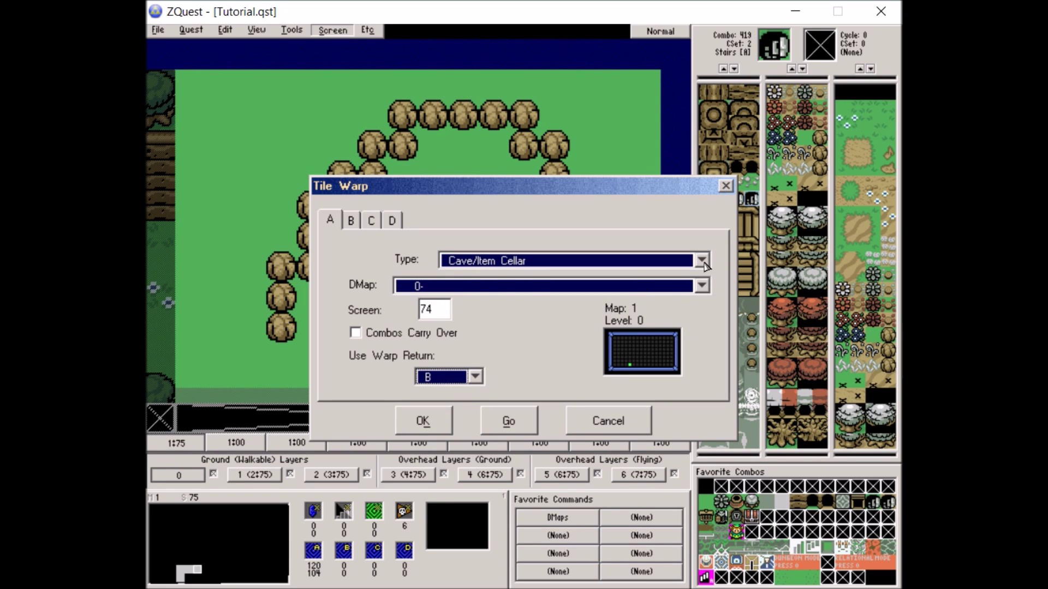
left_click(707, 265)
left_click(497, 302)
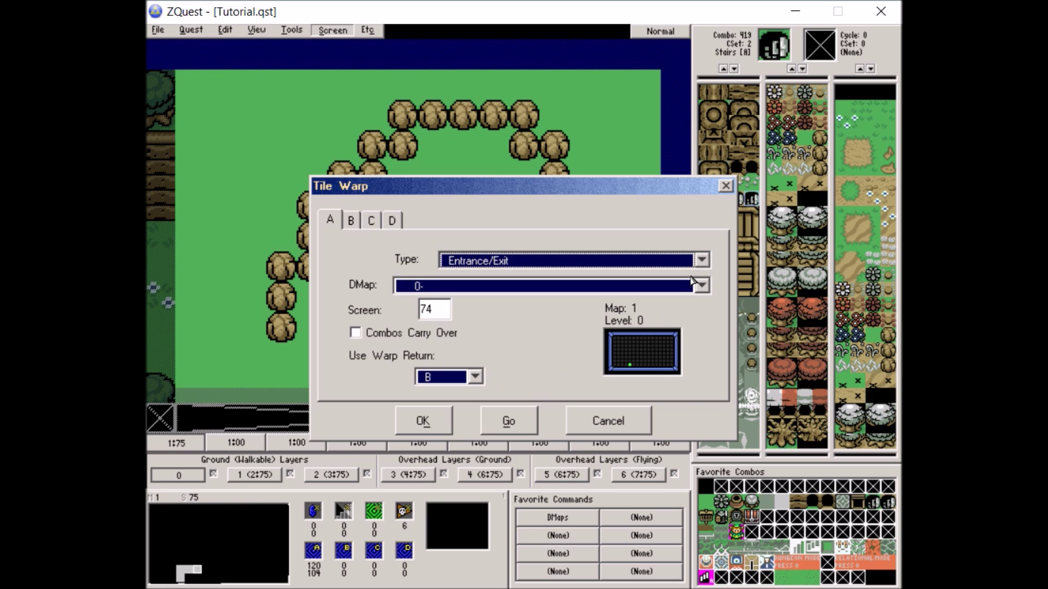
left_click(508, 422)
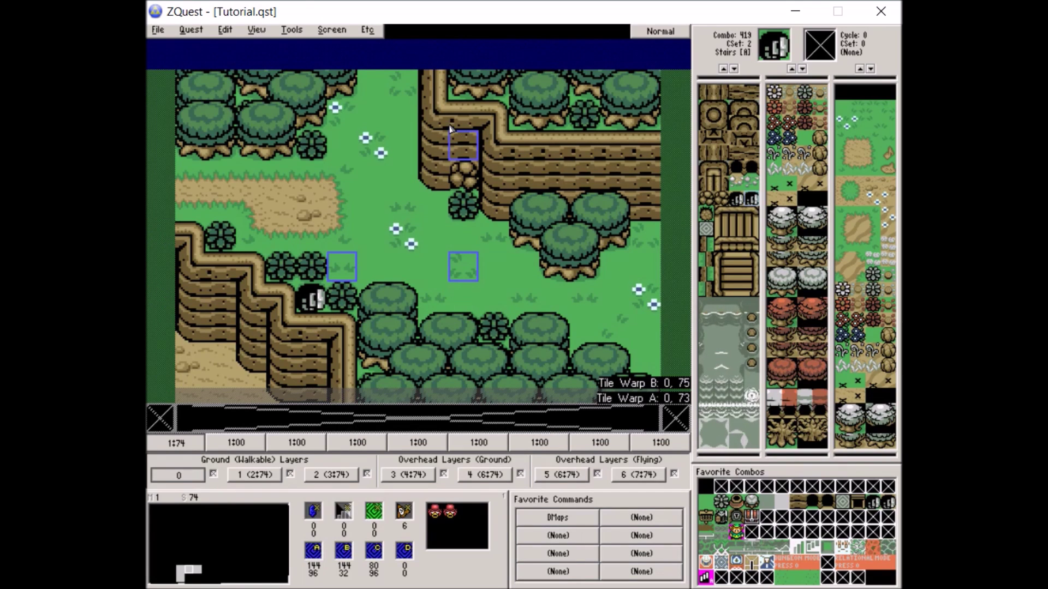
Step: Set screen 73's Tile Warp A to Entrance/Exit on DMap 0, screen 74, using Warp Return C, and go to its destination
key("Left")
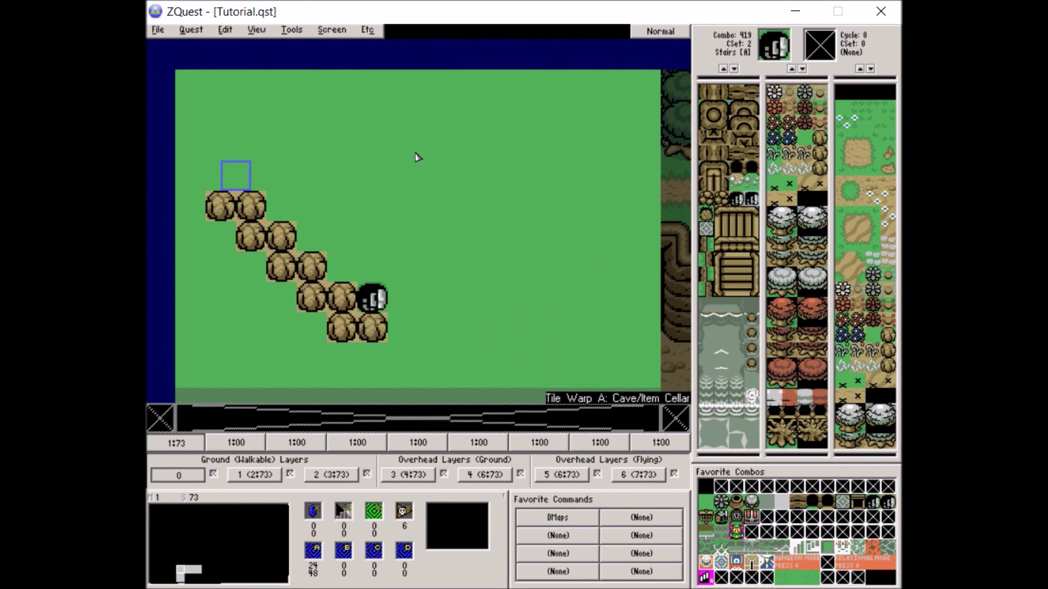
left_click(332, 30)
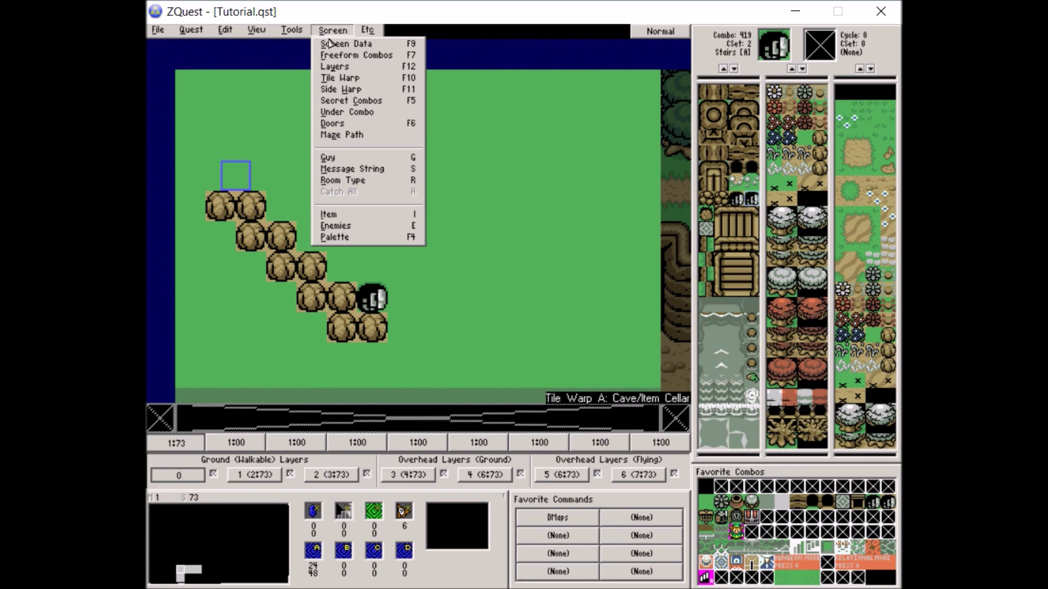
left_click(340, 77)
left_click(679, 263)
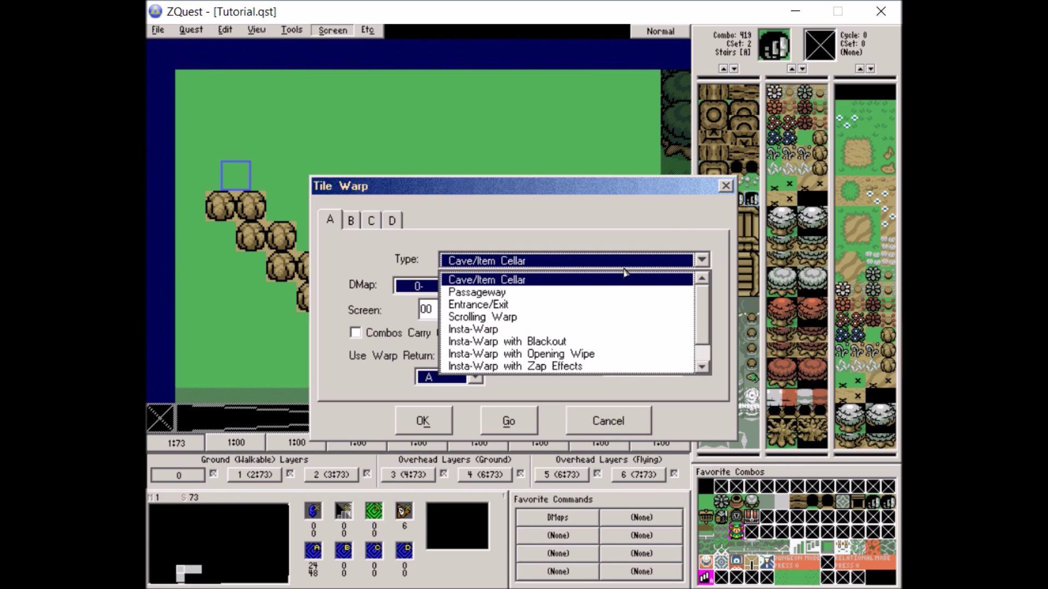
left_click(473, 305)
left_click(433, 307)
key("BackSpace")
key("BackSpace")
type("74")
left_click(474, 377)
left_click(430, 421)
left_click(507, 420)
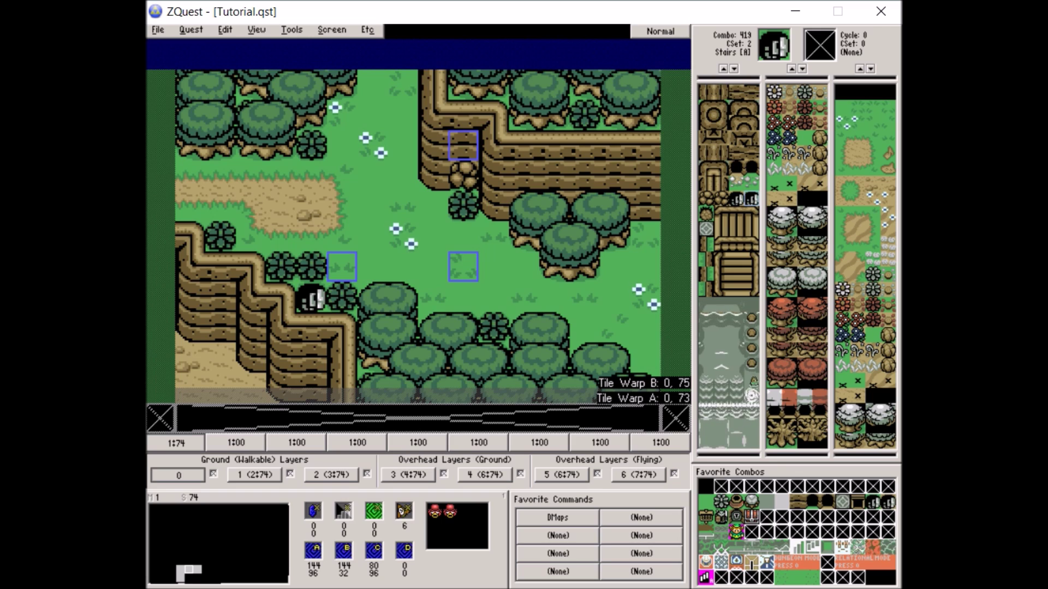
Step: Save the quest under its existing file name
left_click(158, 30)
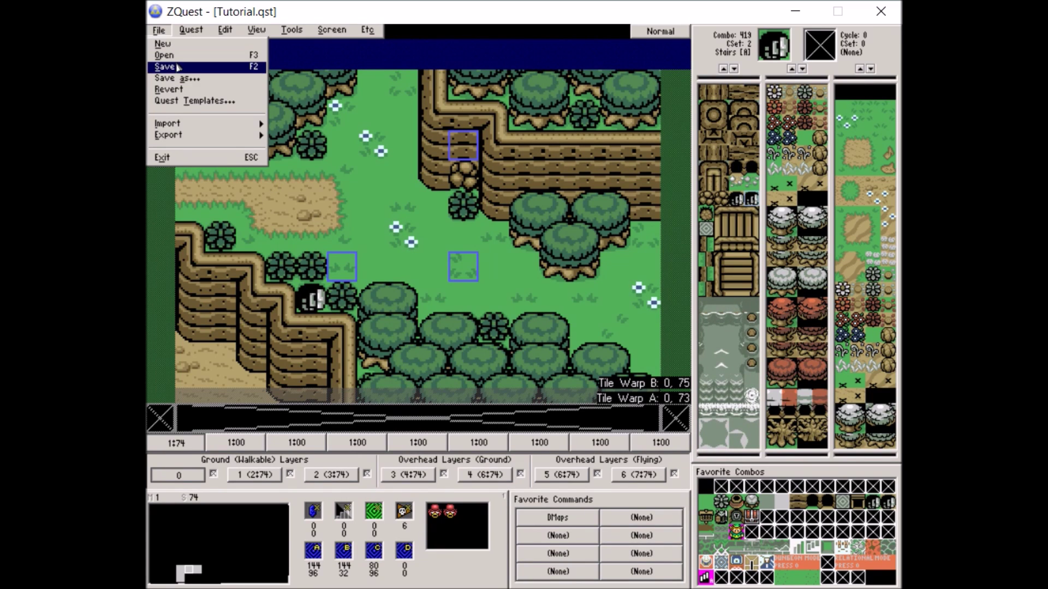
left_click(165, 67)
left_click(522, 350)
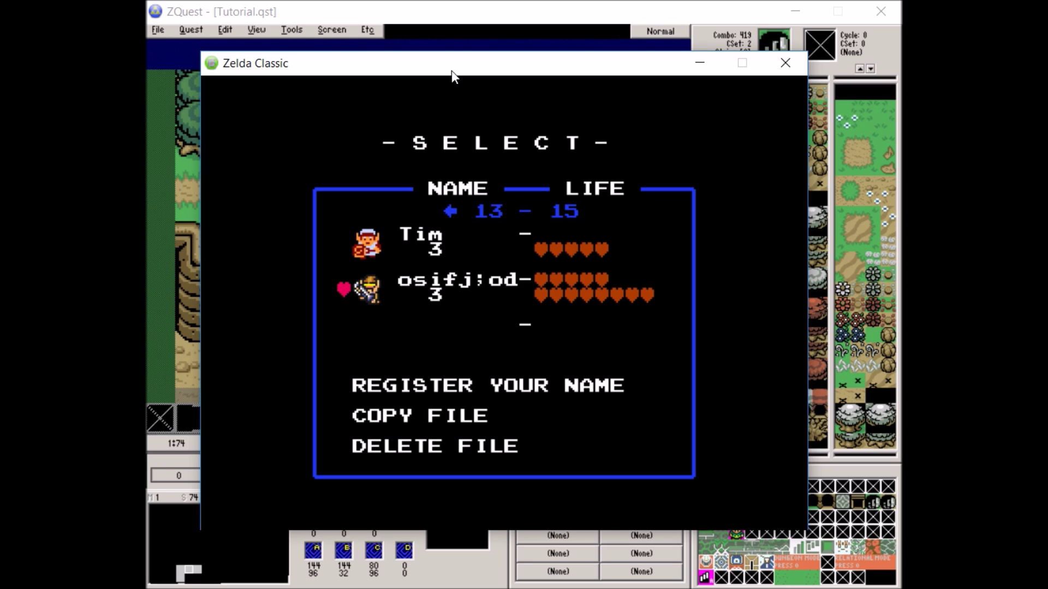
Step: Switch to Zelda Classic and register a new save file named Tut
key("Down")
key("Down")
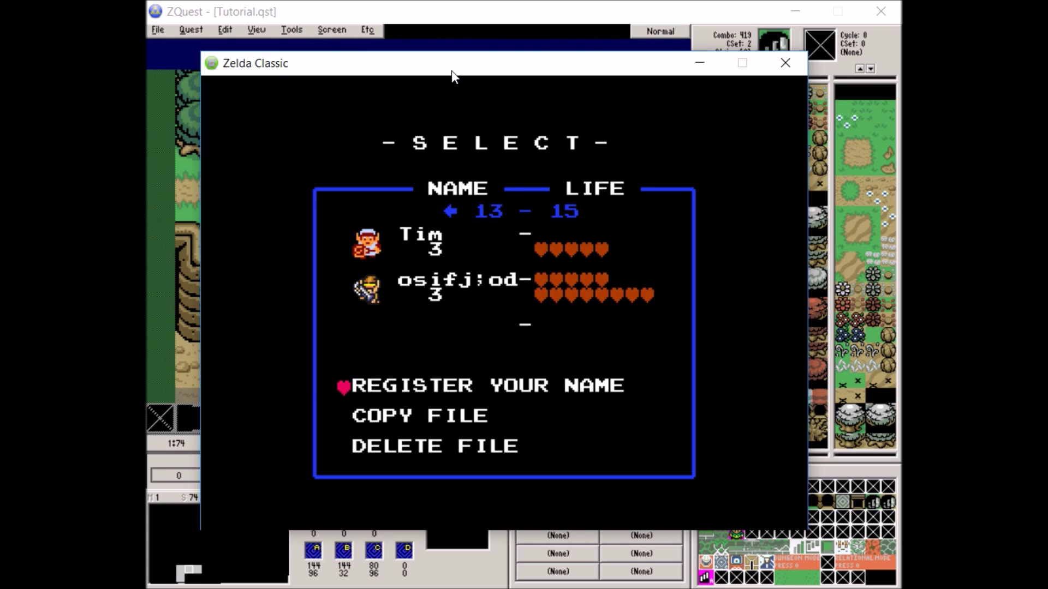
key("Return")
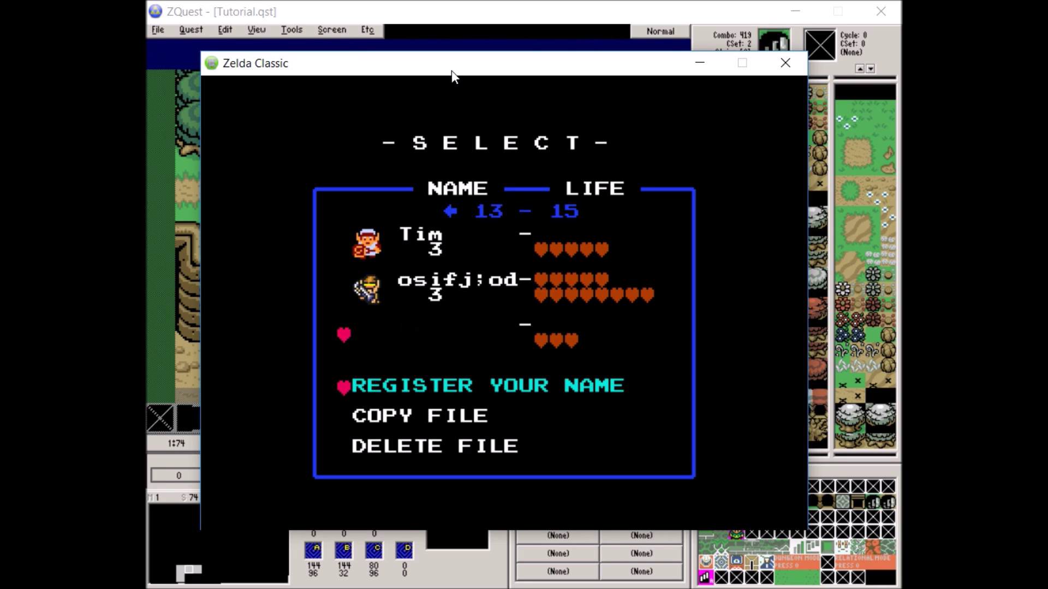
type("ut")
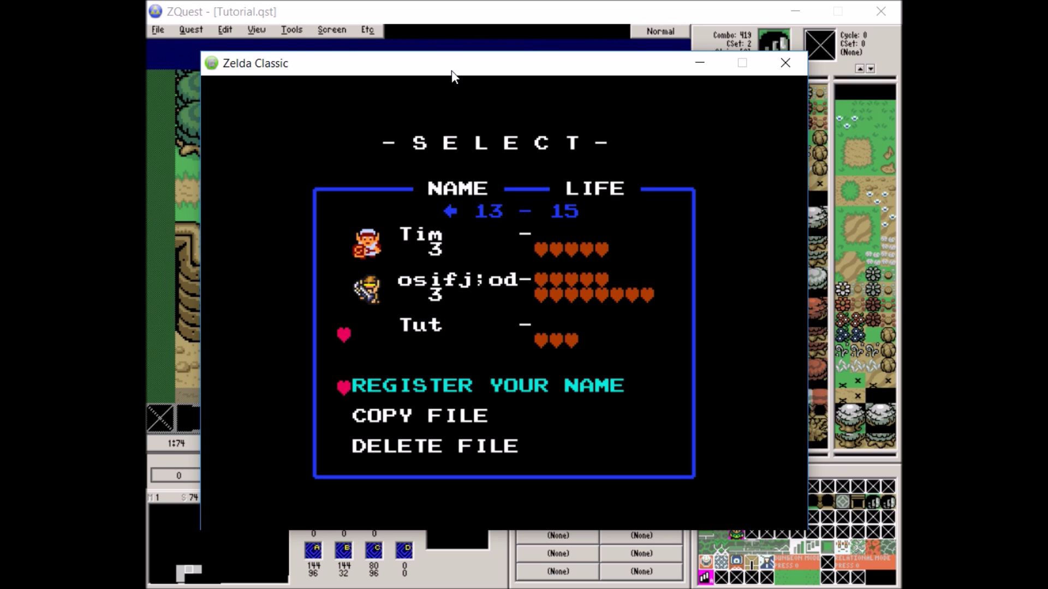
key("Return")
Step: Start choosing a custom quest for the Tut save file and browse to the user's Desktop folder
key("Return")
key("z")
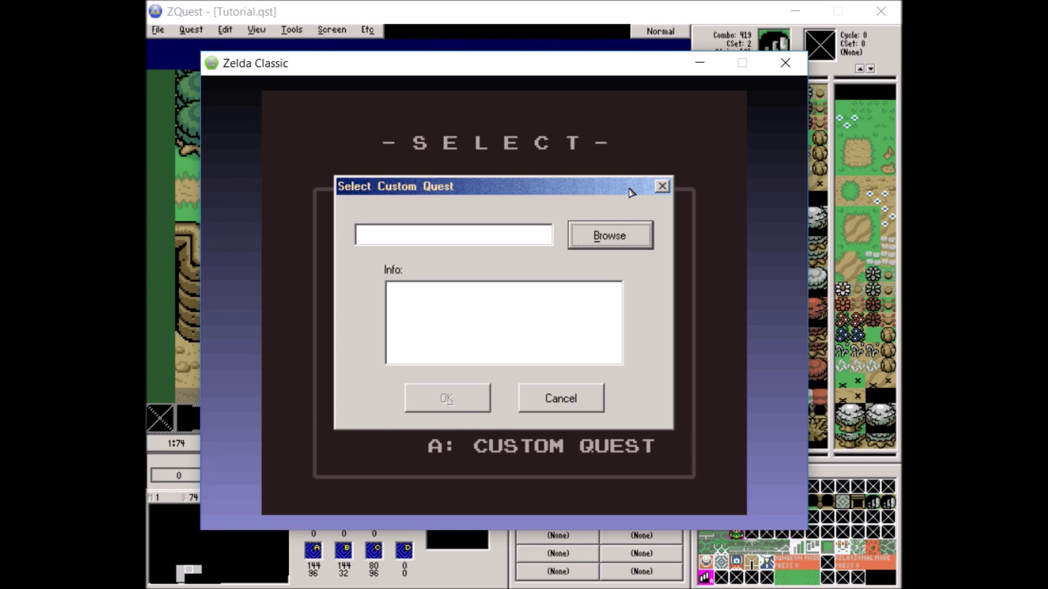
left_click(582, 243)
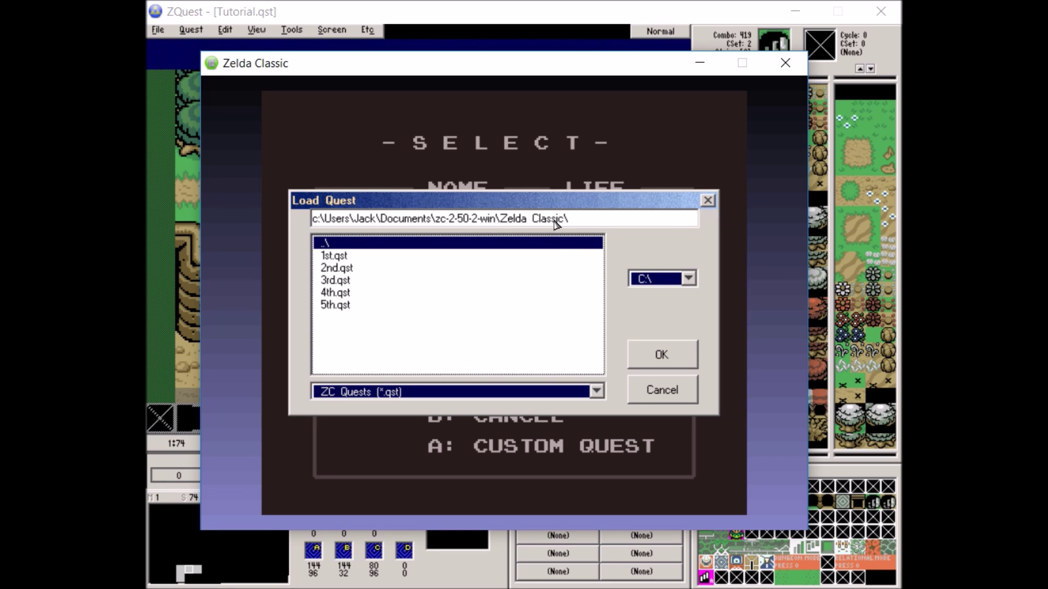
double_click(507, 243)
double_click(478, 246)
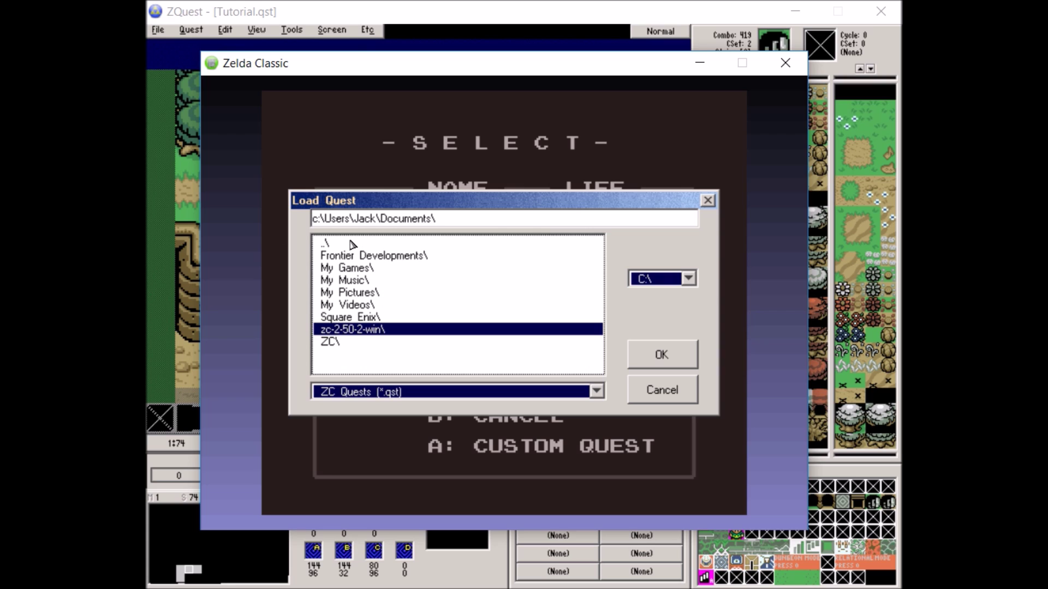
double_click(352, 245)
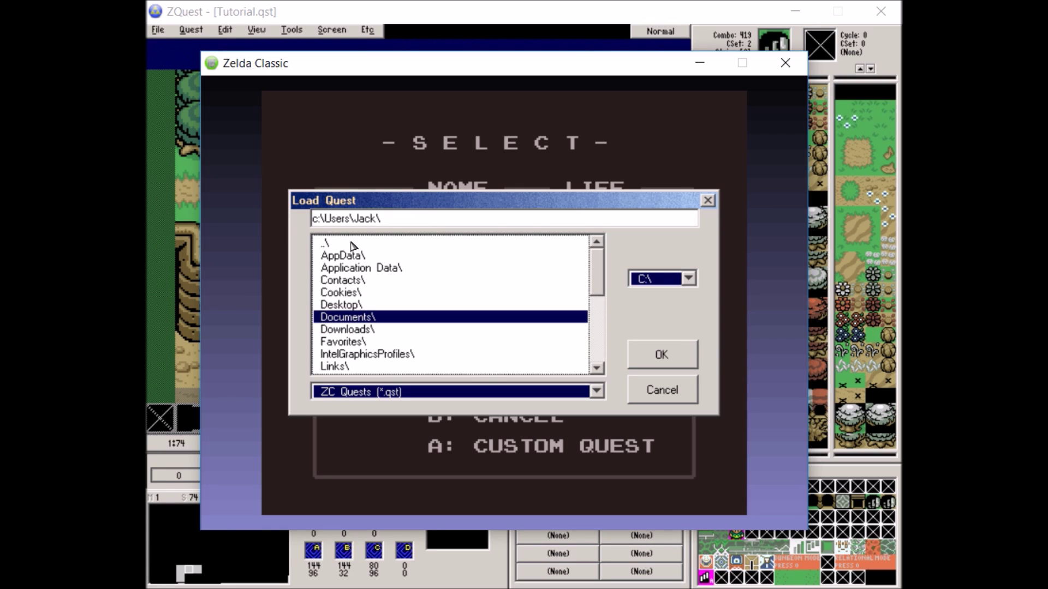
left_click(355, 293)
double_click(352, 303)
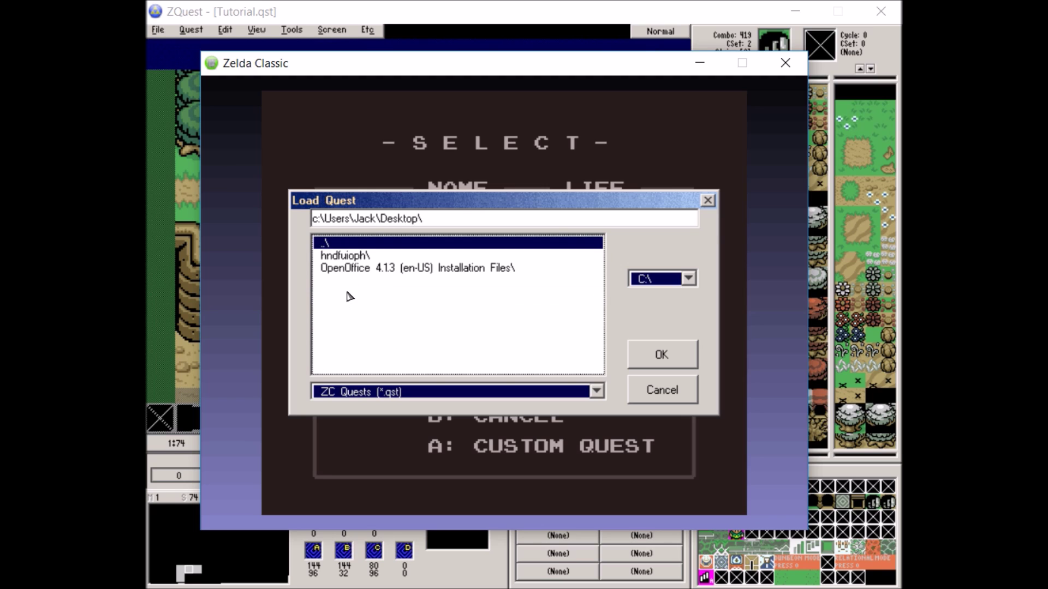
Step: Assign Tutorial.qst from the hndfuioph\zc-2-50-2-win\Zelda Classic folder to the save file as its custom quest
double_click(375, 256)
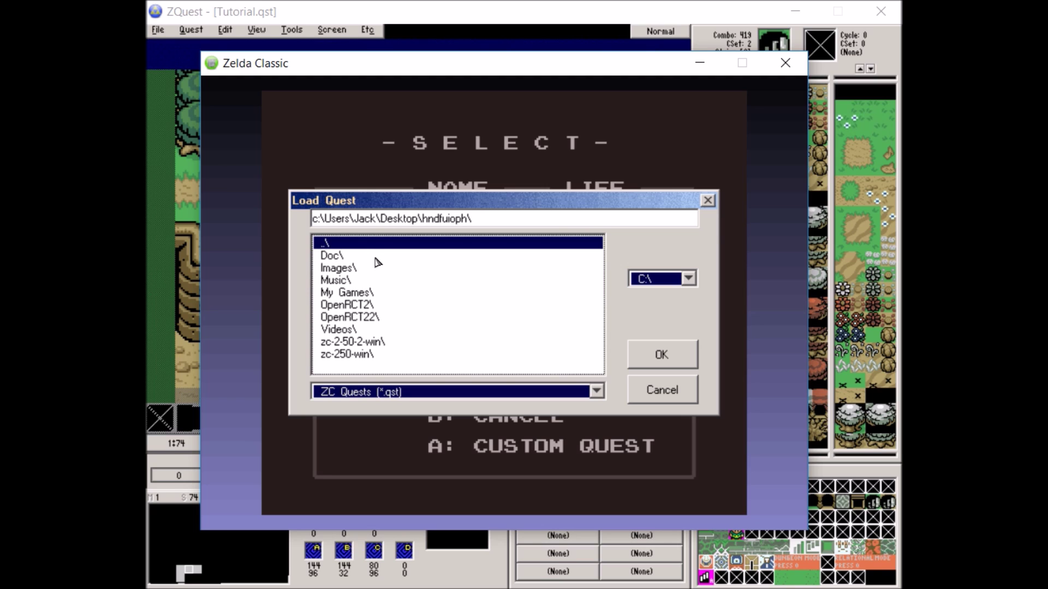
double_click(378, 342)
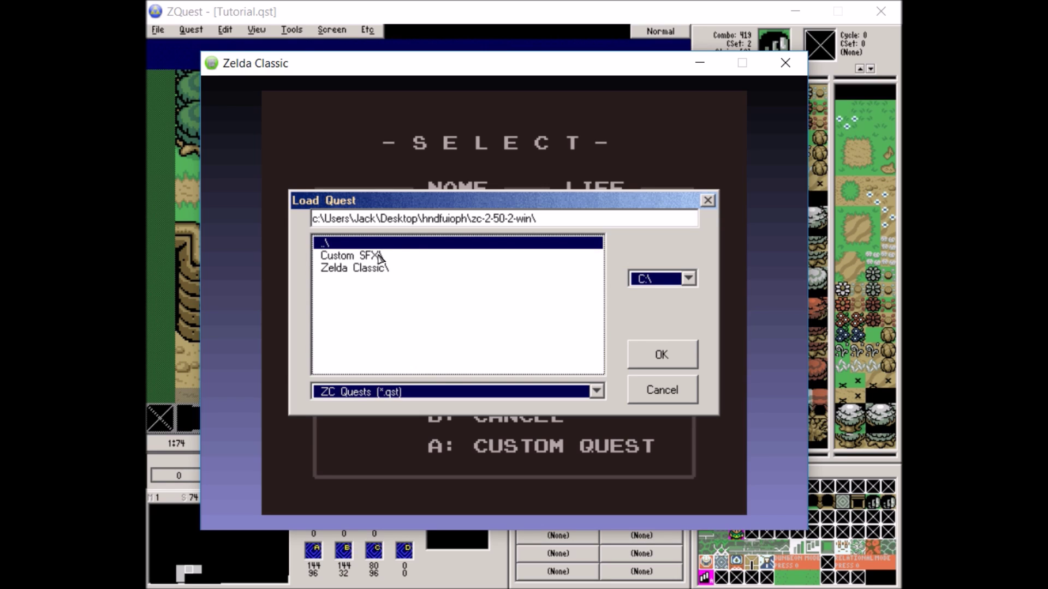
double_click(389, 272)
scroll(468, 329, "down", 10)
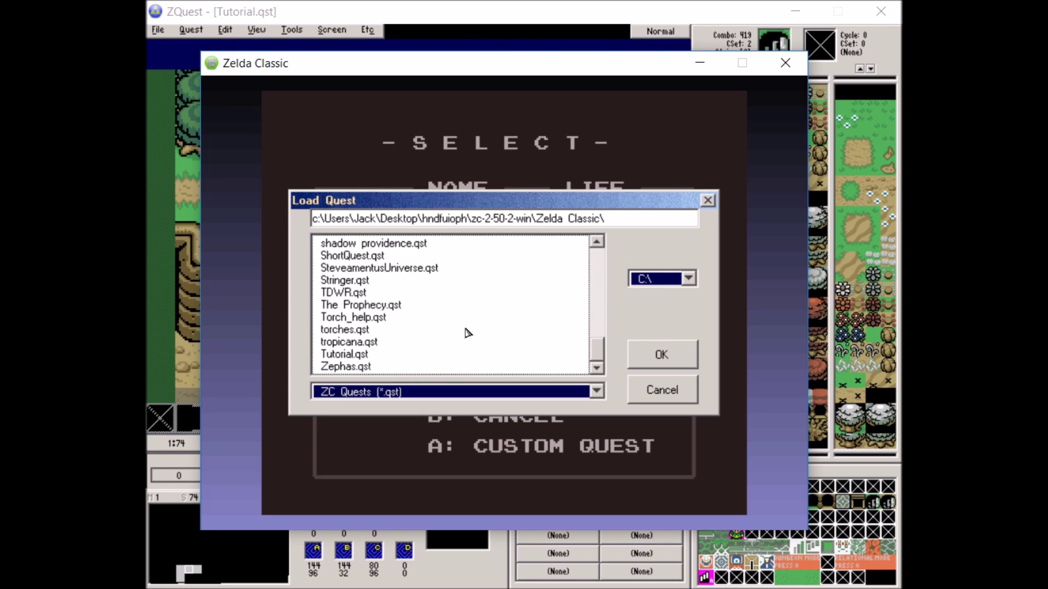
double_click(371, 355)
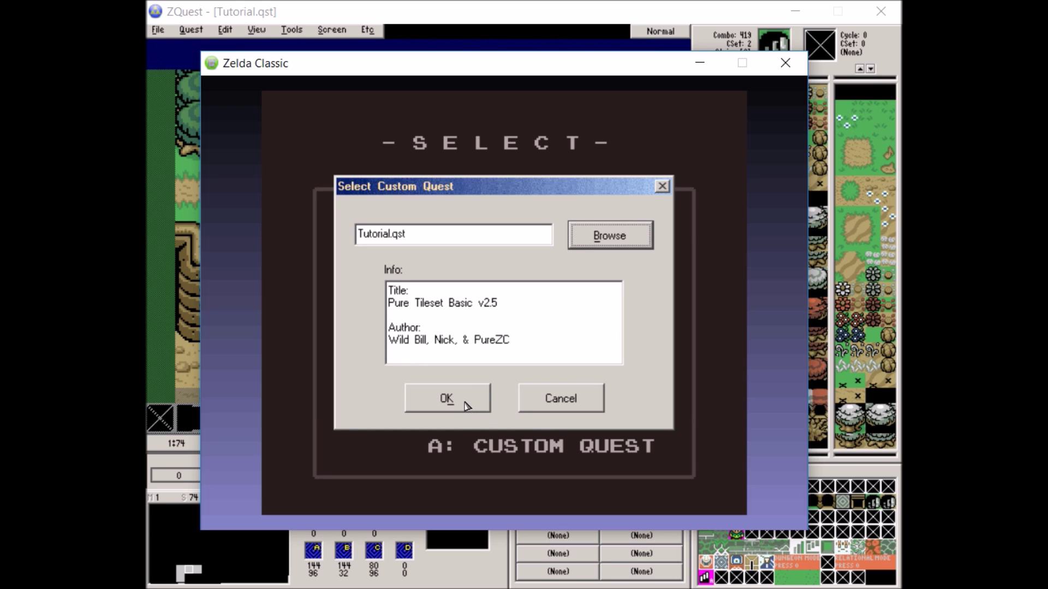
left_click(449, 399)
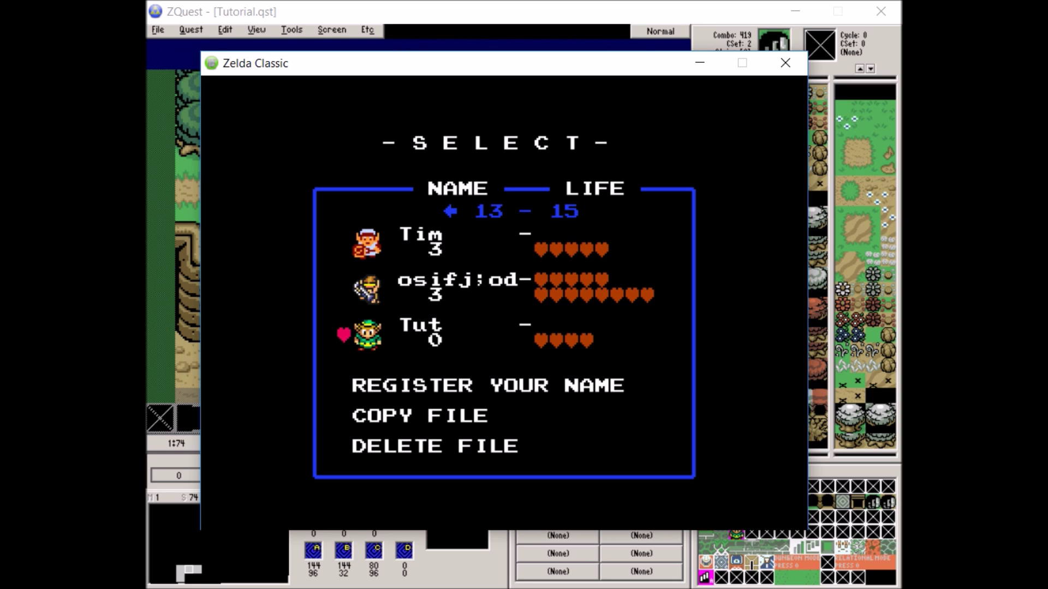
Step: Start the Tut game and fight the red enemies on the first screen with a bomb
key("Return")
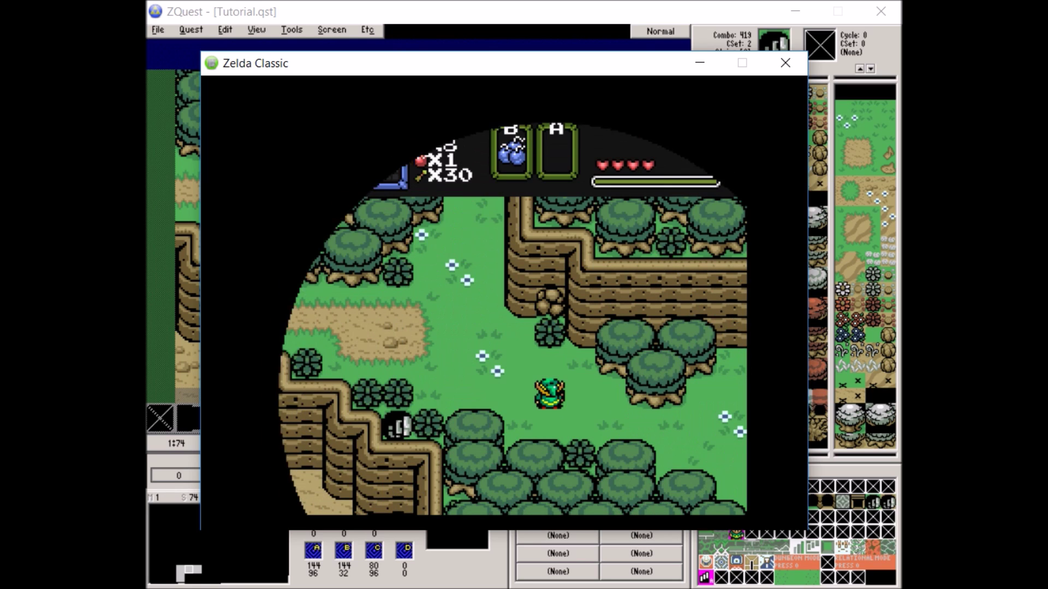
key("Right")
key("Up")
key("Left")
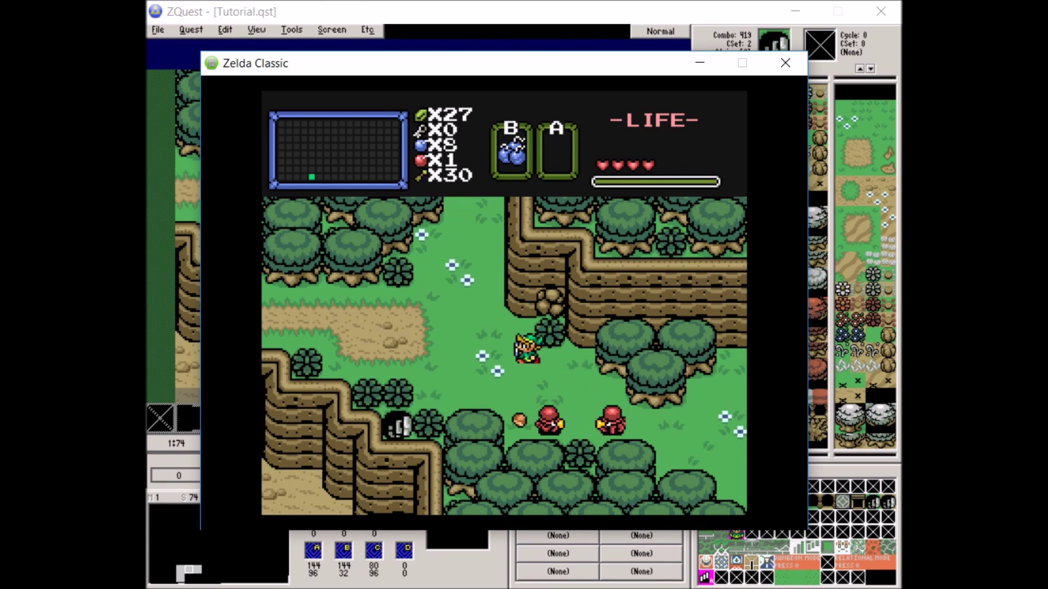
key("Right")
key("Right")
key("Left")
key("Up")
key("Down")
key("Left")
key("Down")
key("x")
key("Up")
key("Right")
key("Left")
key("Down")
key("Right")
key("Left")
key("Right")
key("Up")
key("Left")
key("Up")
key("Right")
key("Left")
Step: Pause the game and enter a cheat code to enable cheat level 4
key("Escape")
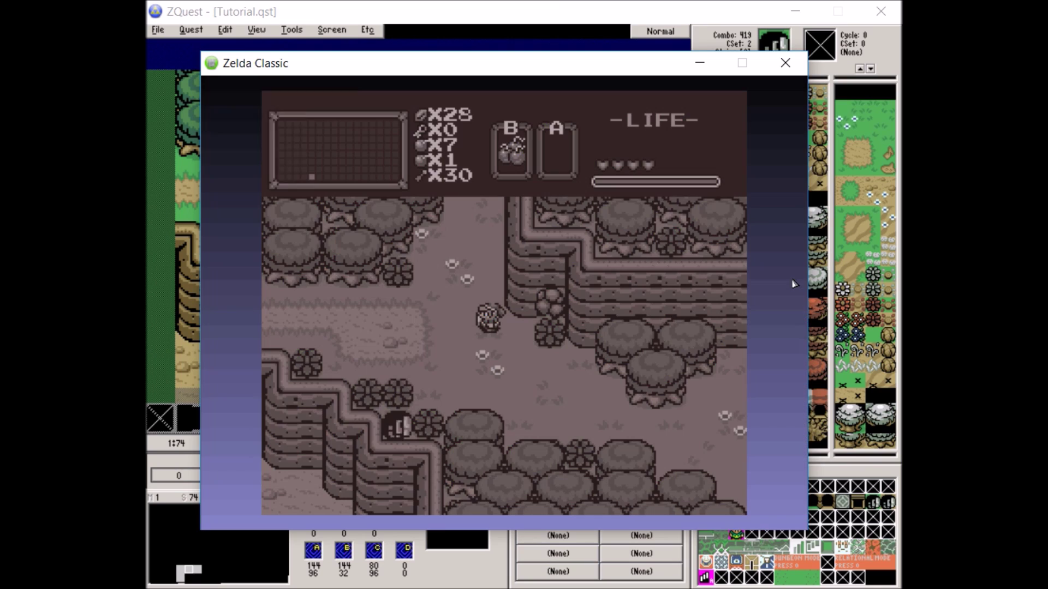
left_click(304, 82)
left_click(315, 94)
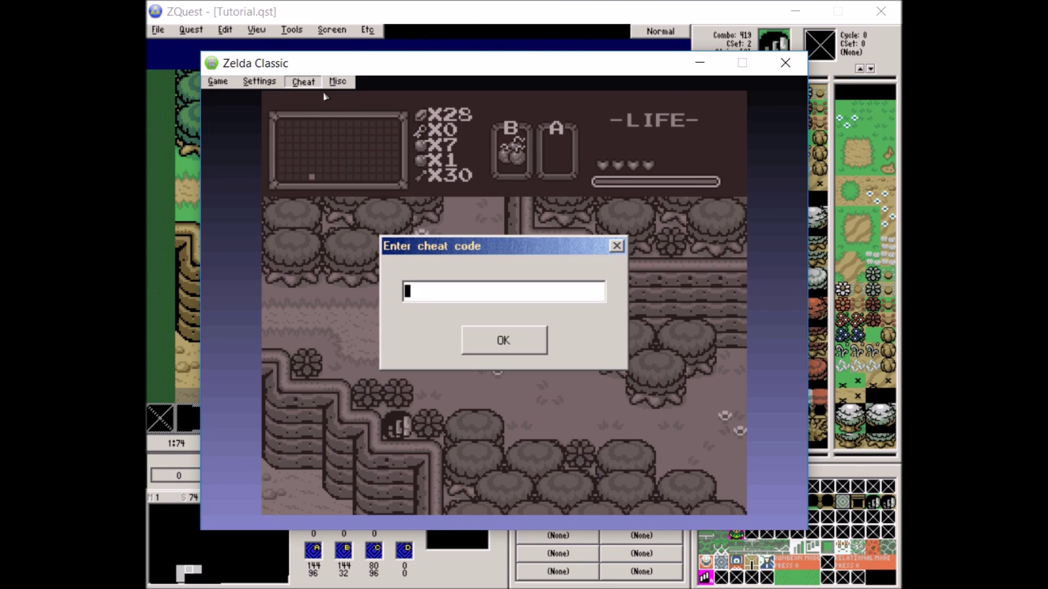
key("Return")
key("Return")
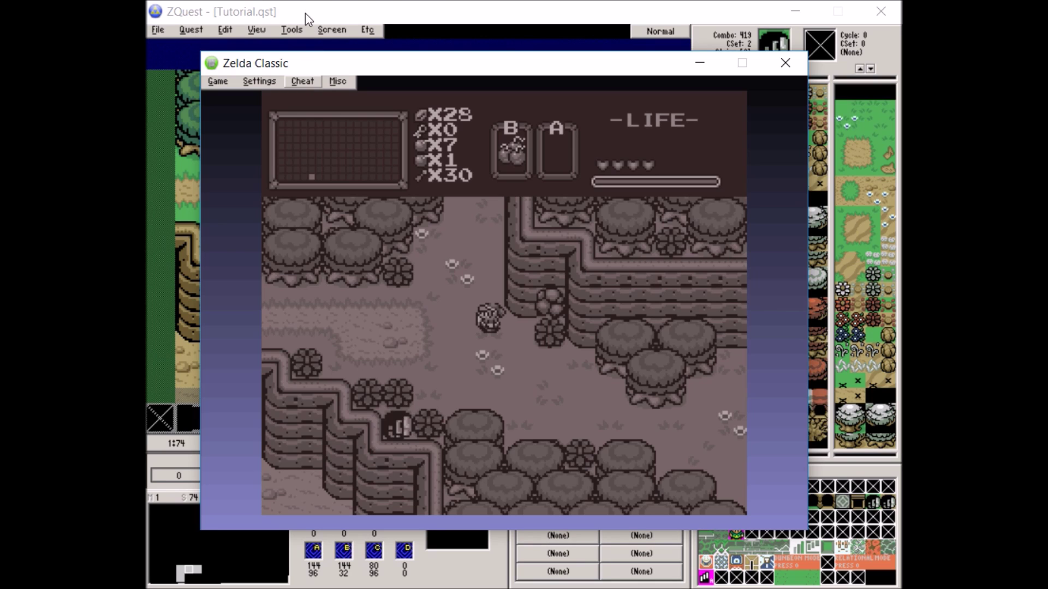
left_click(299, 83)
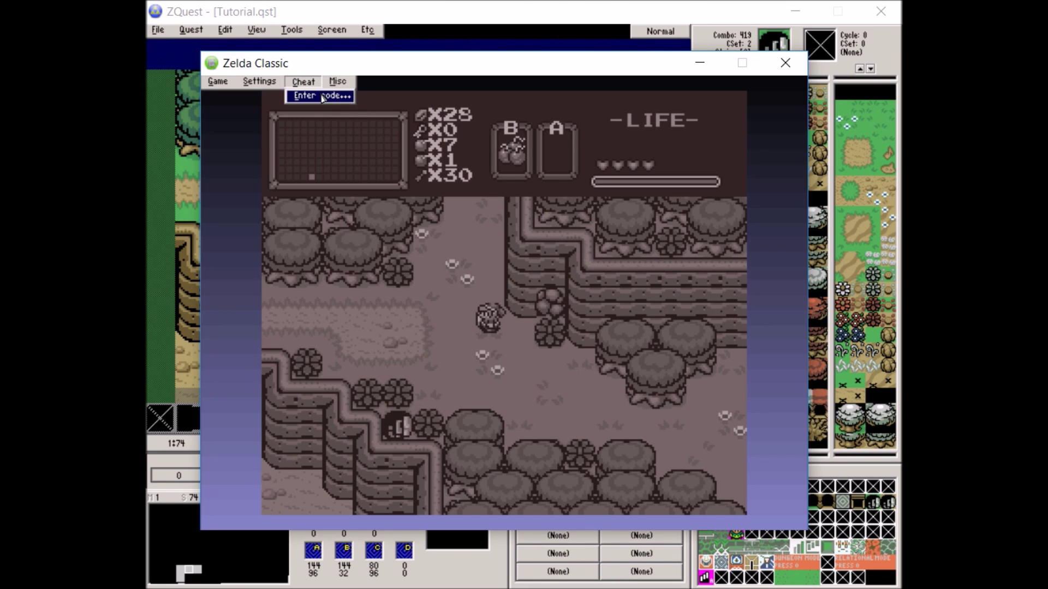
left_click(313, 96)
type("4")
key("Return")
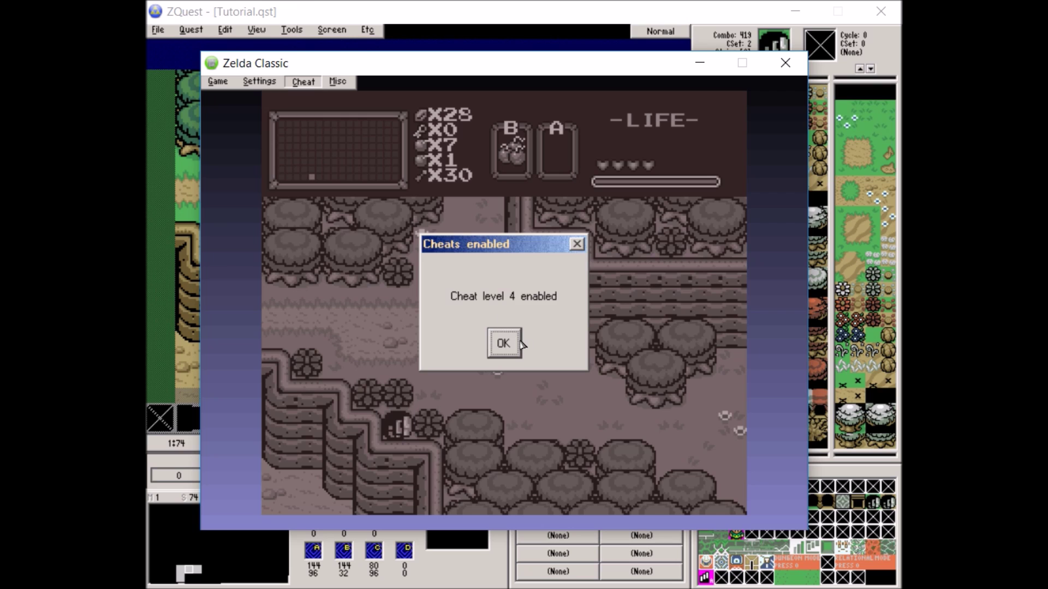
left_click(519, 344)
Step: Give Link the first sword in the Swords equipment category through the Link Data cheat
left_click(303, 82)
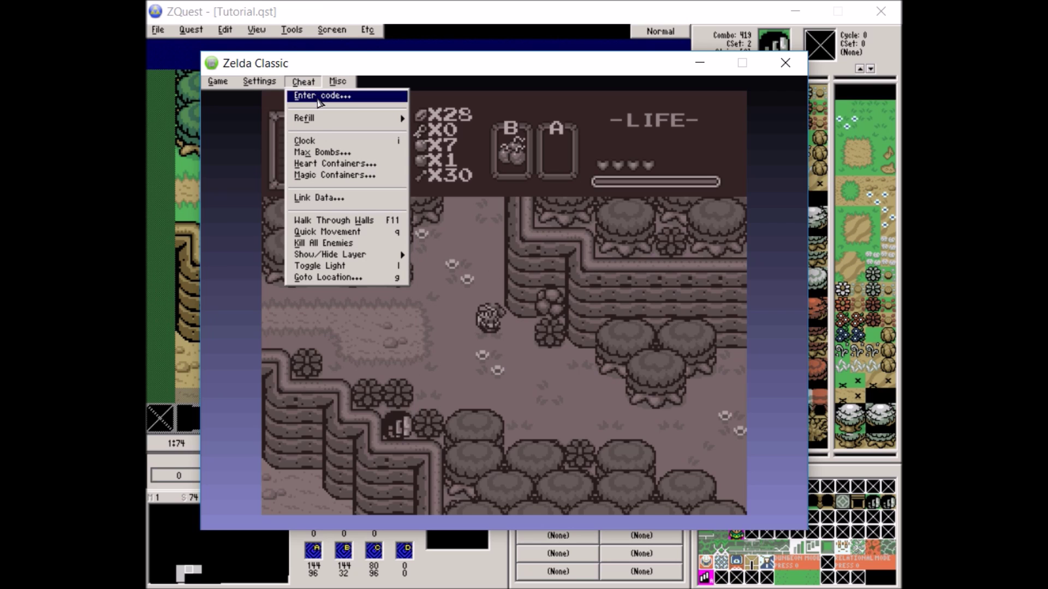
left_click(319, 198)
scroll(424, 306, "down", 10)
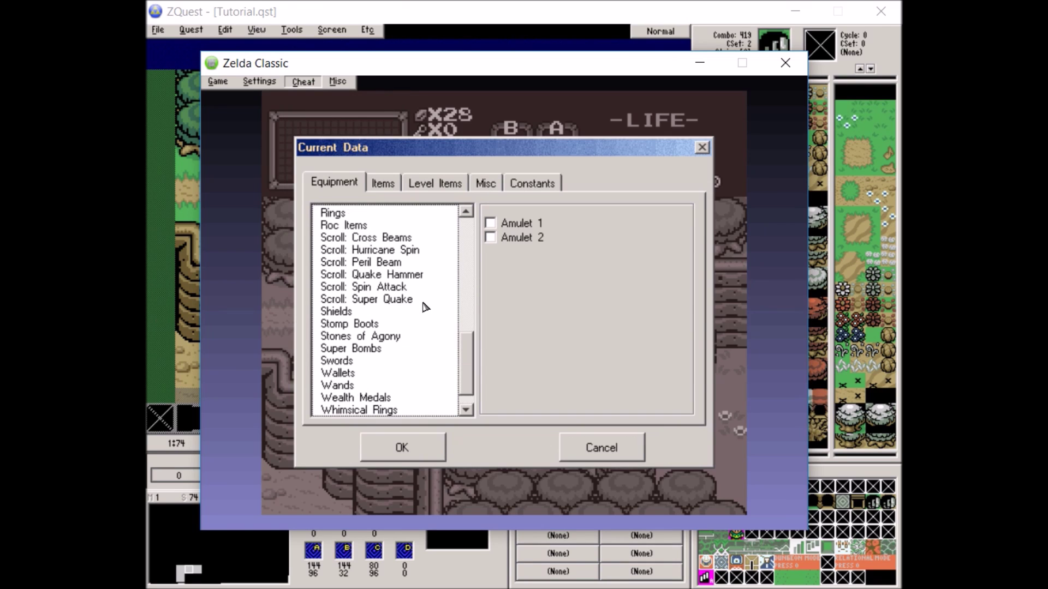
scroll(425, 307, "down", 2)
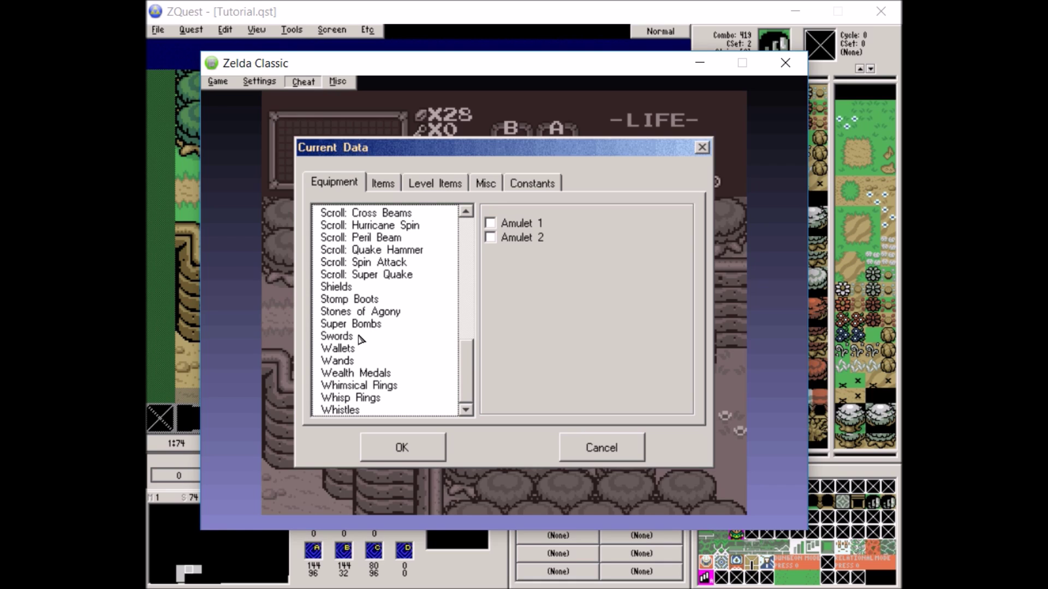
left_click(342, 337)
left_click(498, 226)
left_click(413, 457)
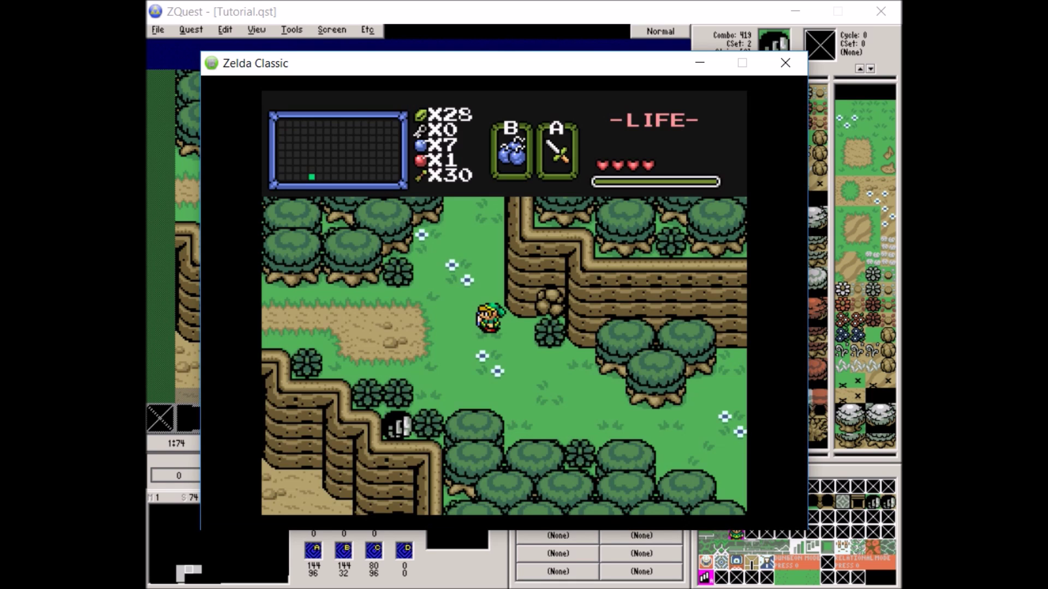
Step: Cut the bush below the rock pile, bomb the rocks open and enter the secret cave
key("Left")
key("Down")
key("z")
key("Right")
key("Up")
key("x")
key("Down")
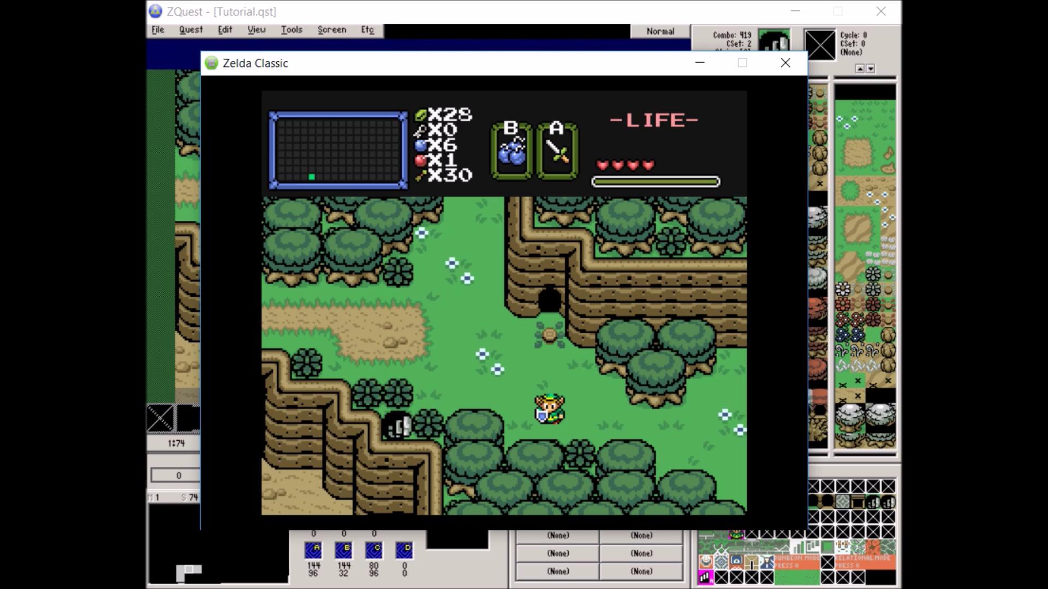
key("Up")
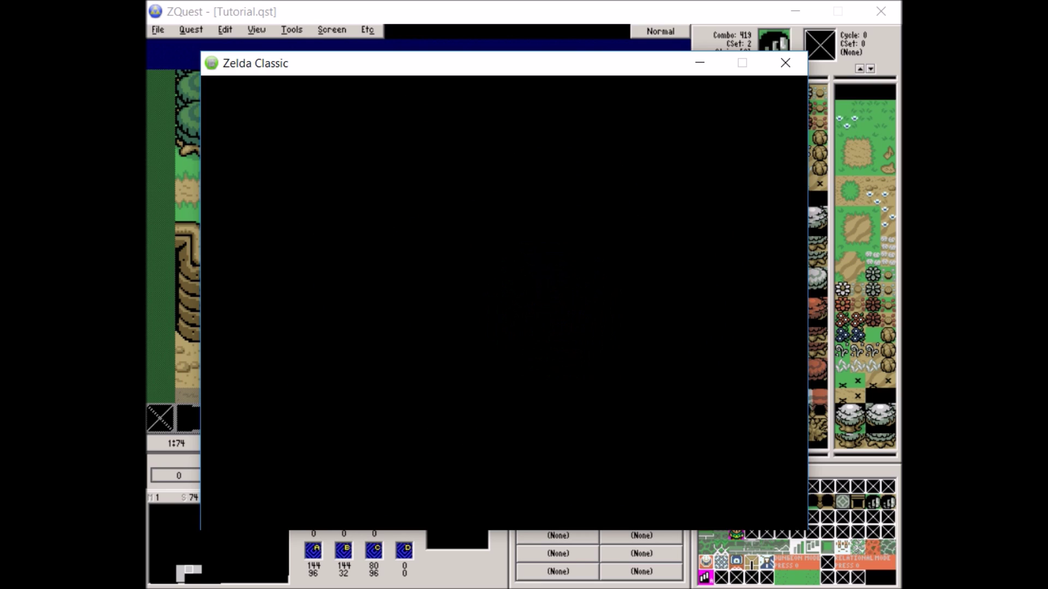
Step: Walk back and forth inside the secret cave's room and take its exit back to screen 74
key("Right")
key("Left")
key("Right")
key("Left")
key("Right")
key("Left")
key("Right")
key("Left")
key("Right")
key("Up")
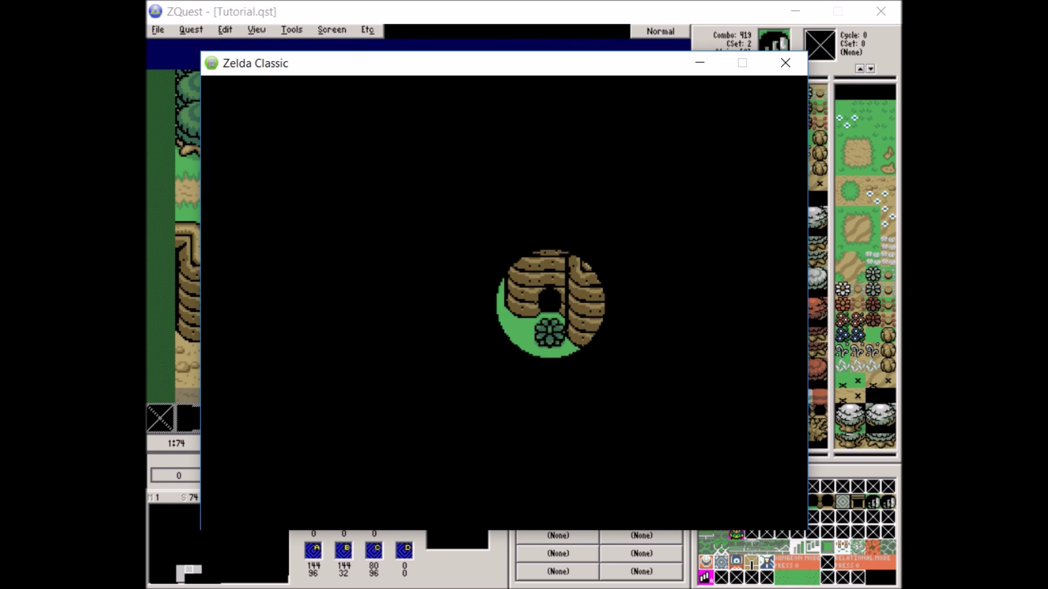
Step: Cut the bushes beside the stairs, take the stairs warp to screen 73 and return through that screen's stairs
key("alt")
key("Down")
key("alt")
key("alt")
key("Down")
key("Left")
key("Left")
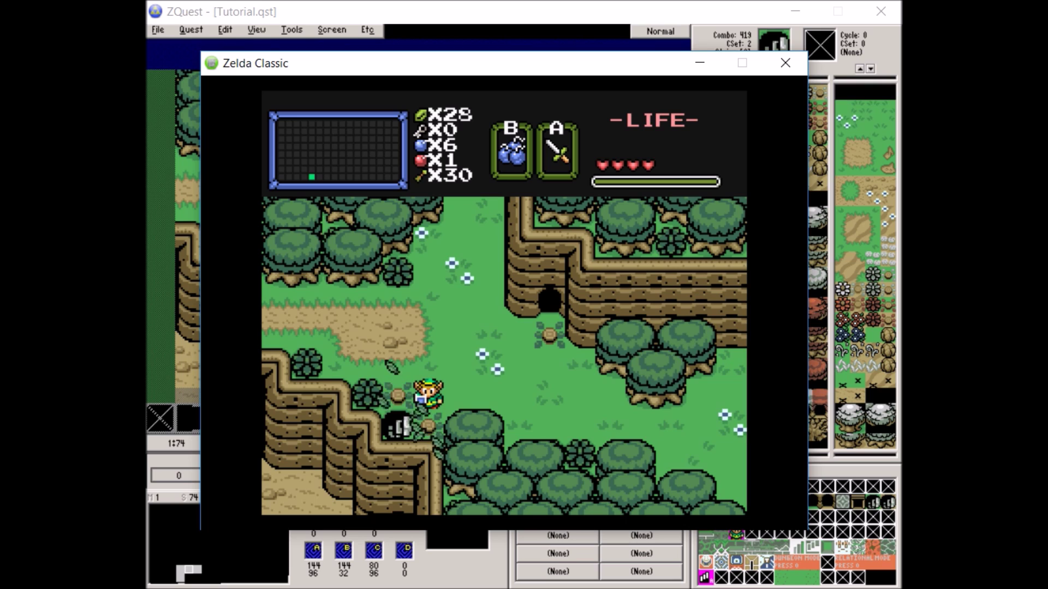
key("Down")
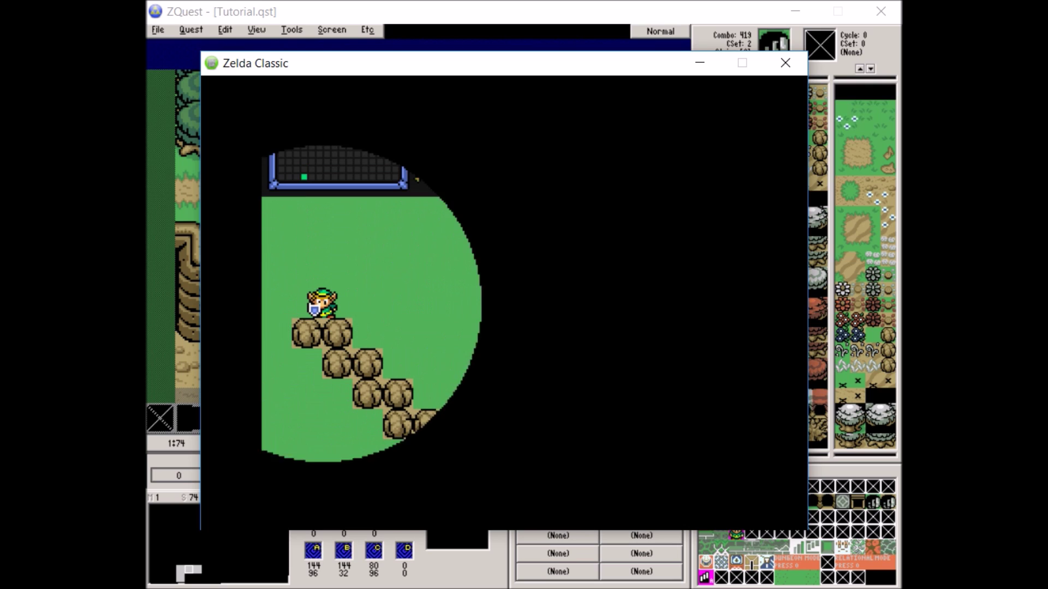
key("Right")
key("Down")
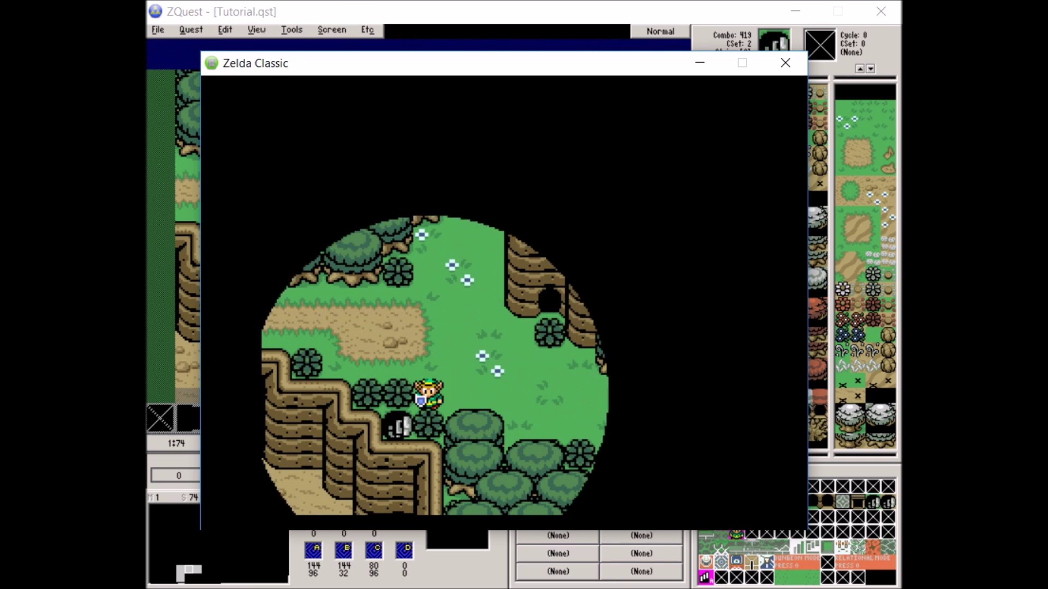
Step: Fight the remaining red enemy on screen 74 and walk around the clearing
key("Right")
key("Up")
key("Right")
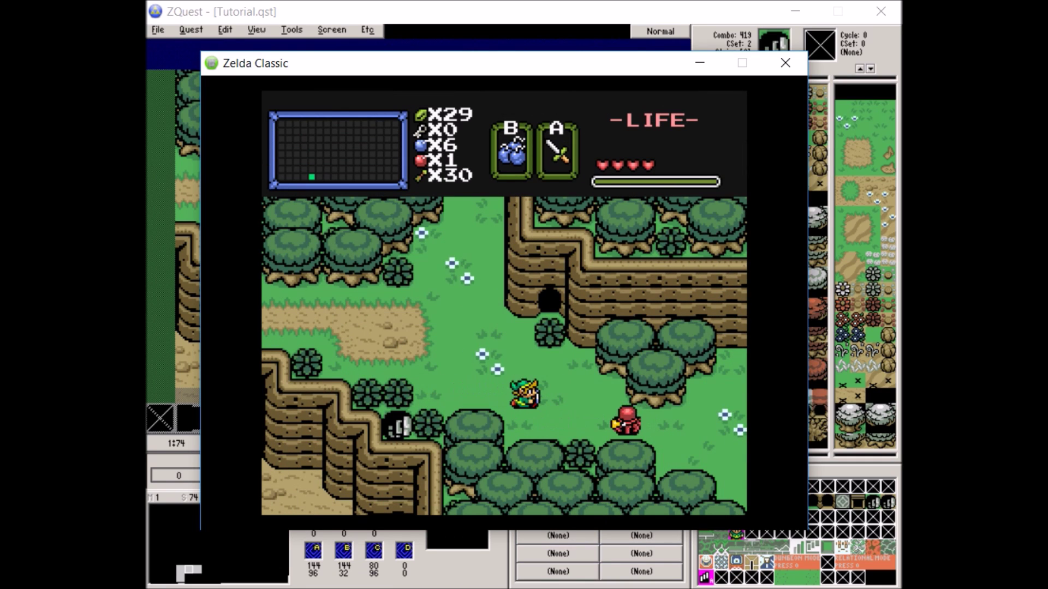
key("Up")
key("Left")
key("Left")
key("Up")
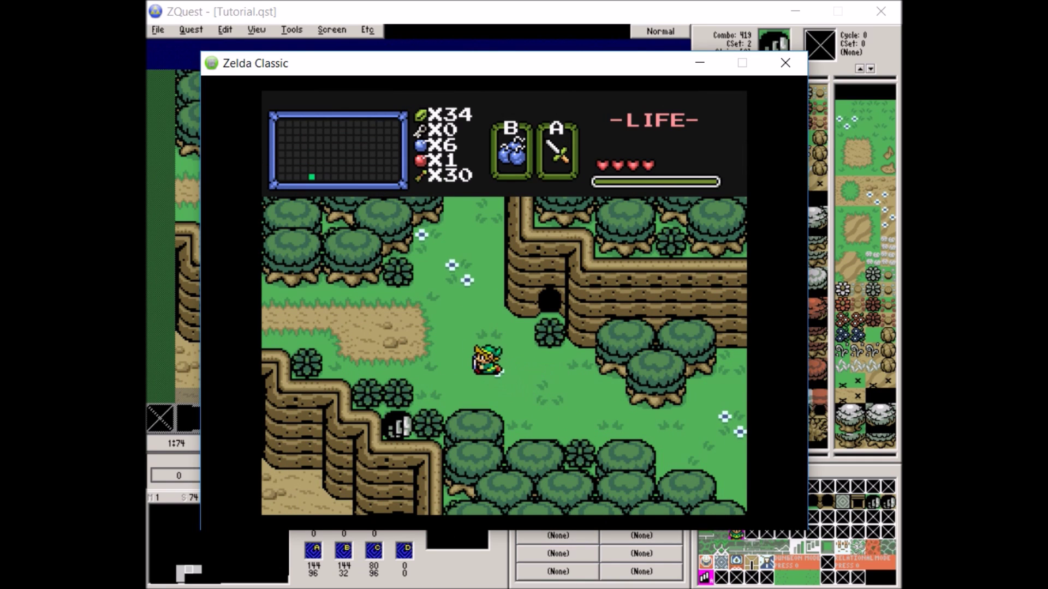
key("Down")
key("Right")
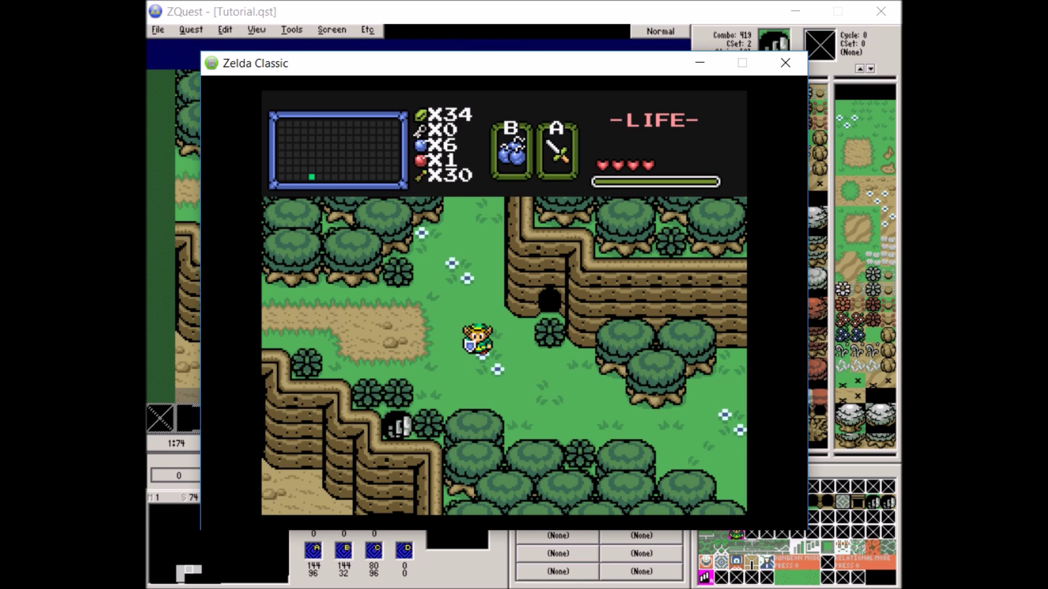
Step: Pause the game, switch back to ZQuest and look through the map screens from 73 up to screen 44
key("Escape")
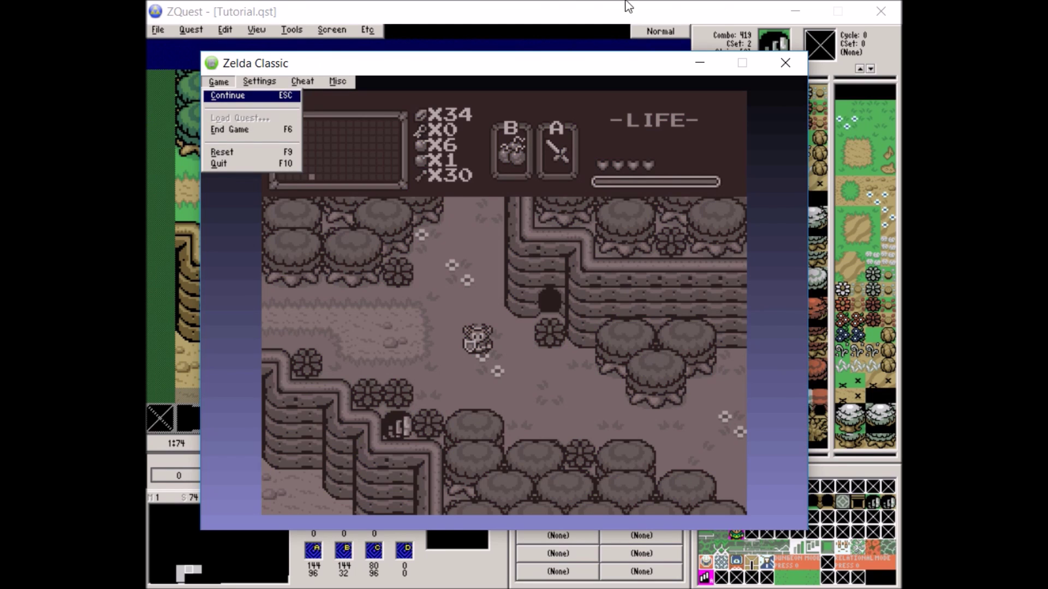
left_click(541, 7)
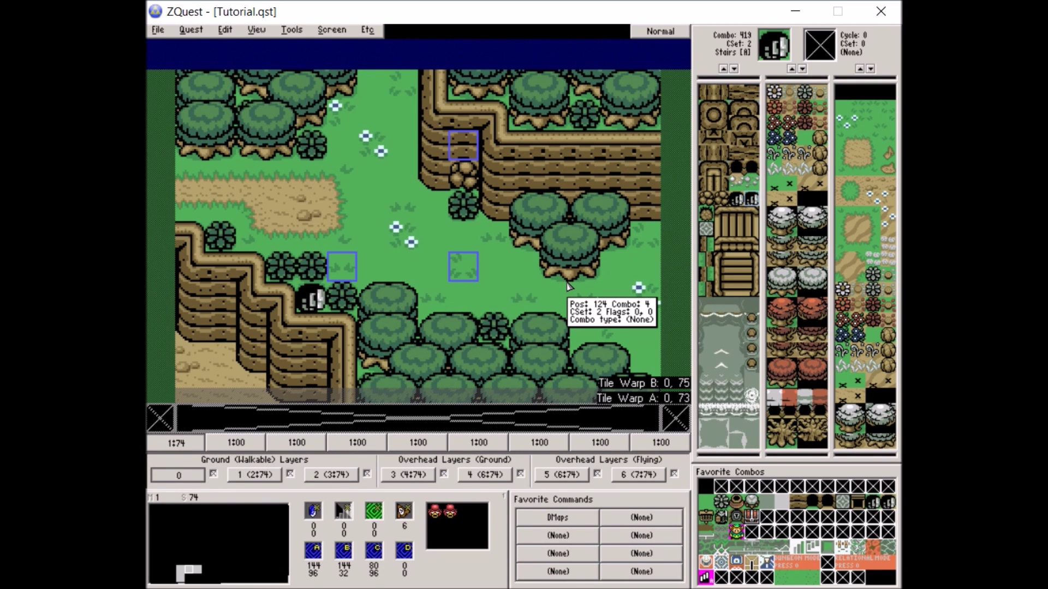
key("Left")
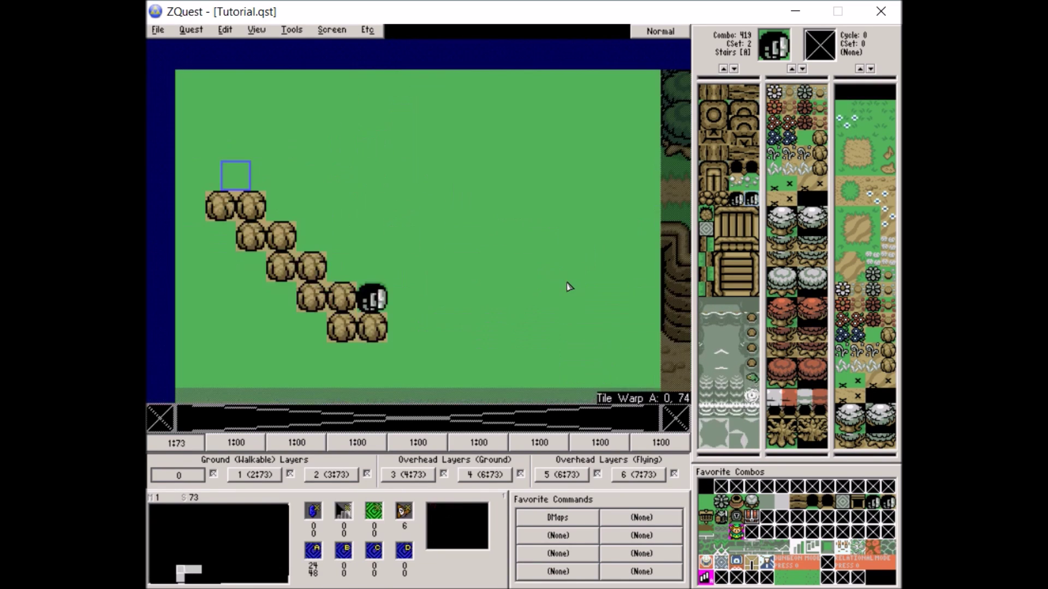
key("Left")
key("Right")
key("Down")
key("Up")
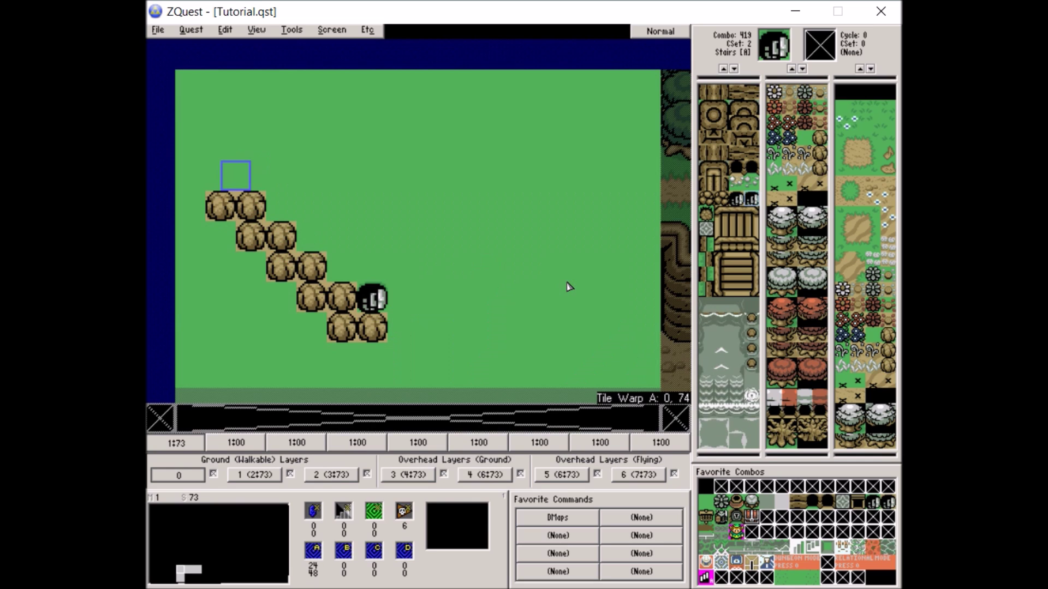
key("Up")
key("Up")
key("Up")
key("Right")
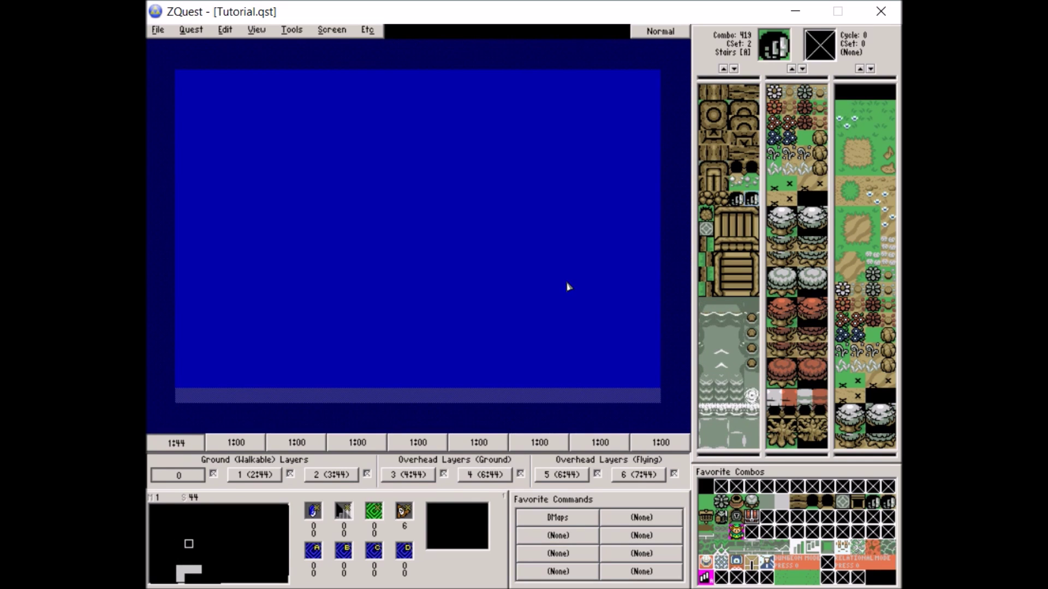
Step: Fill the empty screen 44 with plain grass and place two large green trees on it using the tree combo alias
left_click(842, 107)
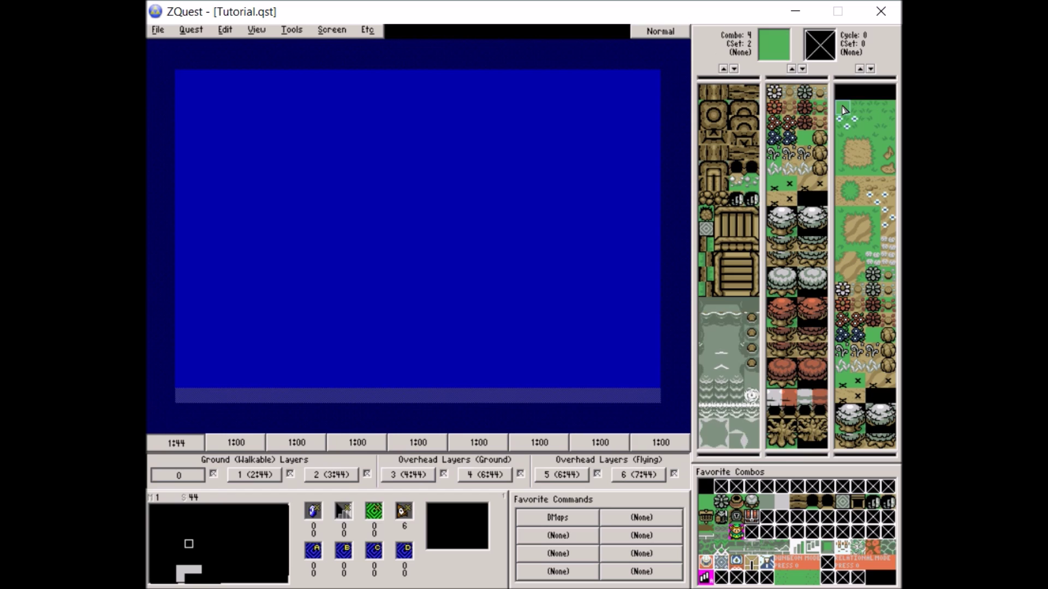
left_click(383, 196, "shift")
left_click(849, 408)
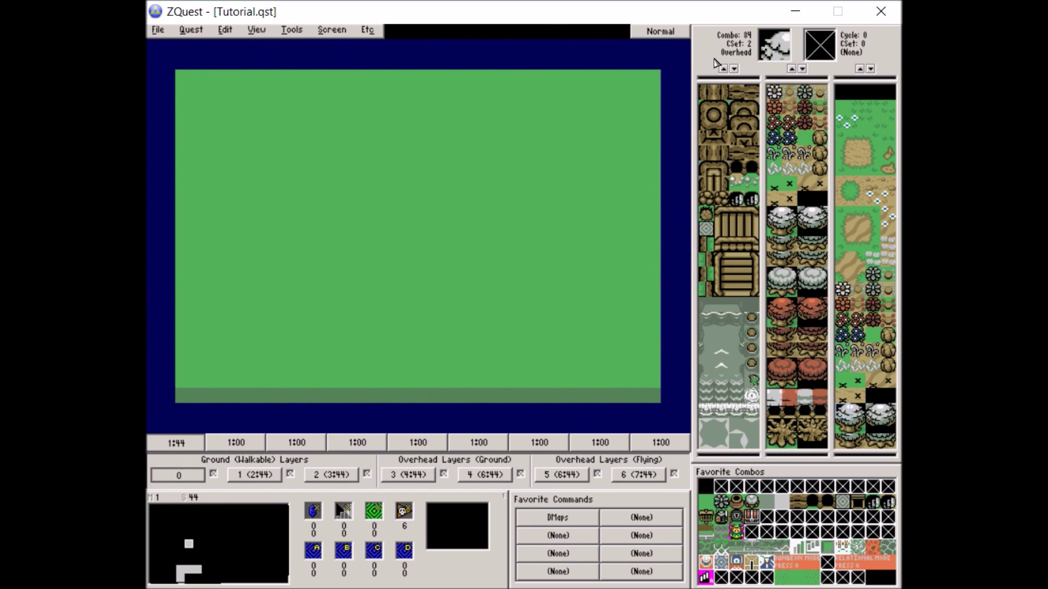
scroll(698, 93, "up", 2)
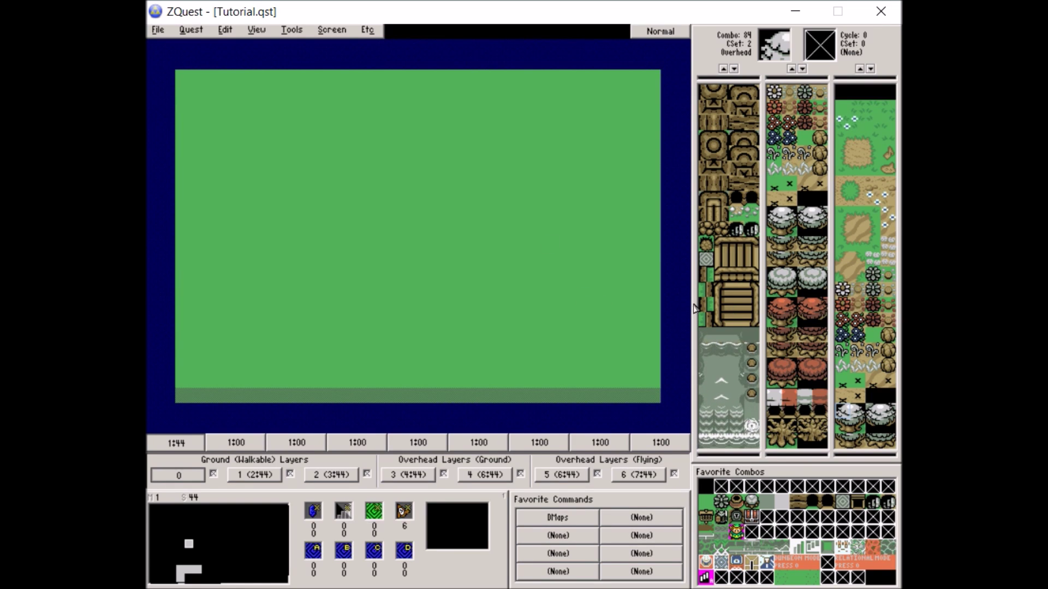
key("o")
key("o")
key("o")
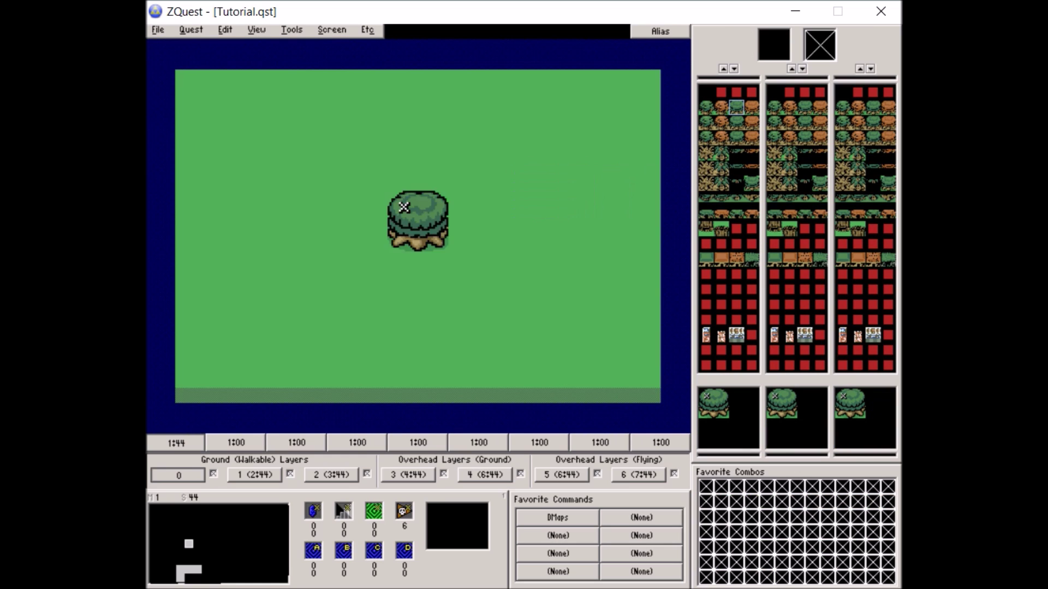
left_click(521, 143)
left_click(278, 294)
Step: Scatter grass tuft combos between the two trees and across the open ground of screen 44
key("o")
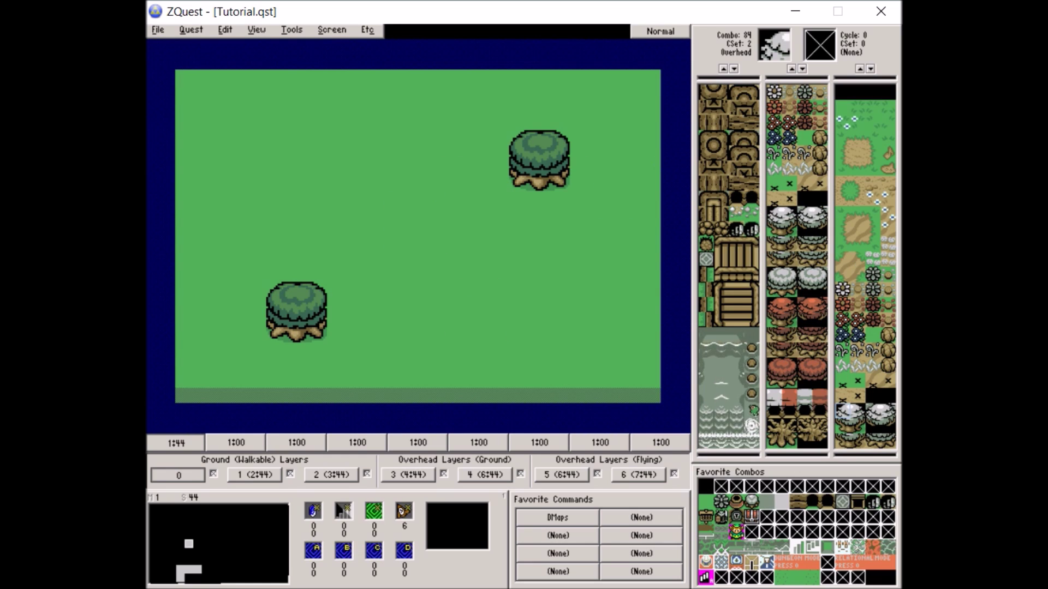
left_click(872, 112)
left_click(463, 204)
left_click(554, 328)
key("alt+e")
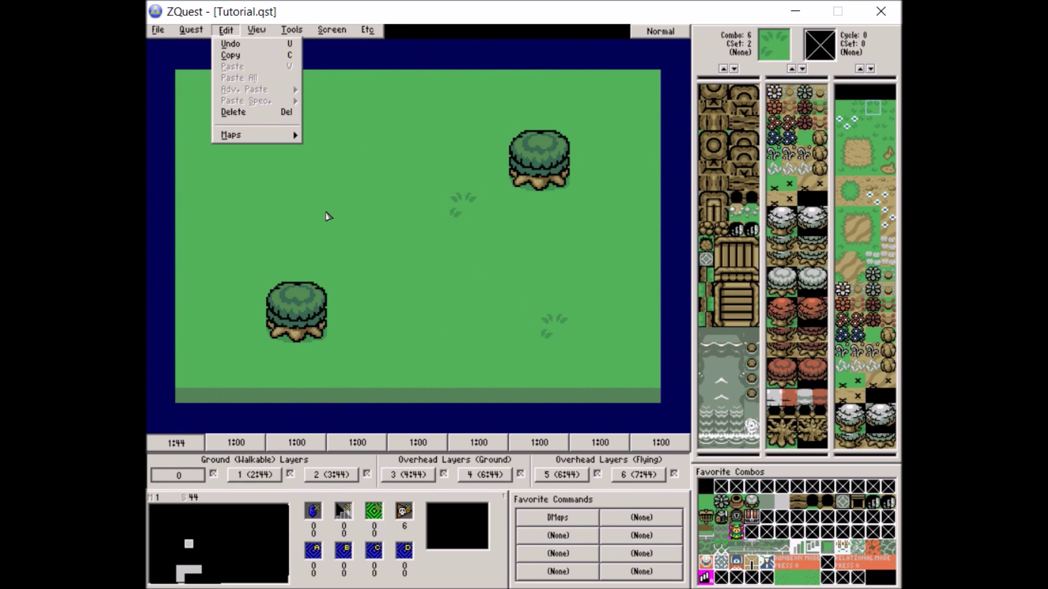
left_click(352, 162)
mouse_move(257, 186)
left_mouse_down()
mouse_move(398, 144)
mouse_move(377, 347)
mouse_move(623, 275)
left_mouse_up()
left_click(615, 327)
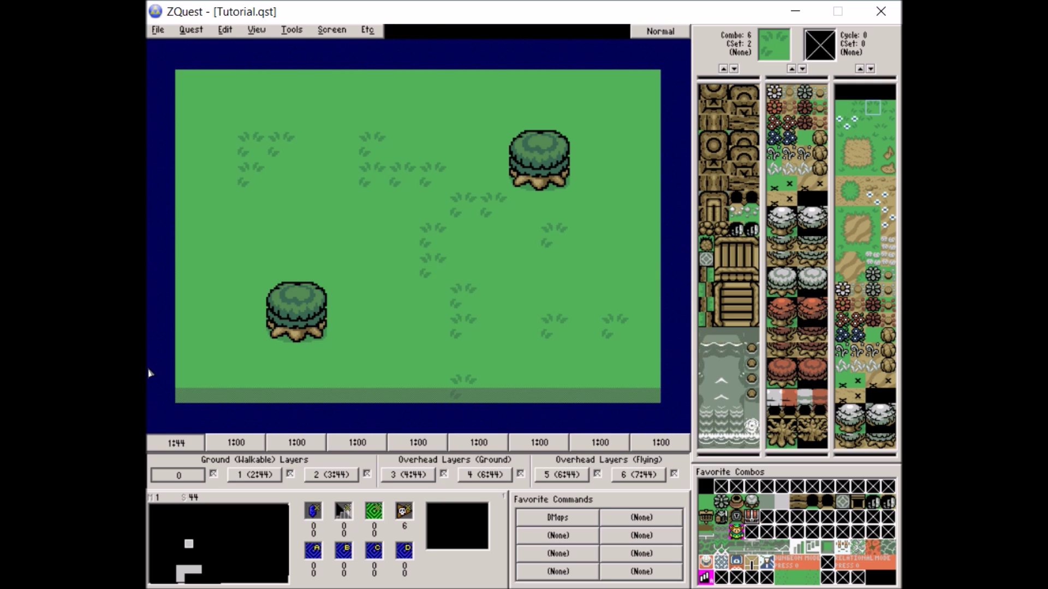
Step: Go to the empty screen 45 and fill the whole screen with the plain grass combo
key("Right")
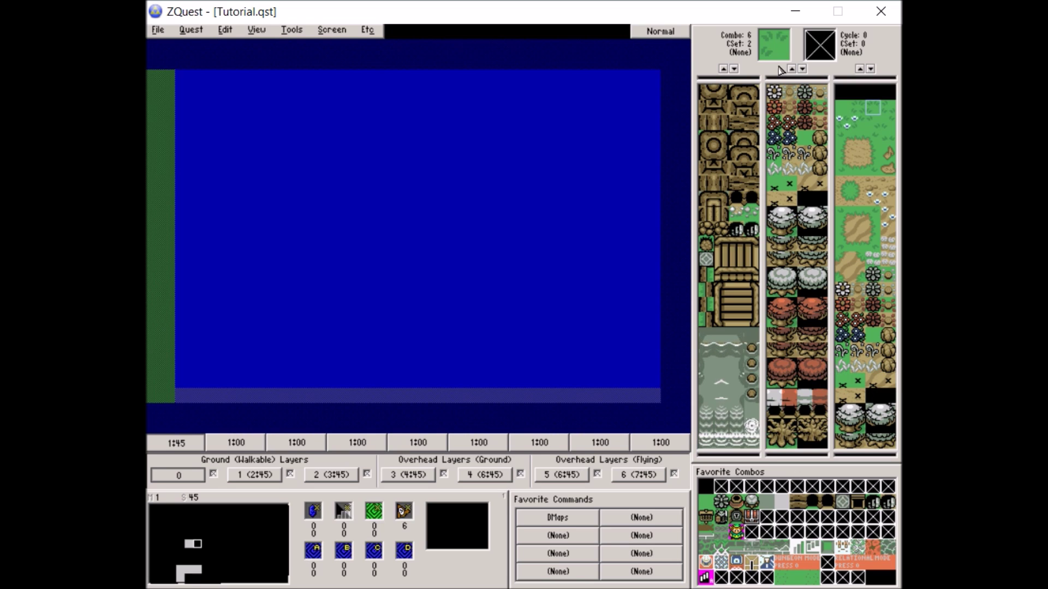
scroll(792, 90, "up", 1)
scroll(793, 89, "up", 1)
left_click(839, 109)
left_click(567, 235, "ctrl+alt")
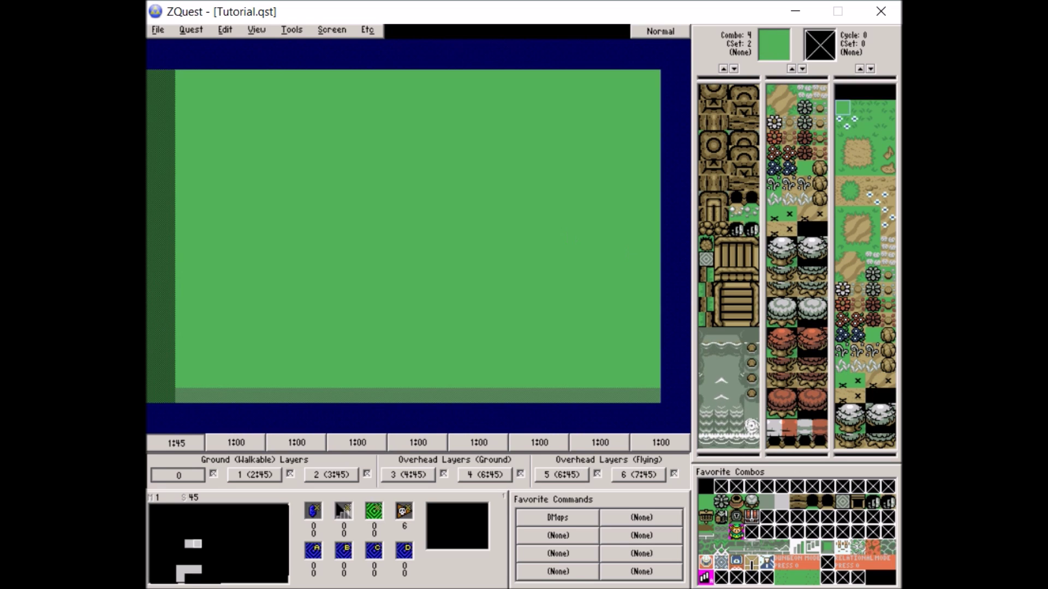
Step: Lay a continuous row of large green alias trees across the upper part of screen 45
key("o")
key("o")
key("o")
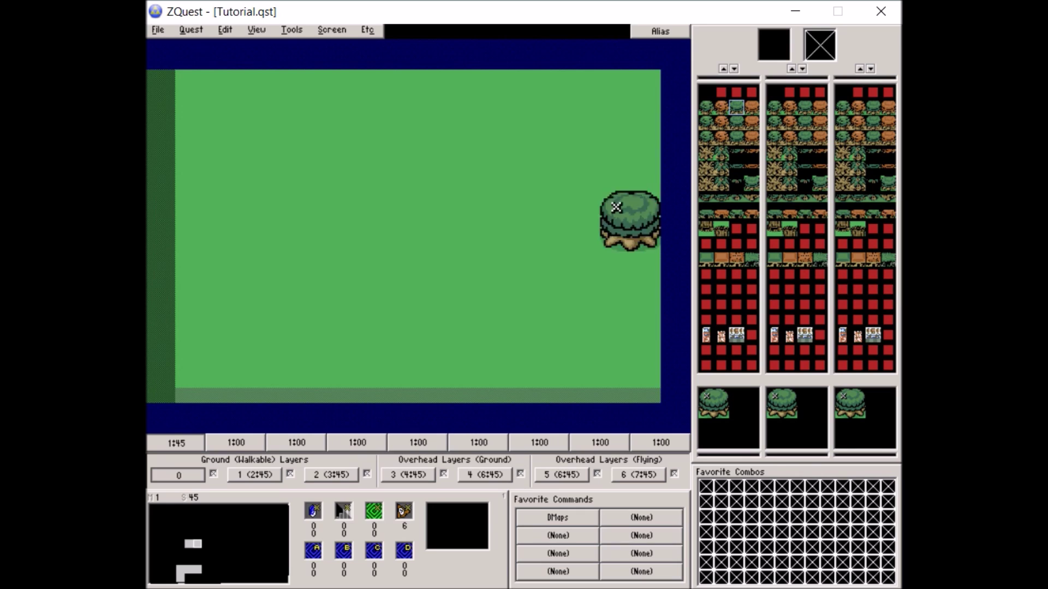
left_click_drag(641, 144, 581, 144)
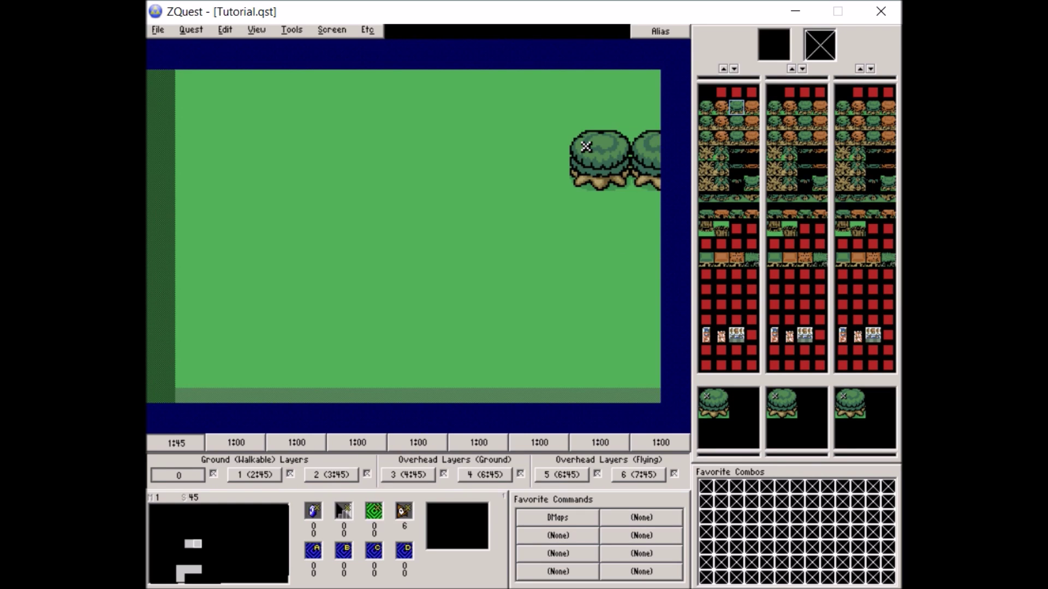
left_click(526, 145)
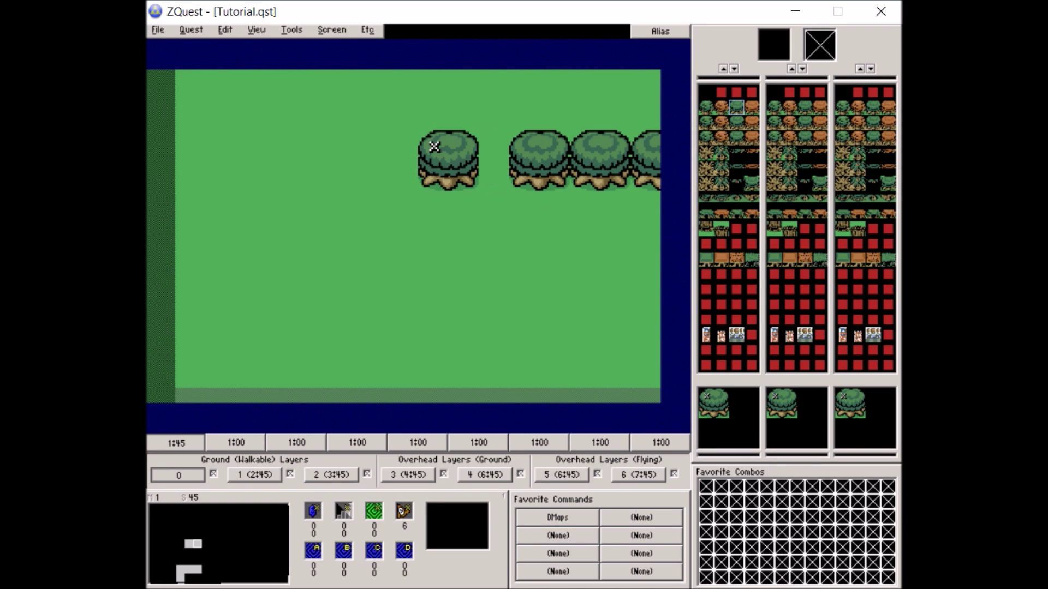
left_click_drag(463, 146, 219, 146)
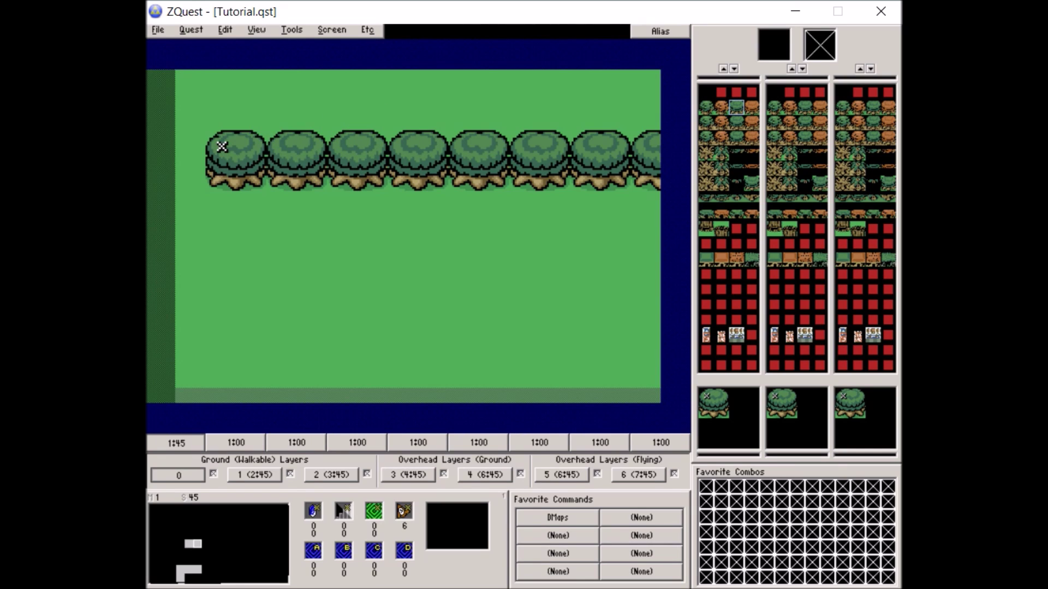
Step: Add three more large green trees above the western half of screen 45's upper tree row
left_click(191, 116)
left_click(253, 116)
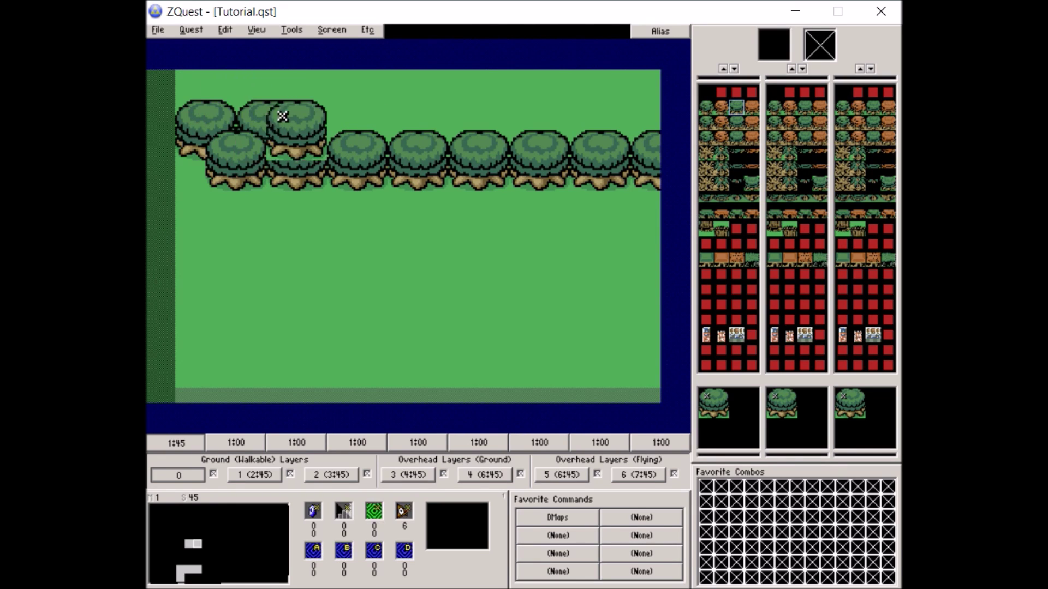
left_click(343, 116)
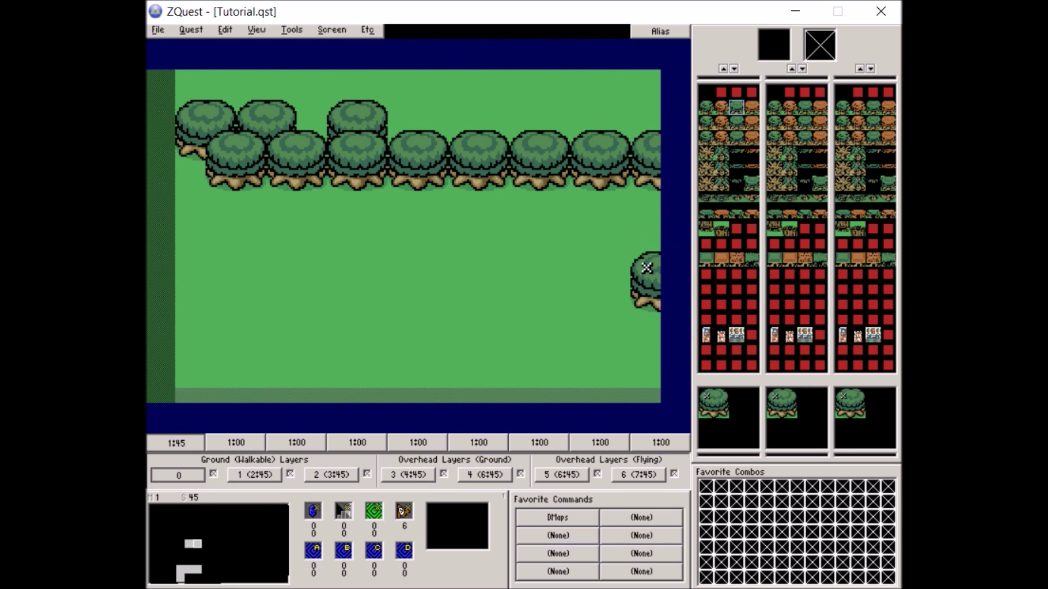
Step: Place a second row of green trees across the middle of screen 45, leaving a gap near the centre
left_click(646, 238)
left_click(557, 237)
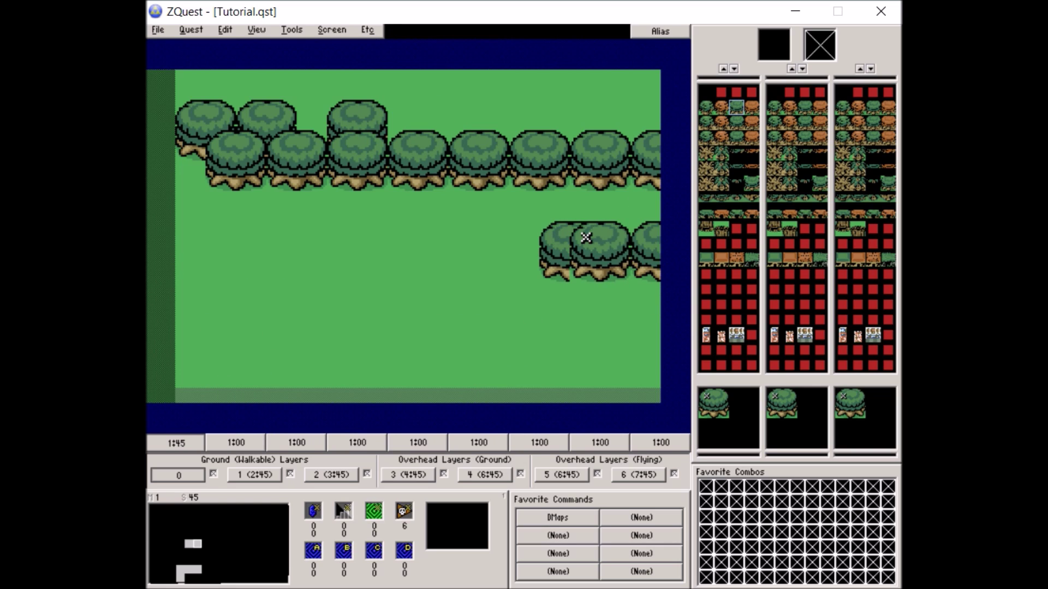
left_click(494, 238)
left_click(587, 267)
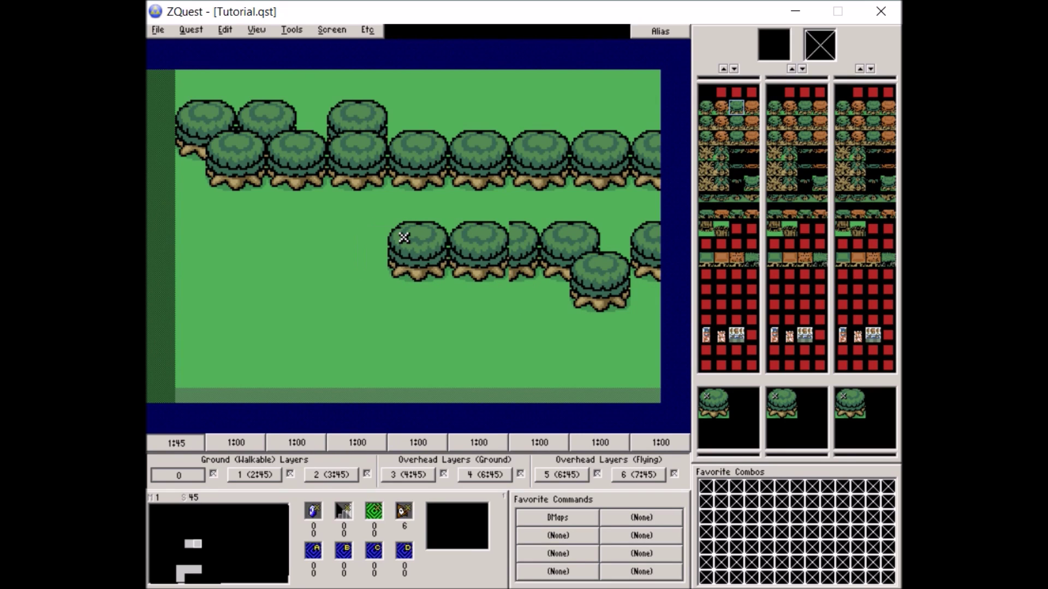
left_click(435, 237)
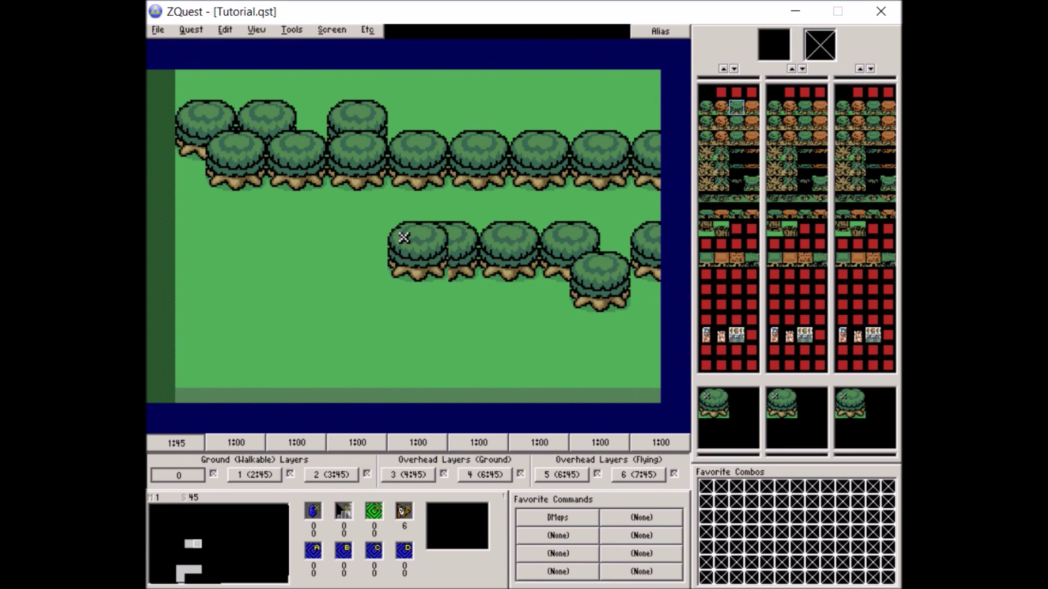
left_click(343, 238)
left_click(282, 238)
left_click(222, 237)
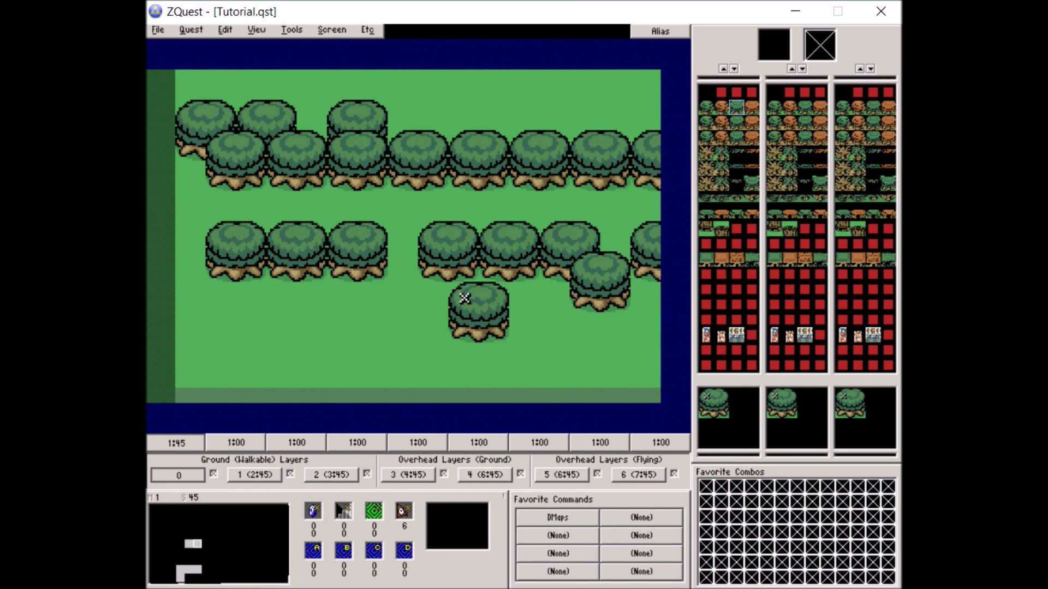
Step: Add four trees below screen 45's lower row, around the central gap and at the western edge
left_click(343, 268)
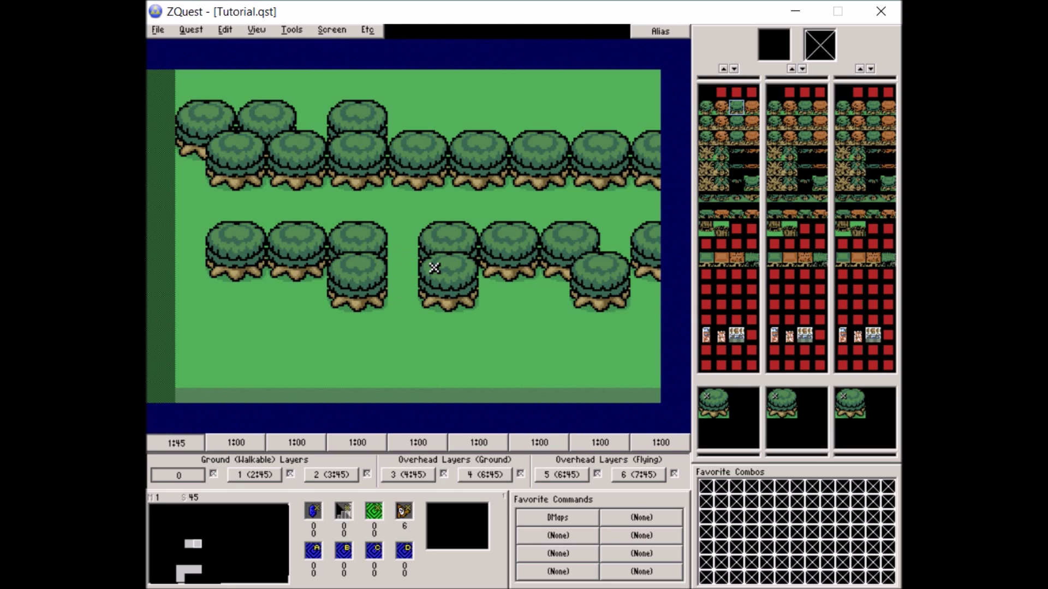
left_click(433, 268)
left_click(404, 299)
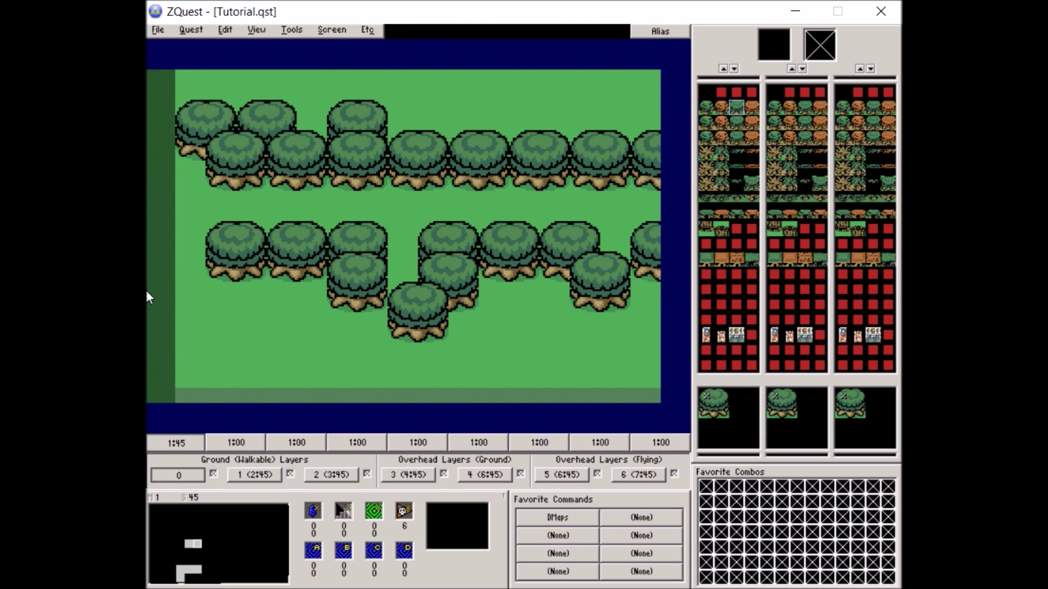
left_click(191, 267)
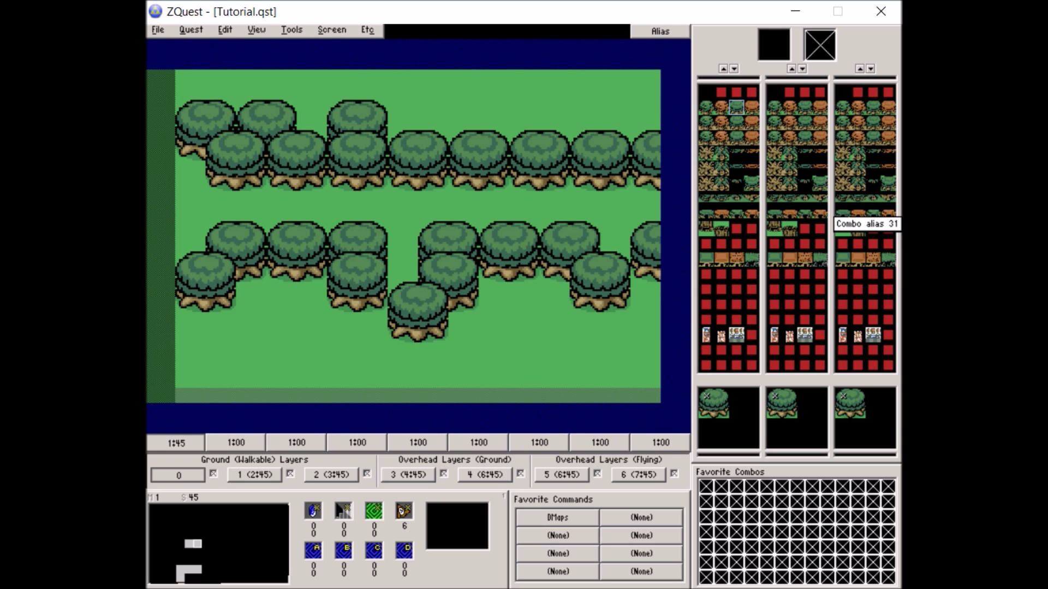
Step: Go back to screens 73 and 74 and compare their stairs, tile warps and warp return squares
key("Left")
key("Left")
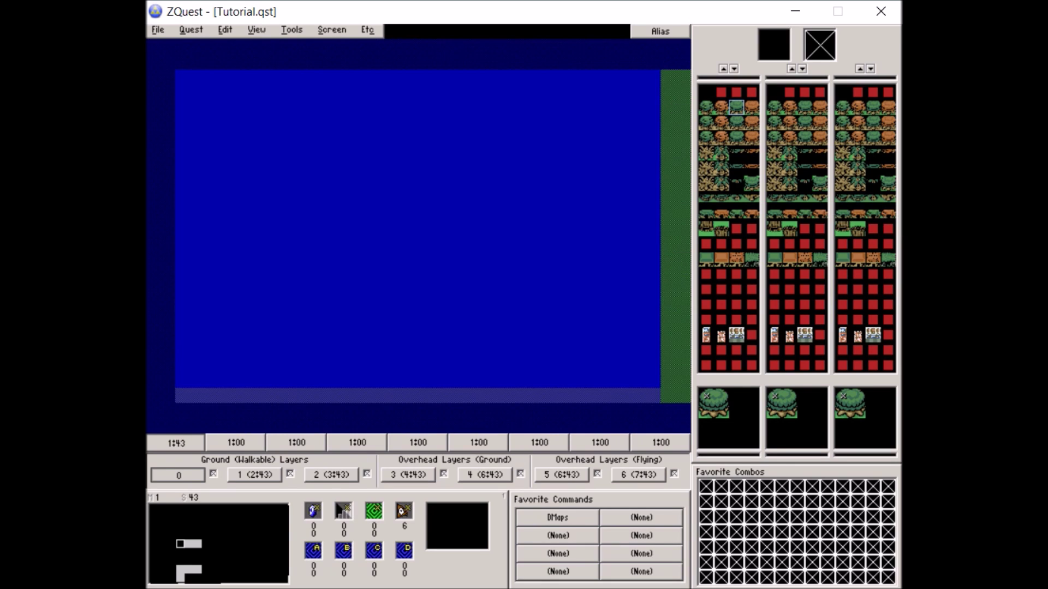
key("Down")
key("Down")
key("Down")
key("Right")
key("Right")
key("Left")
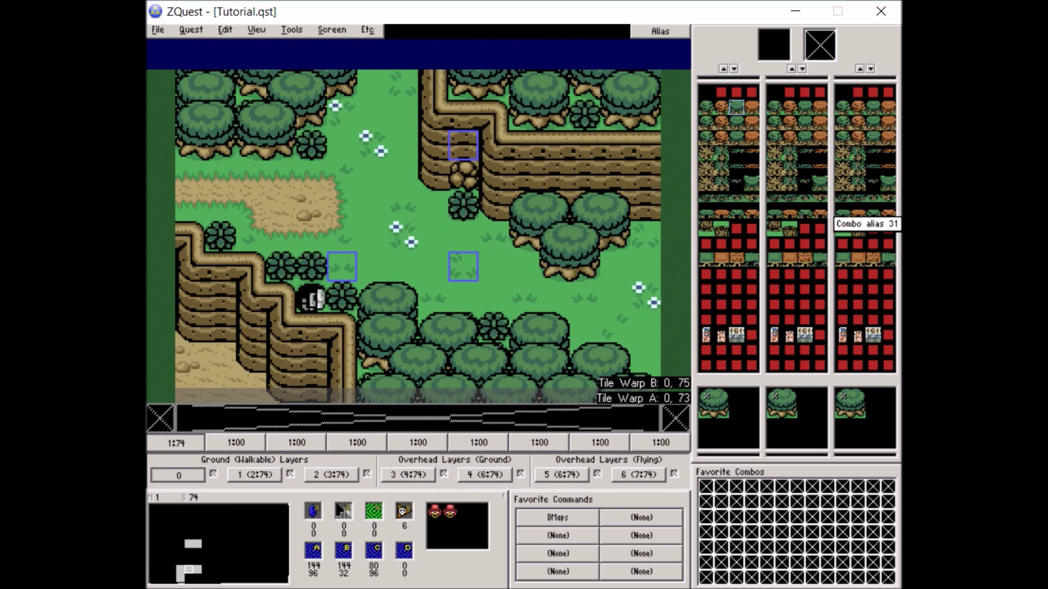
key("Left")
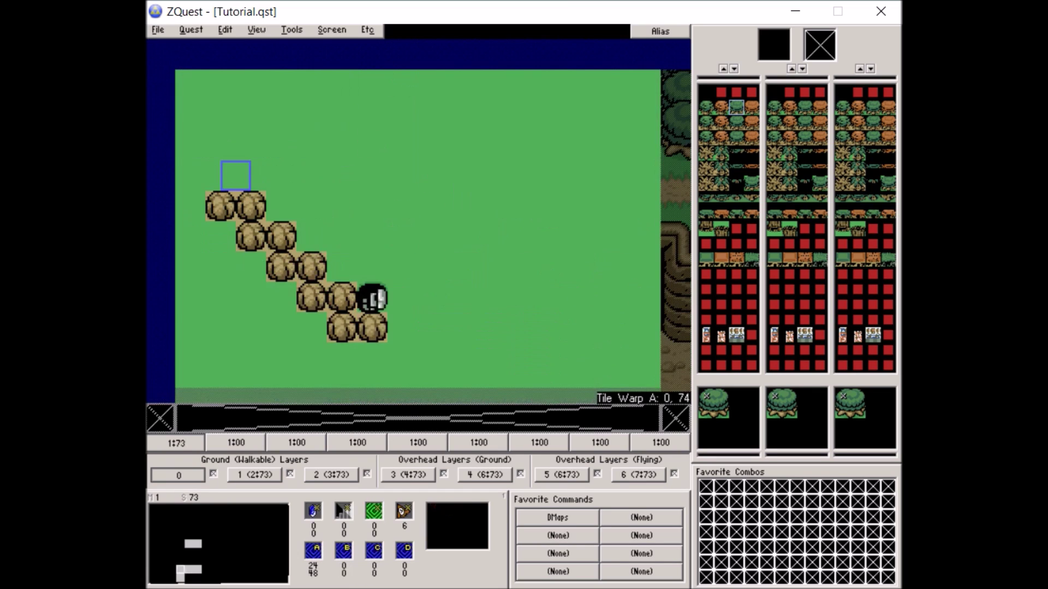
key("Right")
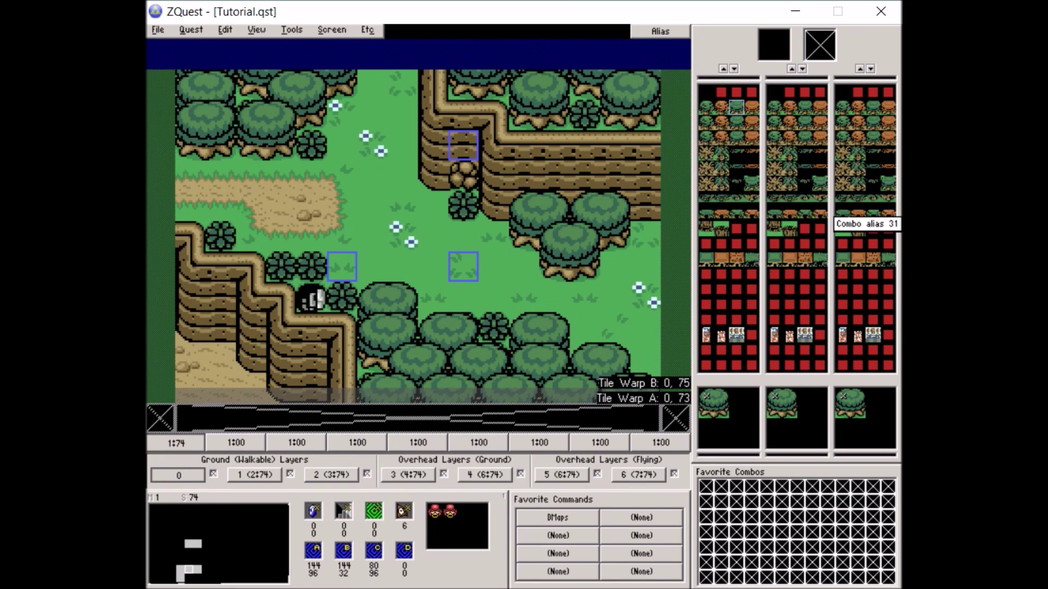
key("Left")
key("Right")
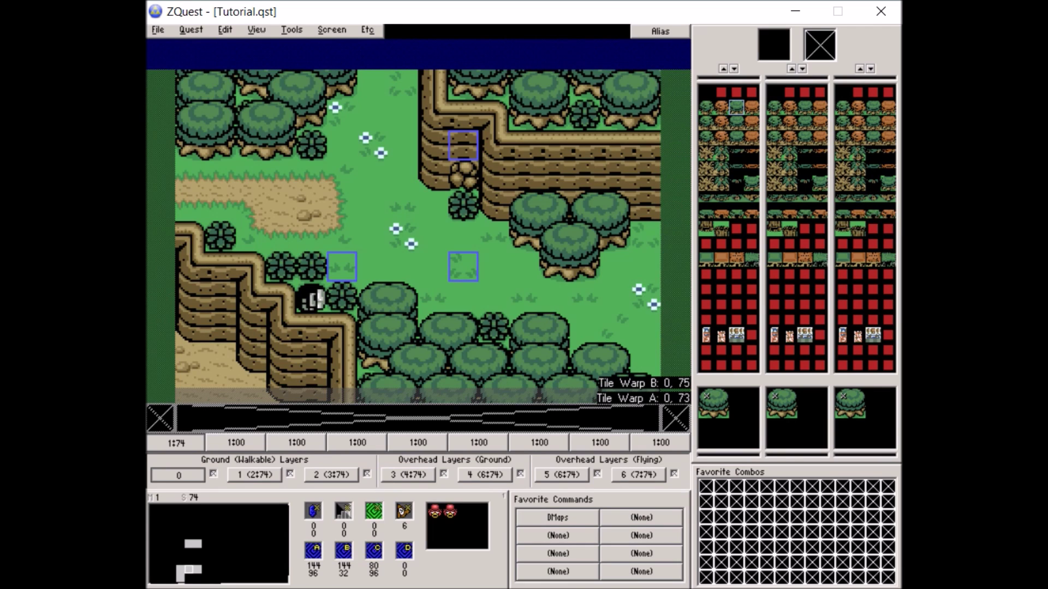
key("Left")
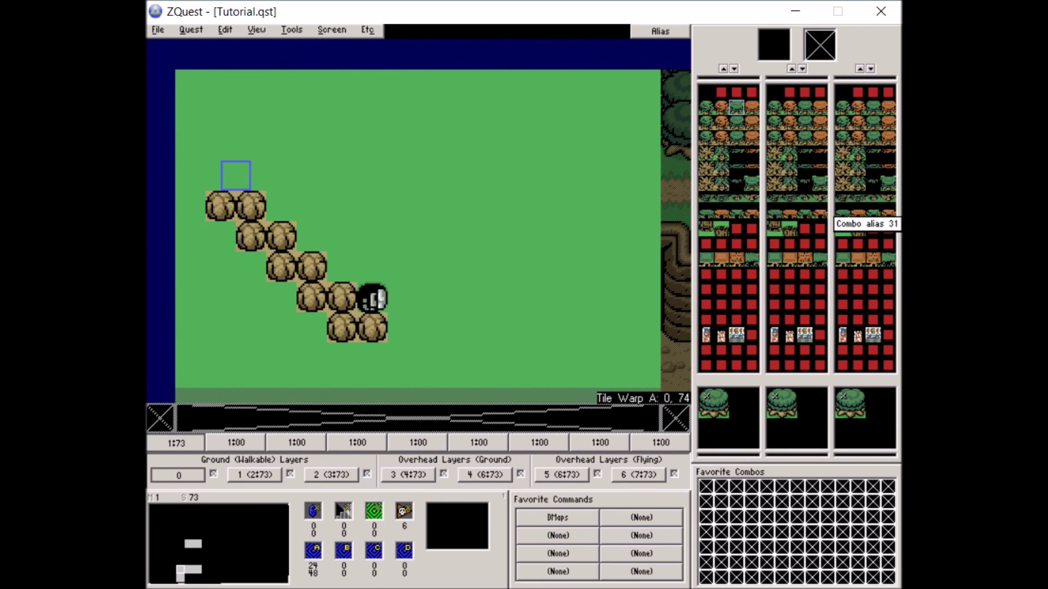
key("Right")
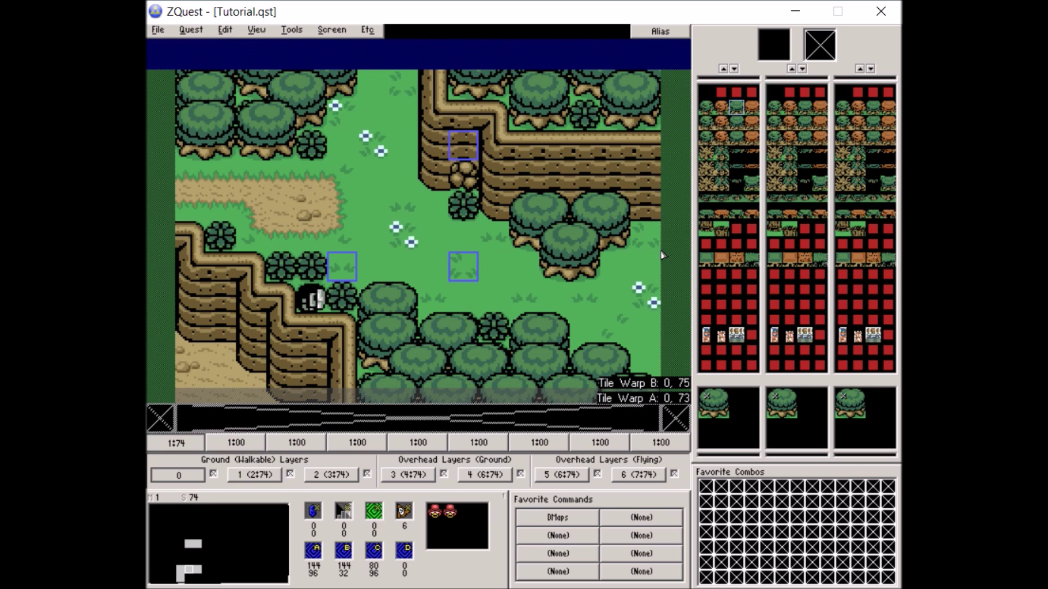
Step: In normal combo mode, move screen 74's warp return square A to the cliff at 144, 32 and back to the grass at 144, 96
key("o")
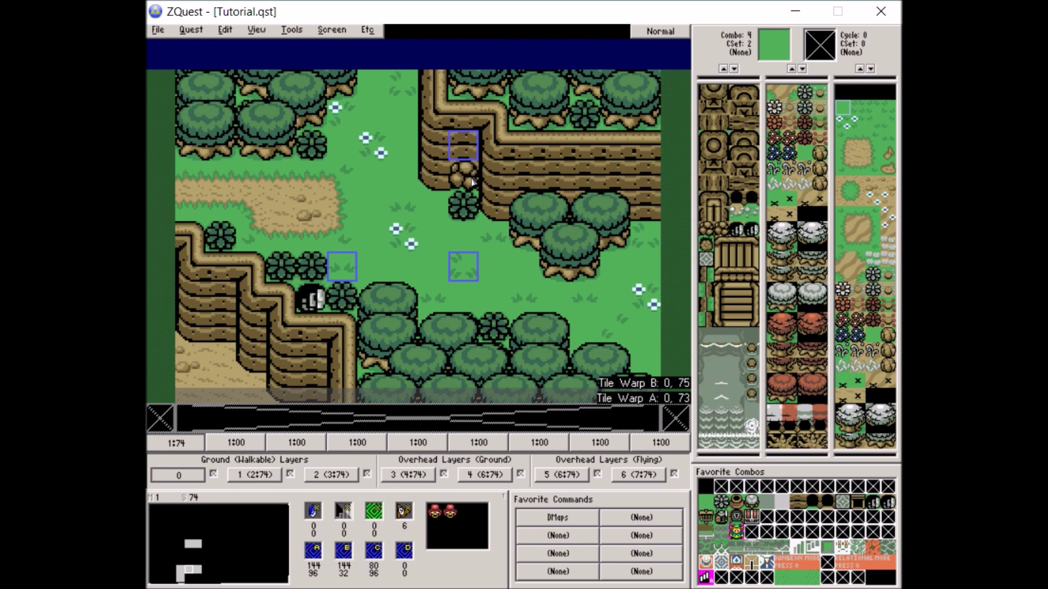
left_click(314, 551)
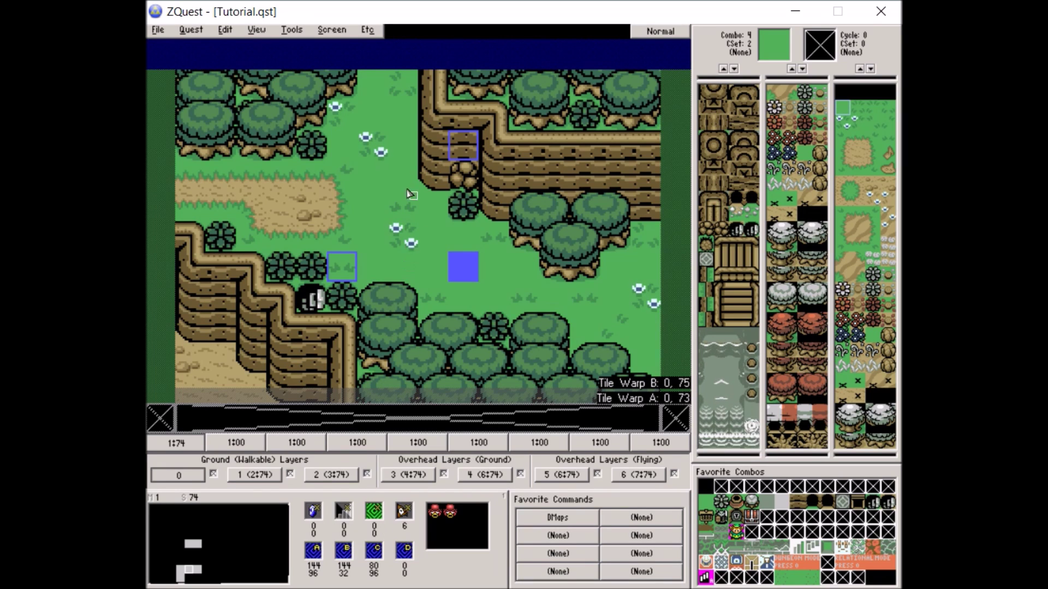
left_click(458, 141)
left_click(462, 143)
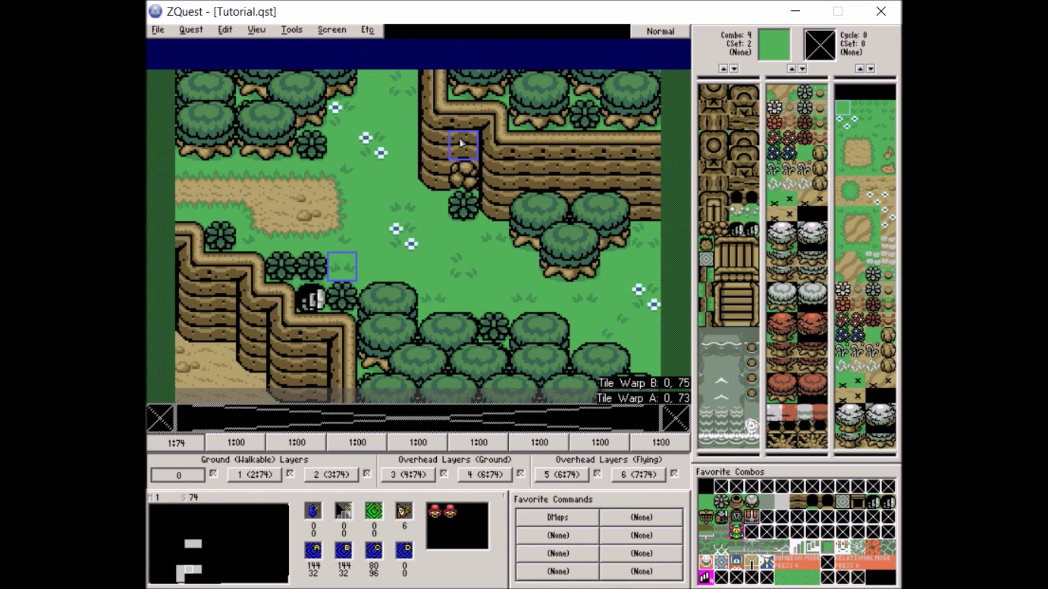
left_click(315, 551)
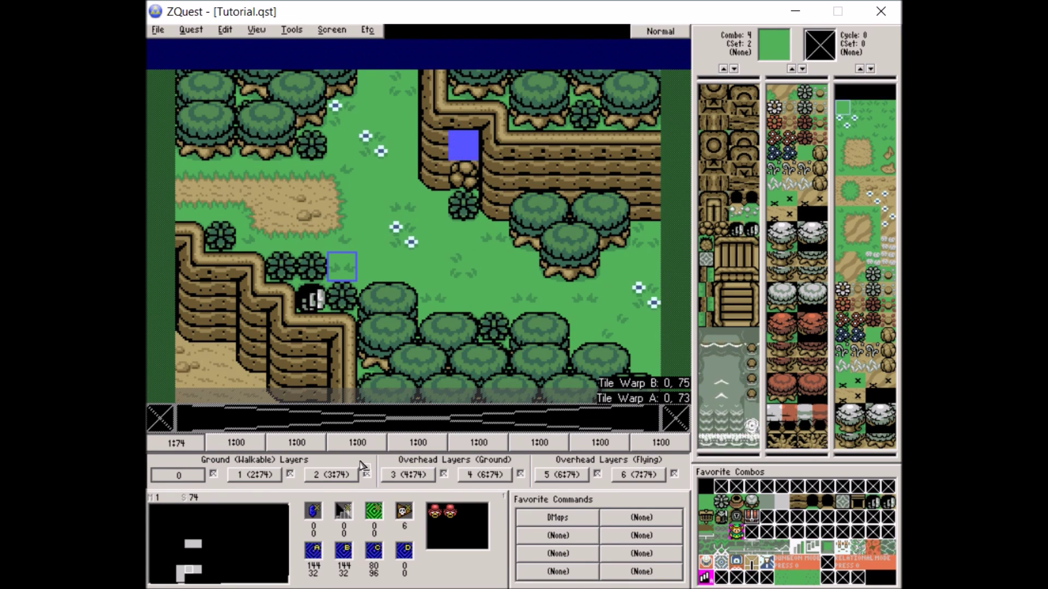
left_click(452, 258)
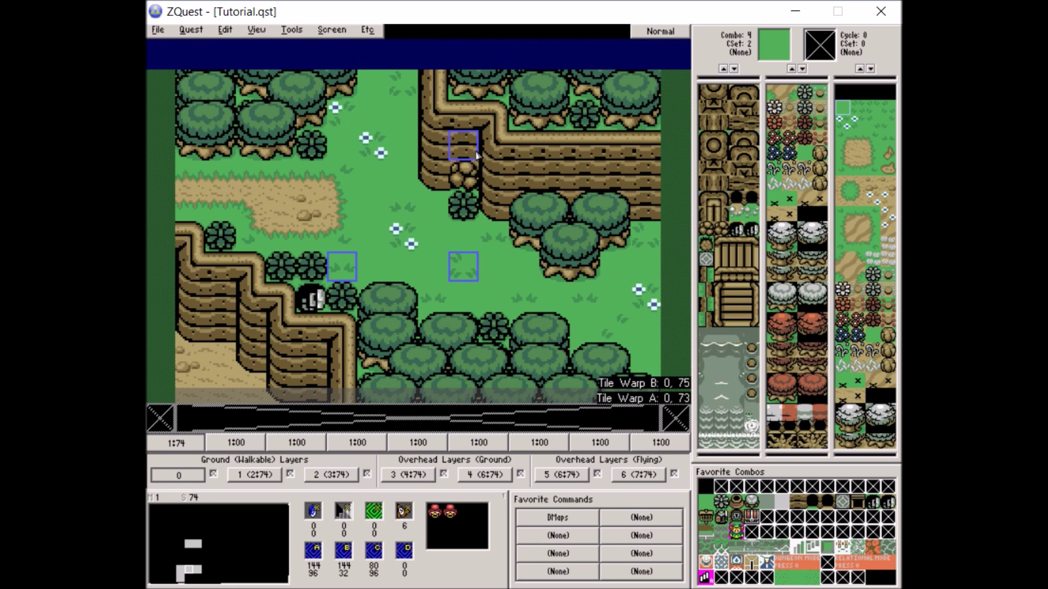